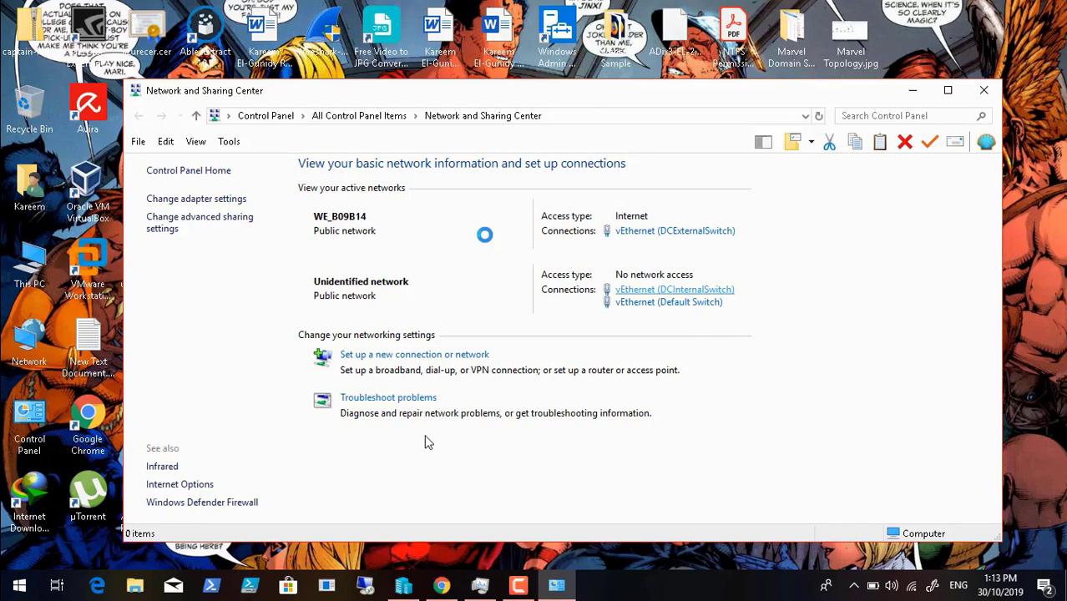
# - Switch to Hyper-V Manager and connect the first network adapter of DCDC01 to DCInternalSwitch
pyautogui.moveTo(63, 575)
pyautogui.click(14, 568)
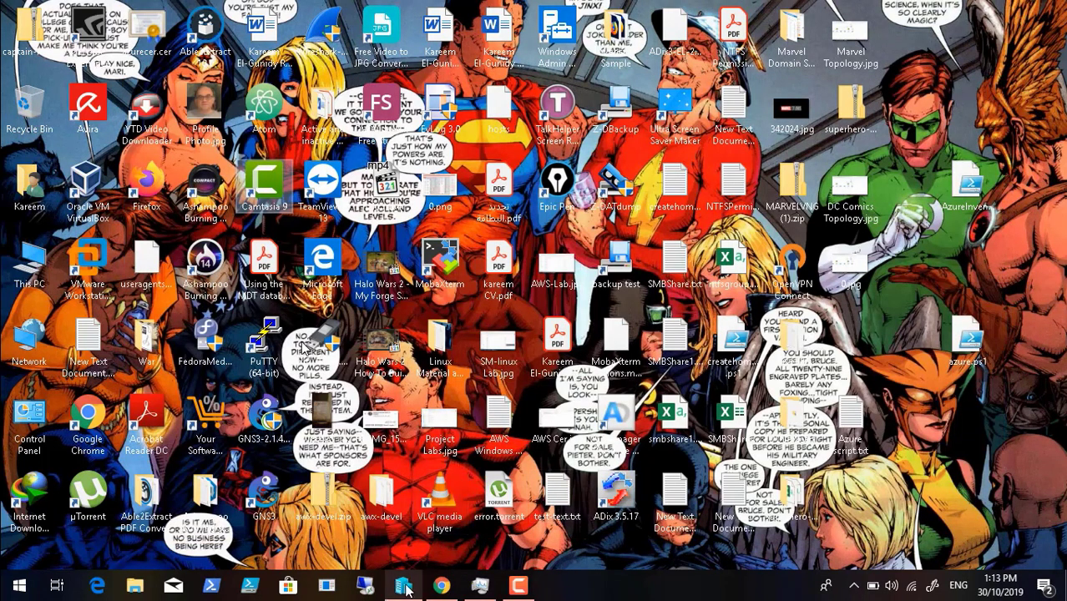
pyautogui.click(406, 588)
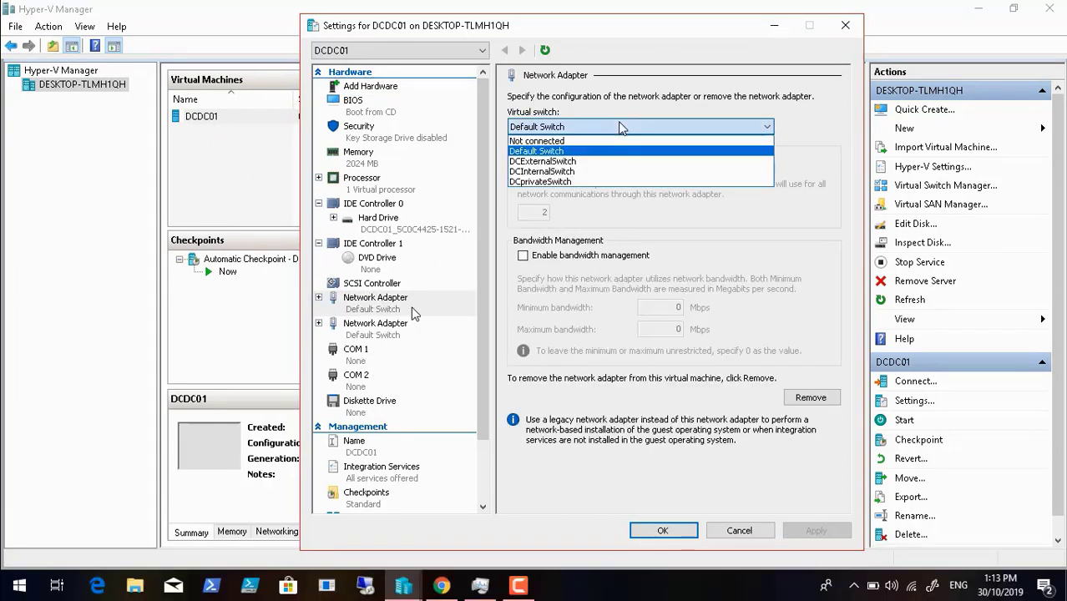
pyautogui.moveTo(50, 580)
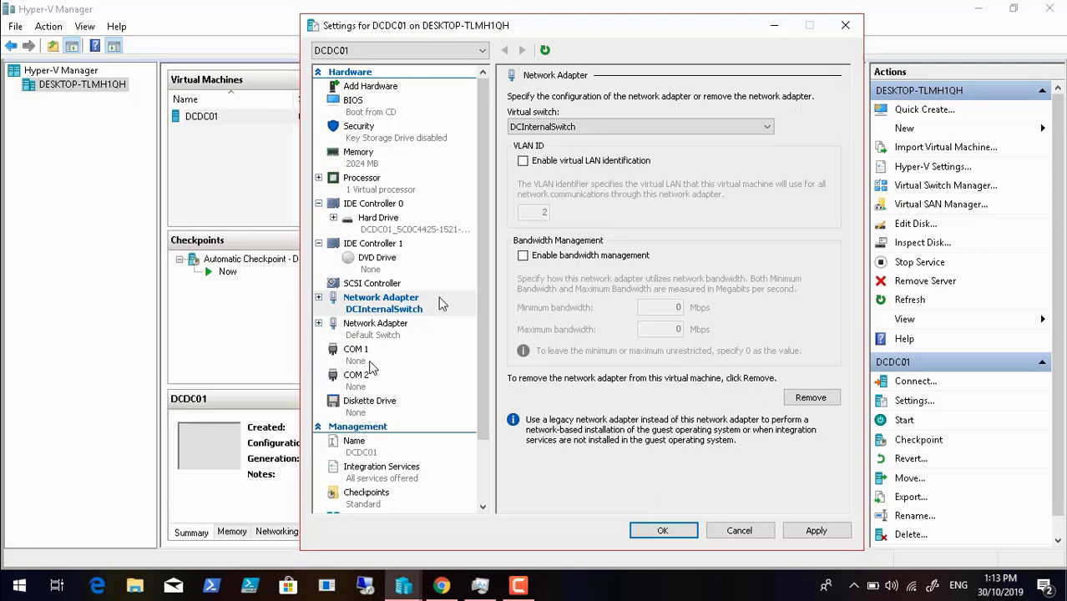
# - Examine the Hyper-V internal switch plan in Windows Photo Viewer, and return to the full-screen video to resume playback
pyautogui.doubleClick(438, 398)
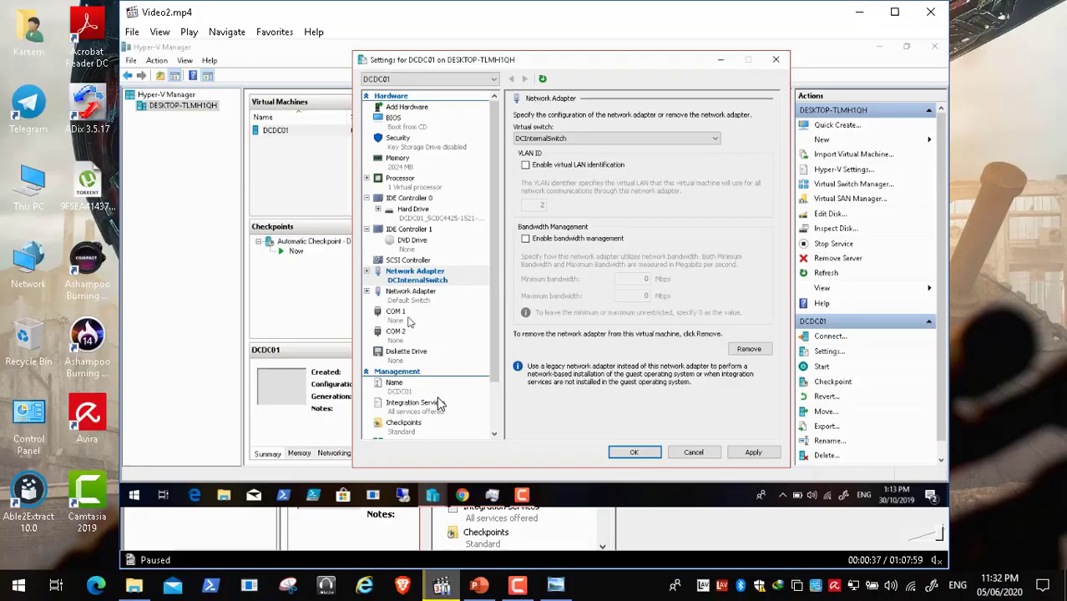
pyautogui.click(555, 584)
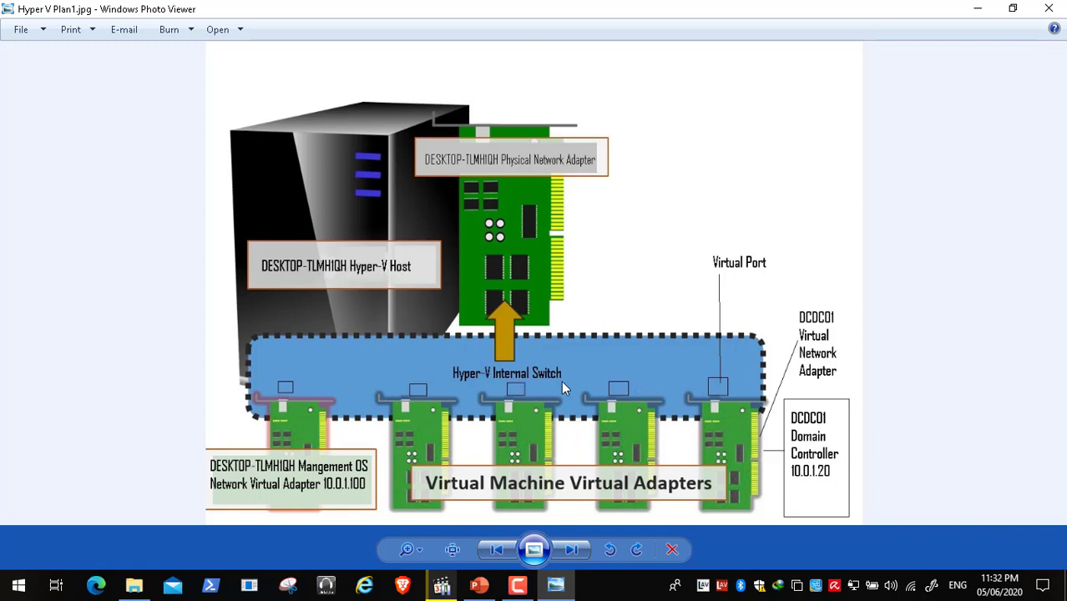
pyautogui.click(977, 8)
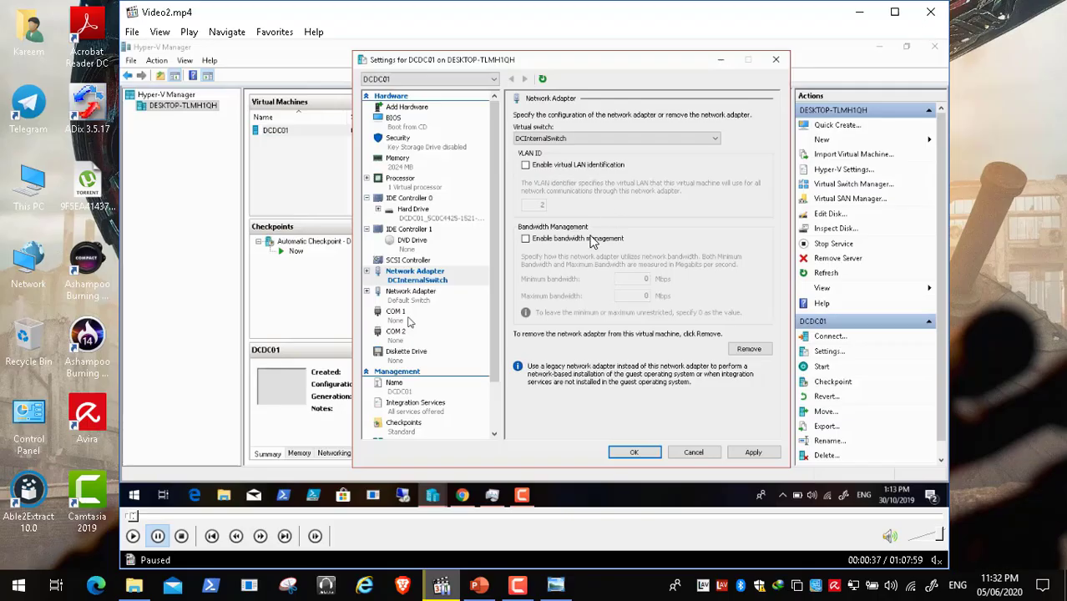
pyautogui.doubleClick(358, 396)
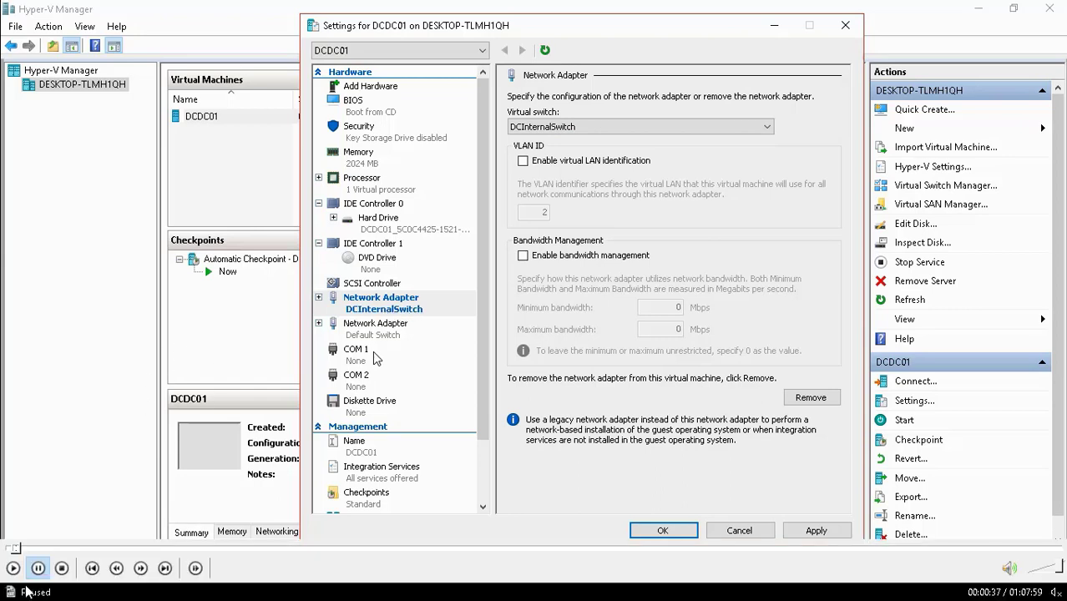
pyautogui.click(15, 571)
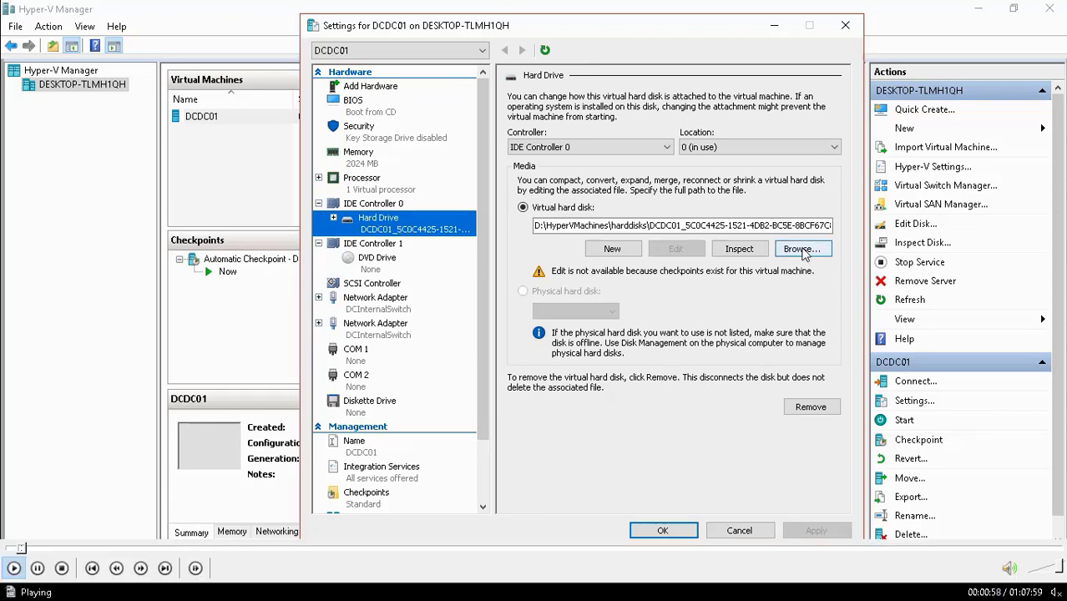
# - Skip the video forward to the DCDC01 virtual machine's lock screen
pyautogui.click(26, 548)
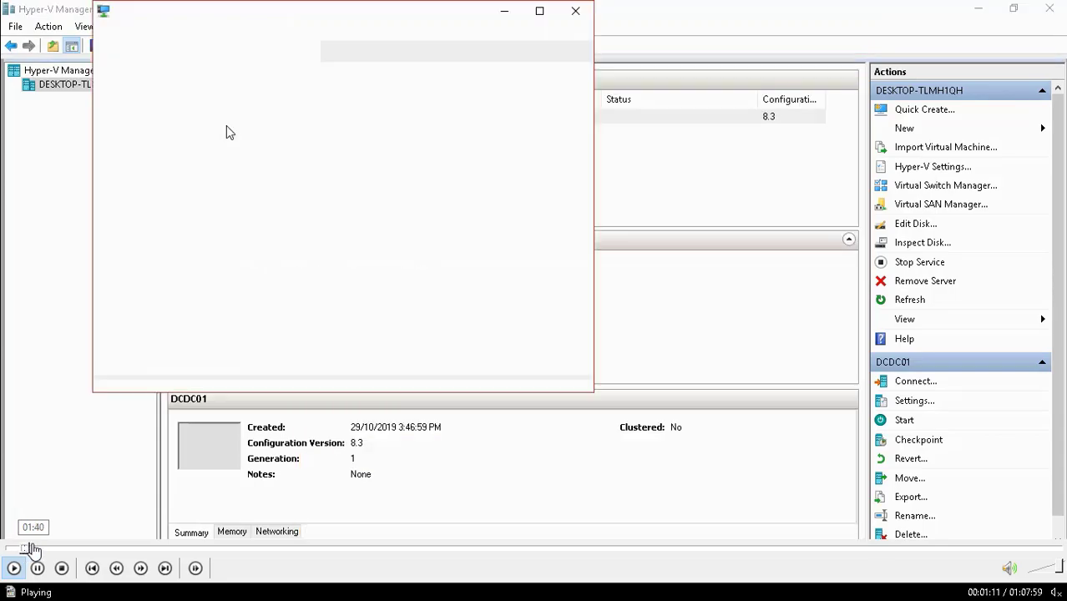
pyautogui.click(32, 548)
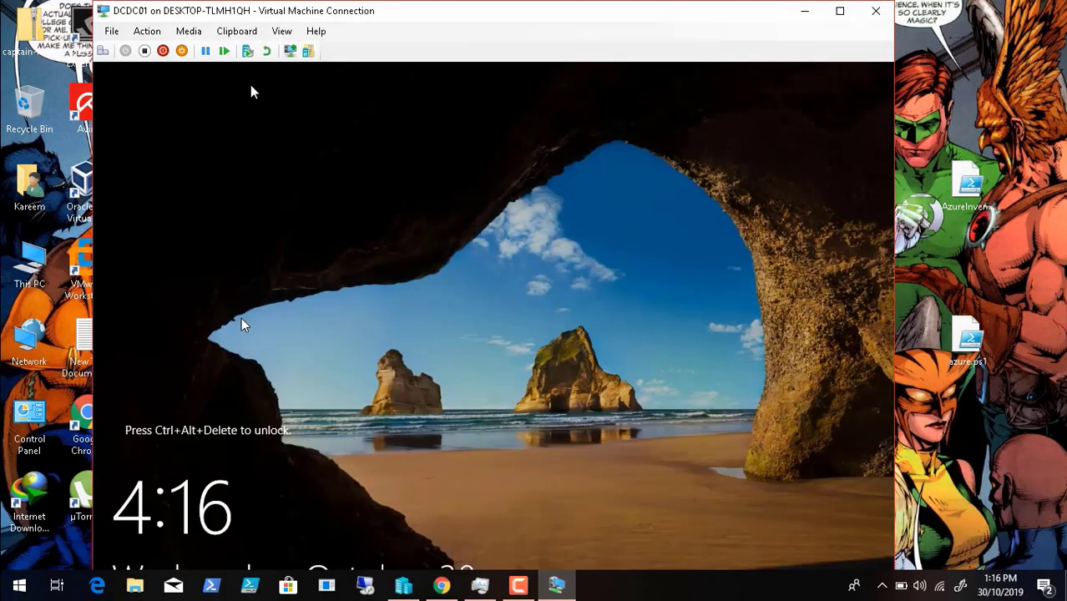
pyautogui.doubleClick(241, 318)
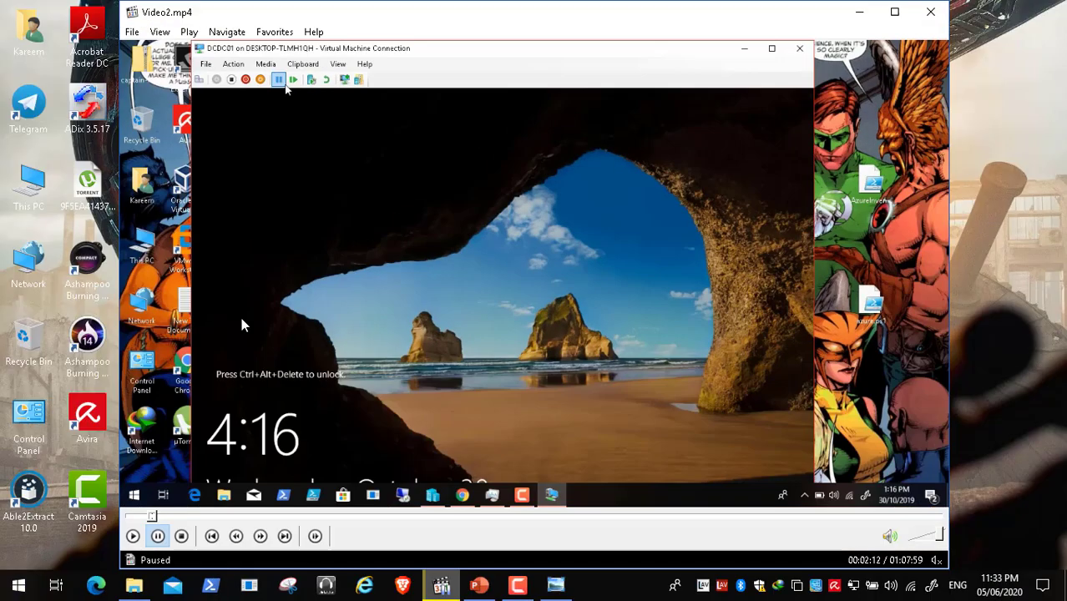
pyautogui.doubleClick(241, 318)
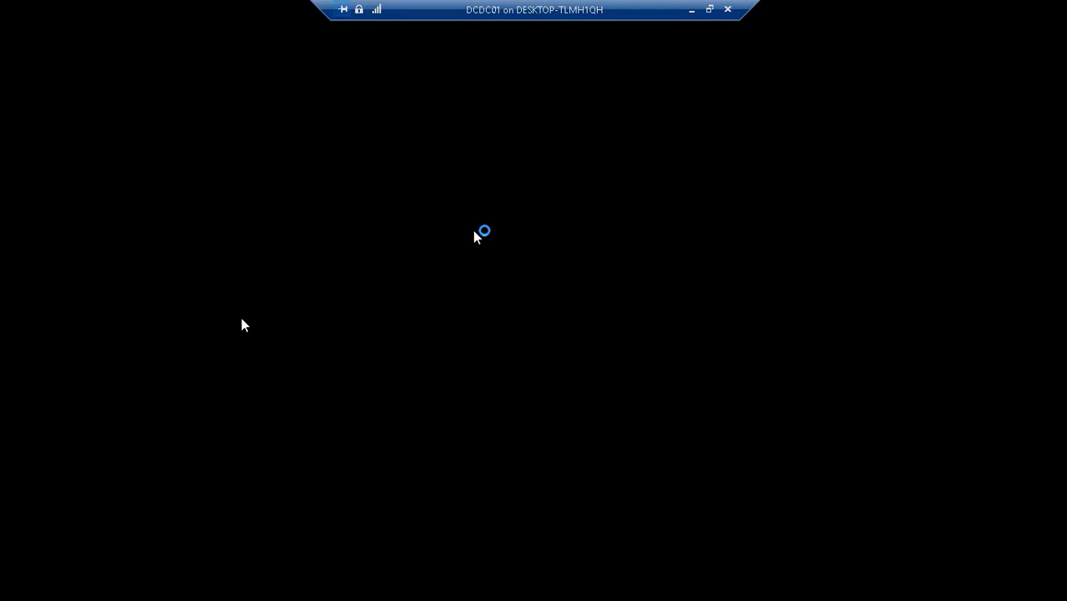
pyautogui.click(691, 10)
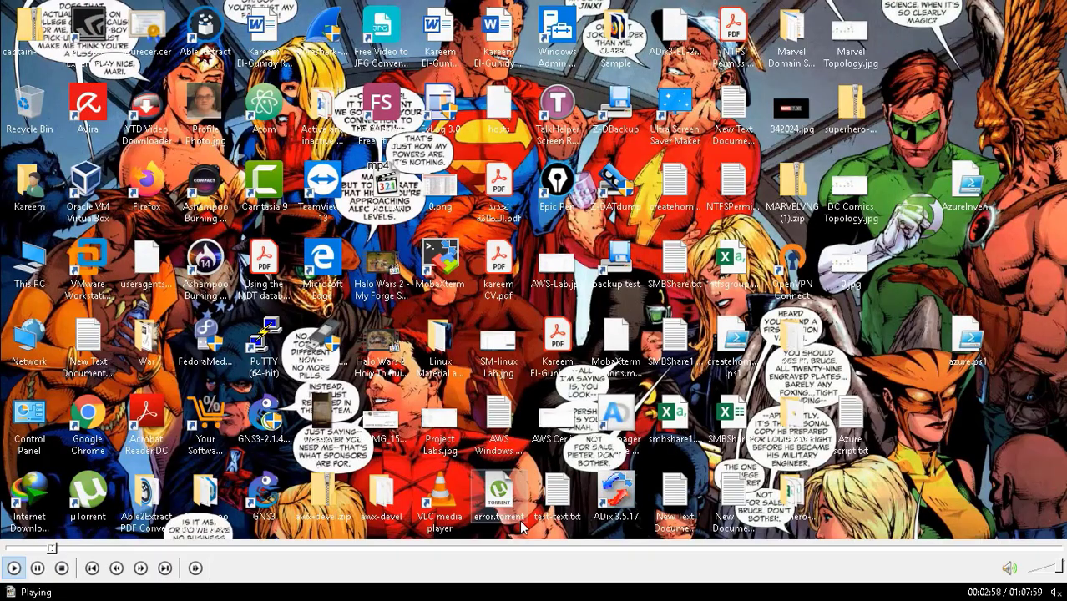
pyautogui.click(517, 584)
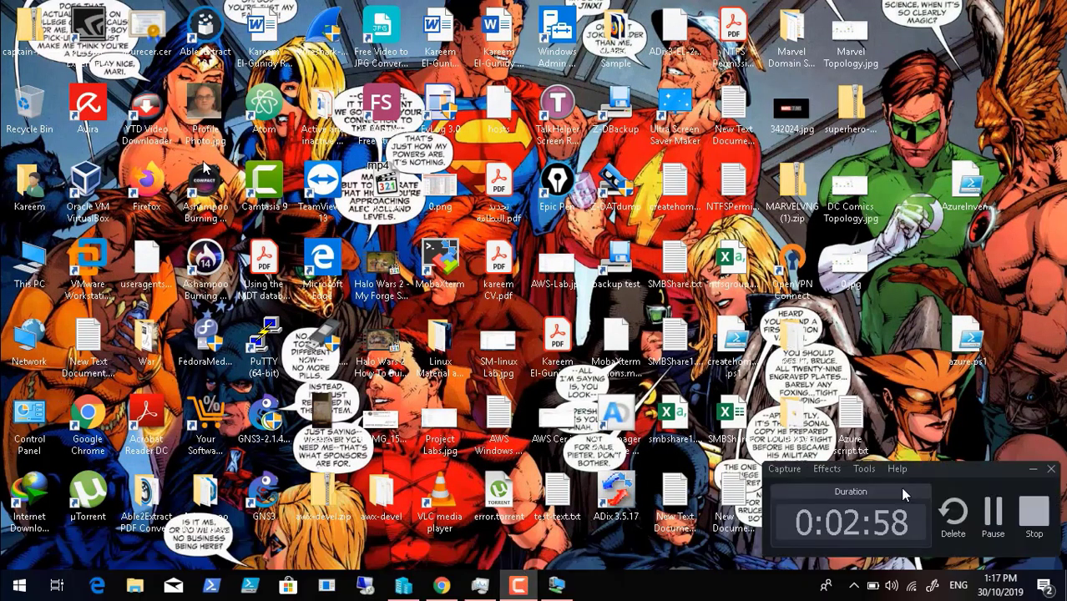
pyautogui.click(991, 511)
# - Return to the DCDC01 virtual machine and open its Network and Sharing Center from the Control Panel
pyautogui.click(568, 594)
pyautogui.click(172, 356)
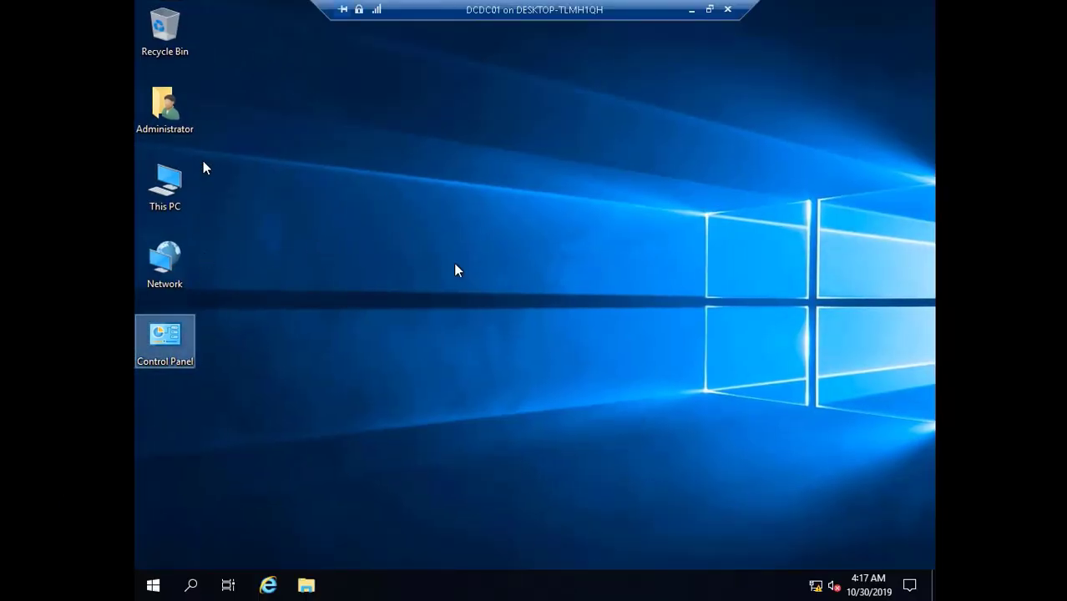
pyautogui.click(555, 269)
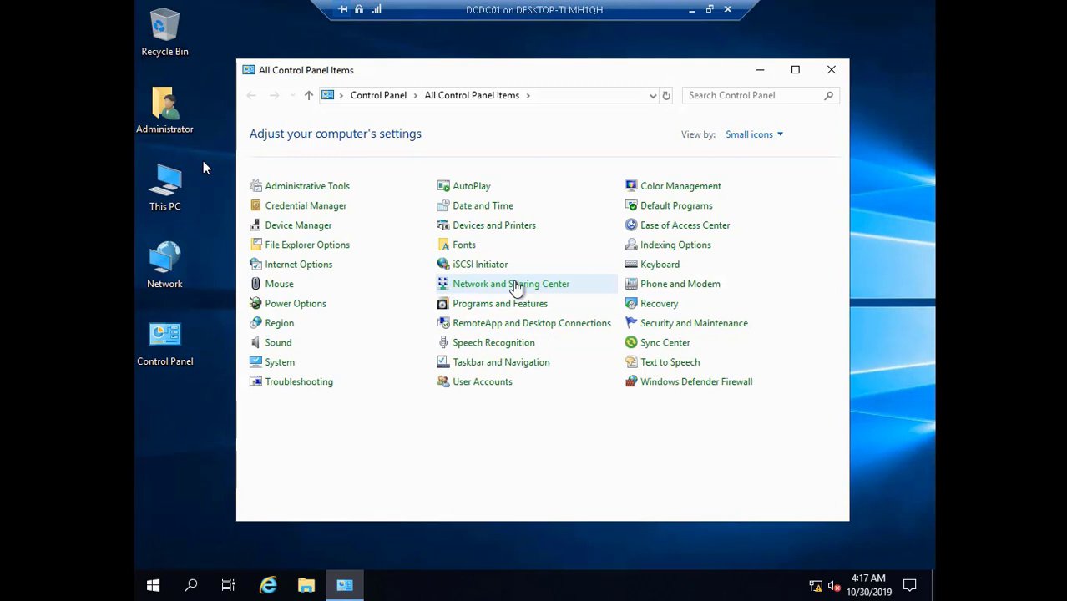
pyautogui.click(517, 285)
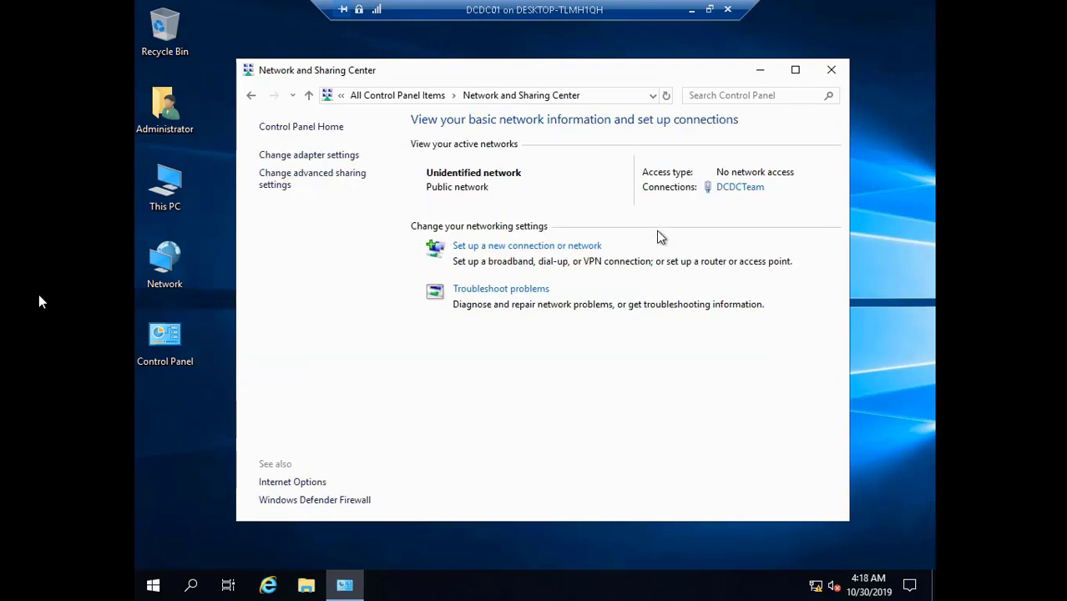
pyautogui.moveTo(109, 592)
pyautogui.click(42, 571)
pyautogui.click(526, 337)
pyautogui.moveTo(118, 556)
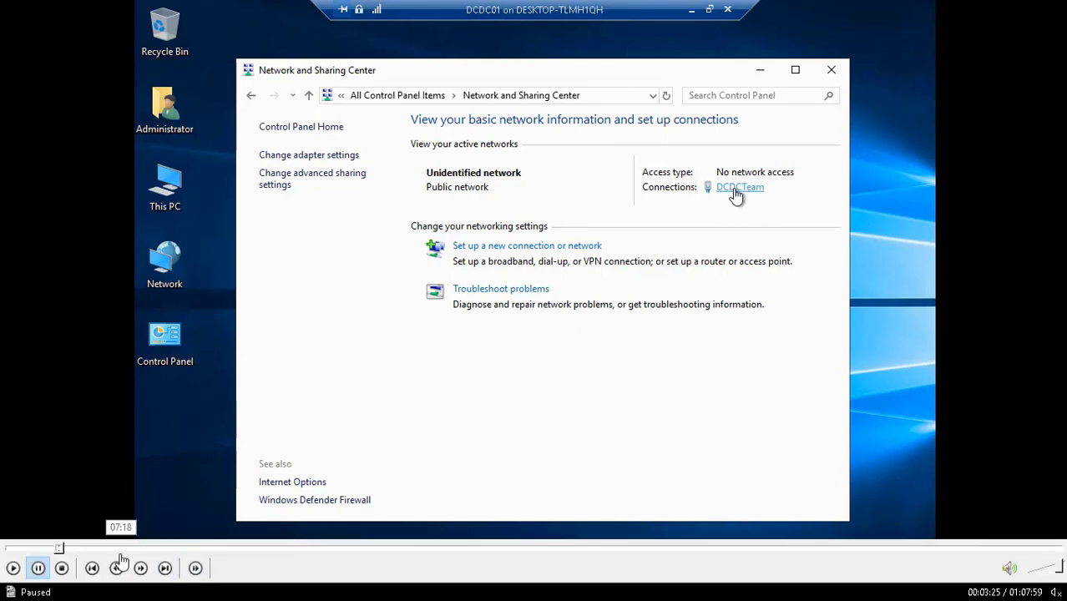
pyautogui.click(12, 568)
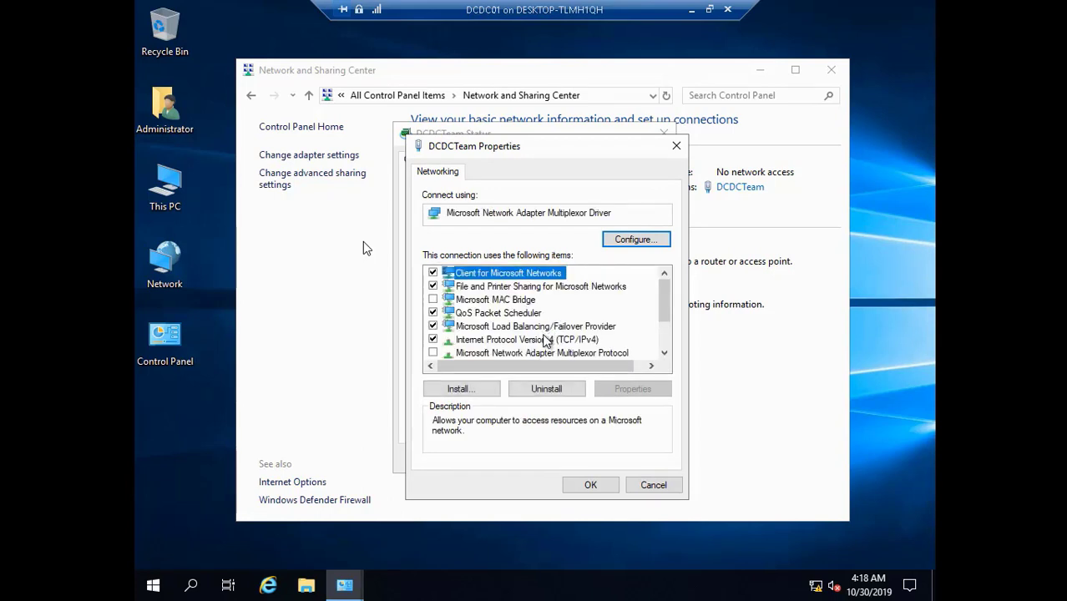
# - Open the IPv4 properties of the DCDCTeam connection and set the IP address to 10.0.1.20
pyautogui.click(643, 389)
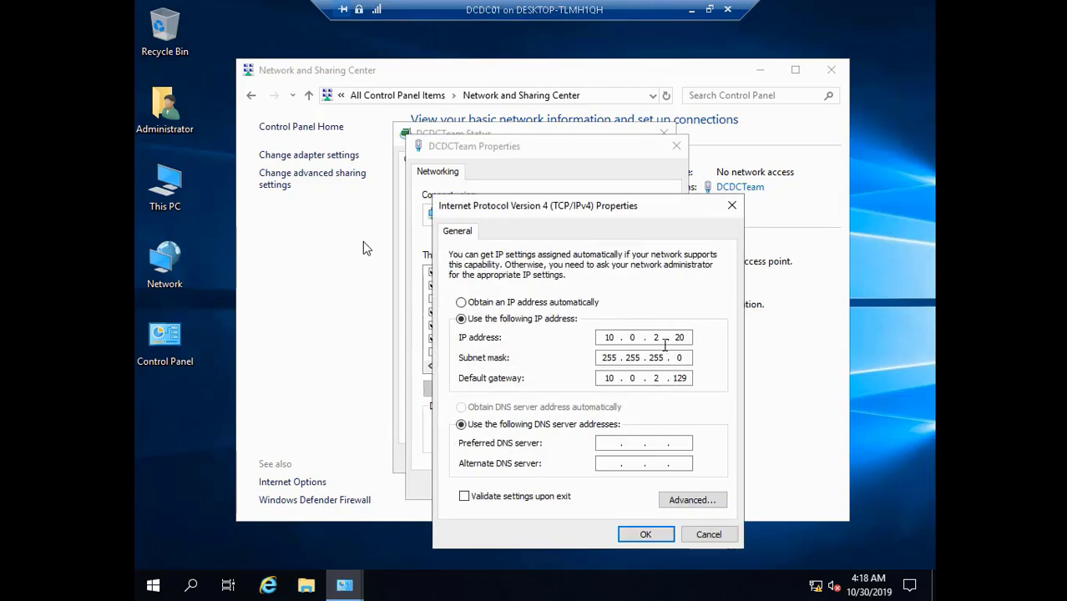
pyautogui.click(659, 337)
pyautogui.press('BackSpace')
pyautogui.write('1')
# - Clear DCDCTeam's IPv4 default gateway and confirm the connection settings
pyautogui.click(687, 378)
pyautogui.press('BackSpace')
pyautogui.press('BackSpace')
pyautogui.press('BackSpace')
pyautogui.press('BackSpace')
pyautogui.press('BackSpace')
pyautogui.press('BackSpace')
pyautogui.press('BackSpace')
pyautogui.click(645, 531)
pyautogui.click(592, 485)
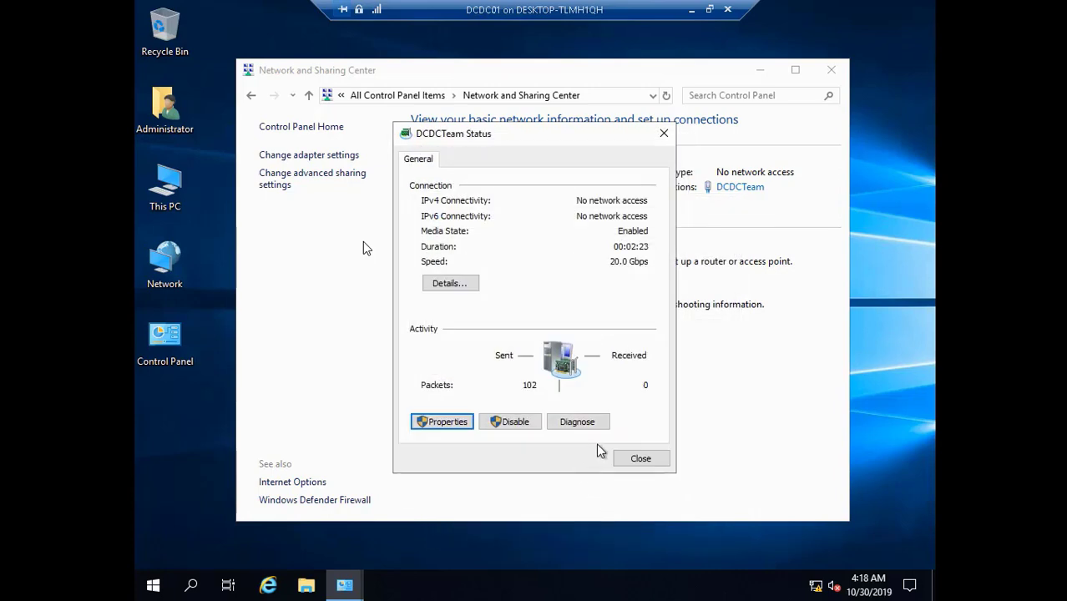
# - Review the DCDCTeam connection details and close the Network and Sharing Center
pyautogui.click(466, 287)
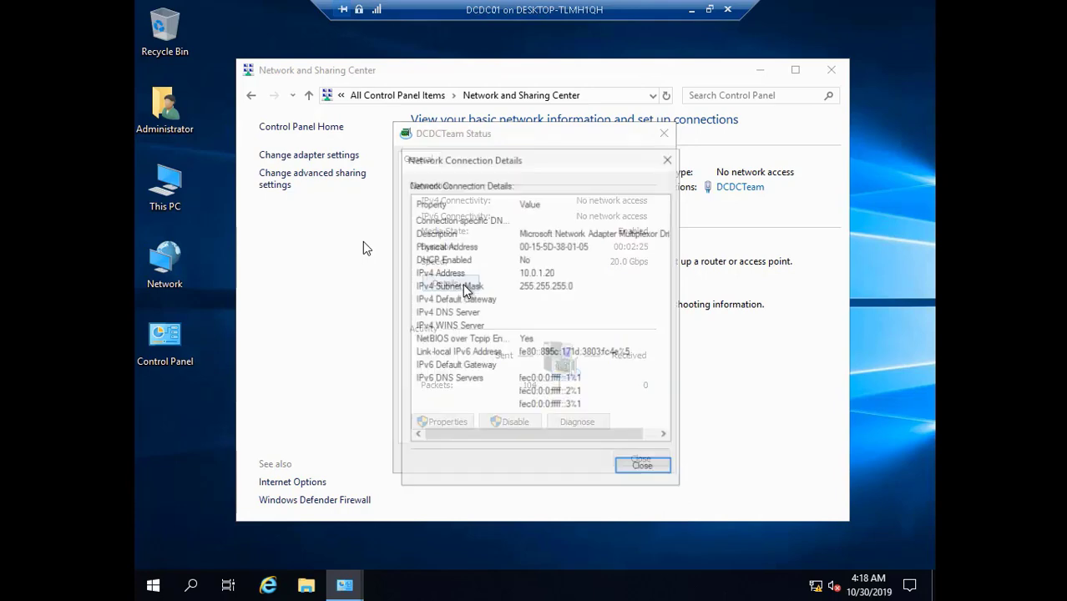
pyautogui.click(645, 466)
pyautogui.click(642, 460)
pyautogui.click(831, 70)
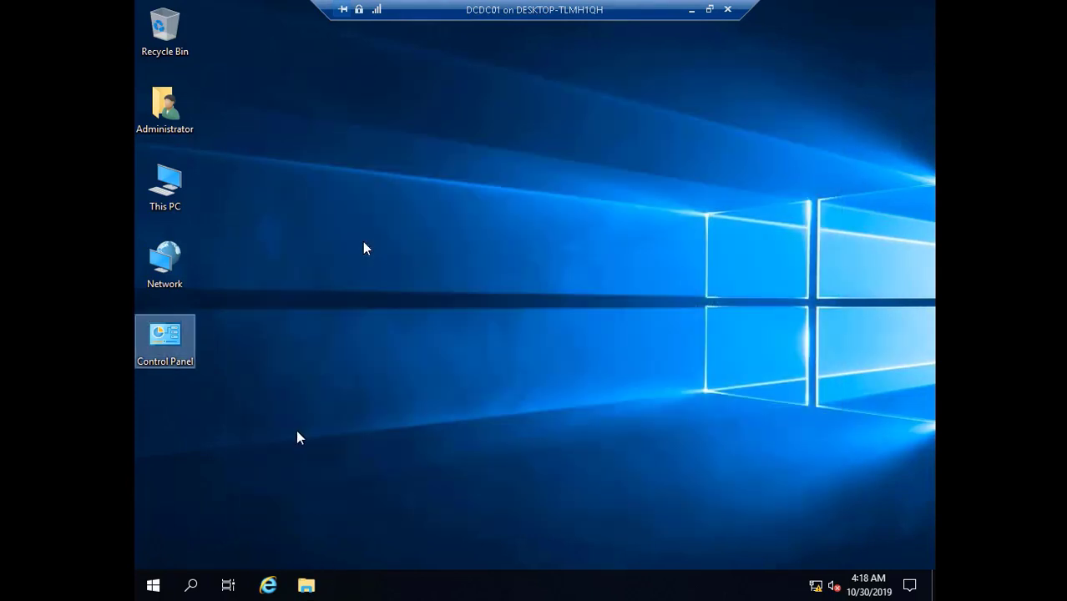
# - Open a command prompt on DCDC01 through Run and ping the host at 10.0.1.100
pyautogui.rightClick(153, 589)
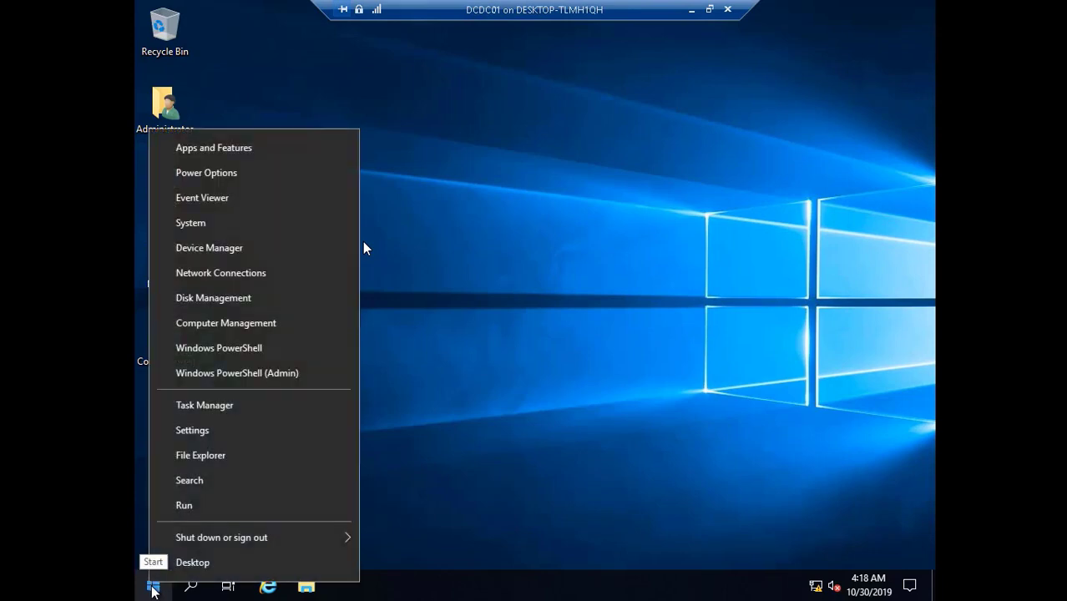
pyautogui.click(196, 514)
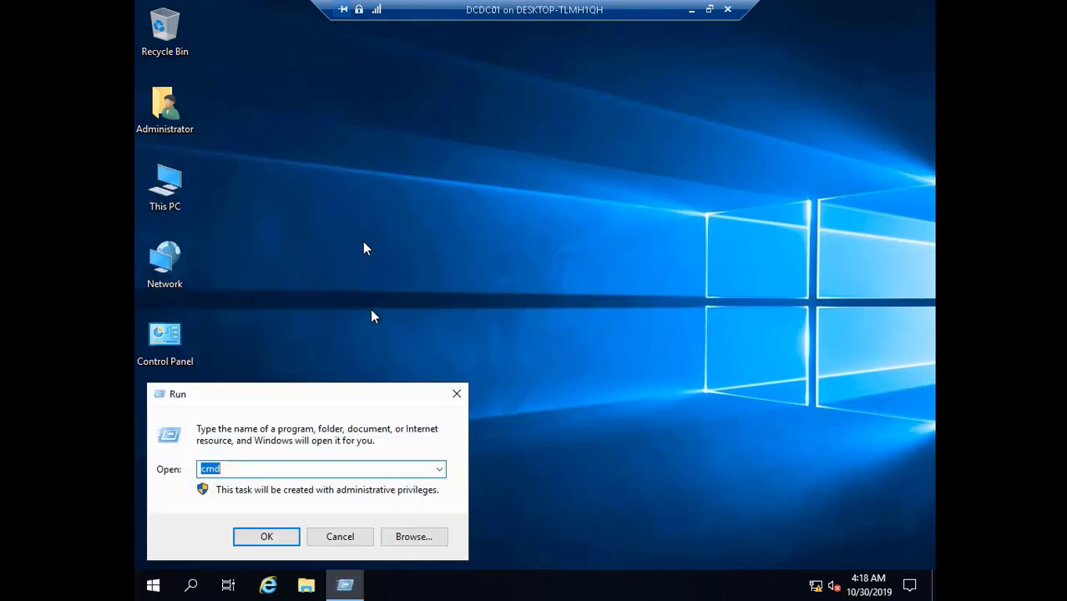
pyautogui.press('Return')
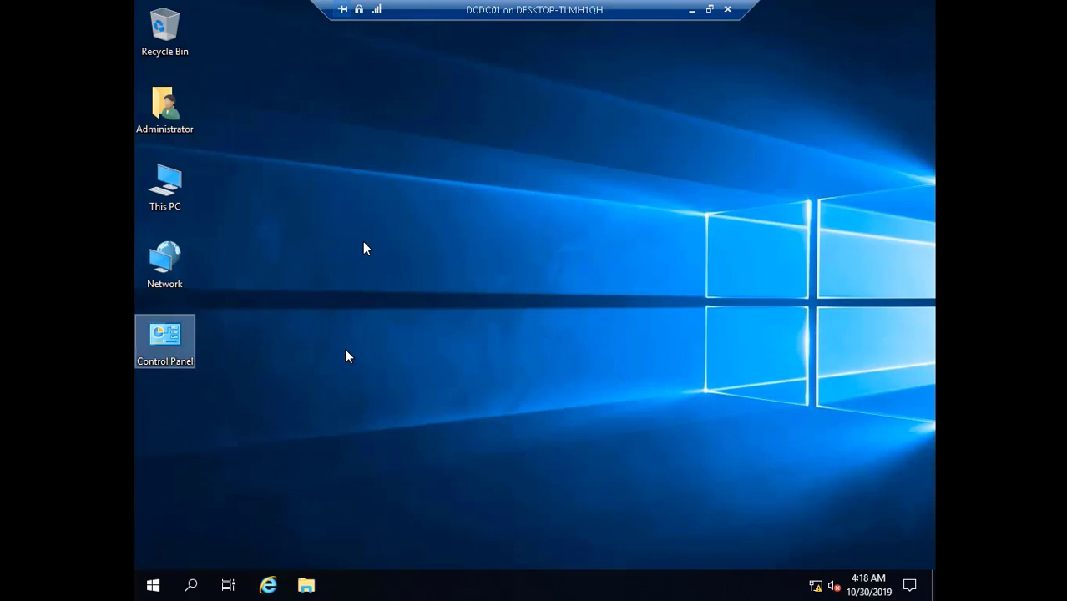
pyautogui.write('ping 10.0.1.100')
pyautogui.press('Return')
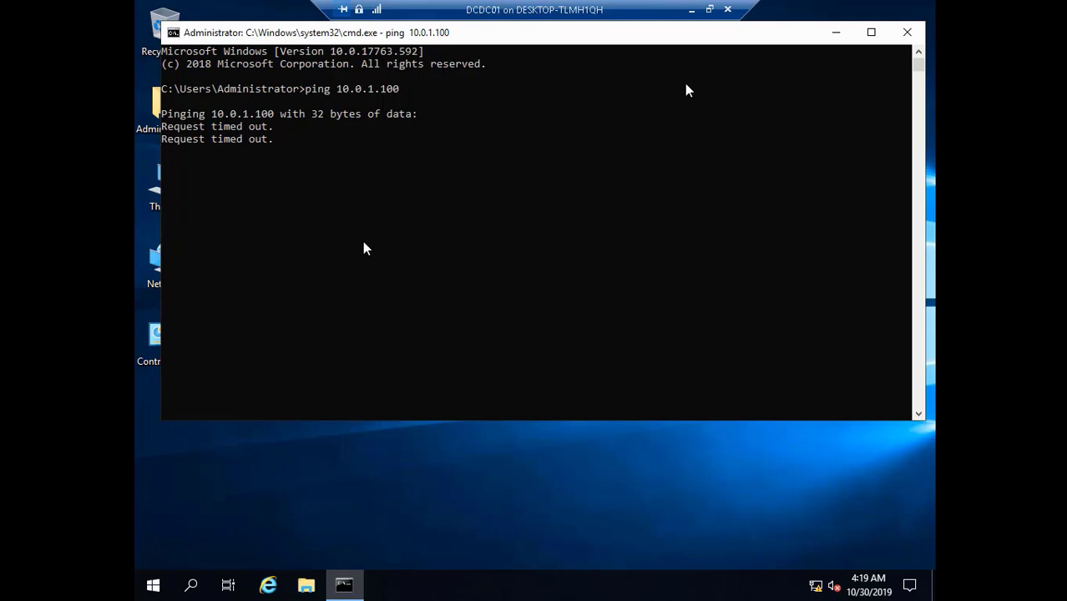
# - Minimize the virtual machine and check the vEthernet (DCInternalSwitch) connection details in the host's Network and Sharing Center
pyautogui.click(691, 10)
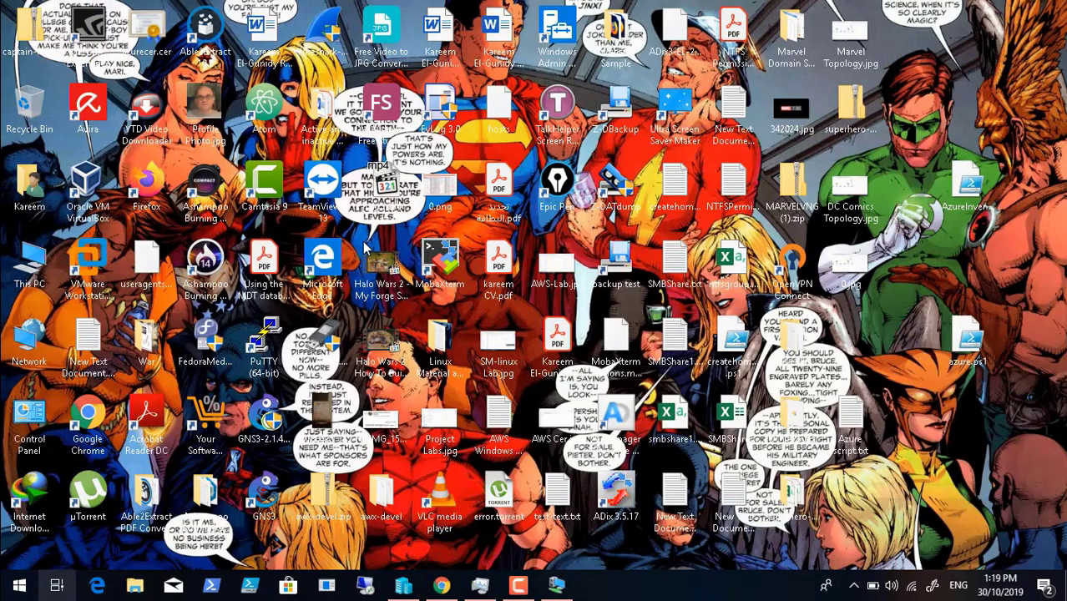
pyautogui.click(17, 587)
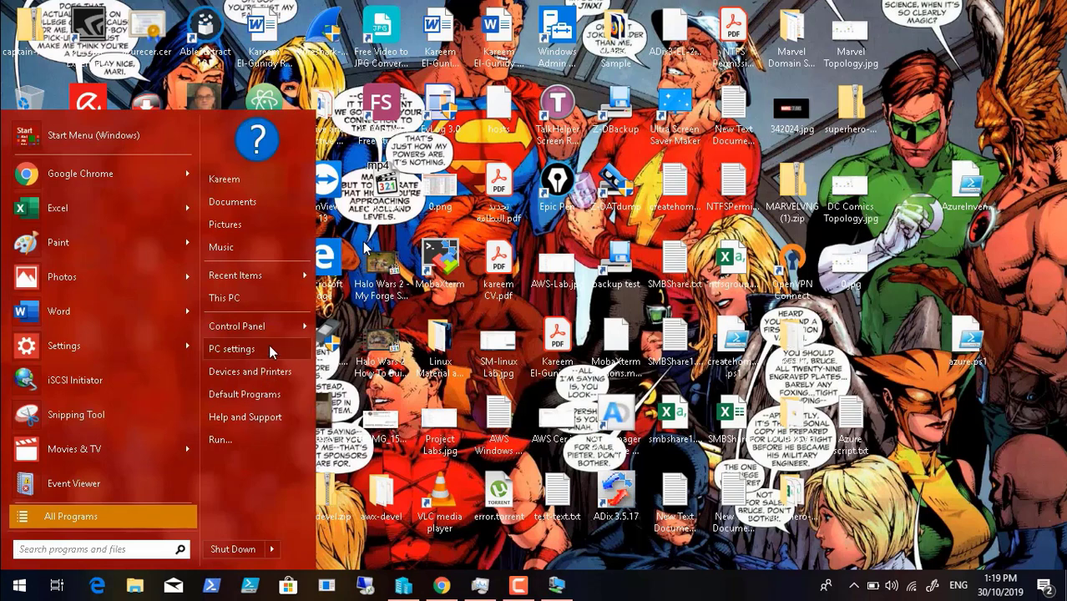
pyautogui.click(288, 327)
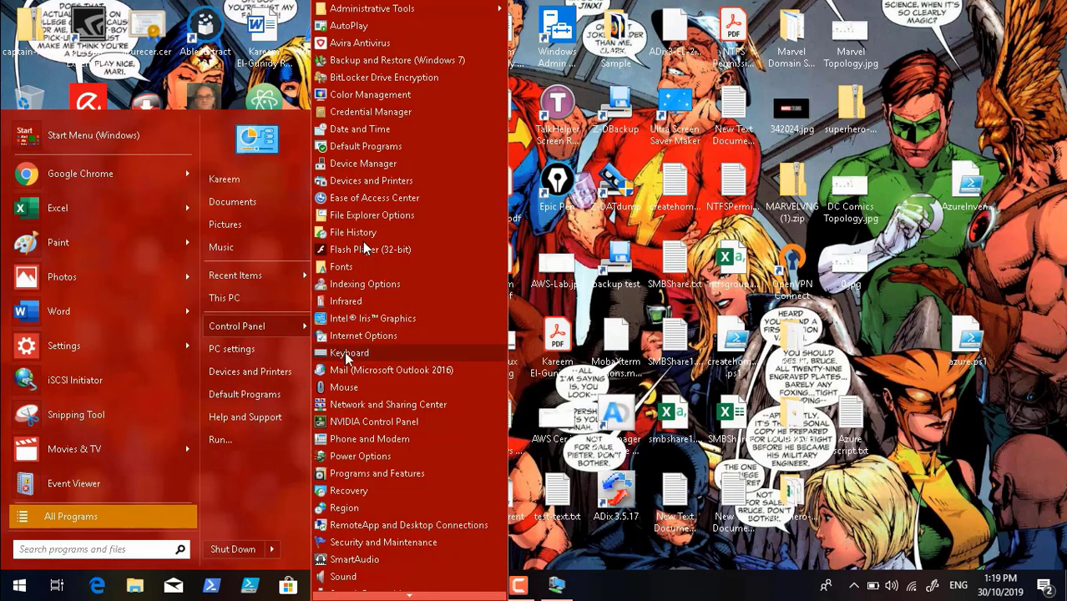
pyautogui.click(403, 407)
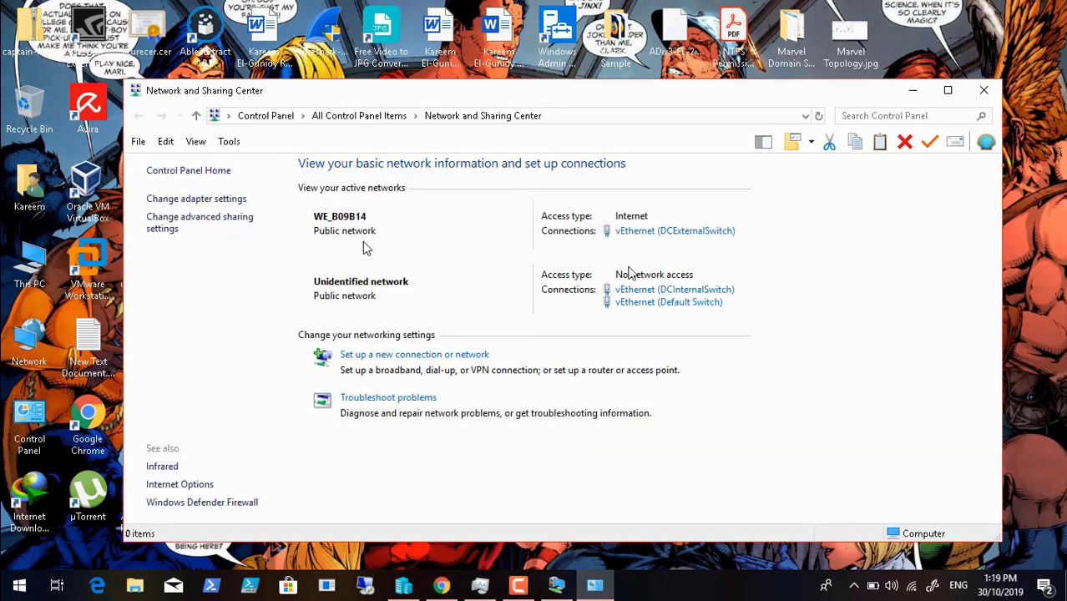
pyautogui.click(650, 291)
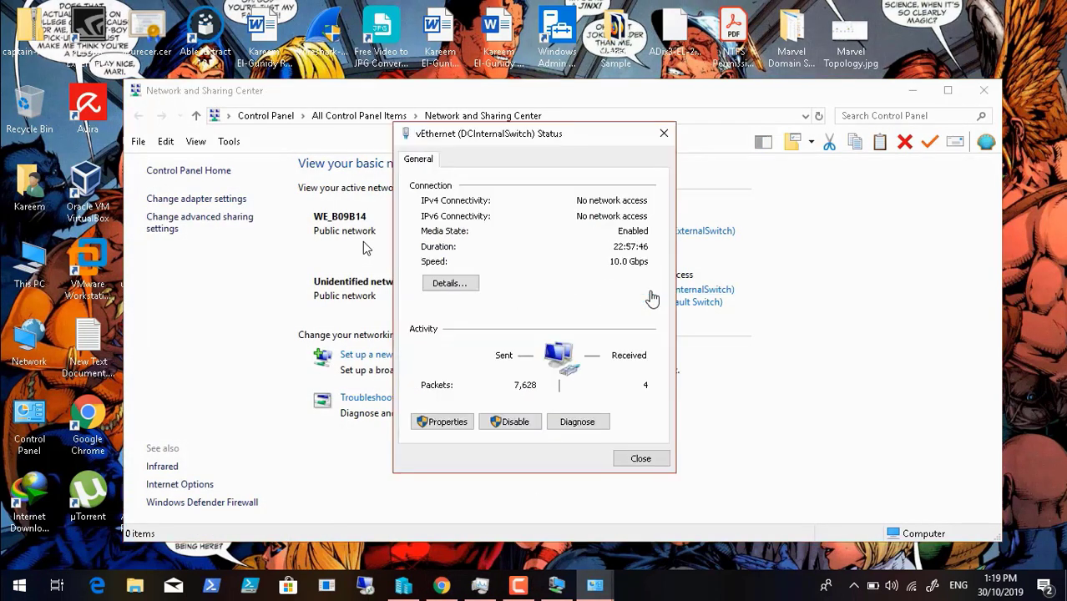
pyautogui.click(449, 282)
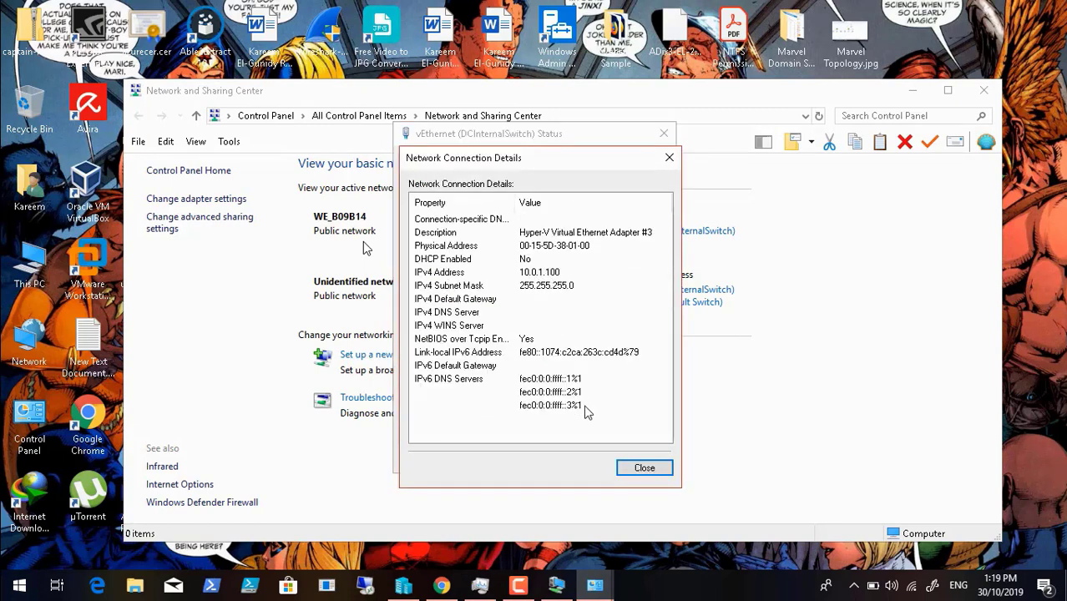
pyautogui.click(644, 469)
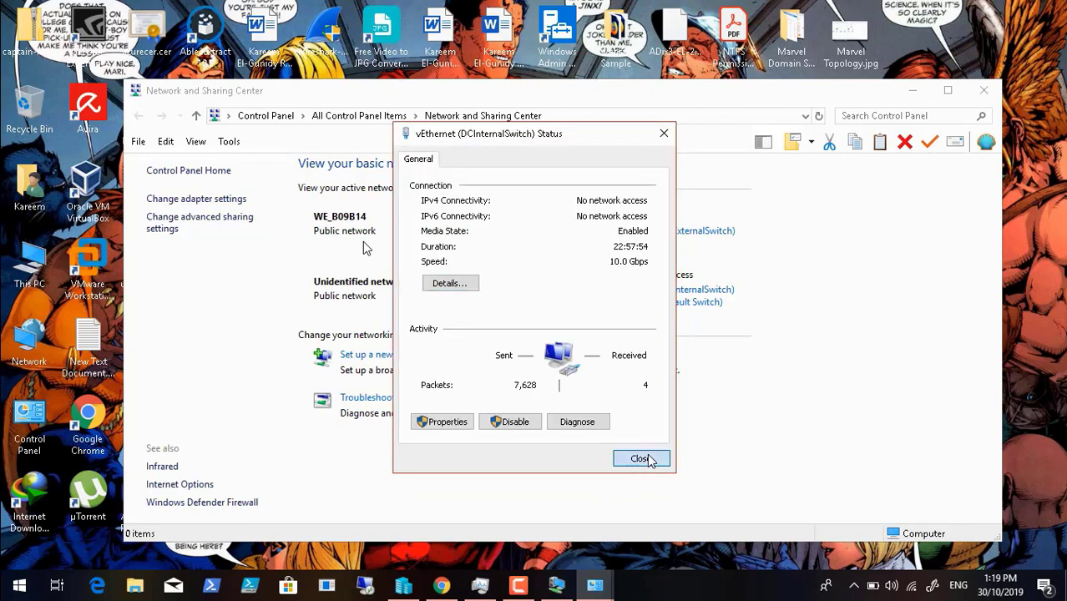
pyautogui.click(646, 460)
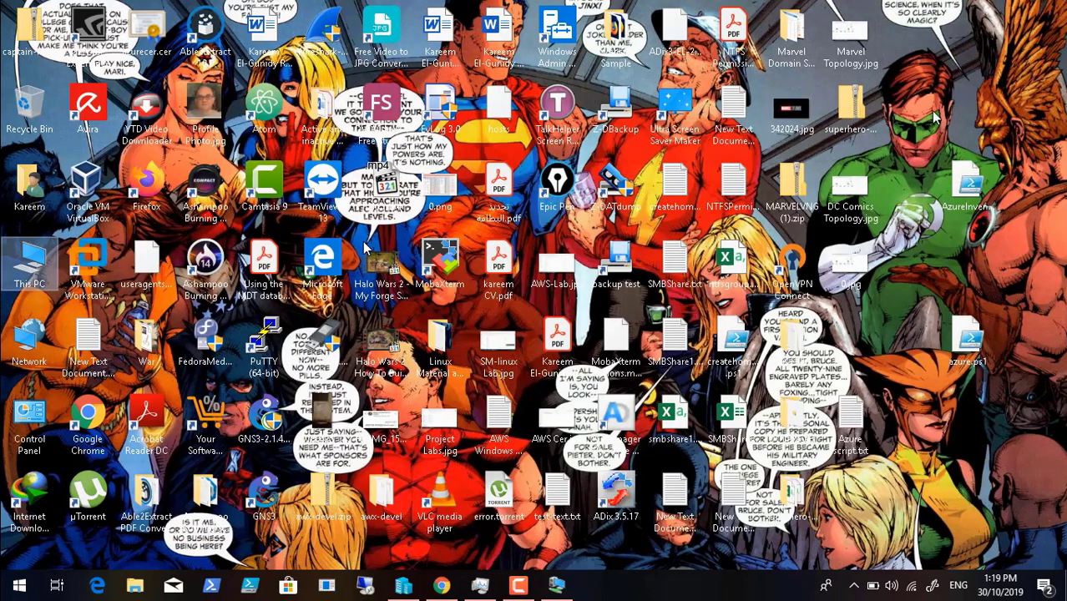
# - Return to the DCDC01 virtual machine, repeat the ping to the host at 10.0.1.100 and exit the command prompt
pyautogui.click(983, 90)
pyautogui.click(556, 586)
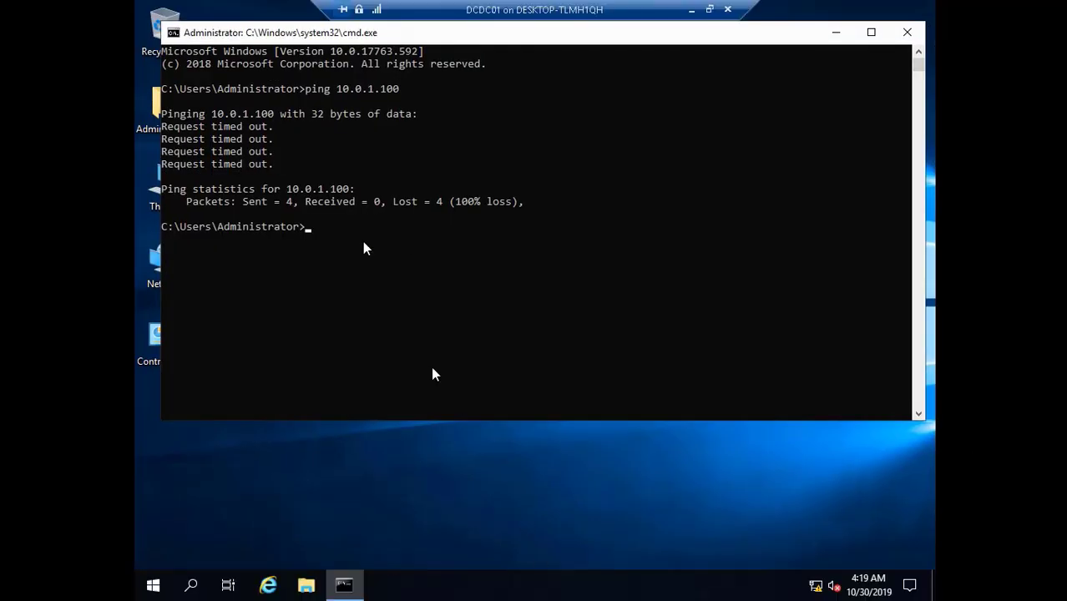
pyautogui.press('Up')
pyautogui.press('Return')
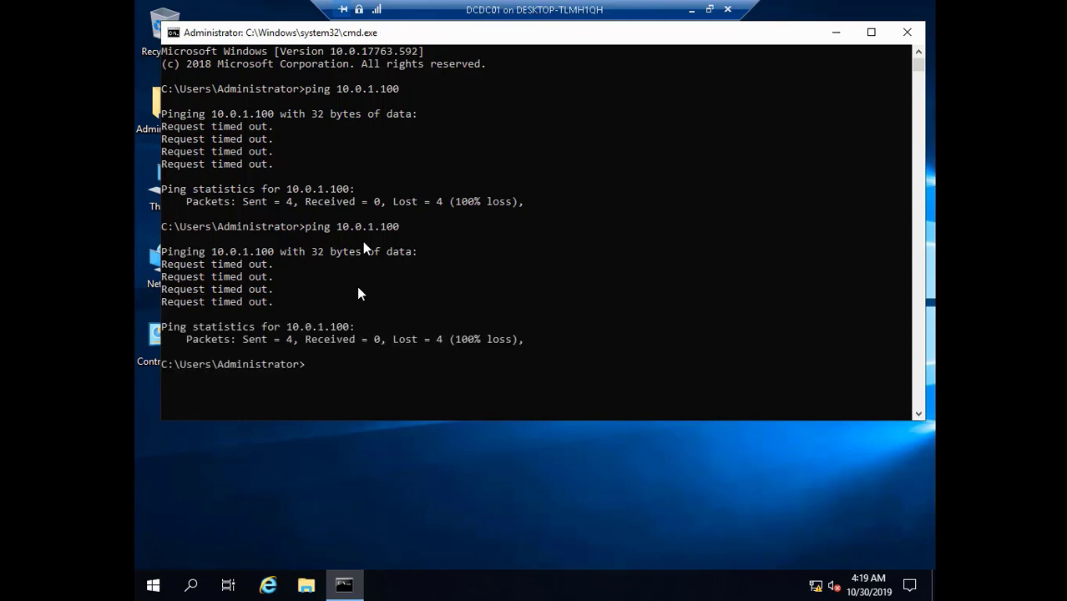
pyautogui.write('exit')
pyautogui.press('Return')
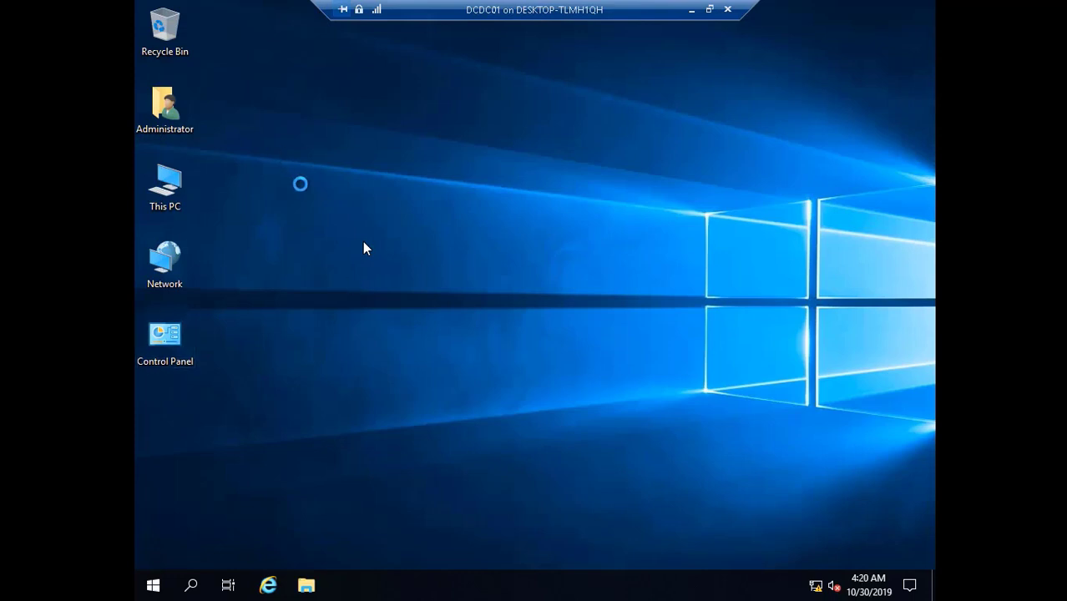
# - Refresh the DCDC01 desktop, open Server Manager and dismiss its startup message
pyautogui.rightClick(277, 156)
pyautogui.click(322, 204)
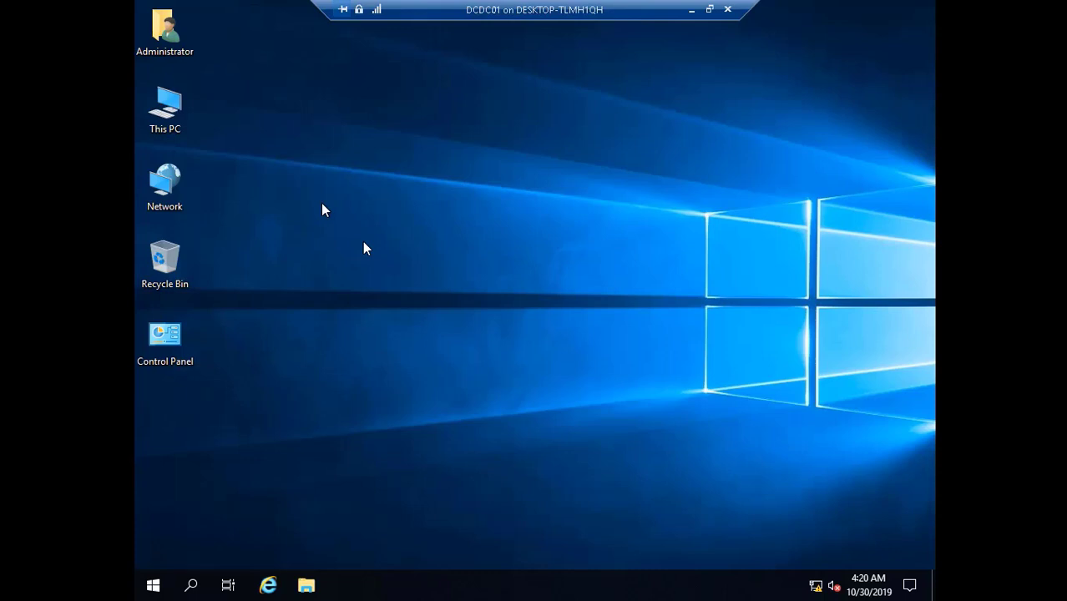
pyautogui.click(152, 587)
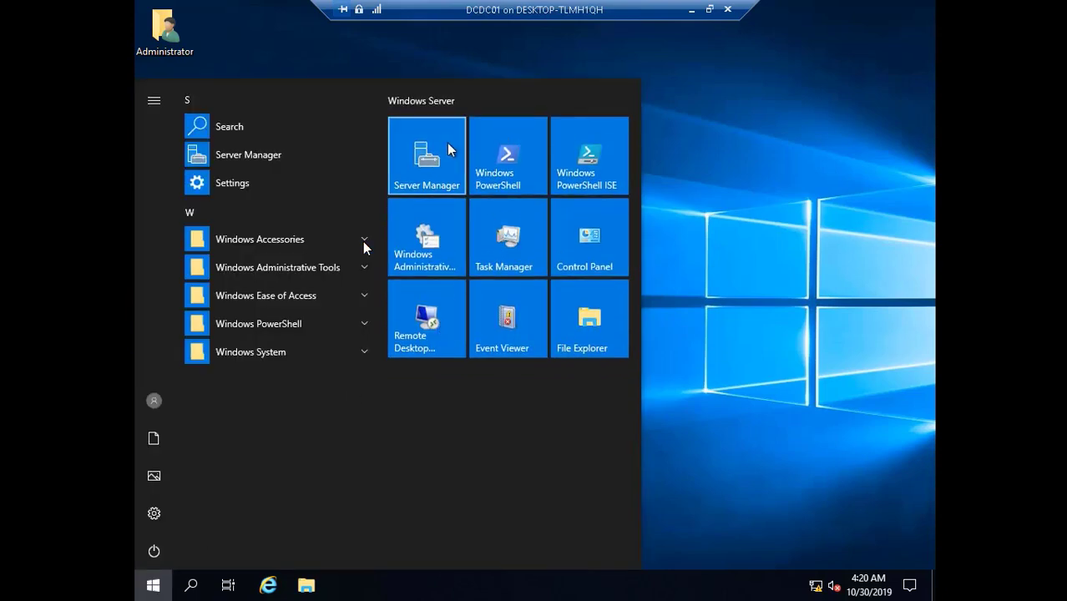
pyautogui.click(448, 149)
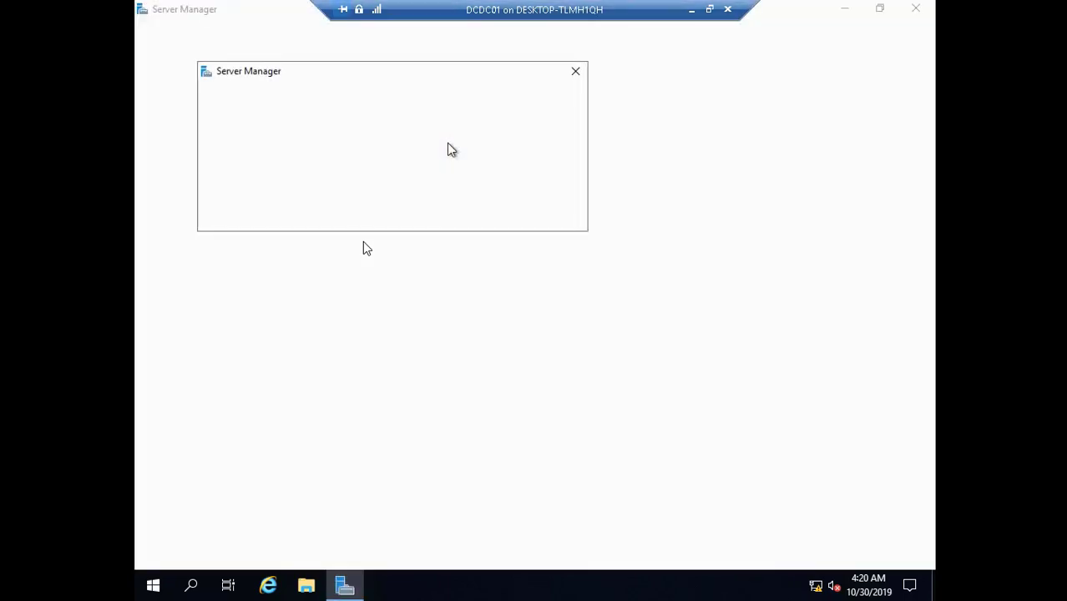
pyautogui.click(576, 73)
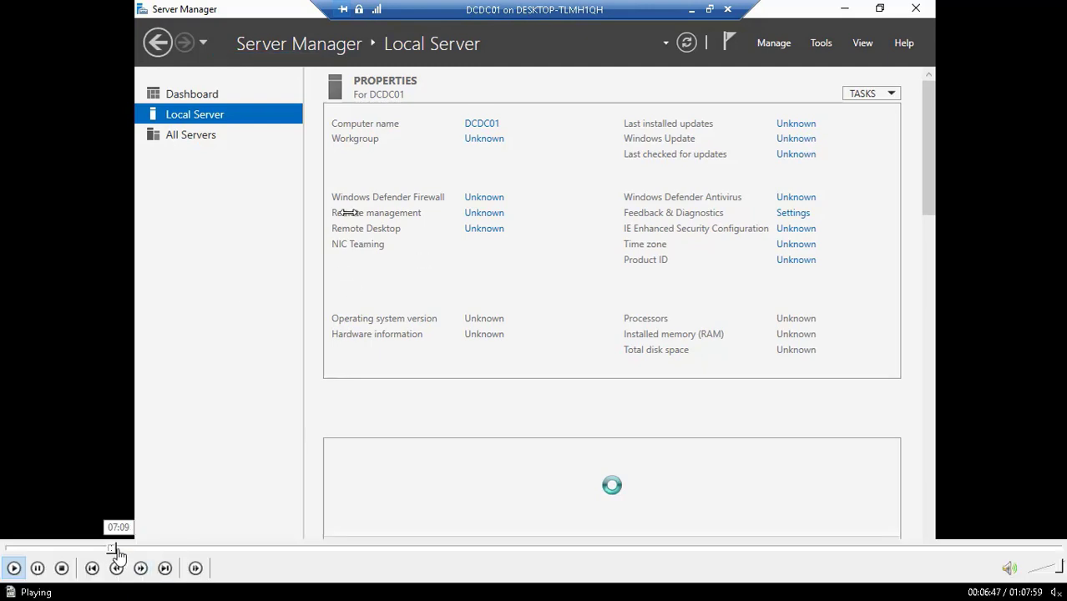
pyautogui.click(117, 548)
pyautogui.click(116, 551)
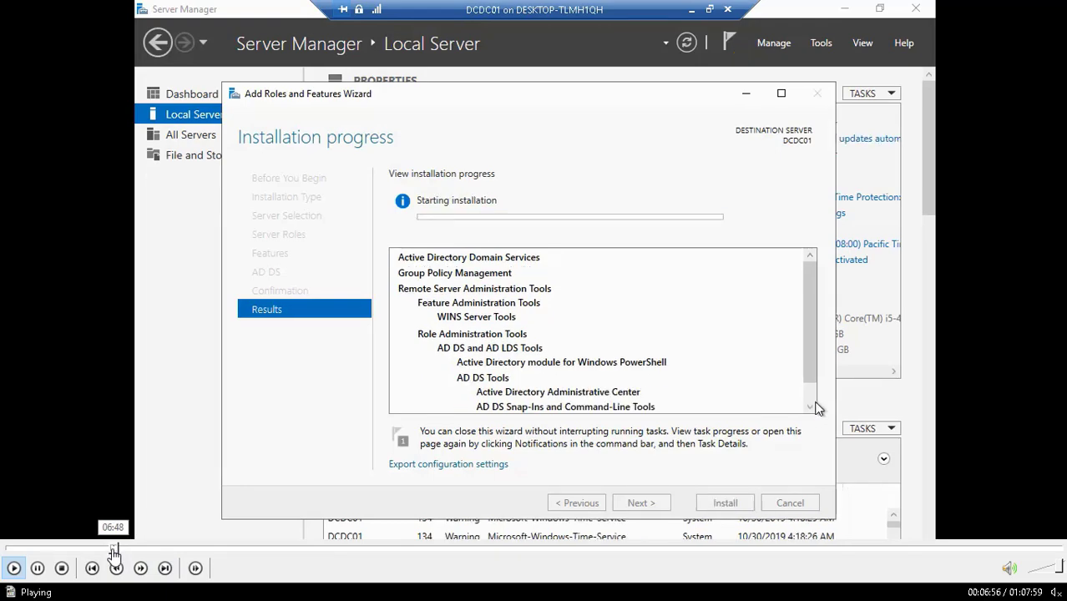
pyautogui.click(114, 551)
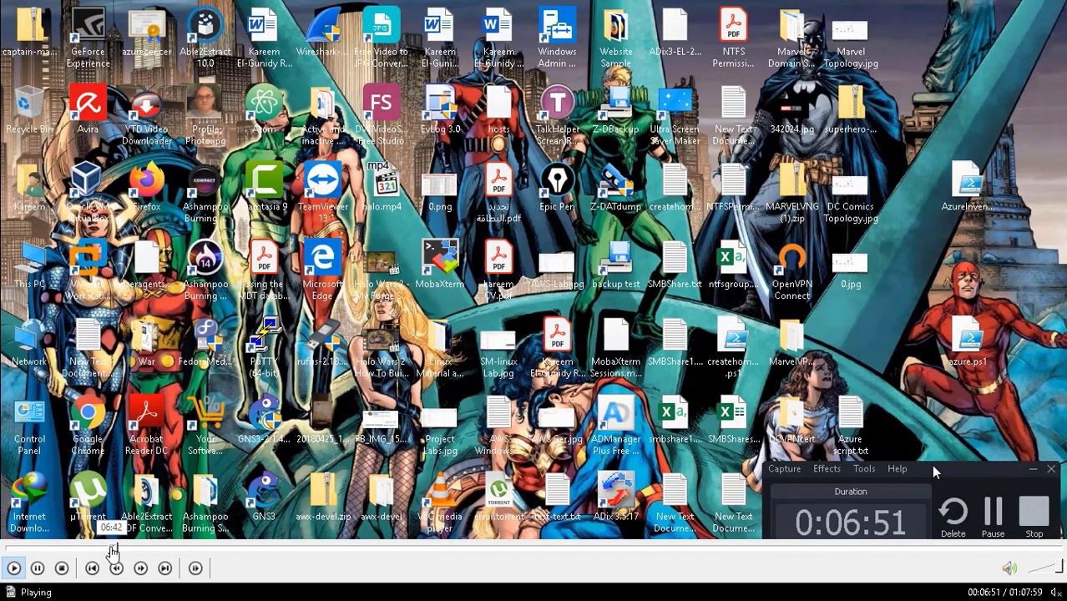
pyautogui.click(111, 551)
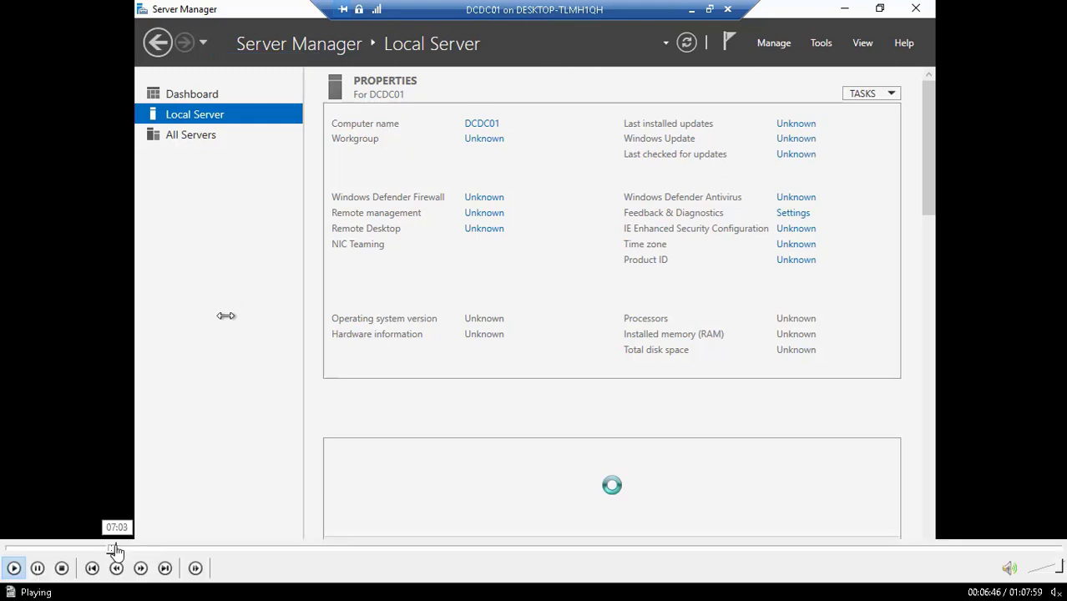
pyautogui.click(115, 551)
pyautogui.click(113, 551)
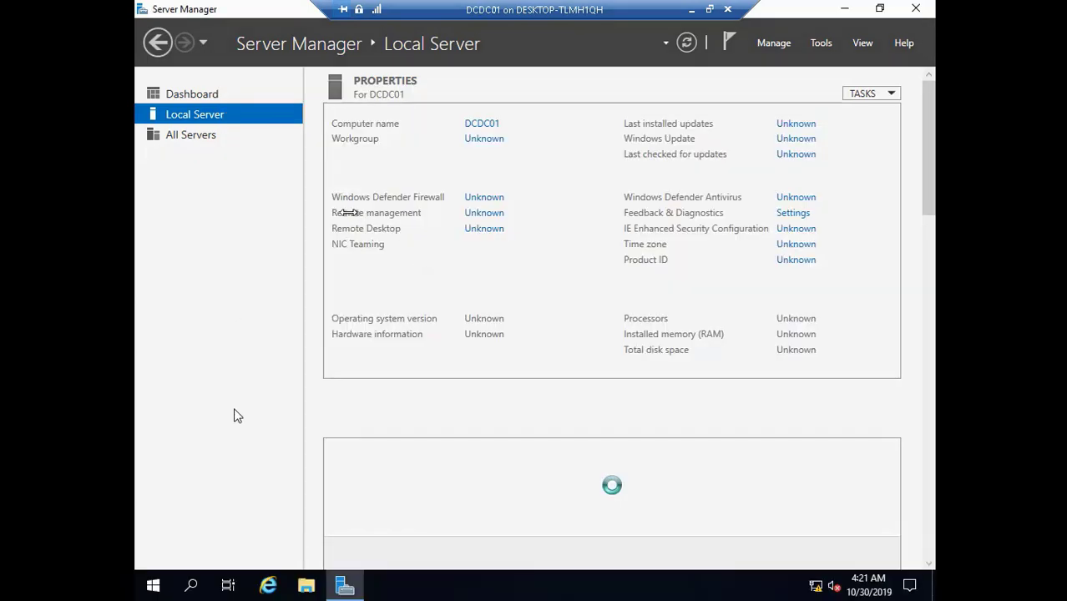
pyautogui.click(692, 10)
pyautogui.moveTo(924, 472)
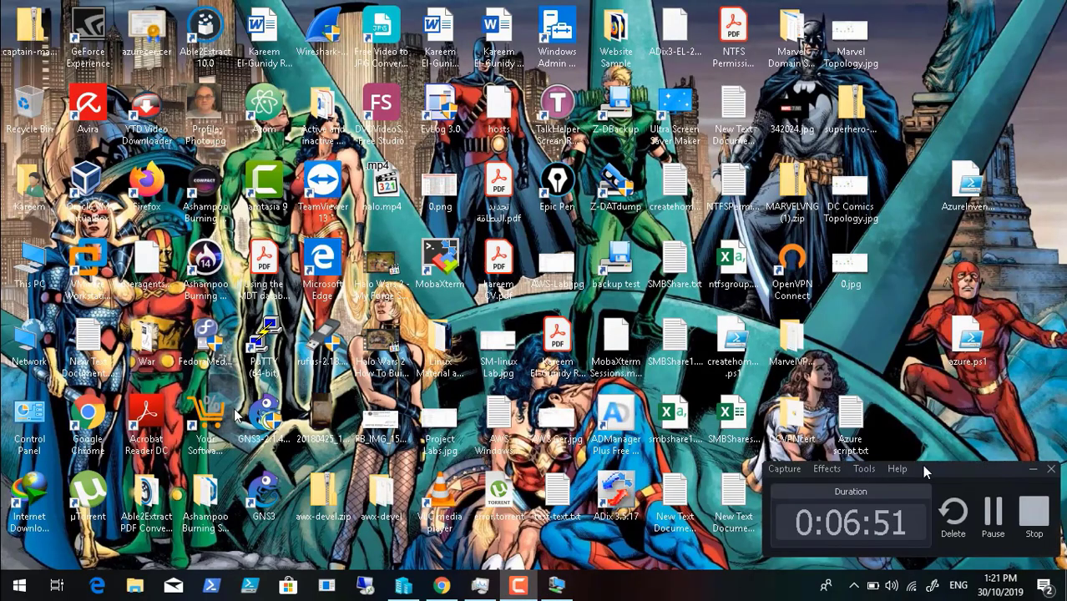
pyautogui.click(993, 511)
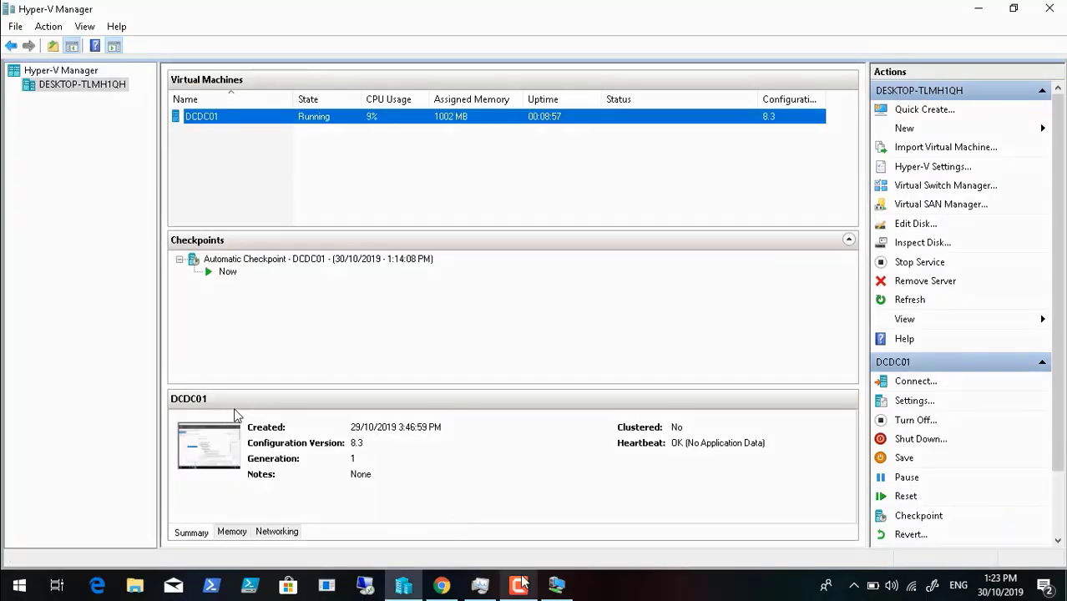
# - Review the roles and features listed on the Add Roles and Features Wizard's installation progress page in DCDC01, and minimize the virtual machine
pyautogui.click(547, 587)
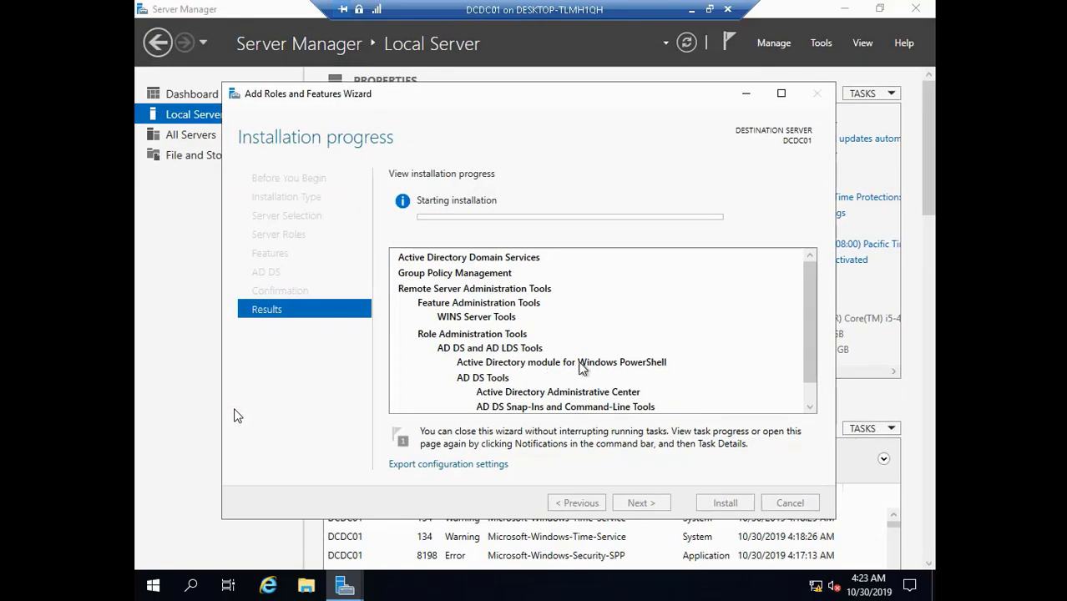
pyautogui.click(810, 407)
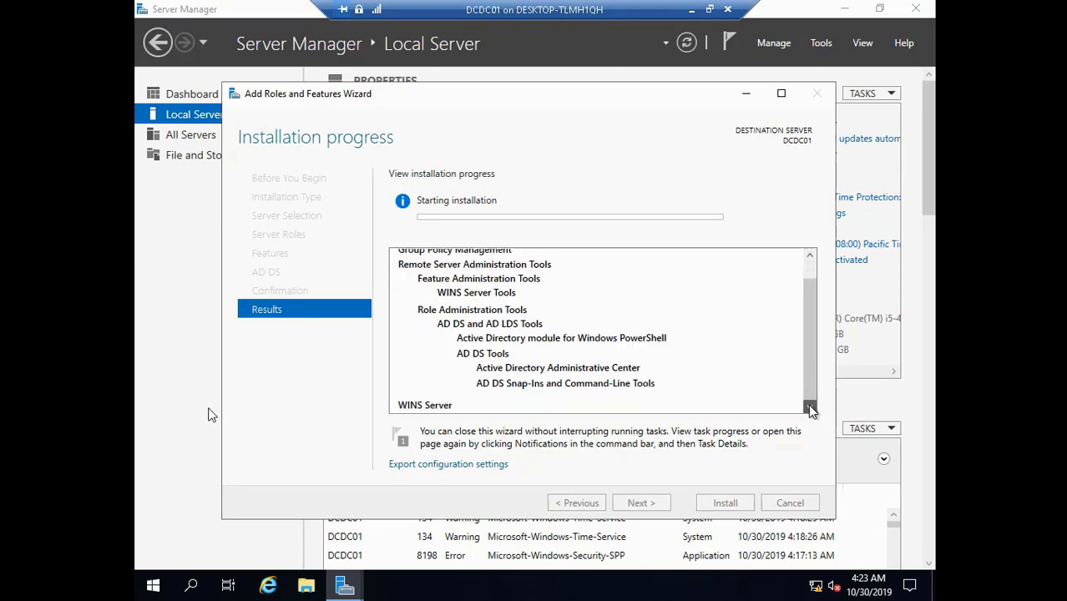
pyautogui.click(809, 264)
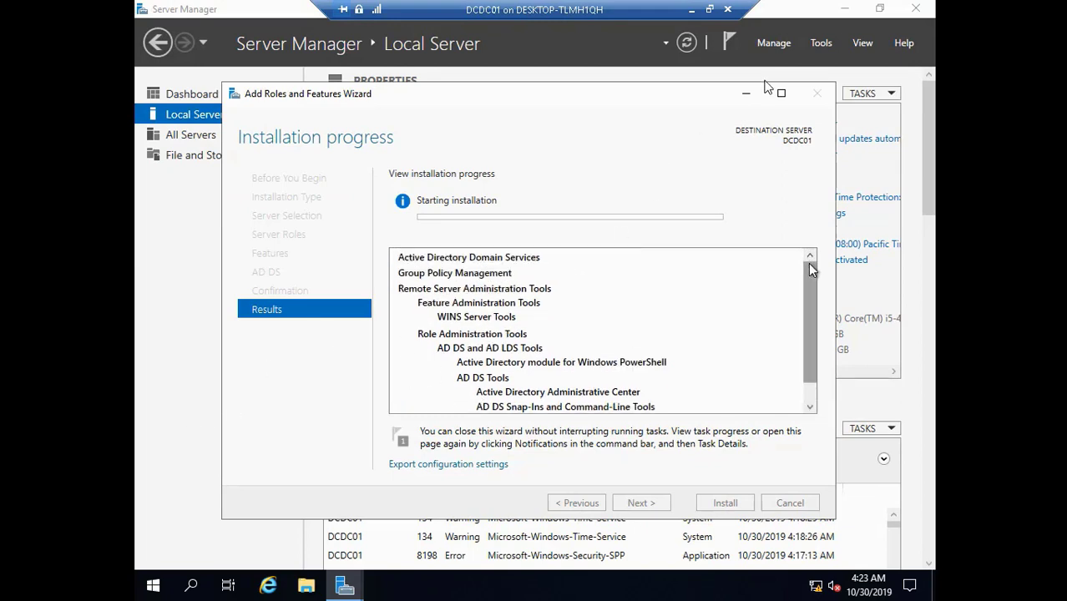
pyautogui.click(693, 10)
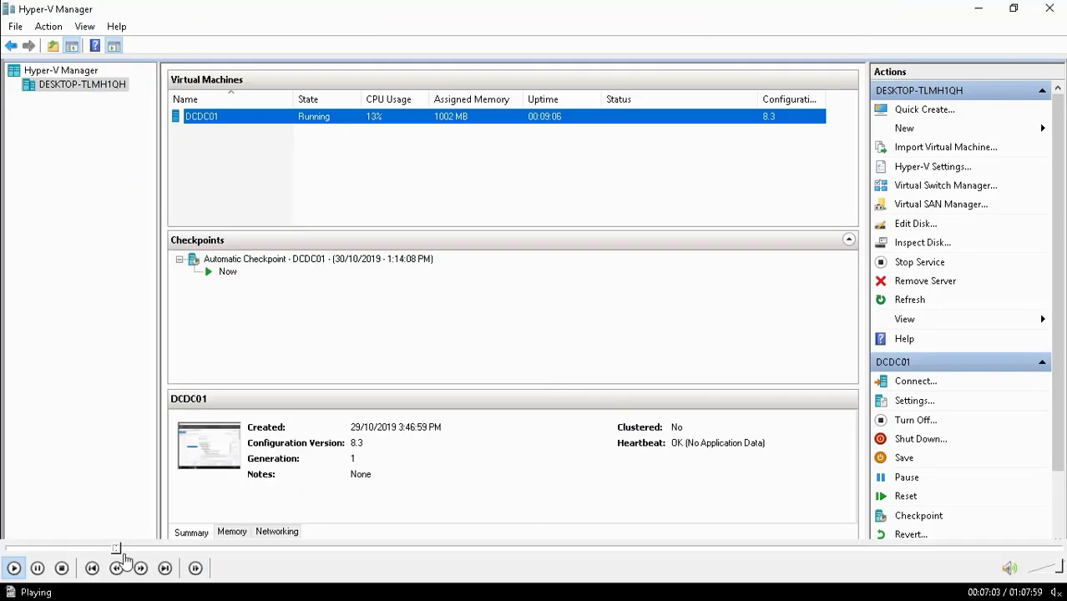
pyautogui.click(38, 569)
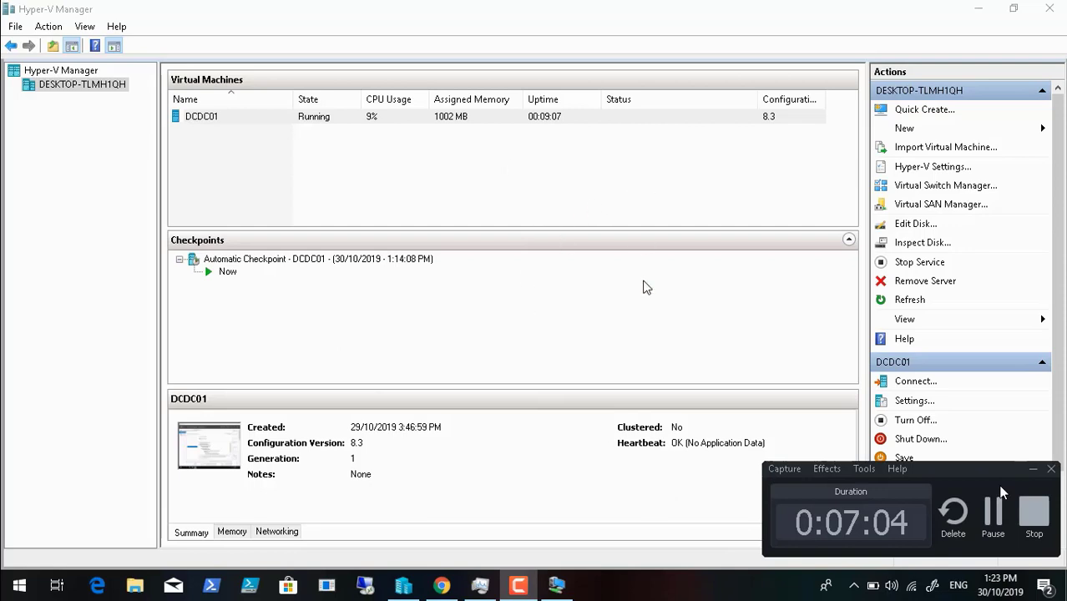
pyautogui.moveTo(492, 577)
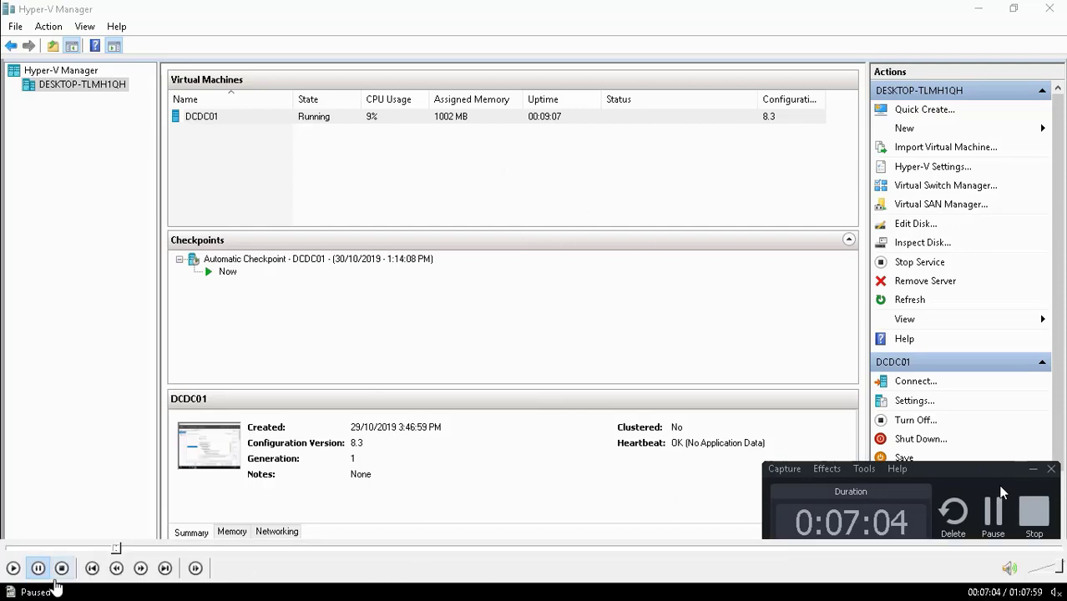
pyautogui.click(13, 569)
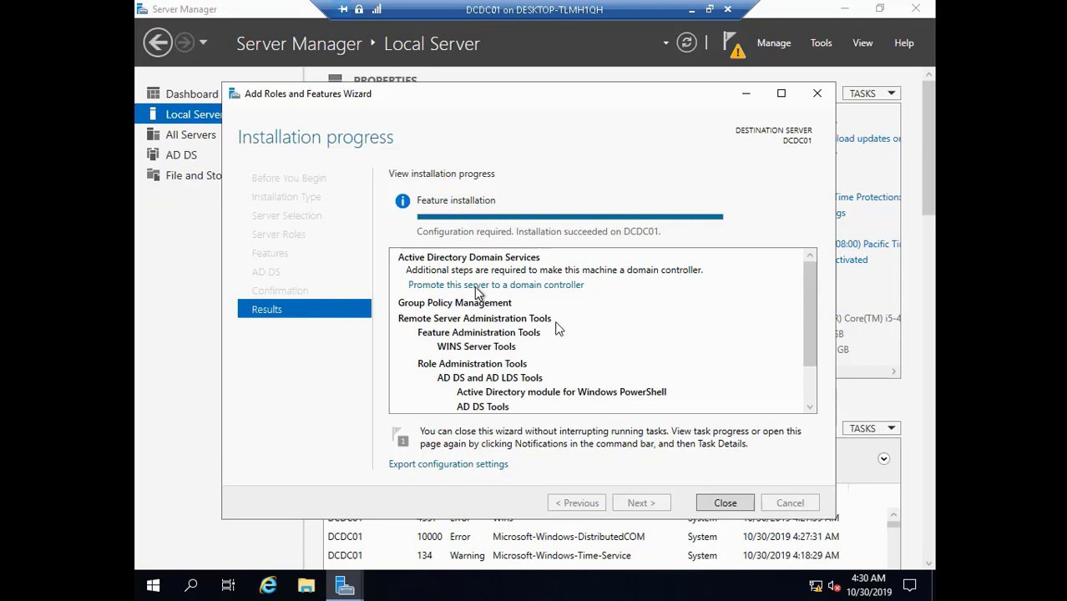
pyautogui.press('space')
# - Start promoting DCDC01 to a domain controller and add a new forest with the root domain name DCDM.LOCAL
pyautogui.click(478, 285)
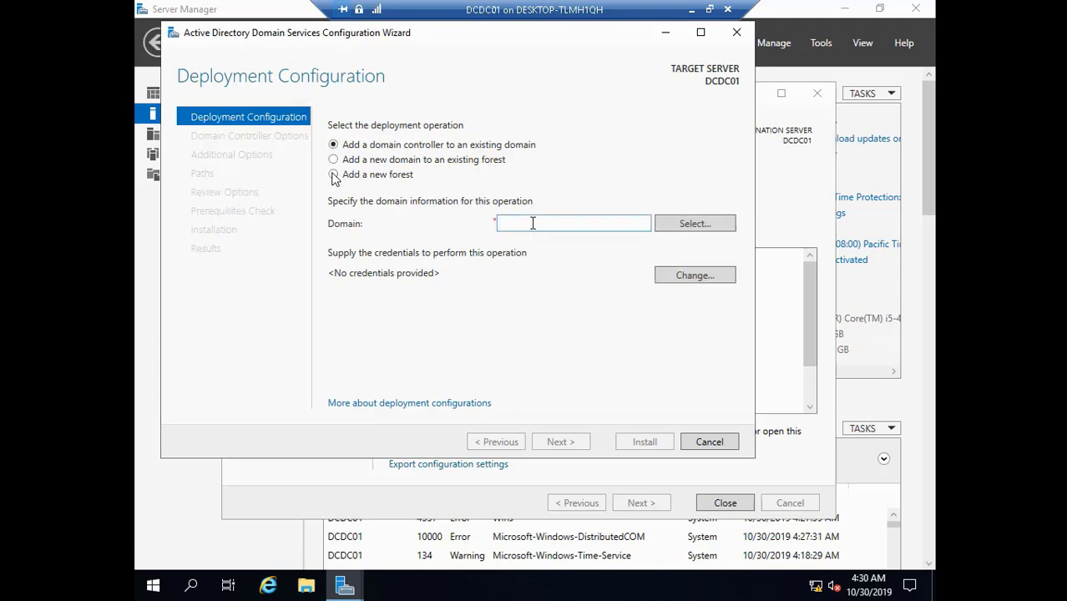
pyautogui.write('DCDM.LOCAL')
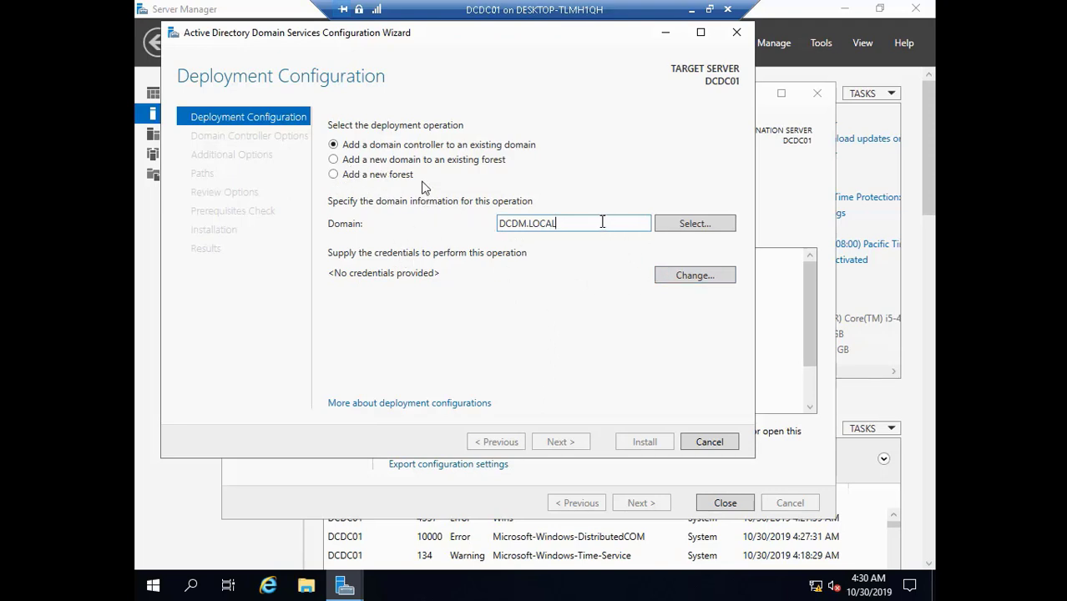
pyautogui.click(349, 177)
pyautogui.click(537, 221)
pyautogui.write('DCDM.LOCAL')
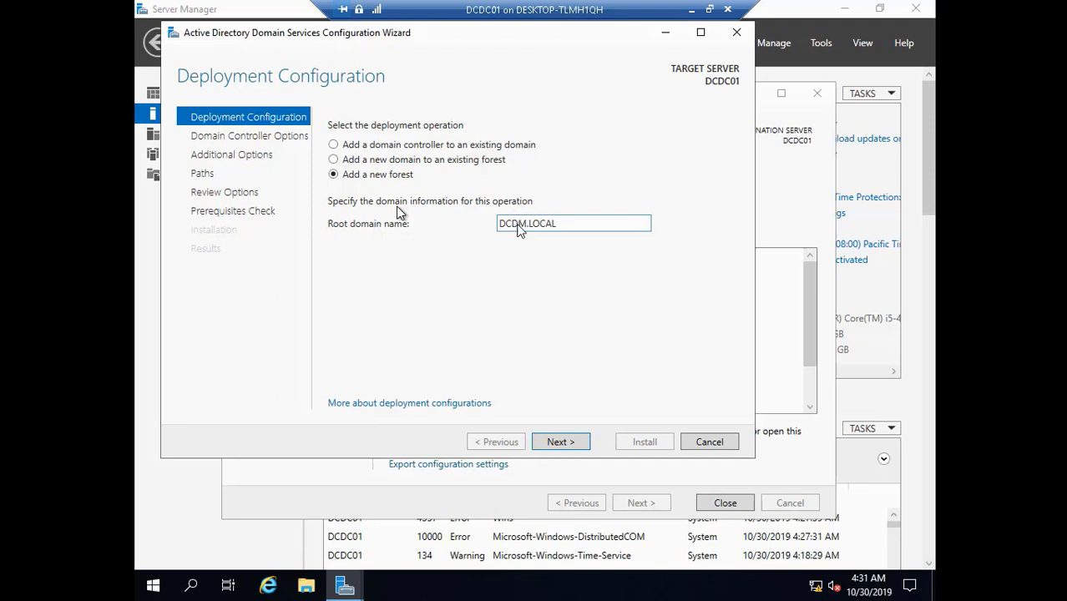
pyautogui.moveTo(97, 553)
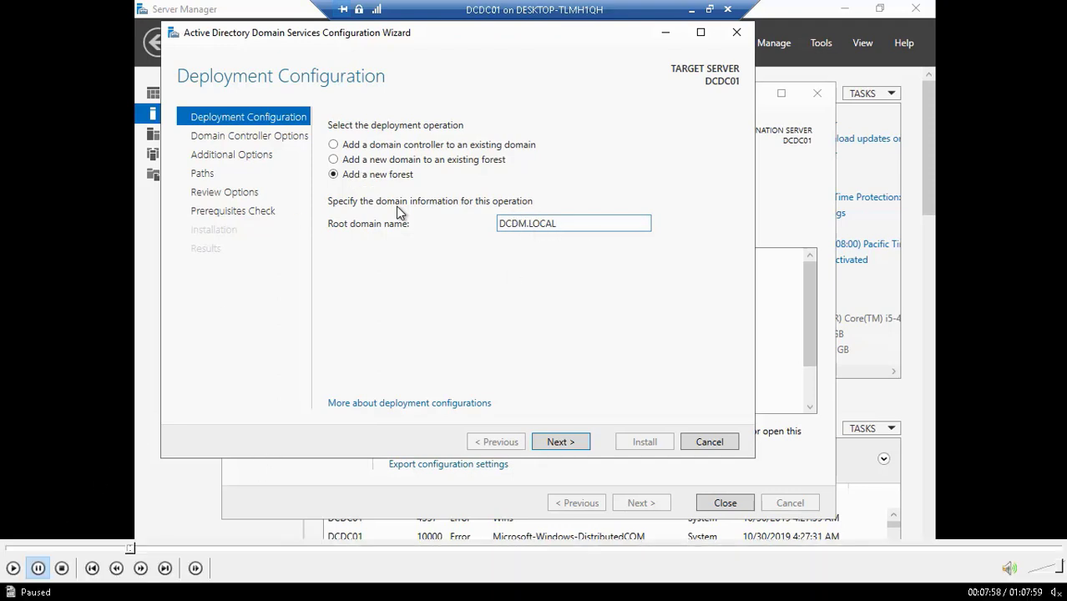
pyautogui.click(13, 569)
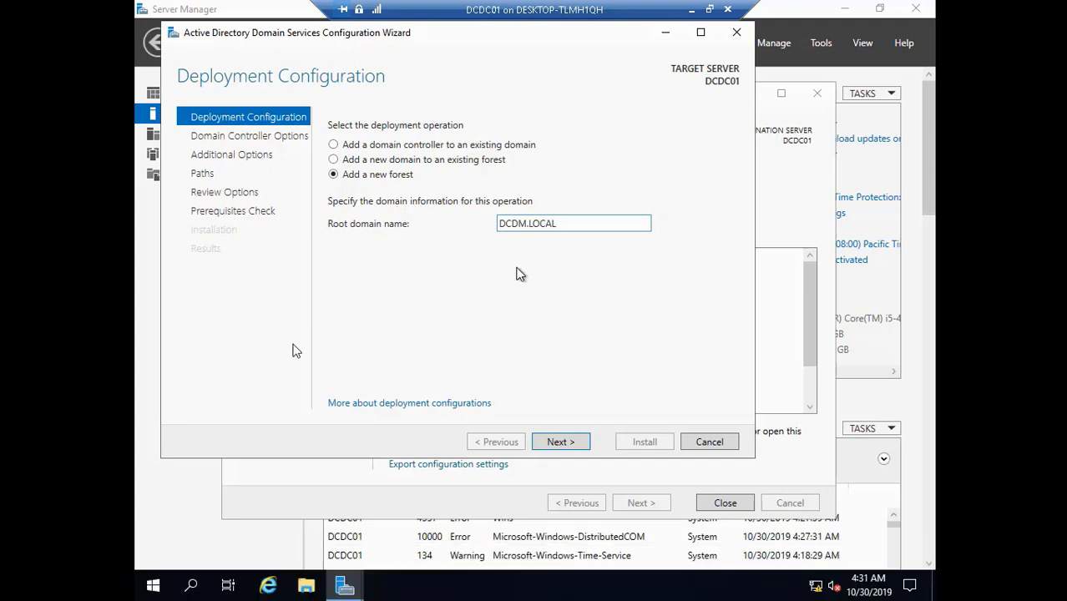
pyautogui.click(573, 444)
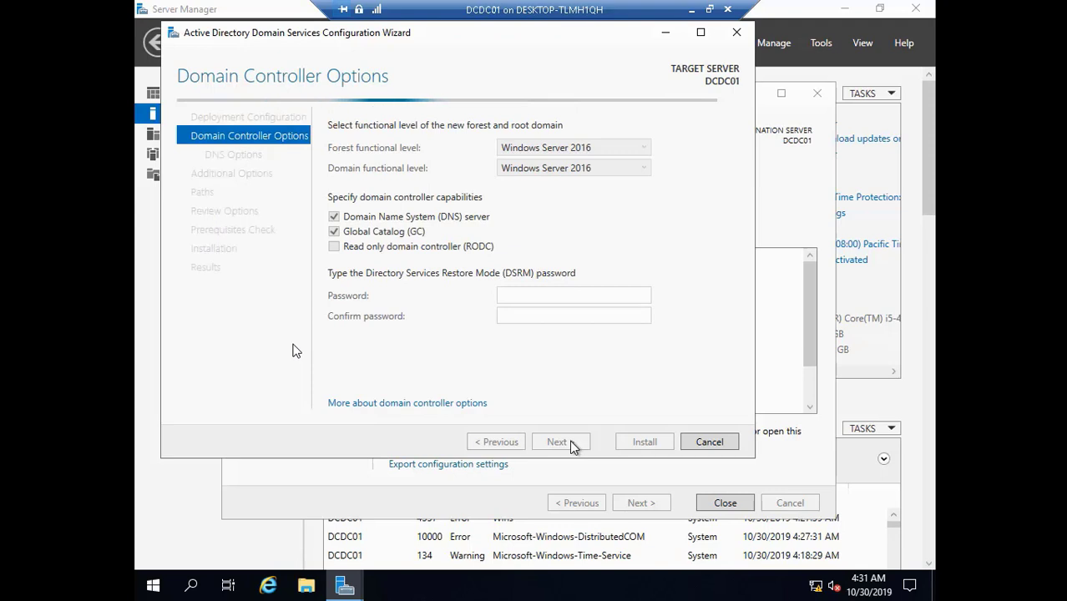
# - Enter and confirm the Directory Services Restore Mode password and proceed past the DNS options
pyautogui.click(549, 296)
pyautogui.write('••••')
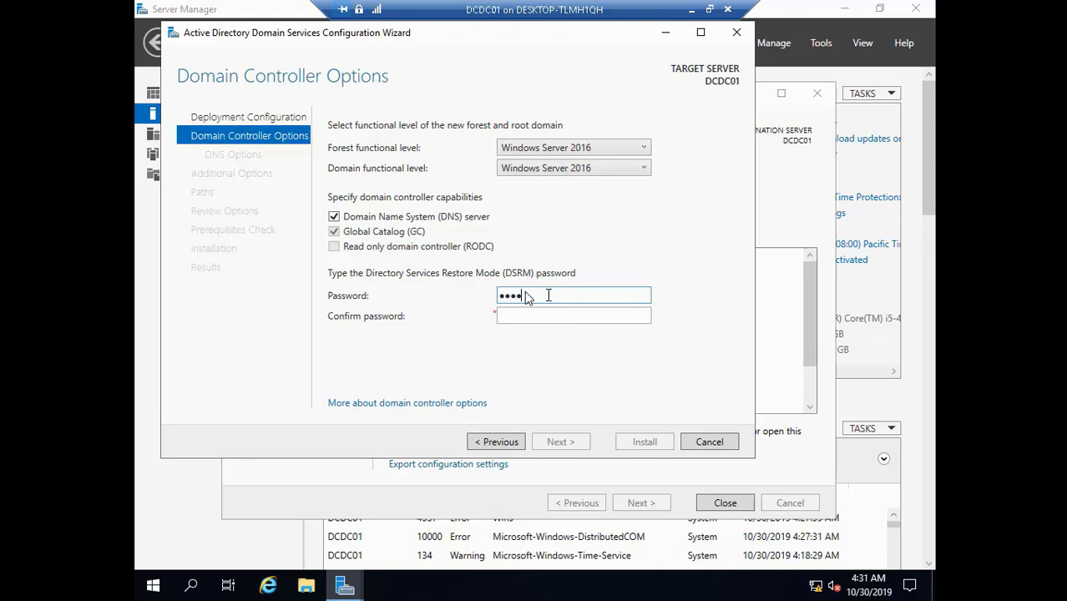
pyautogui.click(11, 570)
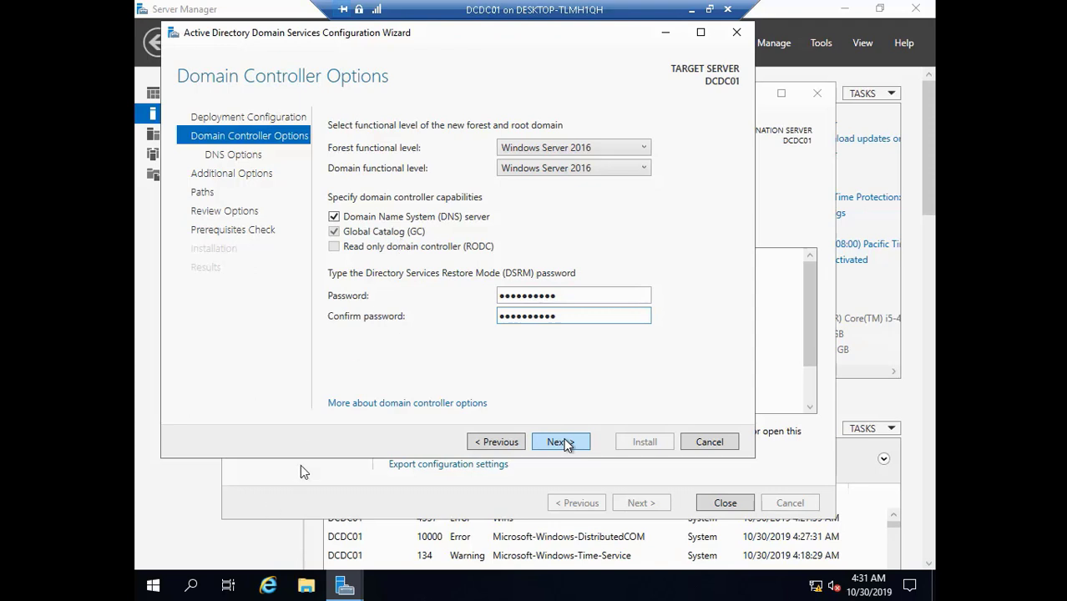
pyautogui.moveTo(91, 584)
pyautogui.click(17, 569)
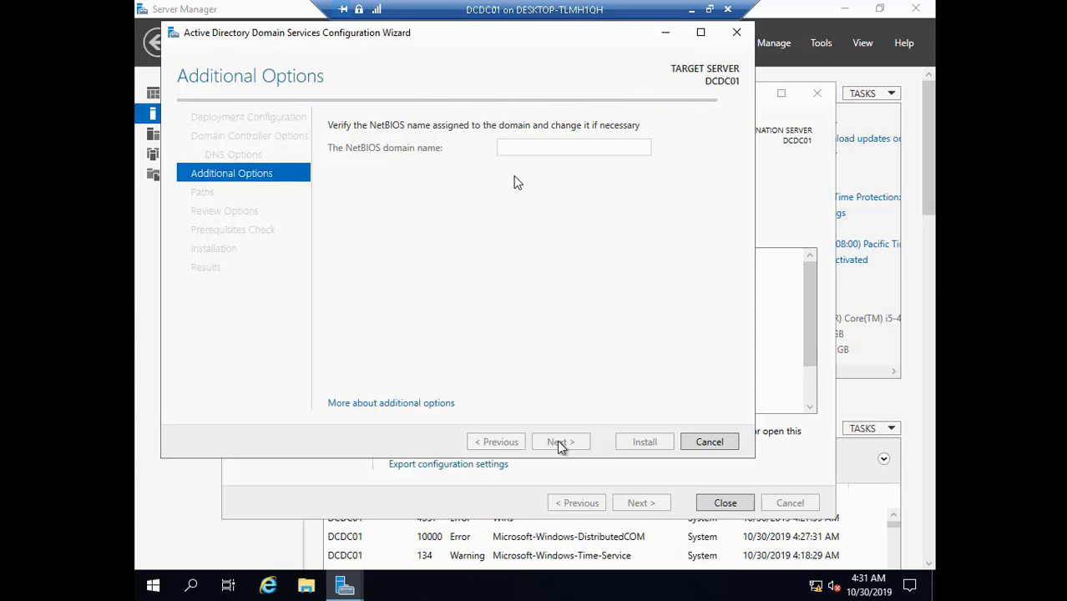
# - Accept the NetBIOS domain name DCDM and the default AD DS folder paths, and proceed through the options review to the prerequisites check
pyautogui.moveTo(11, 583)
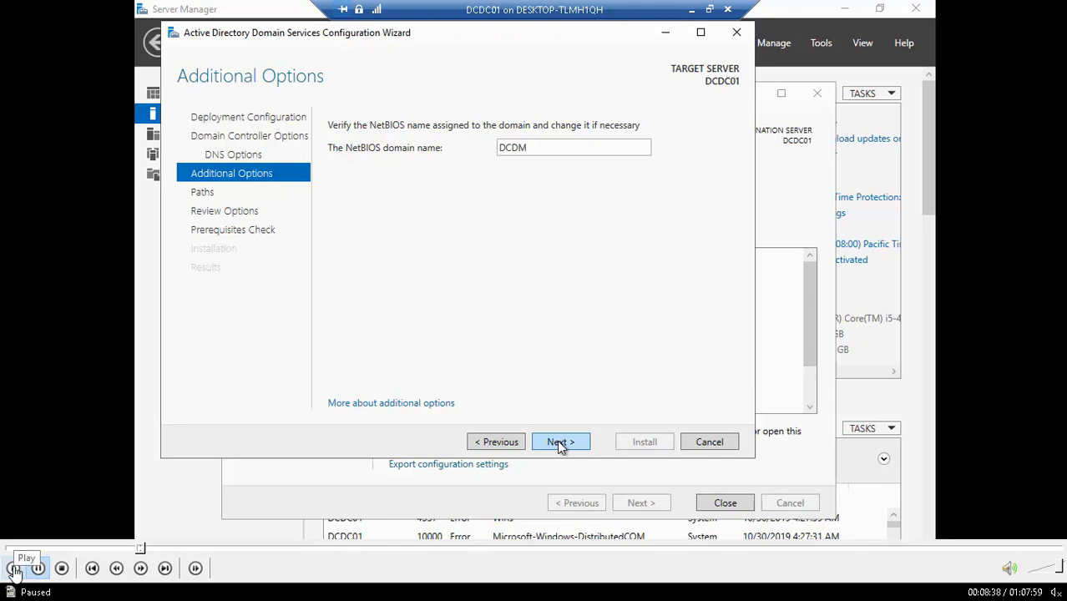
pyautogui.click(559, 441)
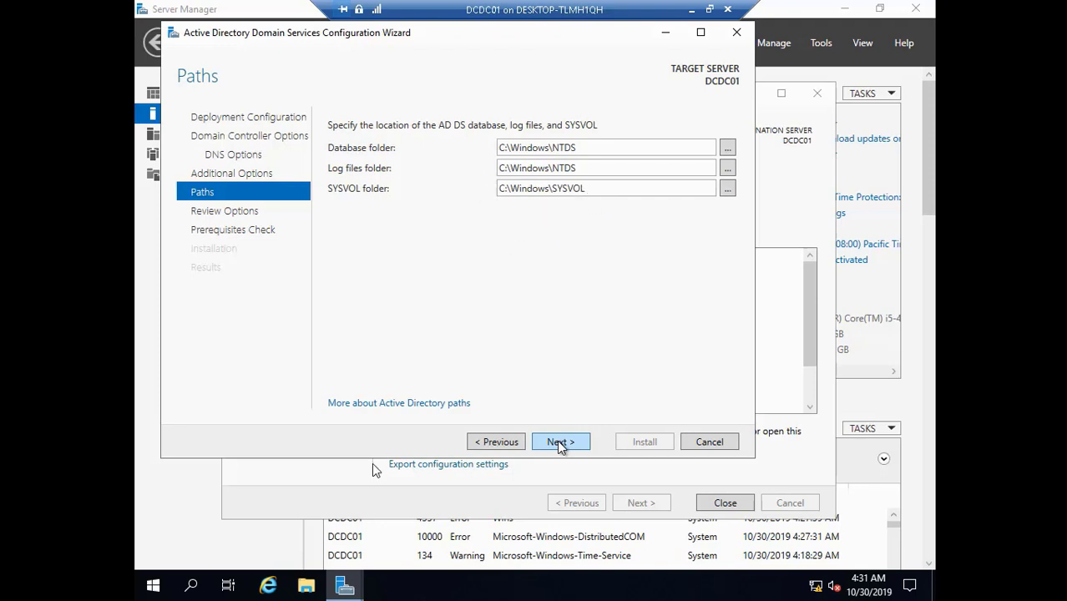
pyautogui.moveTo(223, 558)
pyautogui.click(15, 567)
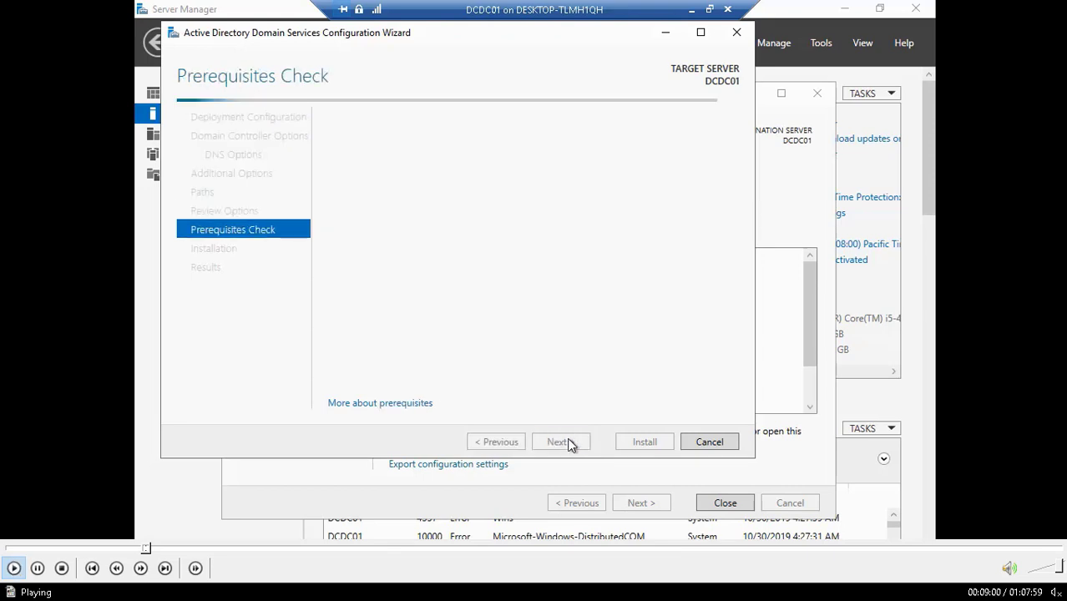
pyautogui.click(145, 549)
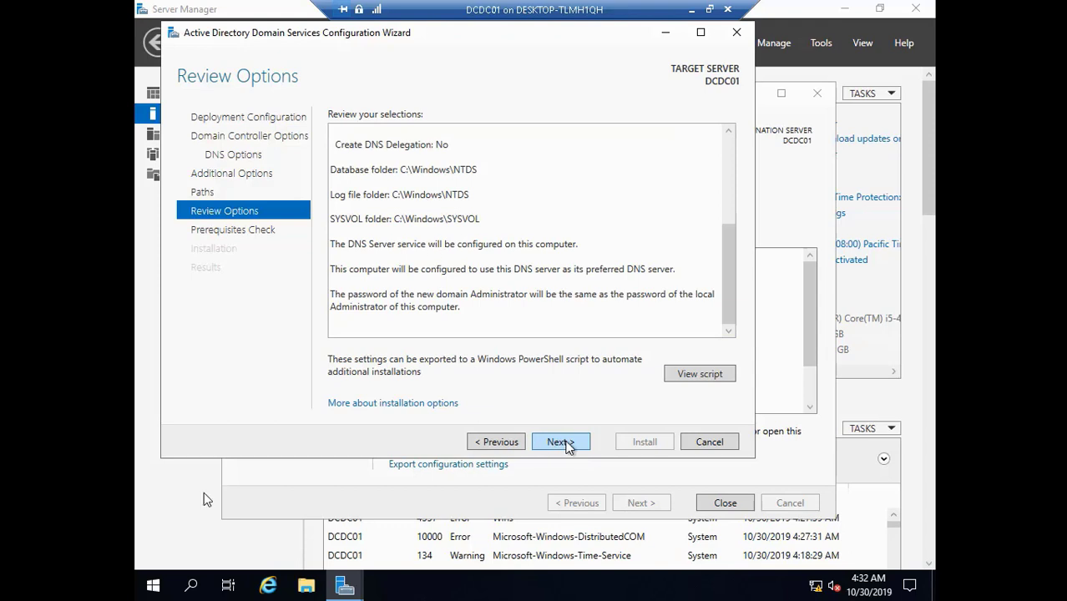
pyautogui.moveTo(32, 573)
pyautogui.moveTo(55, 593)
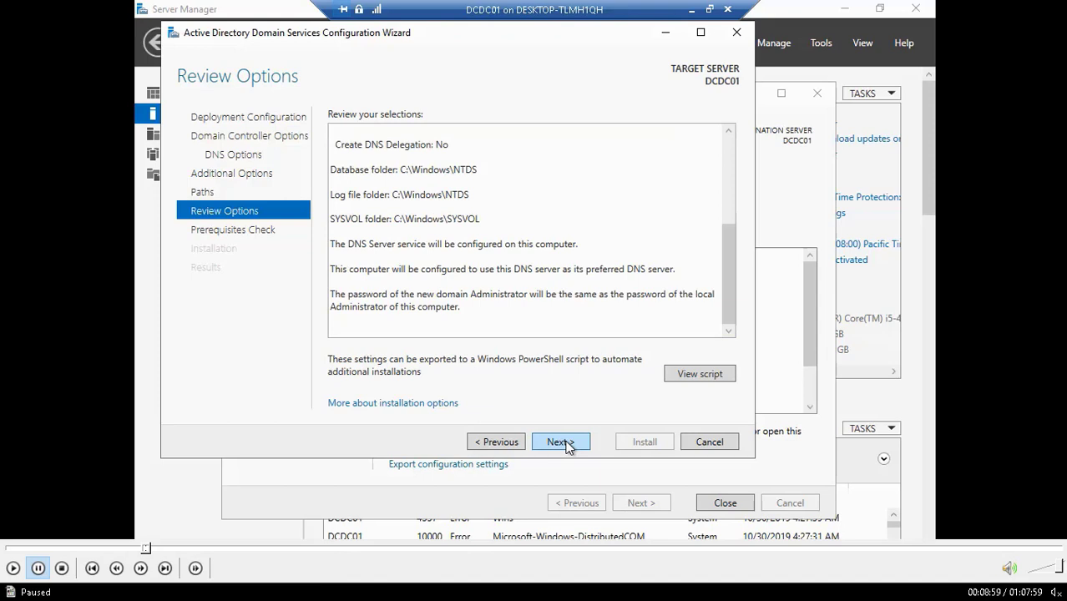
pyautogui.click(13, 568)
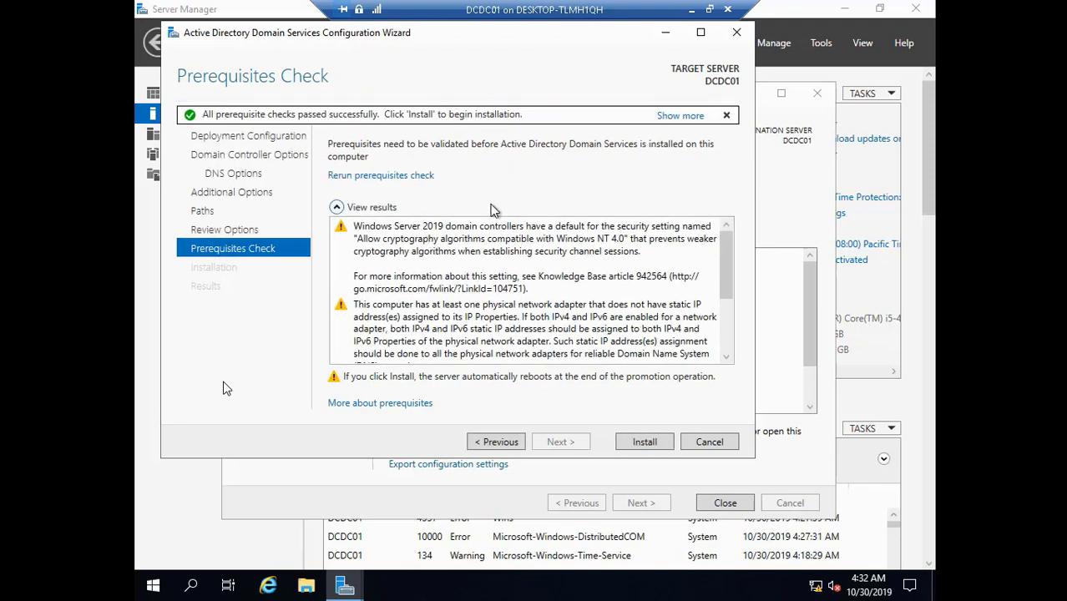
# - Review the prerequisites check results for the DCDM.LOCAL domain controller promotion and start the installation
pyautogui.click(727, 358)
pyautogui.click(727, 358)
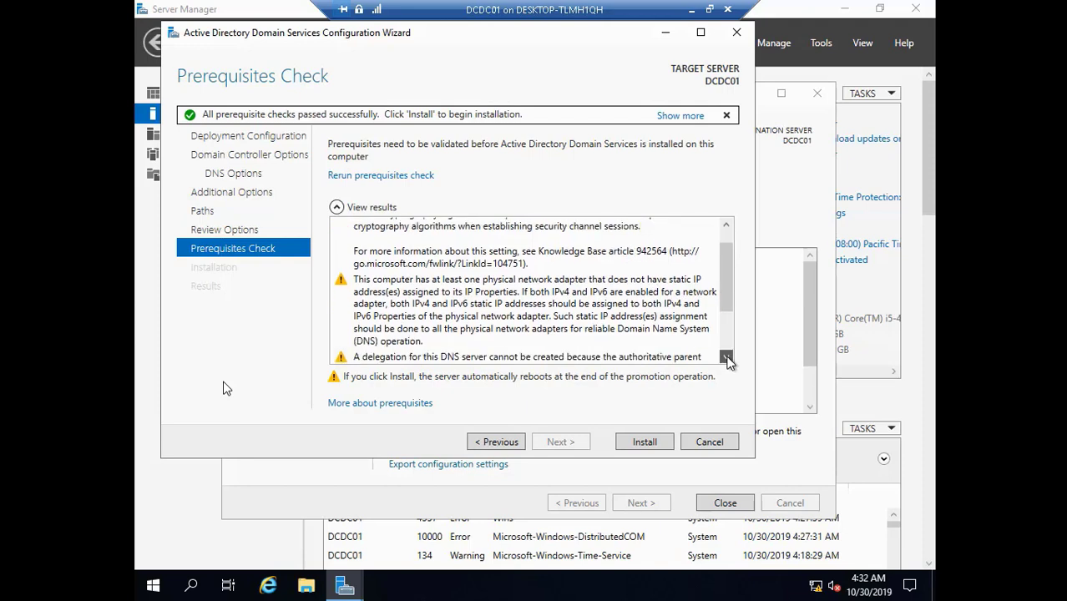
pyautogui.click(727, 358)
pyautogui.click(727, 359)
pyautogui.click(727, 358)
pyautogui.click(727, 358)
pyautogui.click(727, 359)
pyautogui.click(727, 358)
pyautogui.click(727, 358)
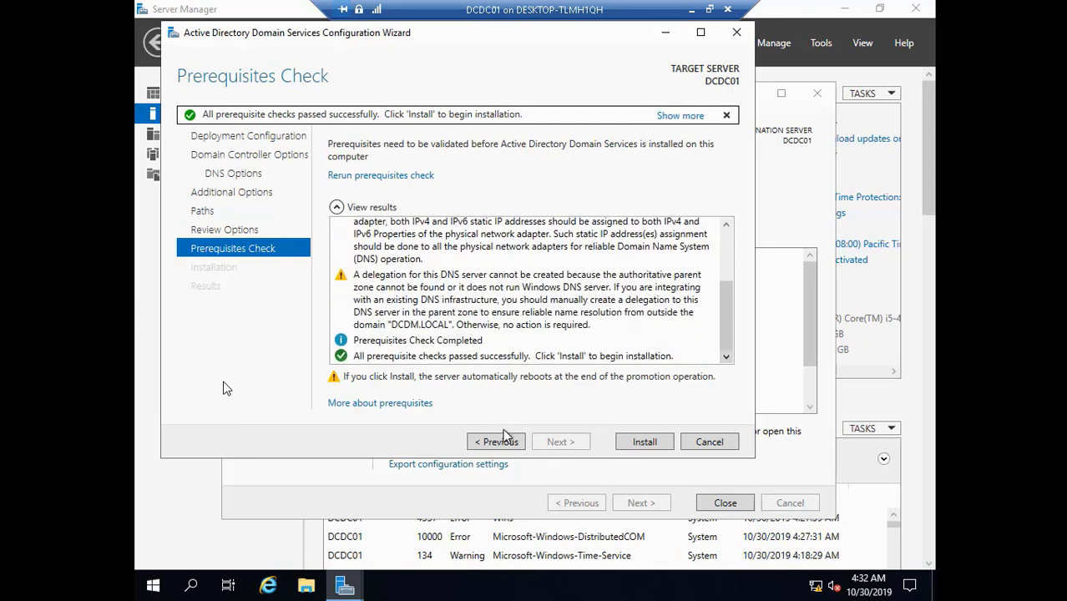
pyautogui.click(644, 441)
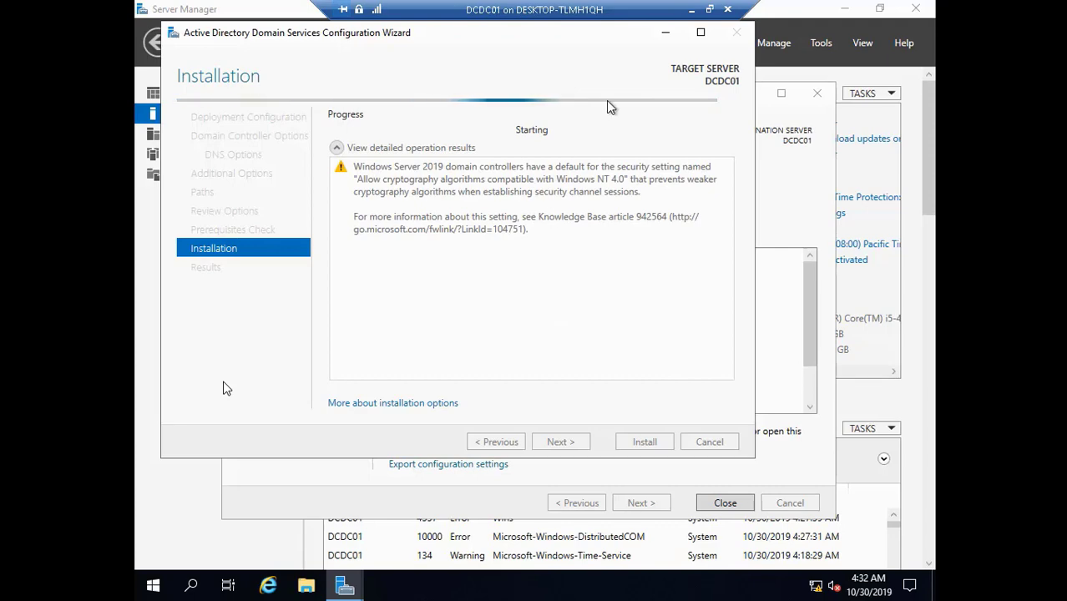
# - Return to DCDC01 once the promotion has finished and dismiss the sign-out notice about the restart
pyautogui.click(692, 9)
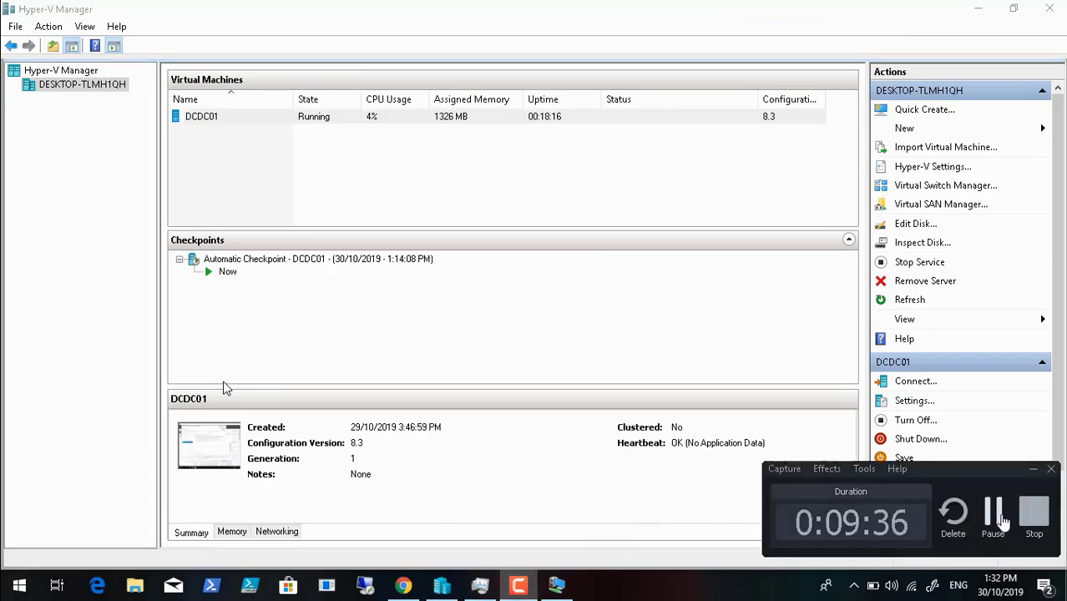
pyautogui.click(992, 511)
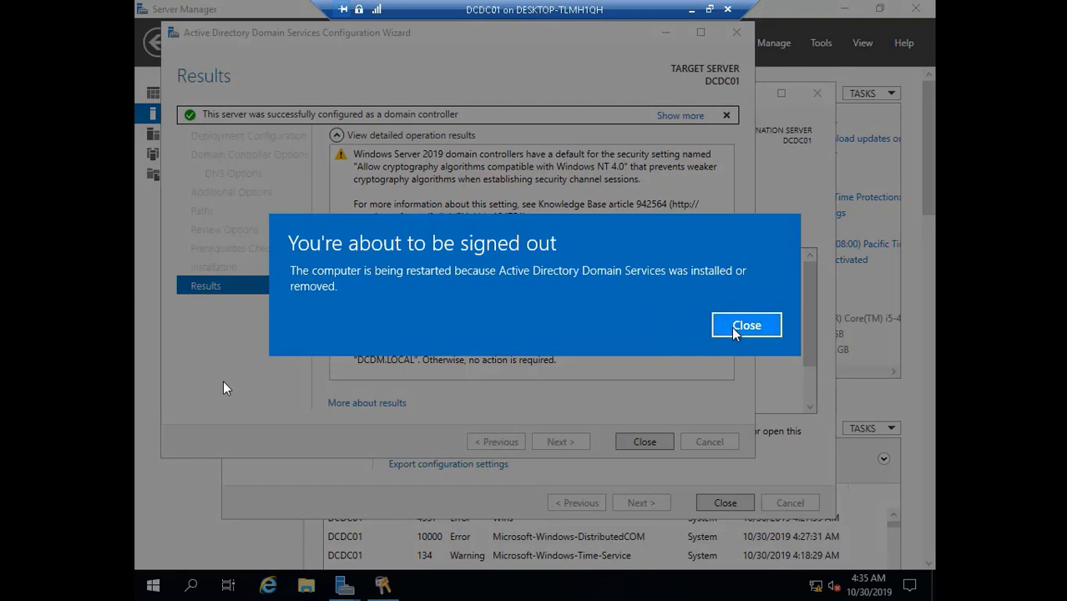
pyautogui.click(738, 329)
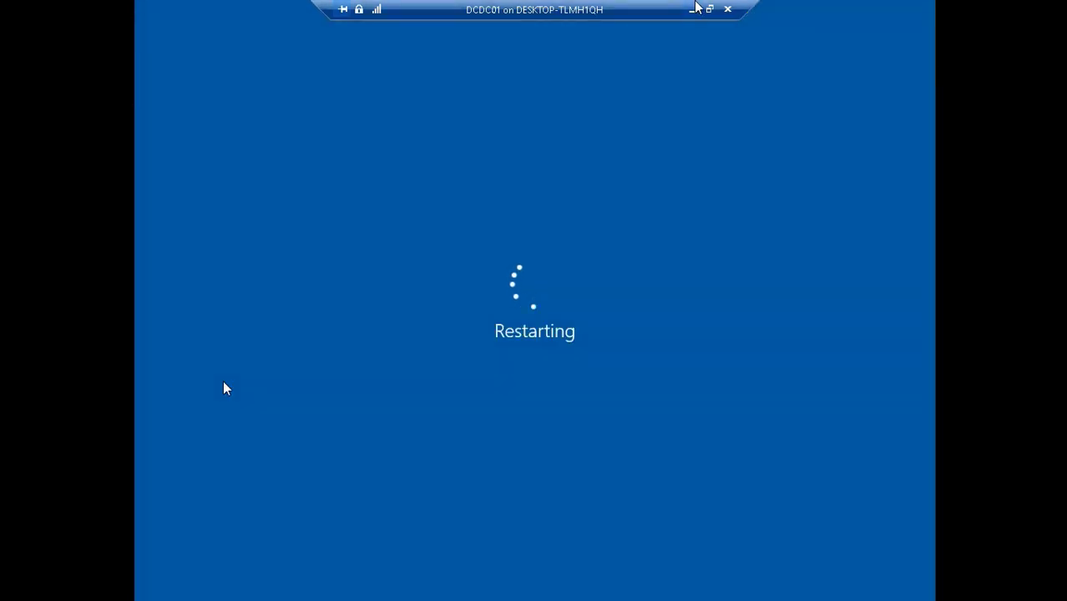
pyautogui.click(692, 8)
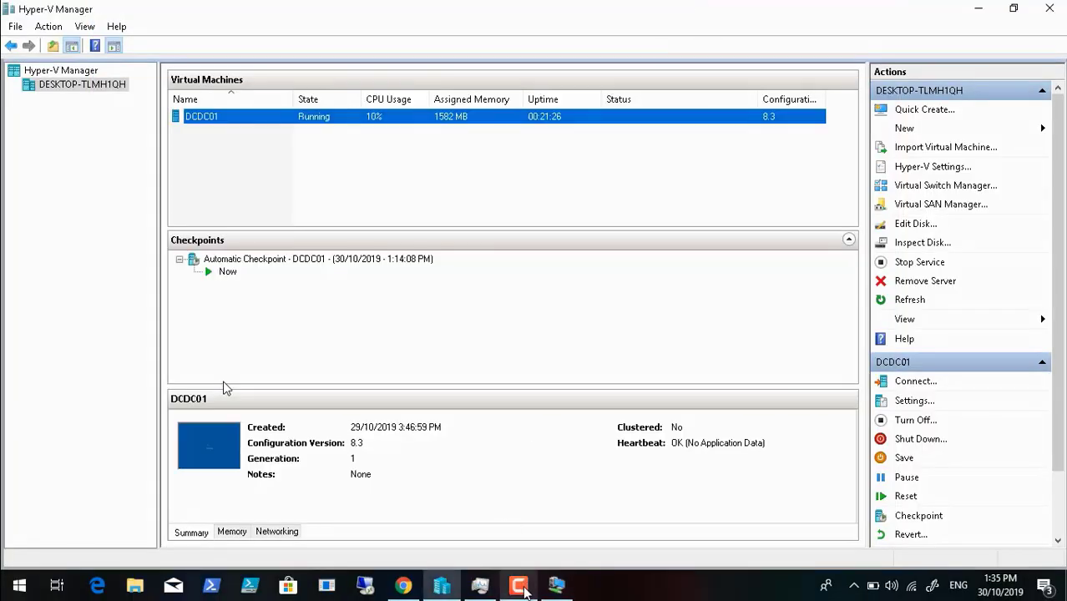
pyautogui.click(521, 585)
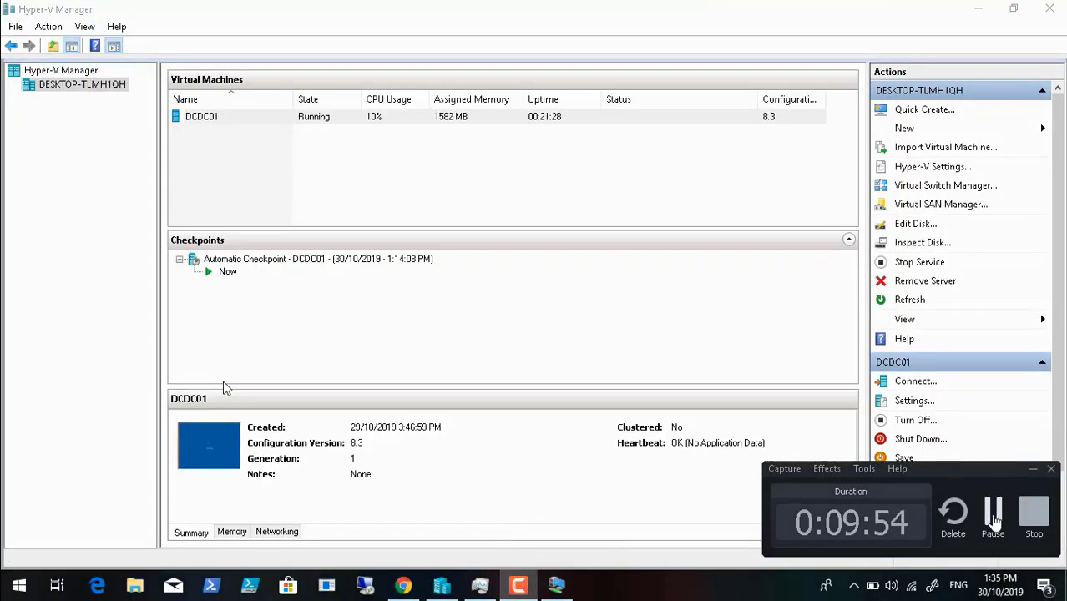
pyautogui.click(993, 513)
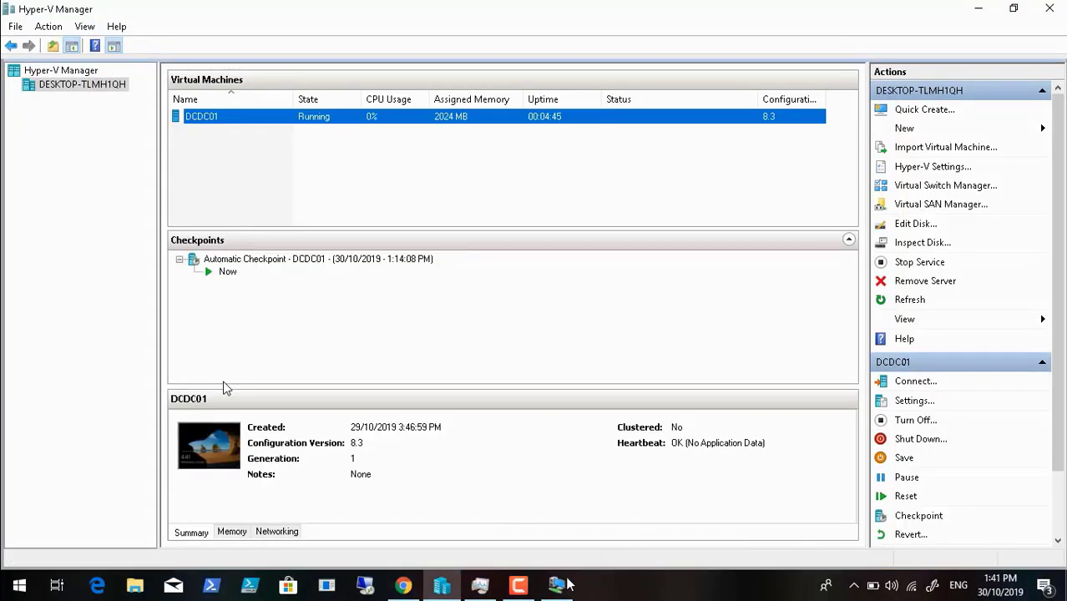
# - Unlock DCDC01, sign in as DCDM\Administrator with the account password, and return the virtual machine to full screen mode
pyautogui.click(558, 587)
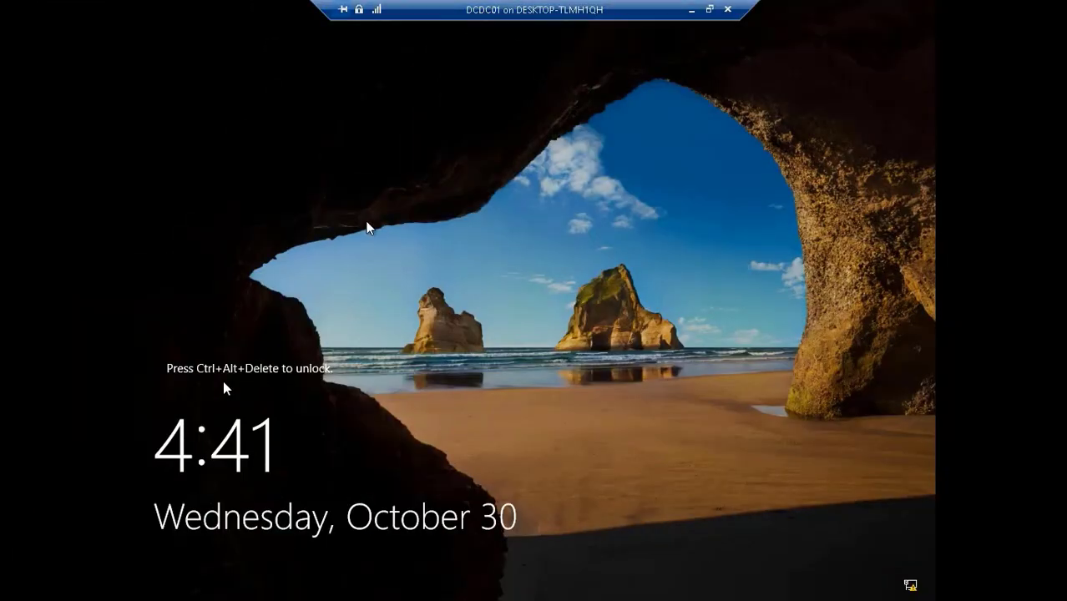
pyautogui.click(689, 10)
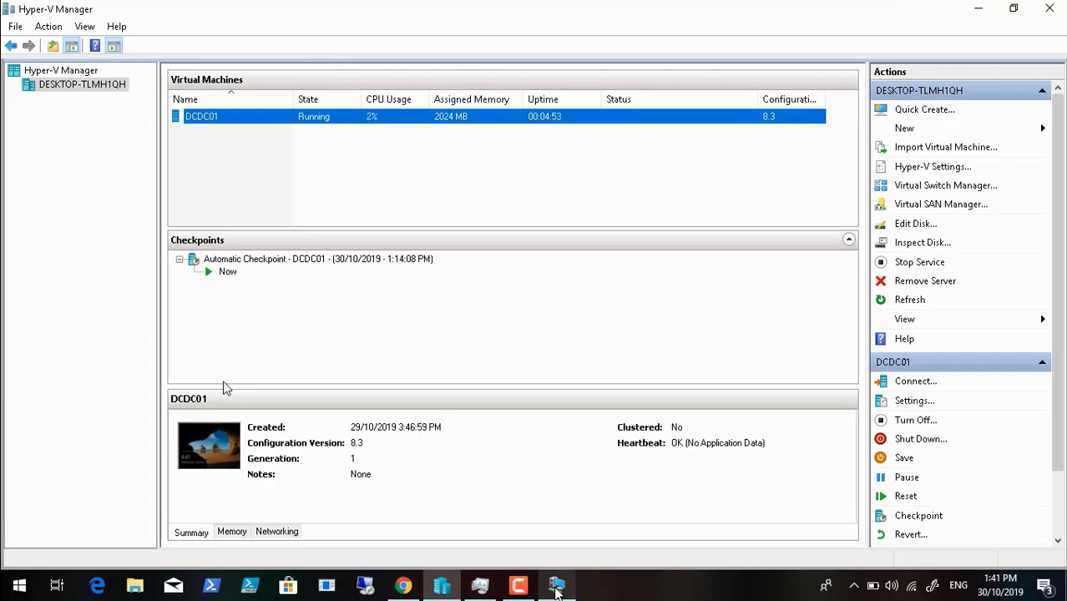
pyautogui.click(556, 588)
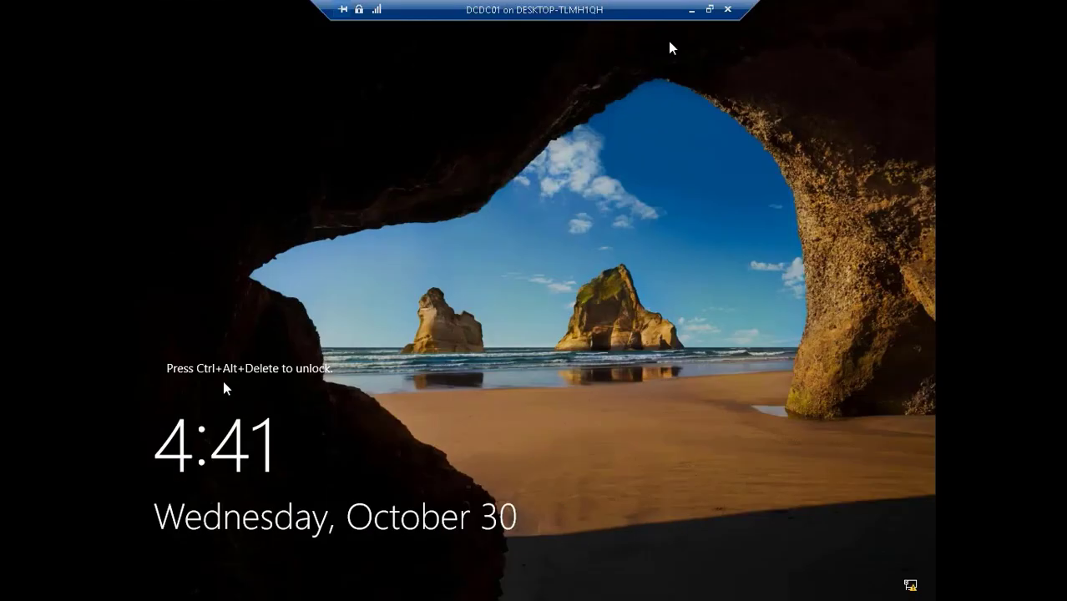
pyautogui.click(709, 10)
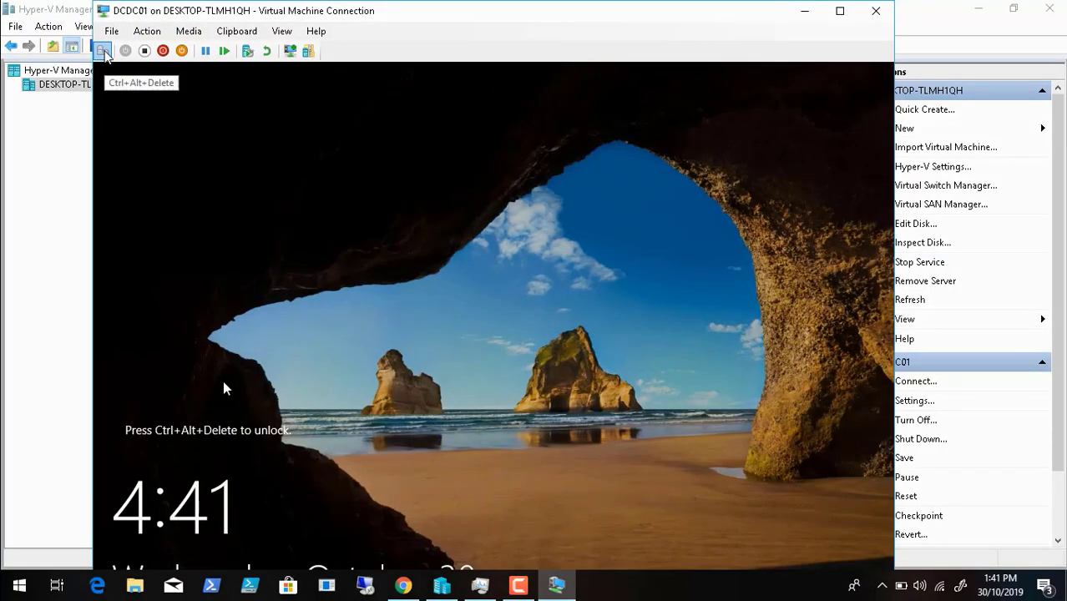
pyautogui.click(102, 51)
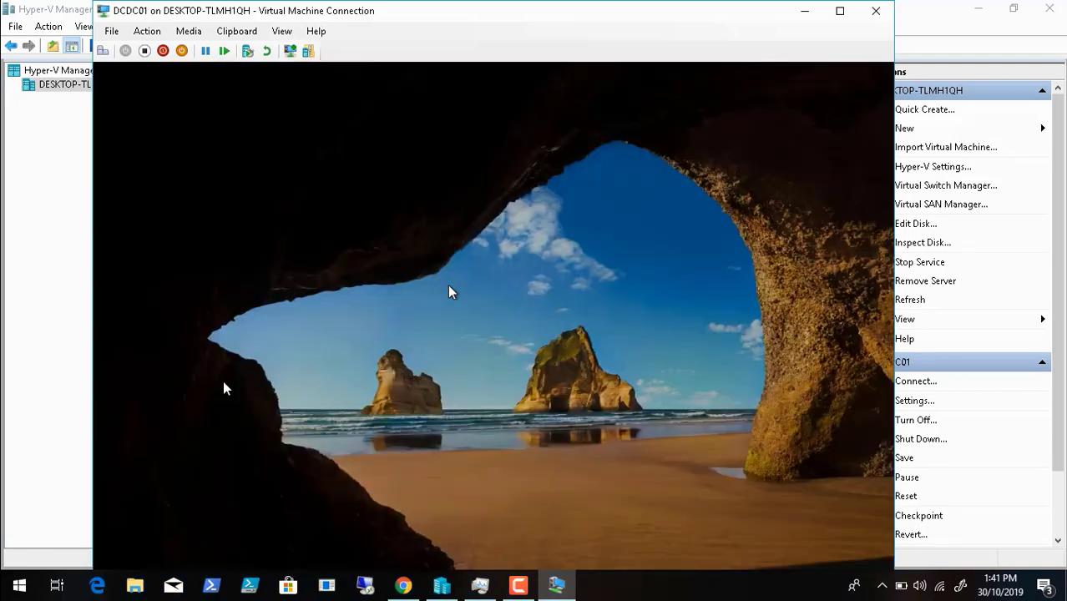
pyautogui.click(449, 292)
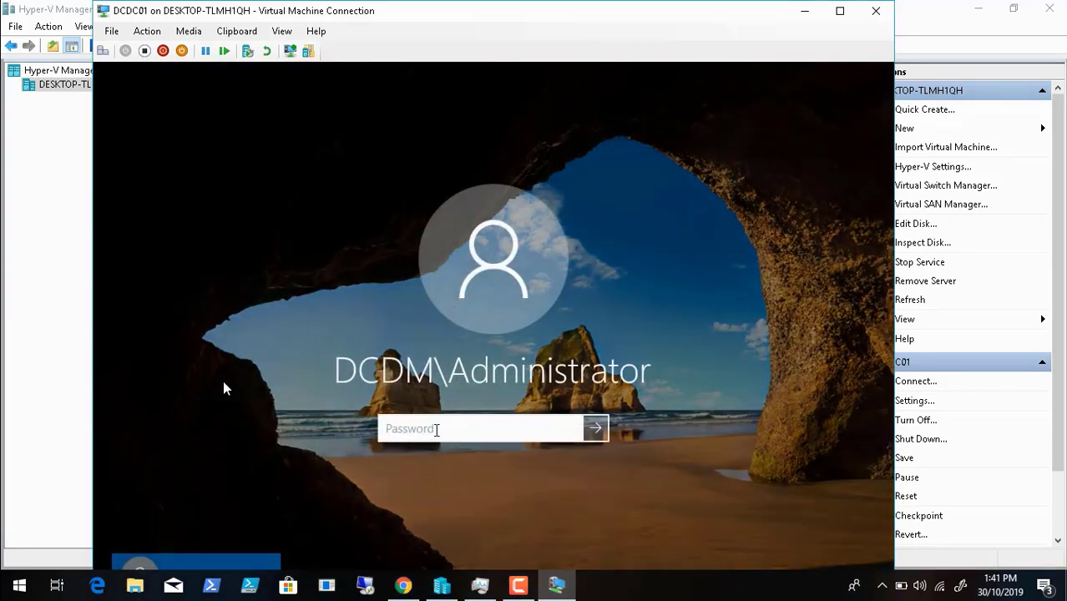
pyautogui.write('••••••••••')
pyautogui.press('Return')
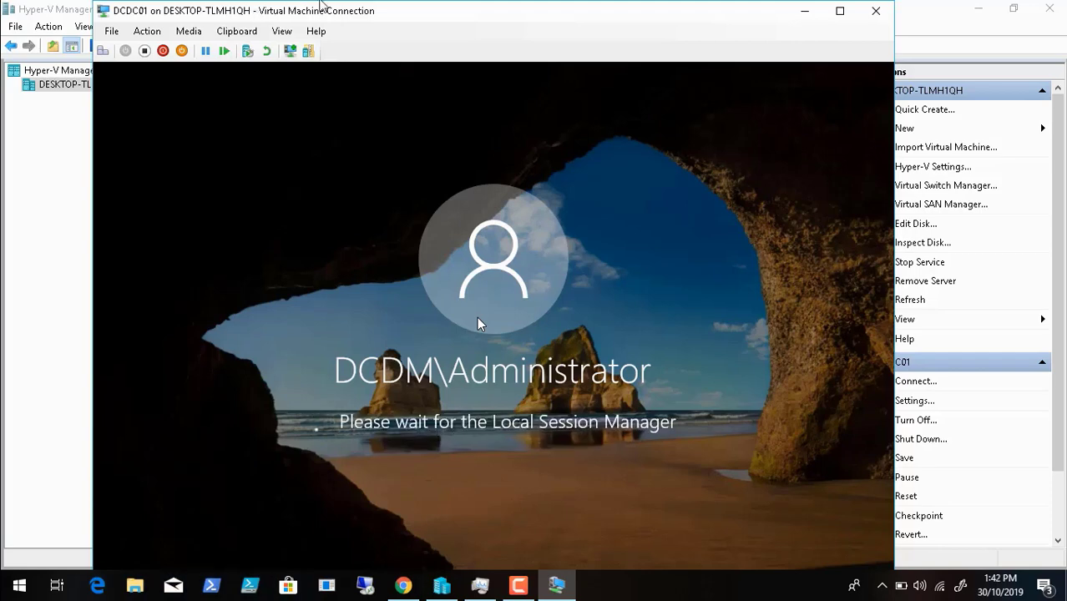
pyautogui.click(281, 31)
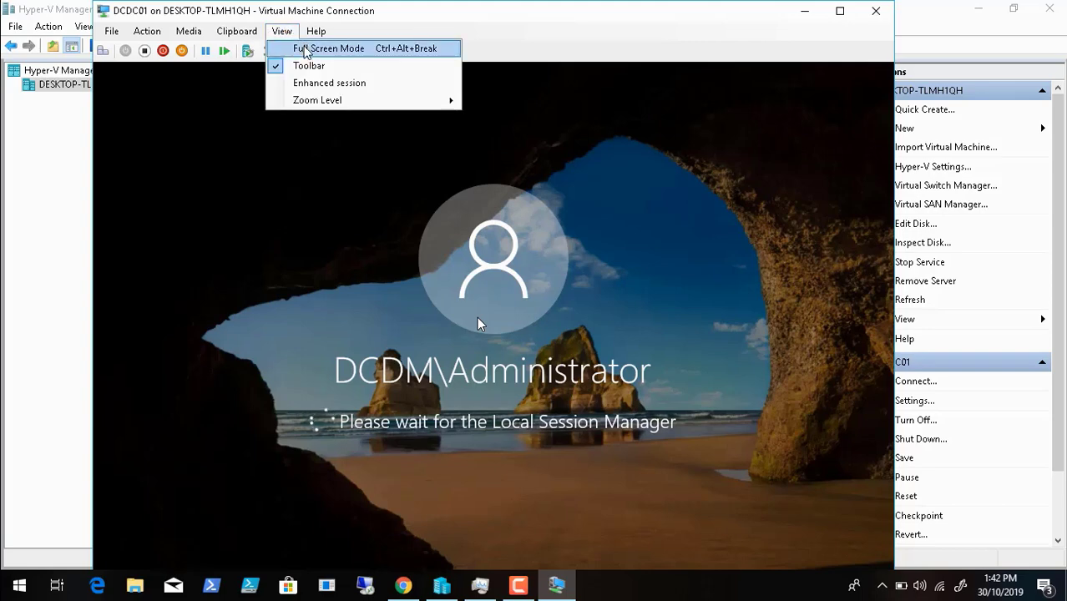
pyautogui.click(306, 49)
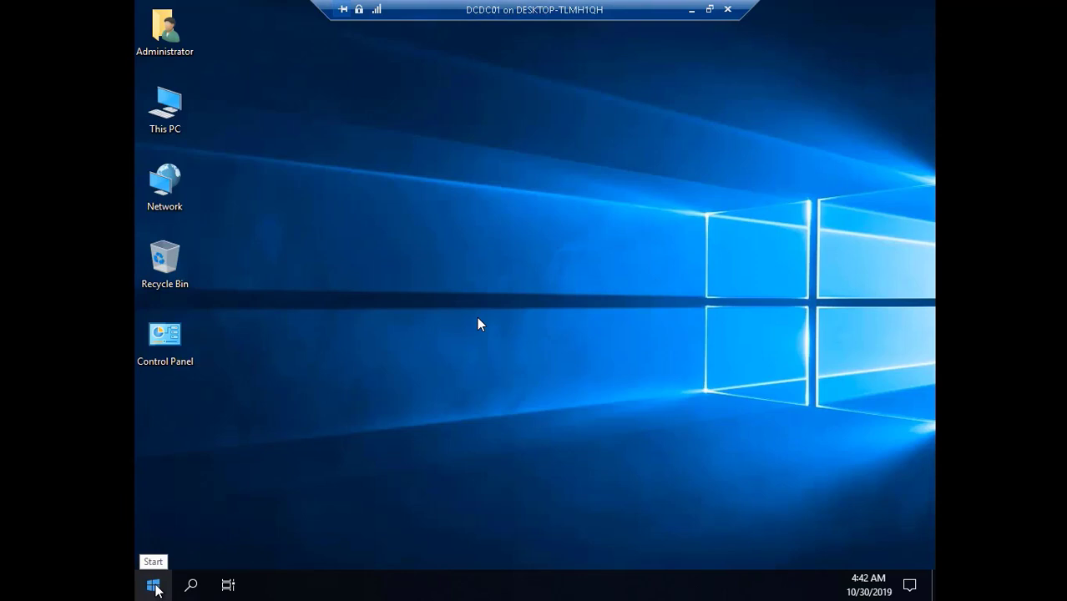
pyautogui.moveTo(177, 584)
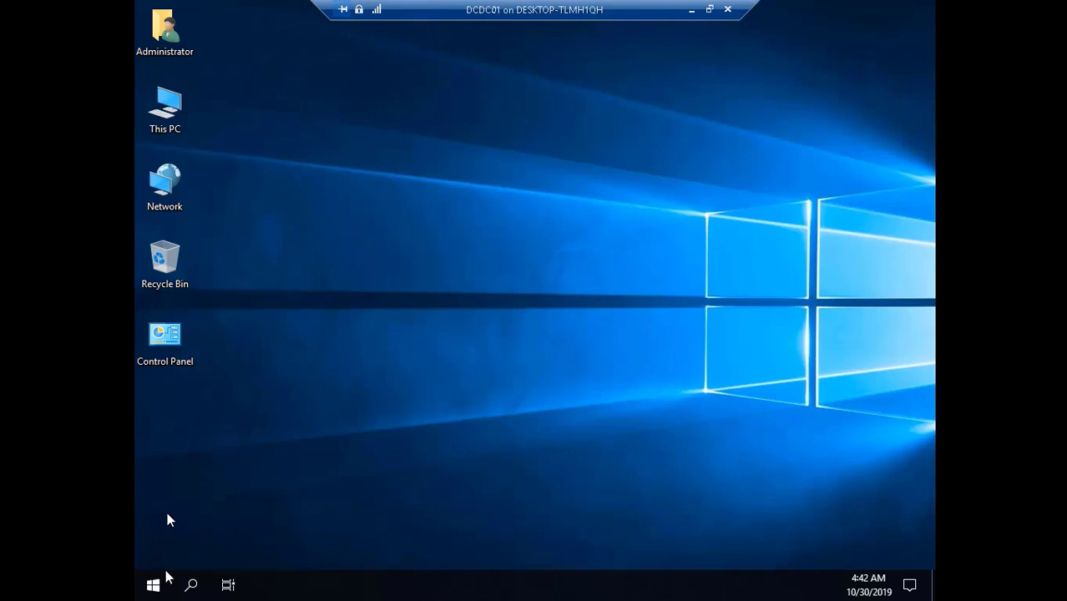
pyautogui.moveTo(143, 568)
pyautogui.moveTo(7, 591)
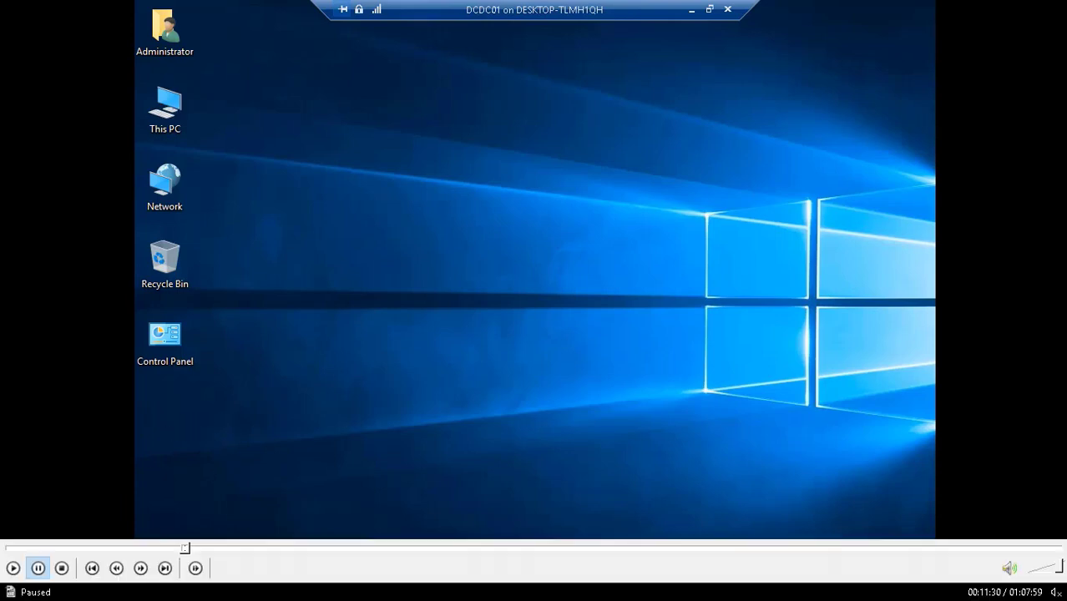
pyautogui.click(12, 569)
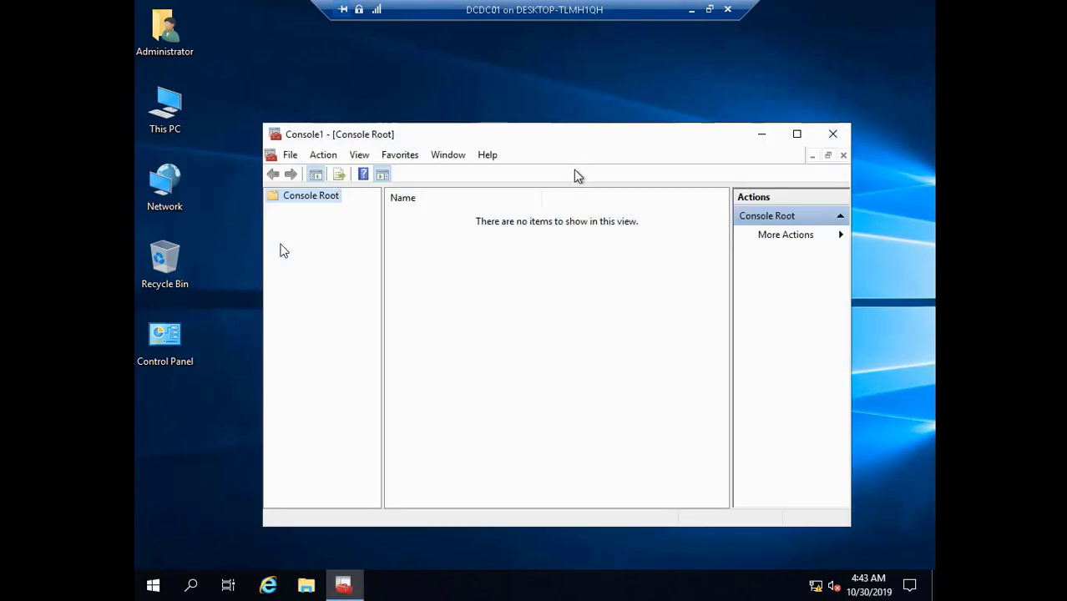
# - Open the snap-in selection for the empty management console and add Active Directory Users and Computers
pyautogui.click(291, 155)
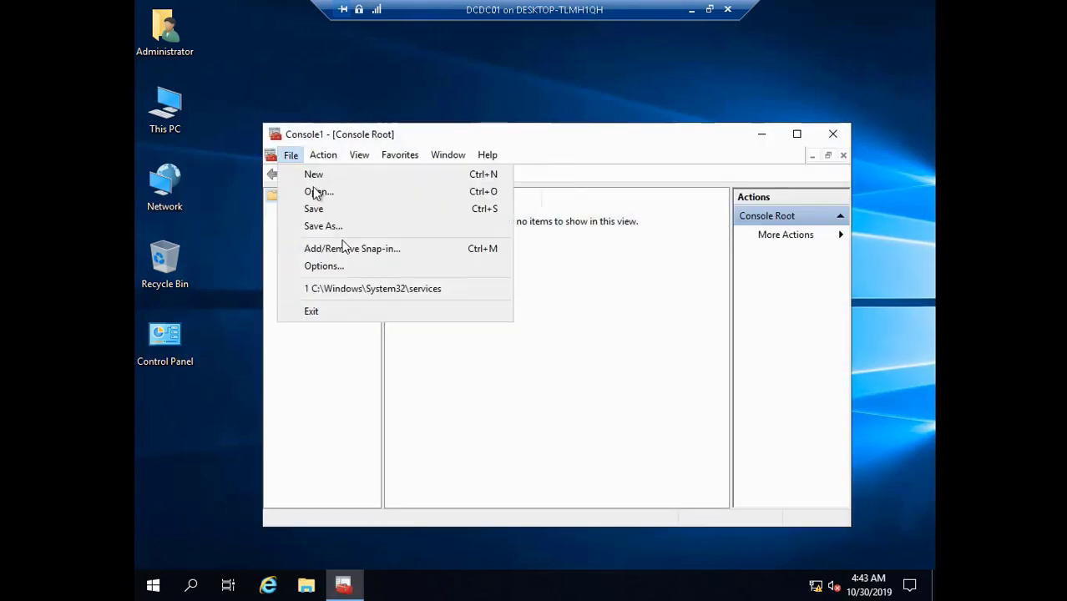
pyautogui.click(355, 249)
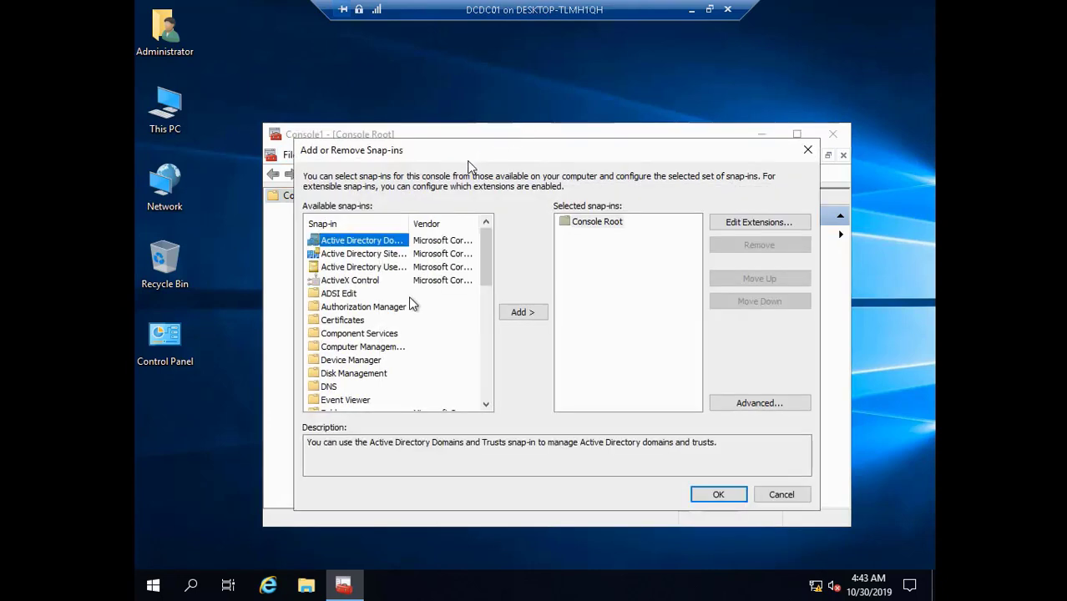
pyautogui.click(380, 267)
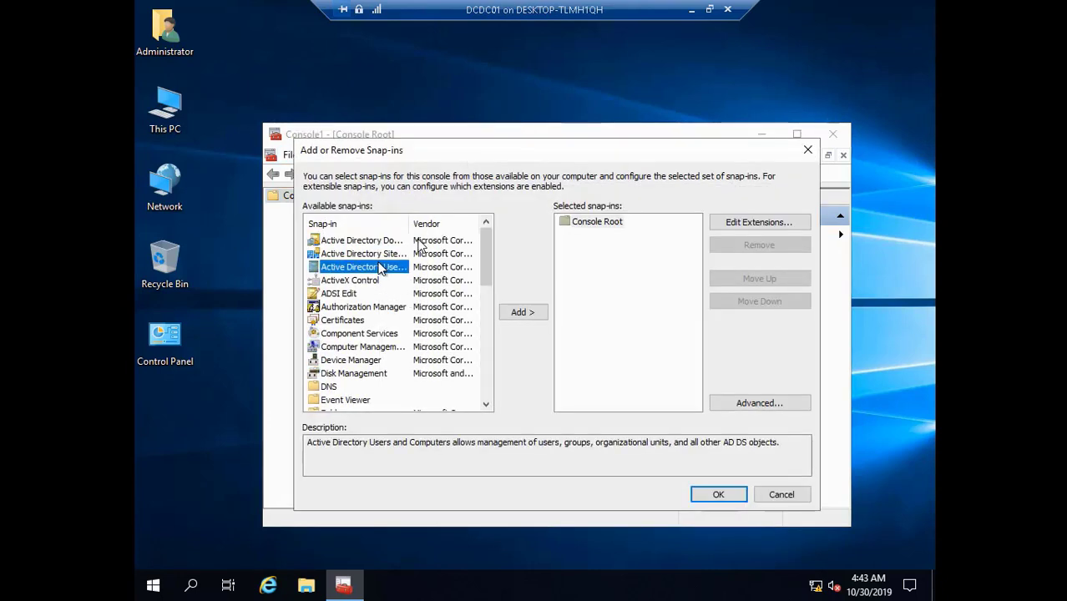
pyautogui.click(518, 314)
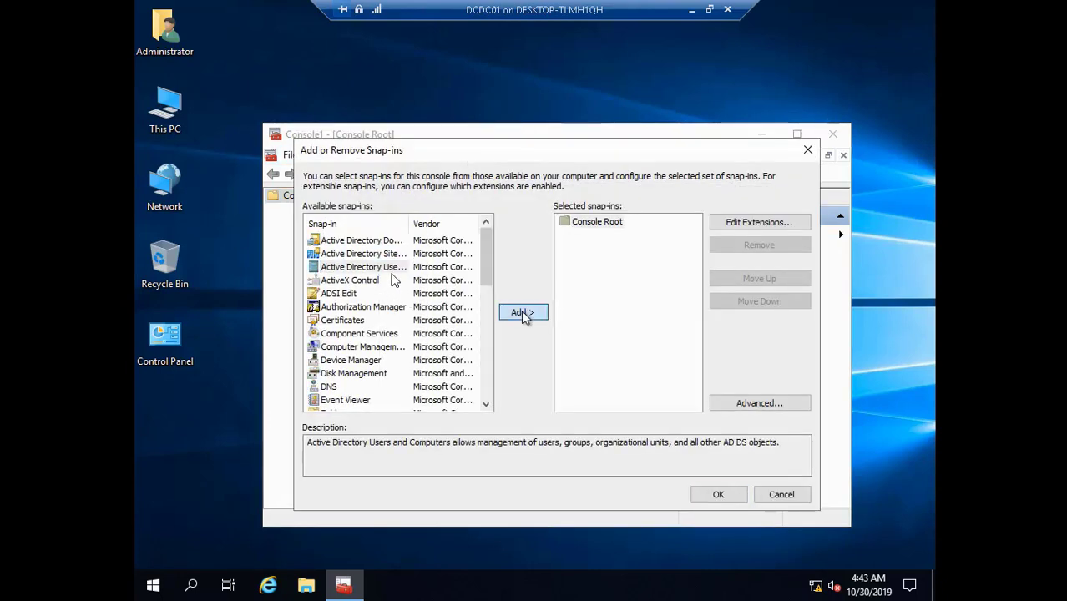
pyautogui.click(522, 313)
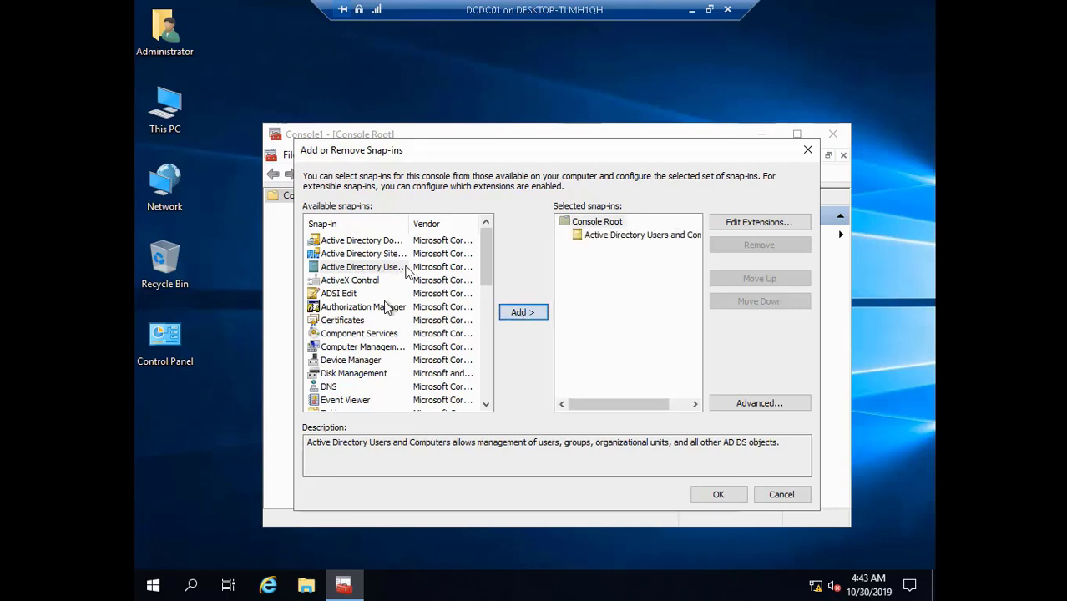
# - Add the Computer Management snap-in for the local computer and the DNS snap-in to the console
pyautogui.click(372, 346)
pyautogui.click(521, 313)
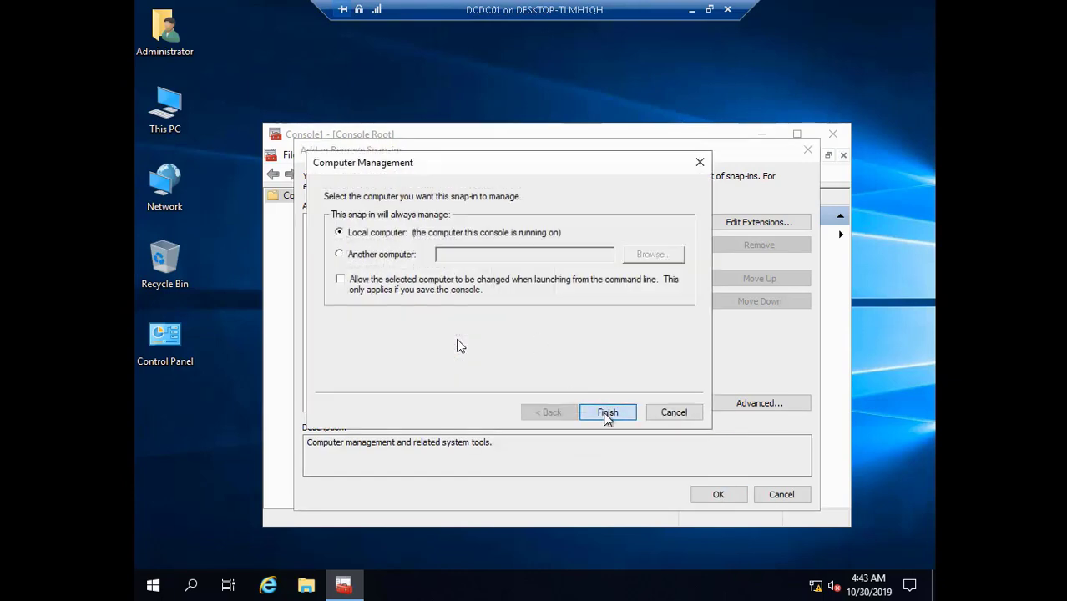
pyautogui.click(607, 414)
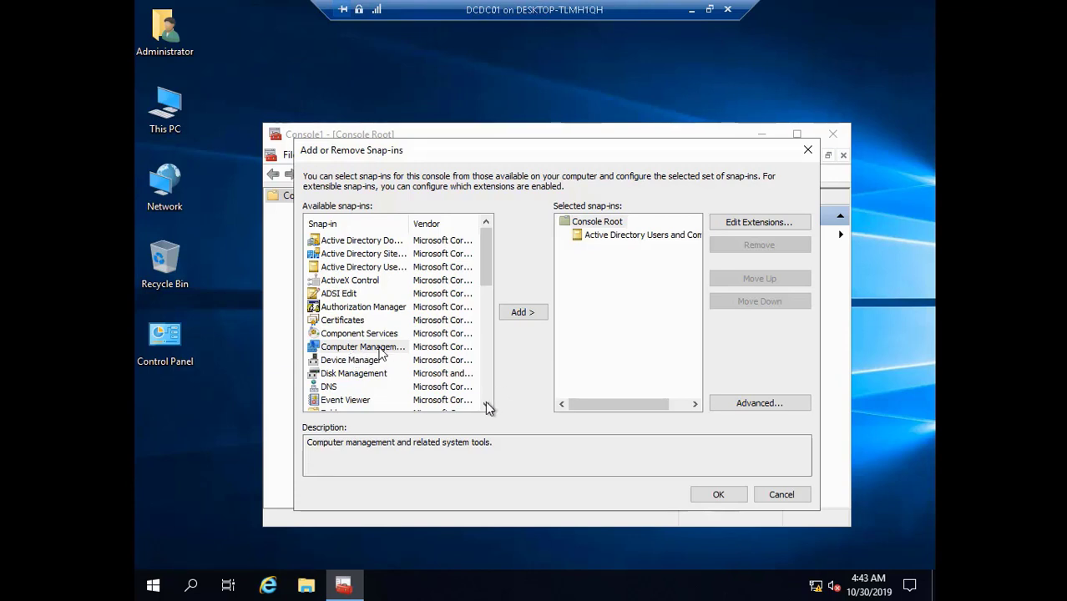
pyautogui.moveTo(483, 292); pyautogui.dragTo(483, 391)
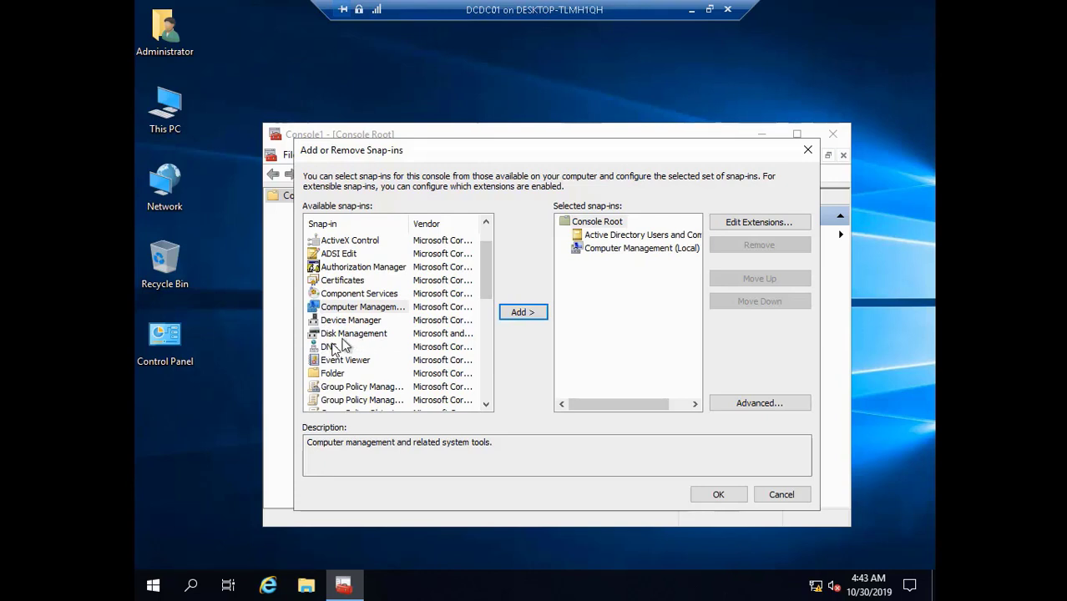
pyautogui.click(332, 345)
pyautogui.click(515, 313)
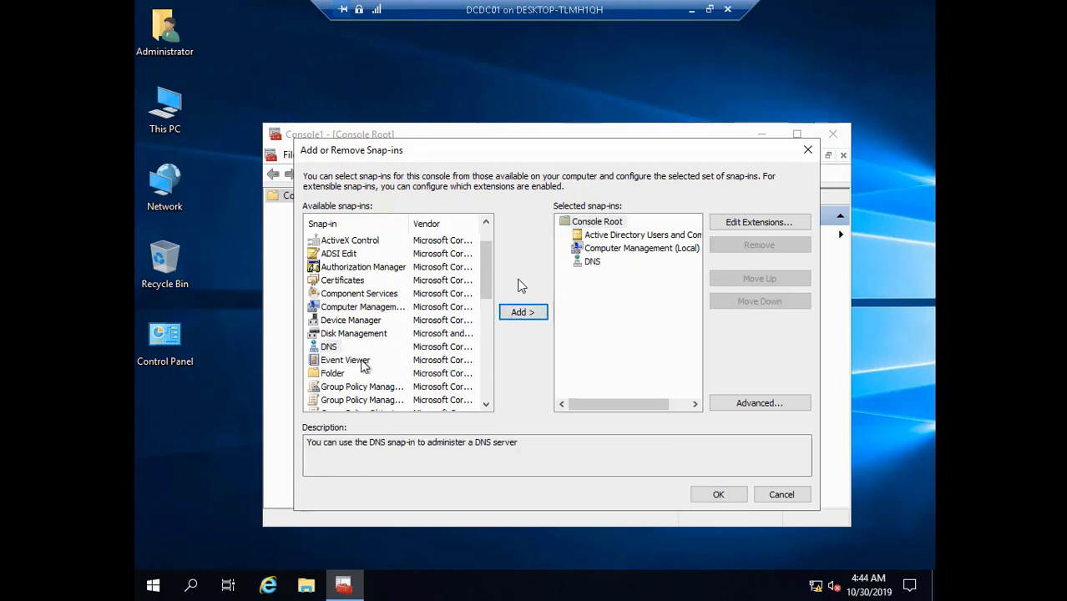
# - Add the Event Viewer snap-in for the local computer and the Group Policy Management snap-in to the console
pyautogui.click(358, 360)
pyautogui.click(526, 315)
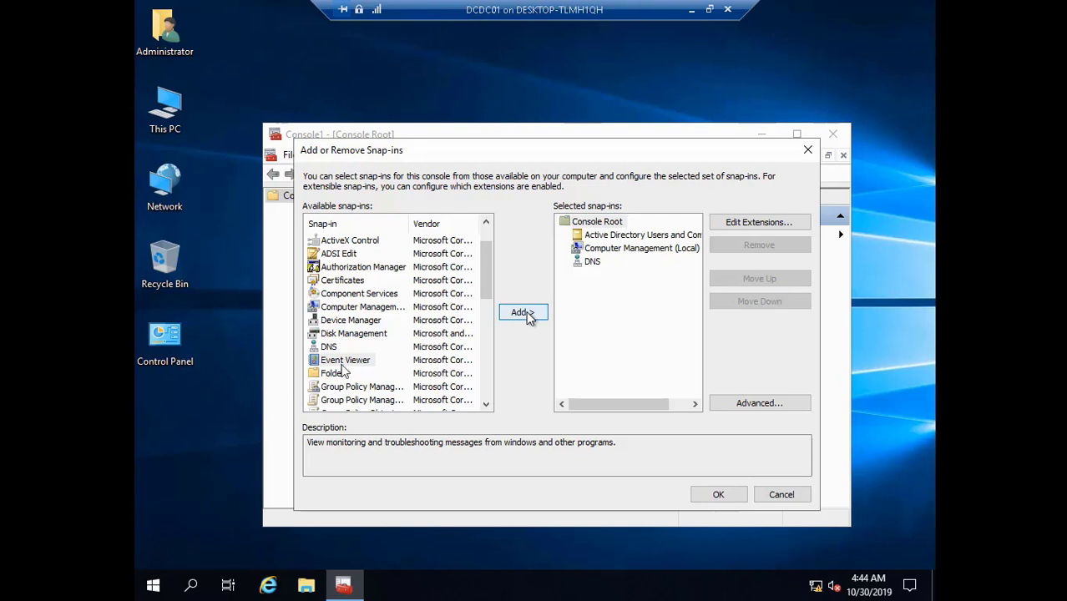
pyautogui.click(524, 314)
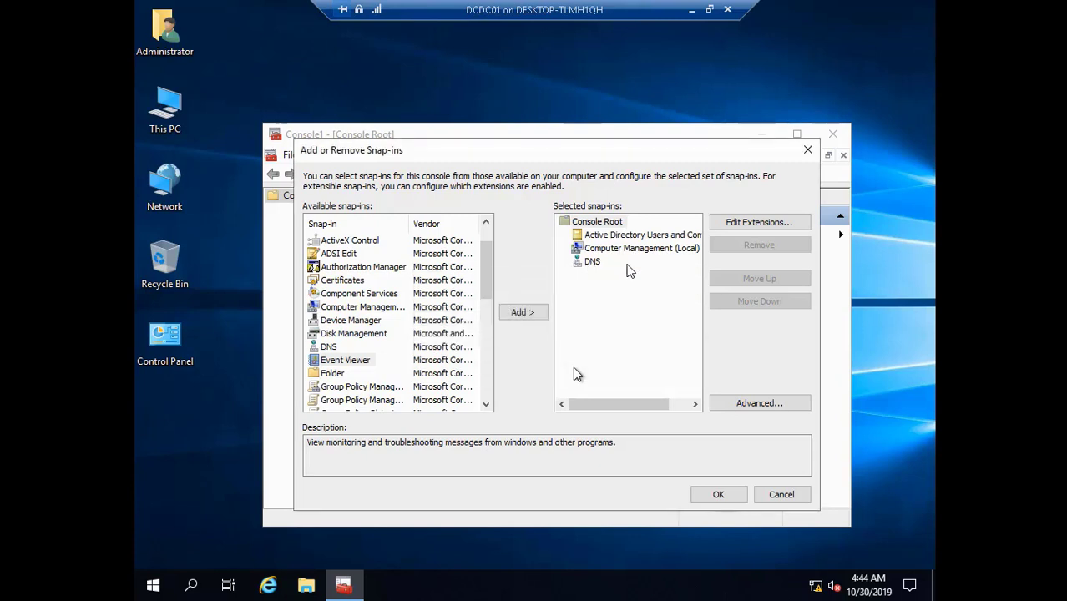
pyautogui.click(523, 312)
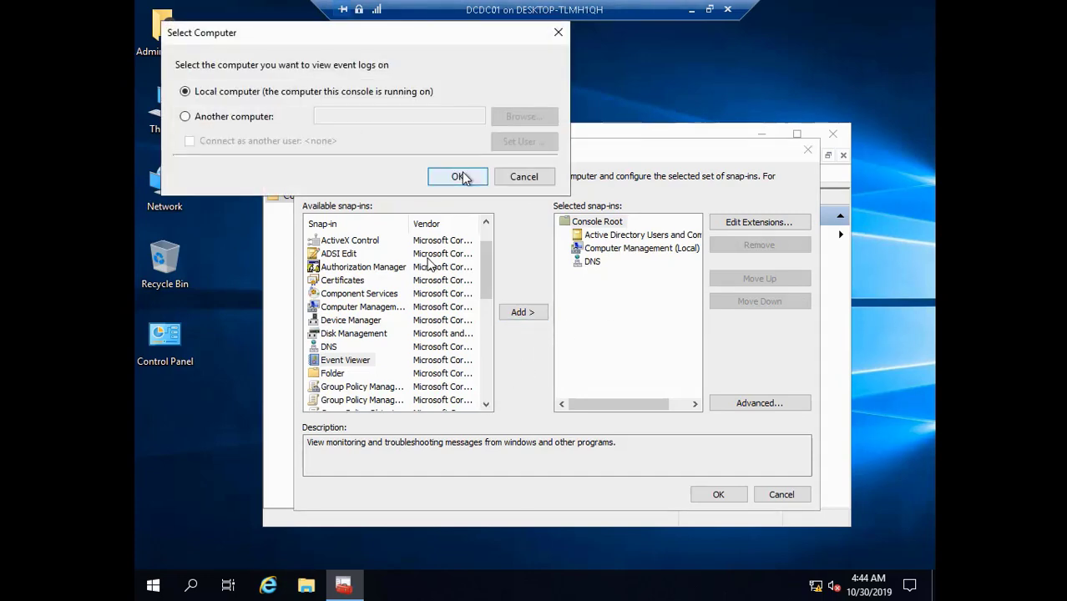
pyautogui.click(459, 177)
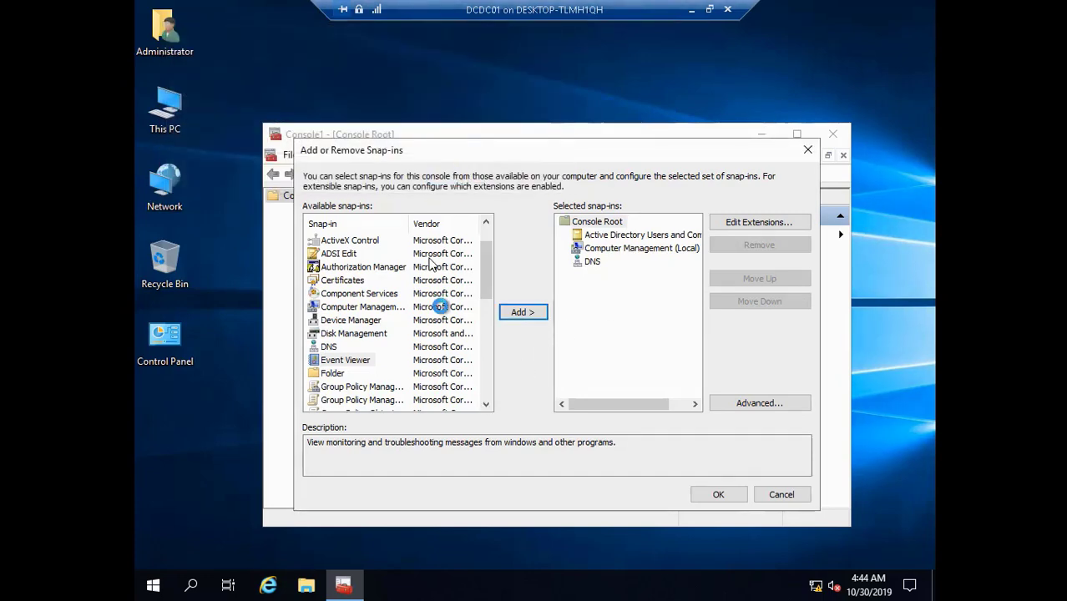
pyautogui.click(389, 387)
pyautogui.click(523, 312)
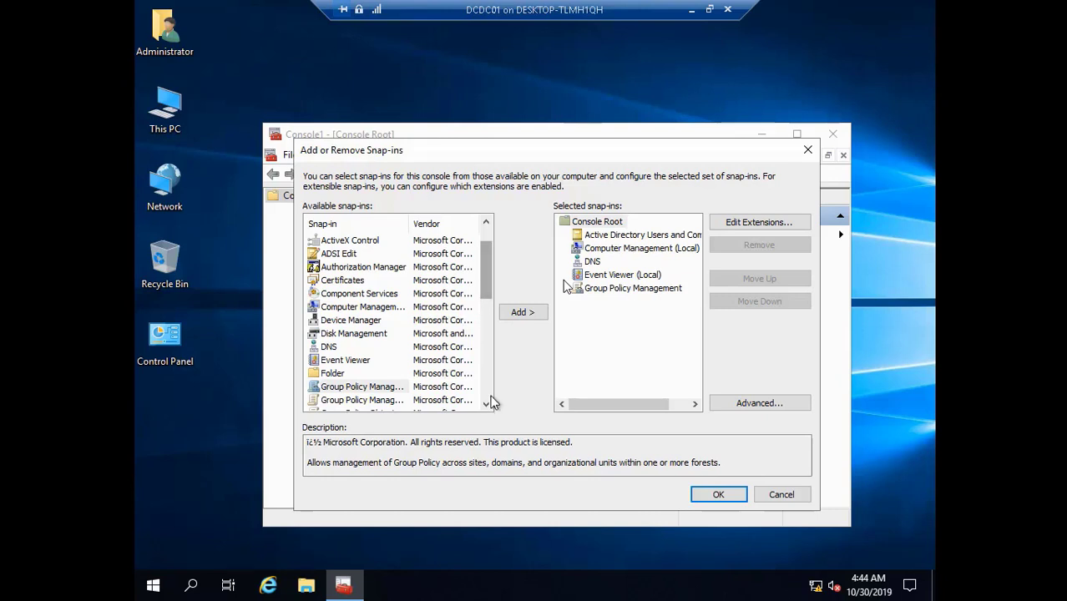
# - Add the Services snap-in for the local computer to the console
pyautogui.moveTo(486, 404); pyautogui.dragTo(468, 390)
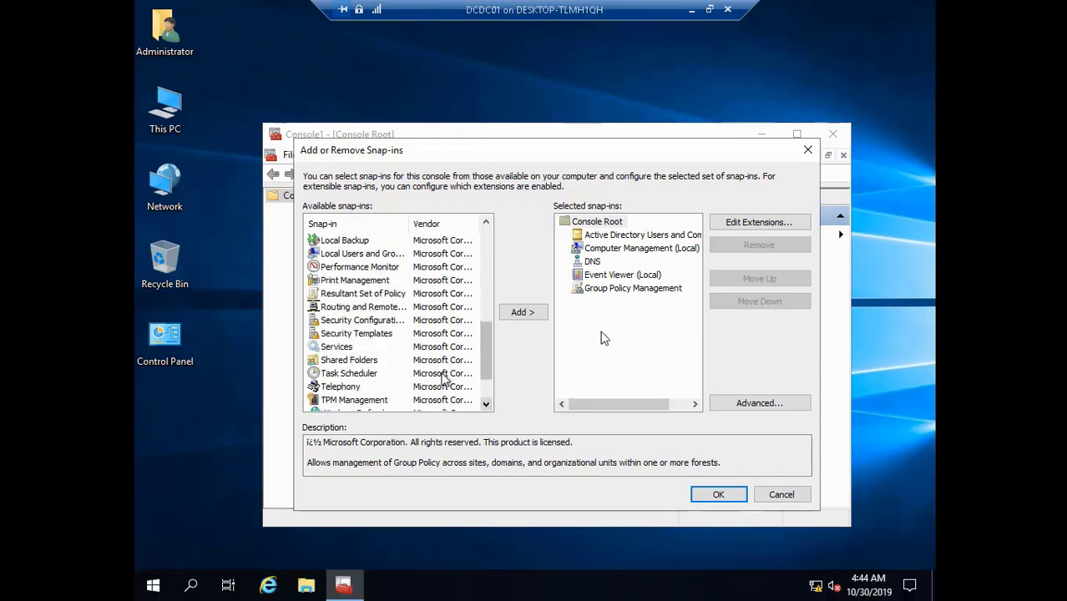
pyautogui.click(342, 349)
pyautogui.click(537, 312)
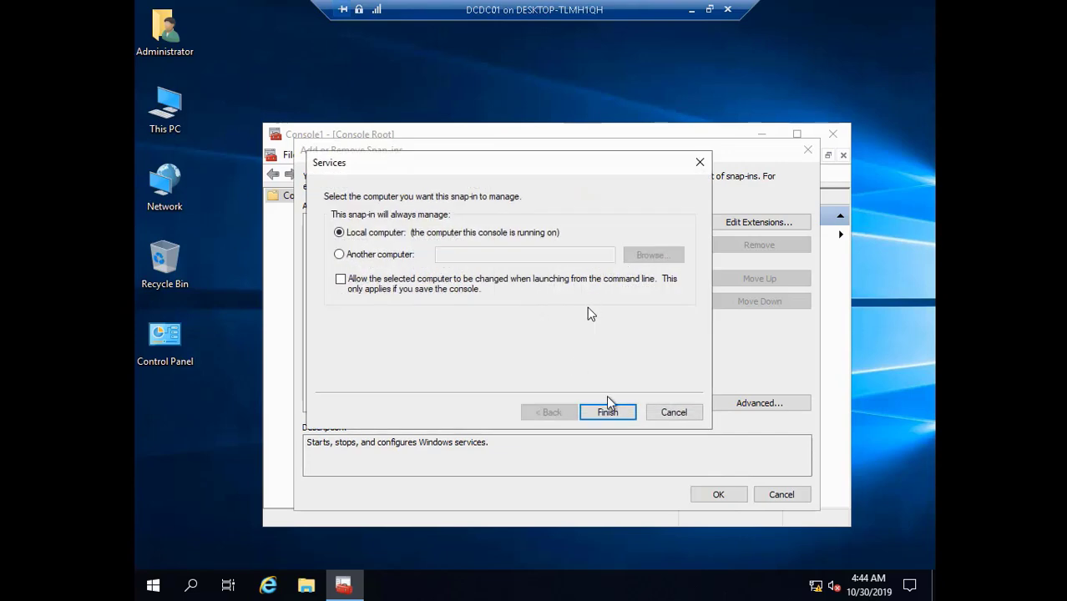
pyautogui.click(611, 411)
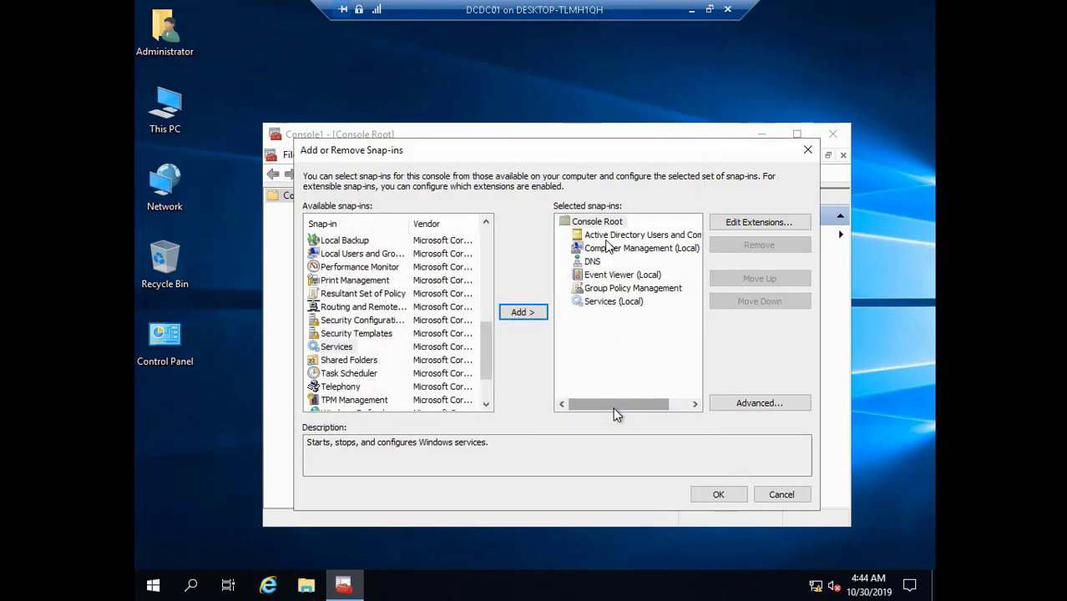
# - Add the WINS snap-in and apply the snap-in selection to the console
pyautogui.click(486, 404)
pyautogui.click(486, 404)
pyautogui.click(485, 404)
pyautogui.click(486, 404)
pyautogui.click(334, 388)
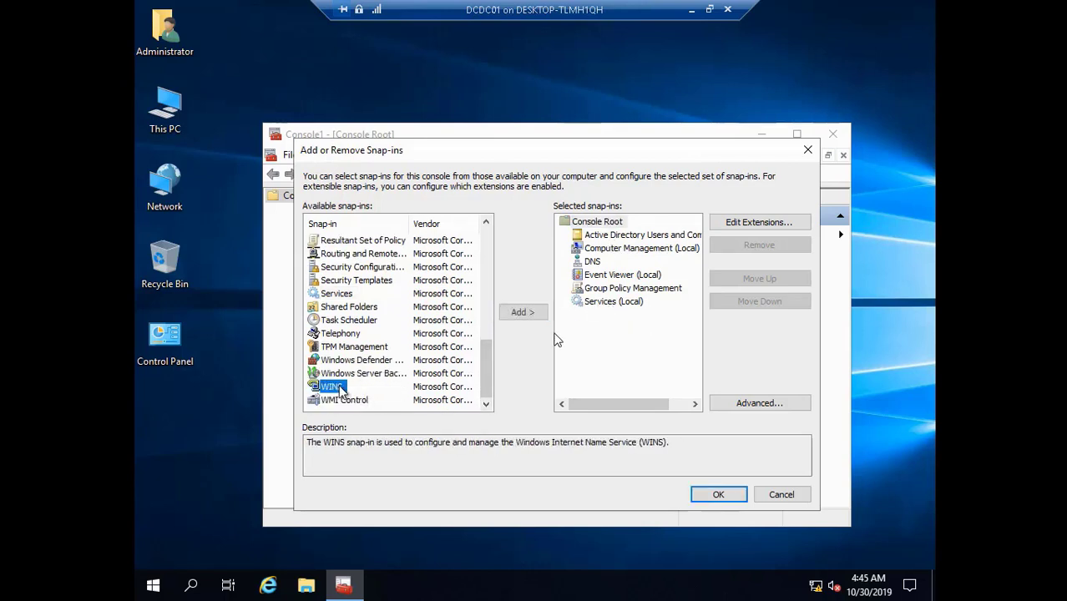
pyautogui.click(521, 314)
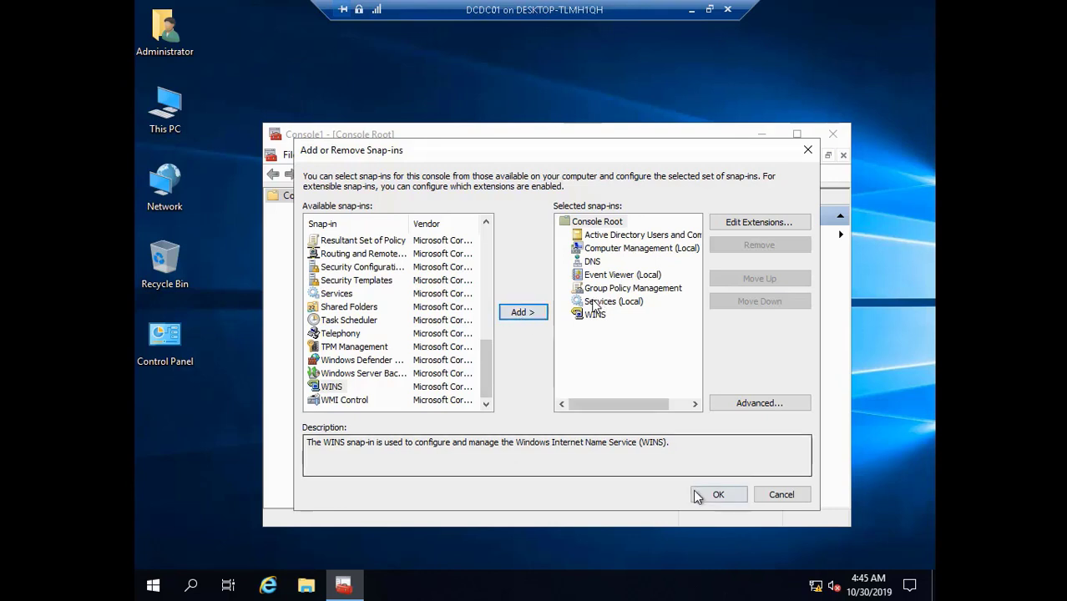
pyautogui.click(727, 499)
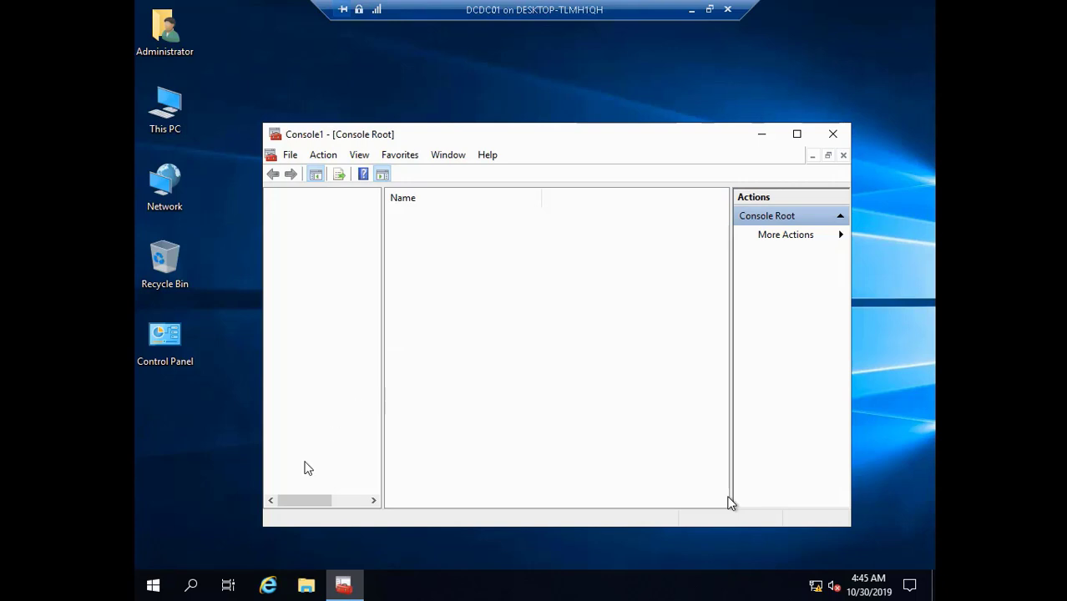
pyautogui.moveTo(57, 589)
pyautogui.click(12, 569)
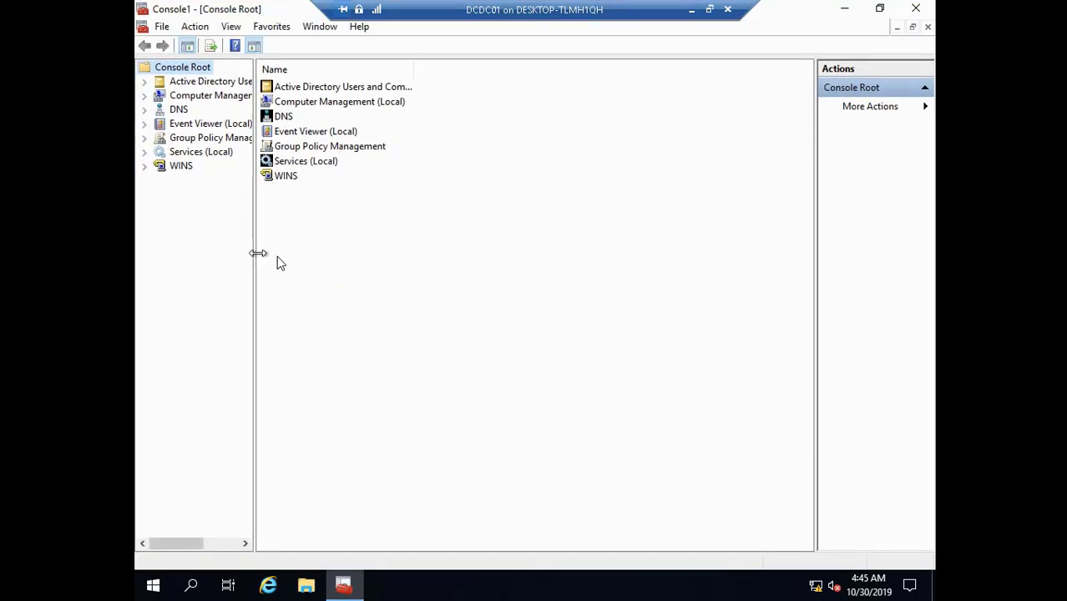
pyautogui.click(691, 8)
pyautogui.click(518, 586)
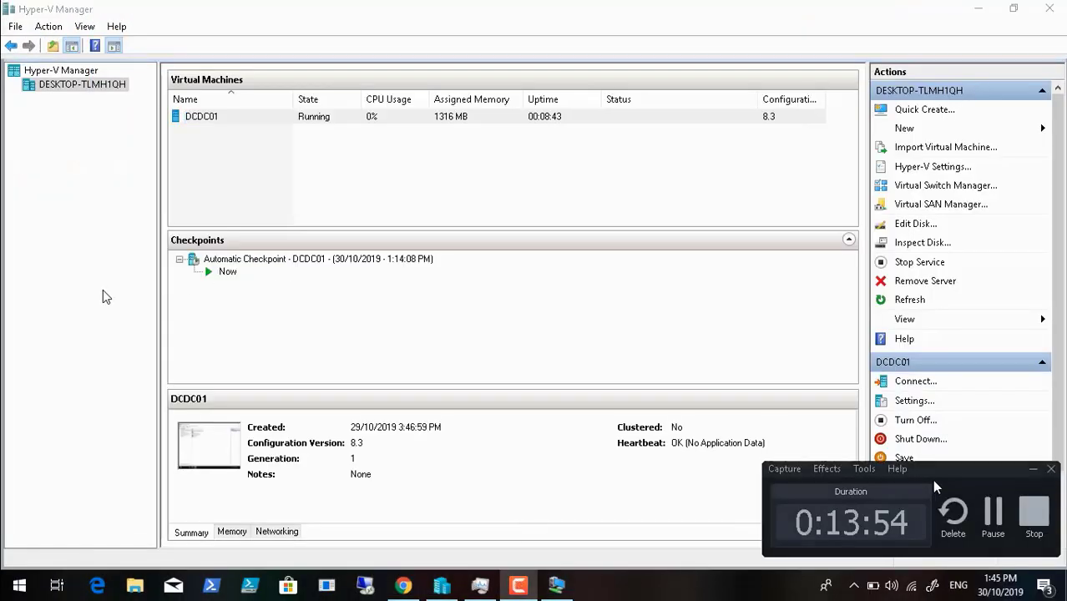
pyautogui.click(993, 513)
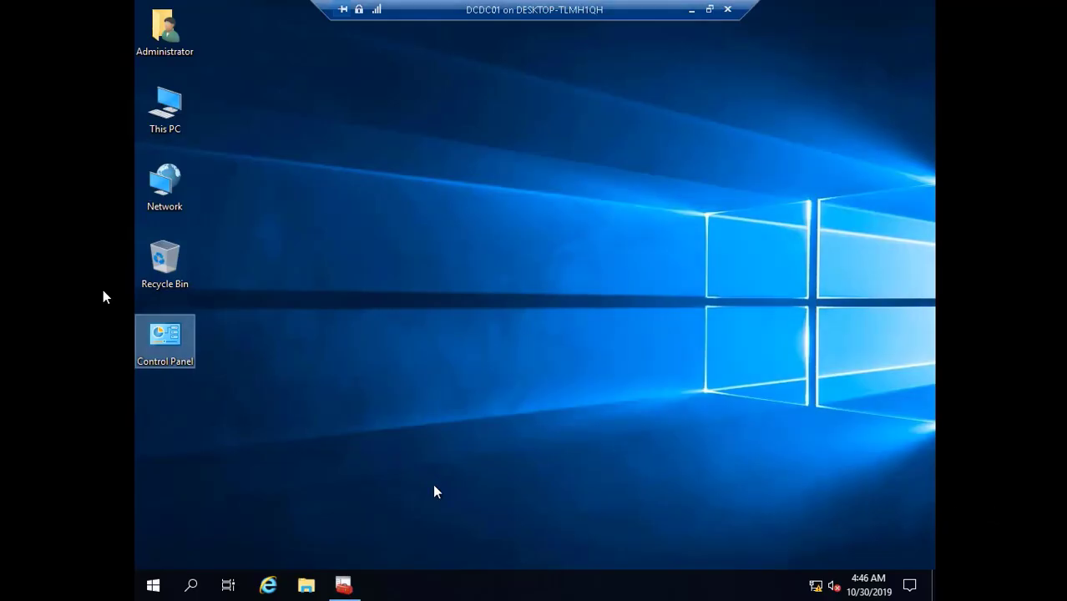
pyautogui.click(343, 586)
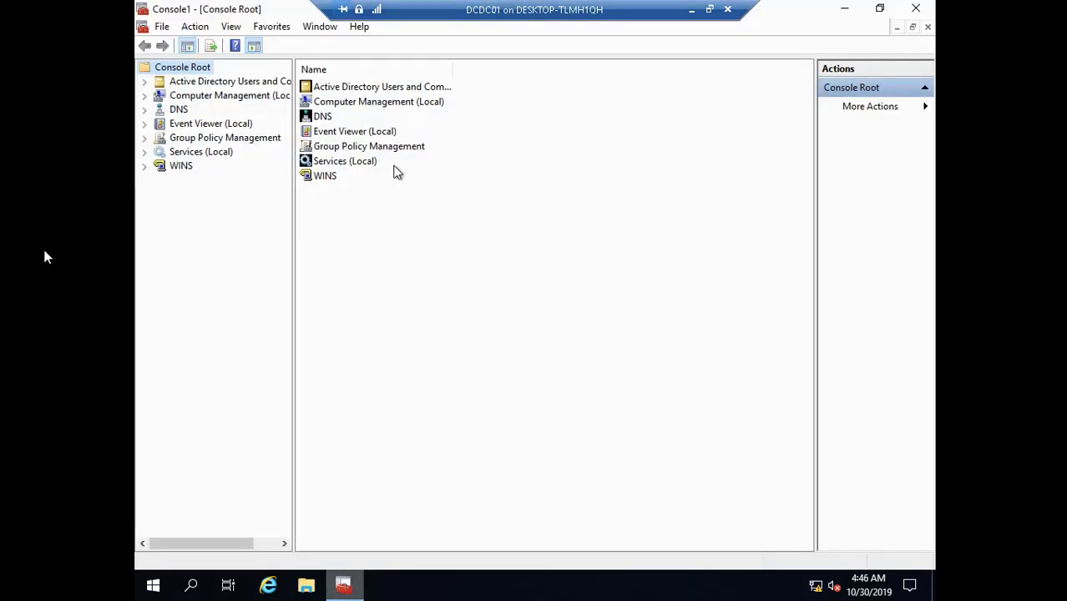
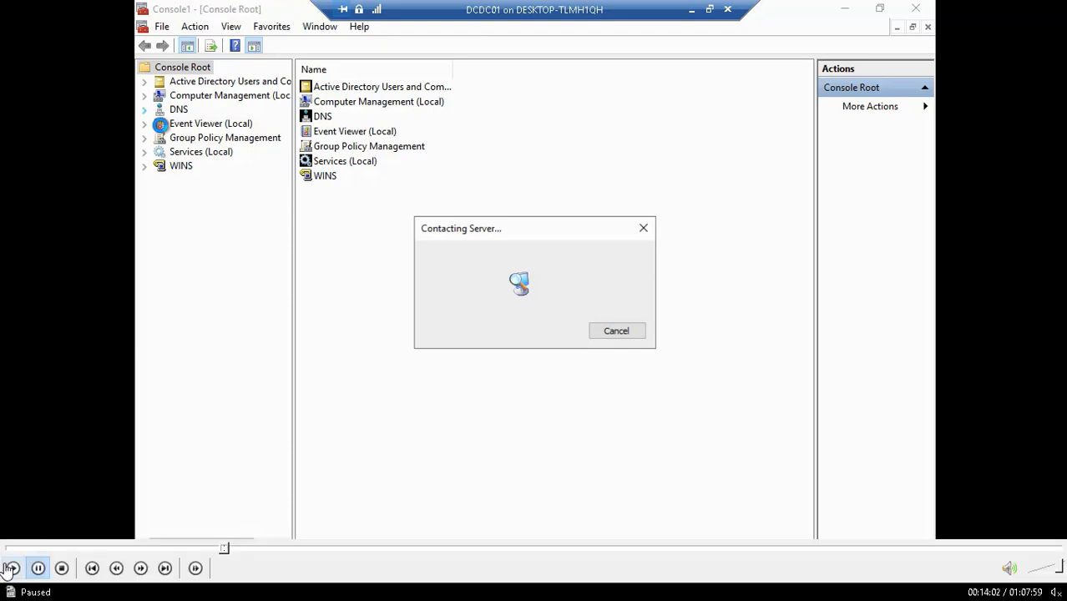
pyautogui.click(11, 568)
pyautogui.click(37, 568)
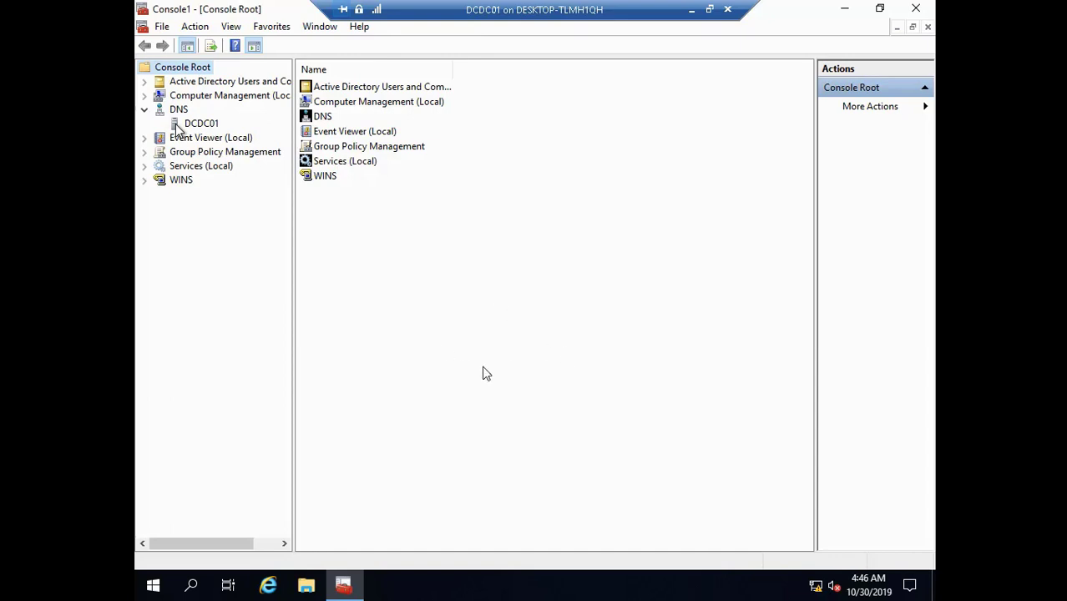
pyautogui.moveTo(50, 576)
pyautogui.click(11, 568)
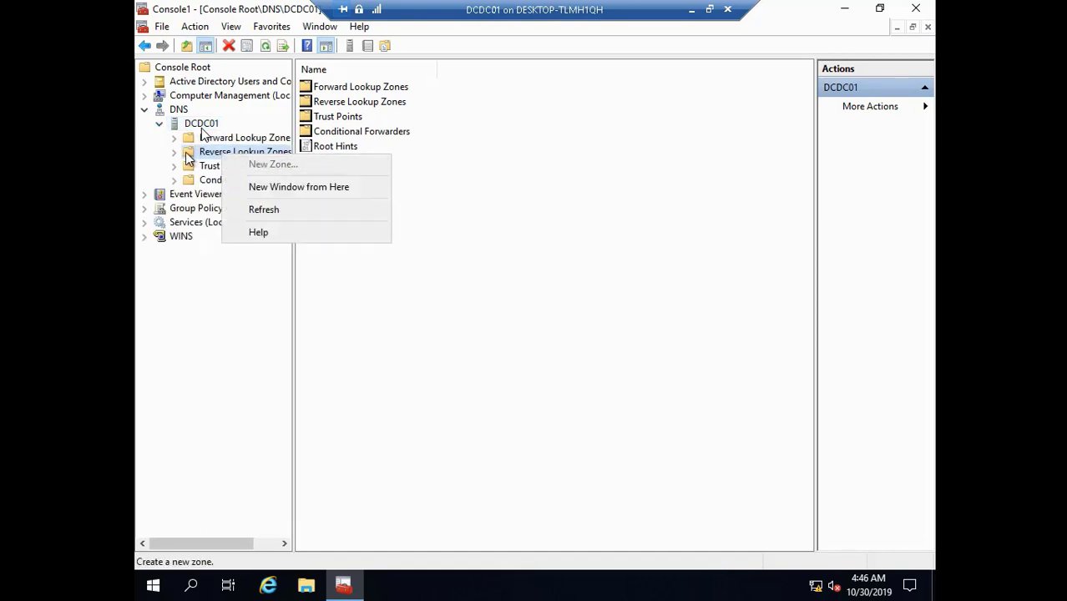
# - Start a new primary reverse lookup zone on DCDC01, stored in Active Directory and replicated to all domain DNS servers, up to the network ID entry
pyautogui.press('Escape')
pyautogui.click(214, 155)
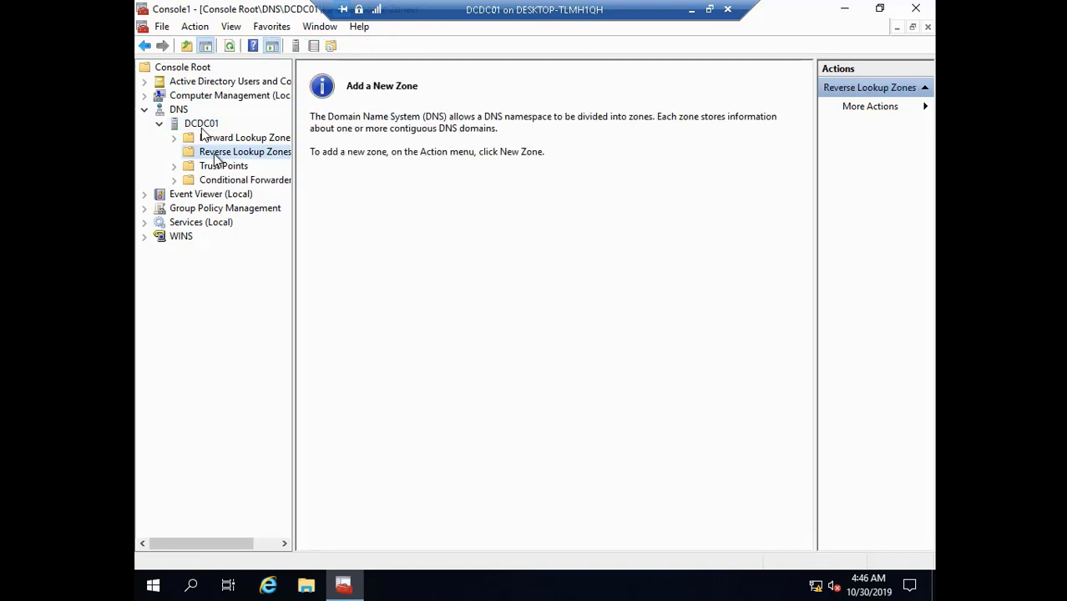
pyautogui.rightClick(214, 156)
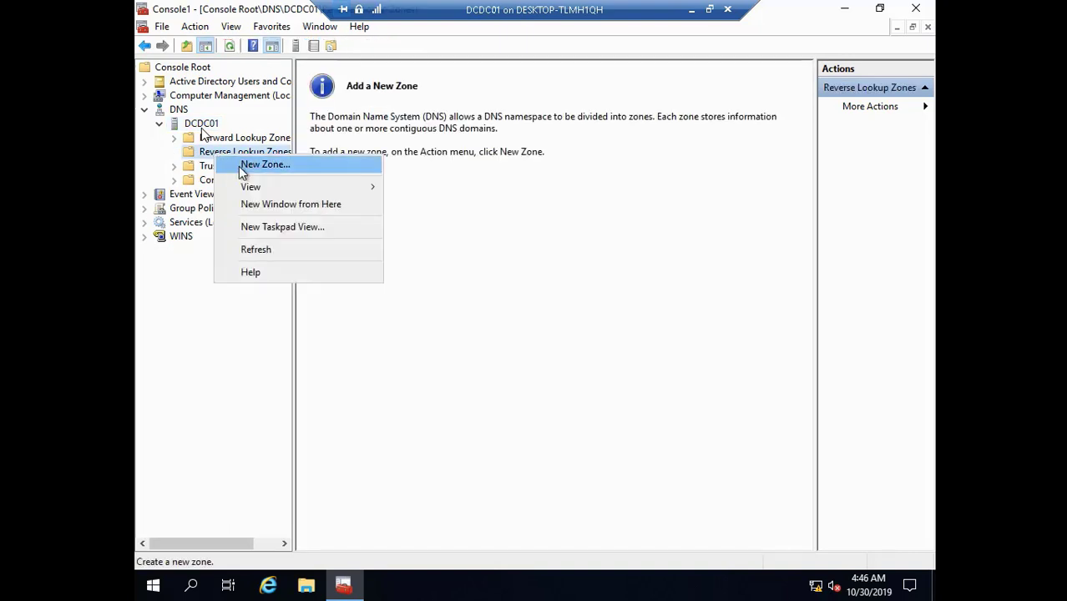
pyautogui.click(239, 164)
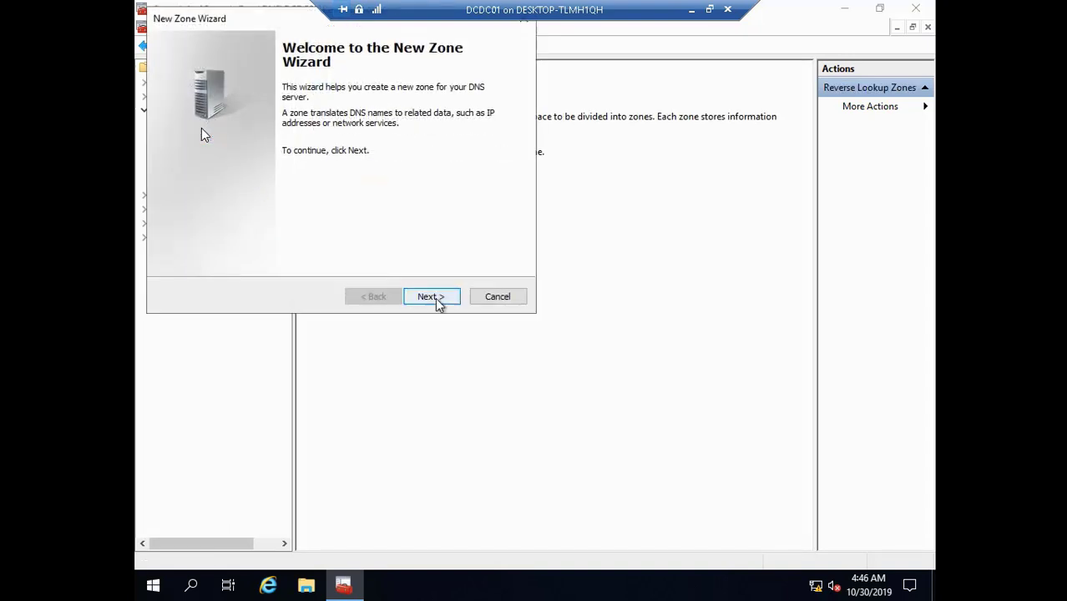
pyautogui.click(436, 303)
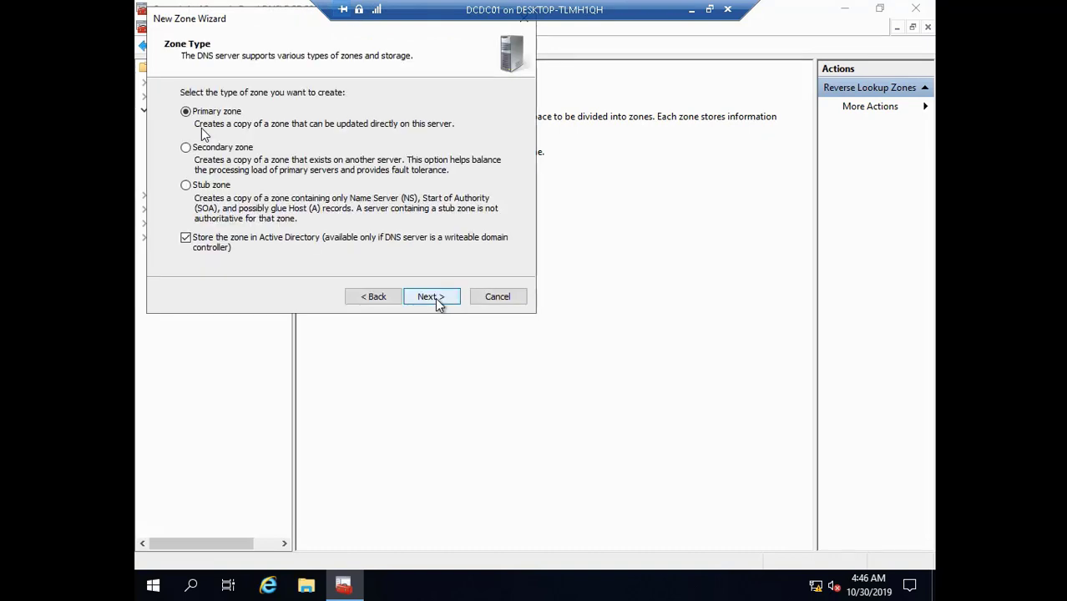
pyautogui.click(434, 299)
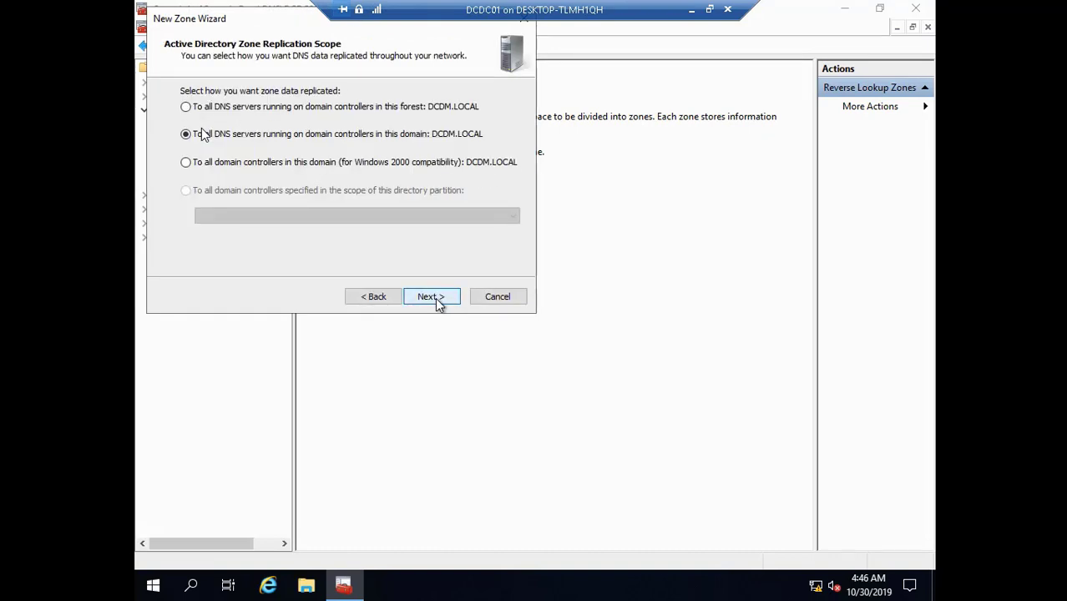
pyautogui.click(434, 299)
pyautogui.click(434, 299)
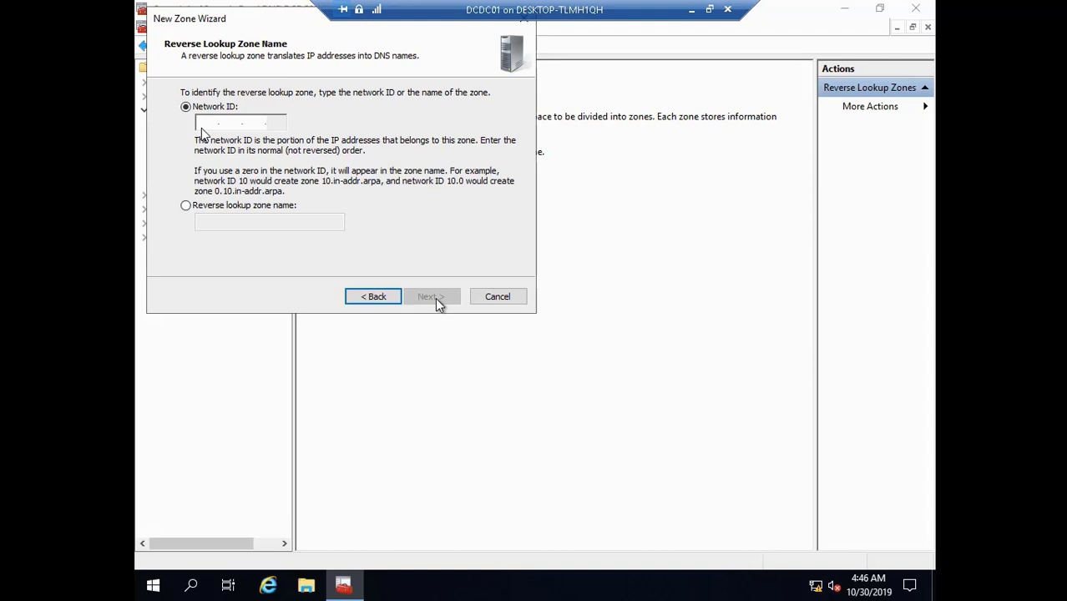
pyautogui.moveTo(32, 578)
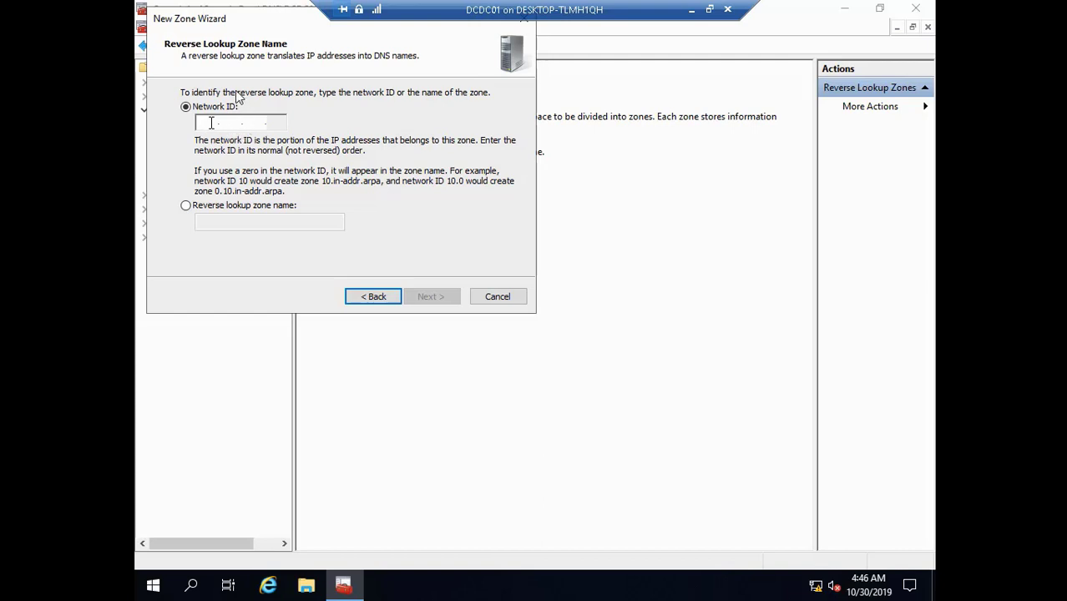
pyautogui.moveTo(92, 572)
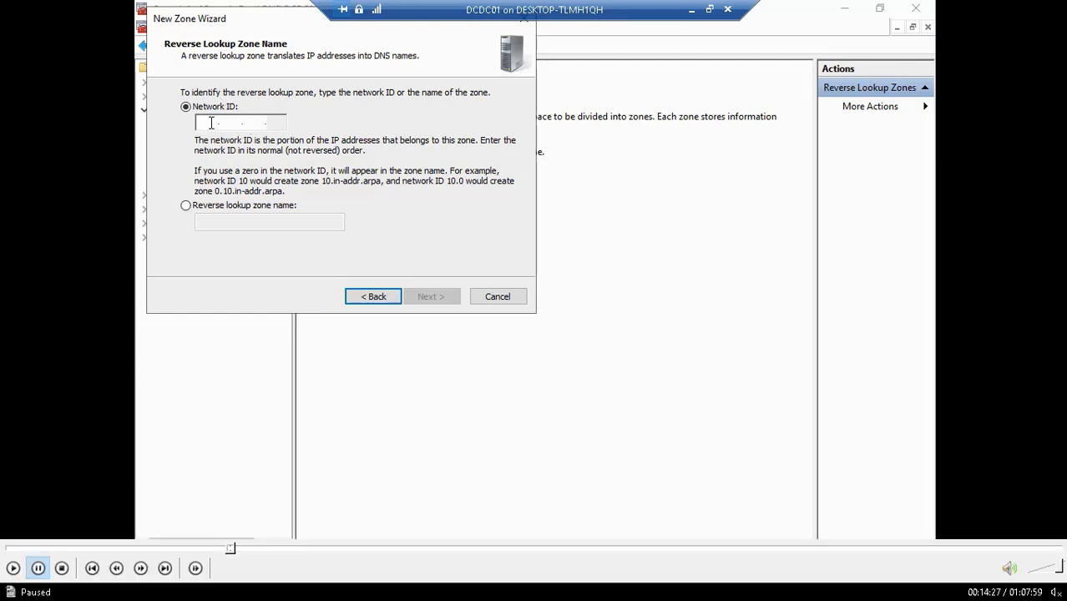
pyautogui.click(12, 568)
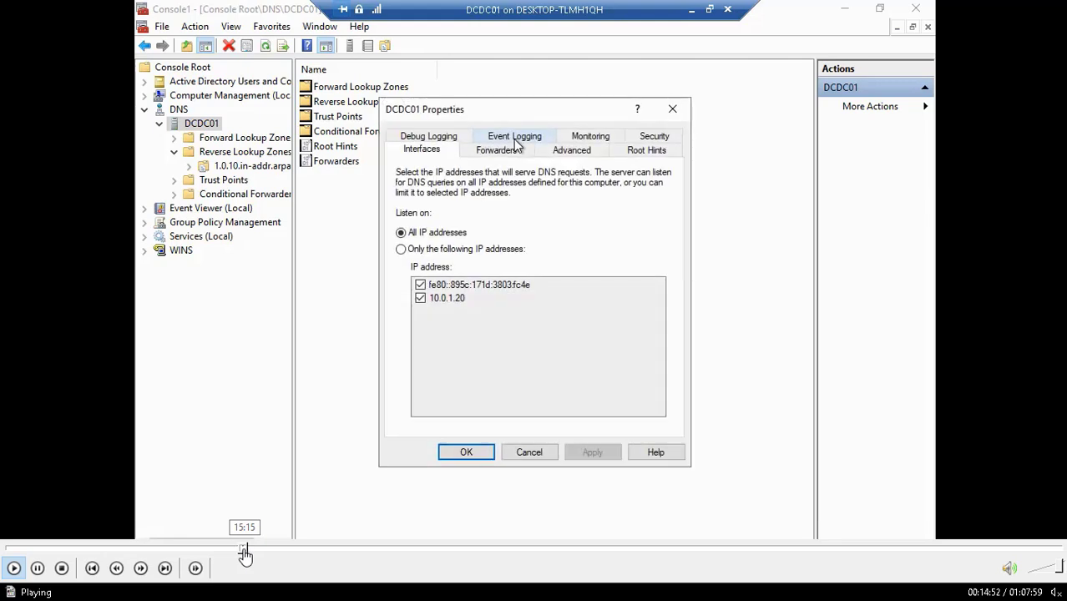
pyautogui.click(244, 549)
pyautogui.click(251, 549)
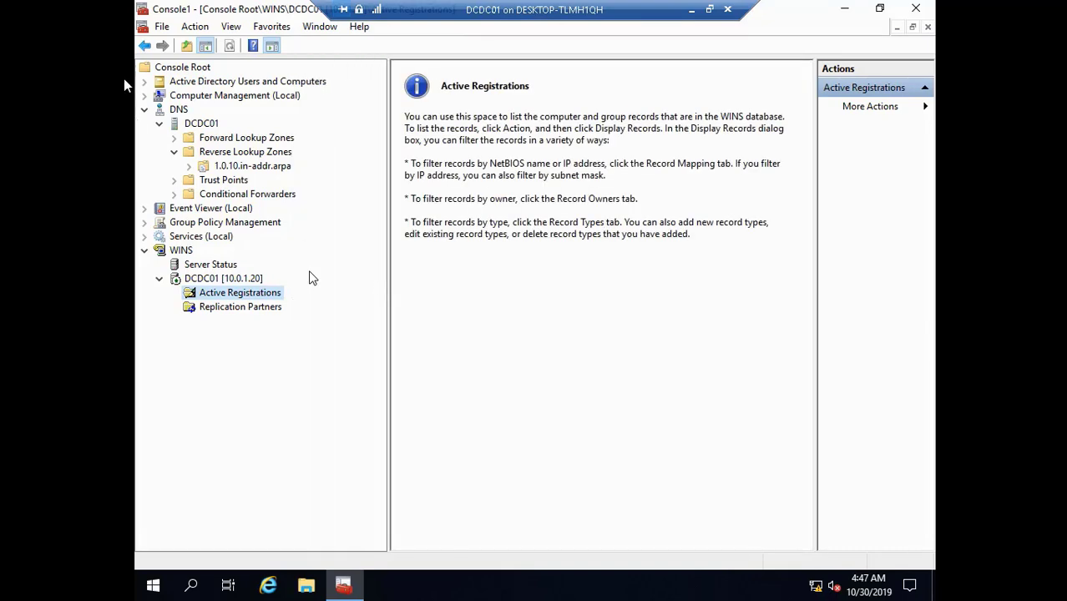
# - Expand DCDM.LOCAL under Active Directory Users and Computers, save the console to the desktop as DCConsole, and minimize it
pyautogui.click(146, 82)
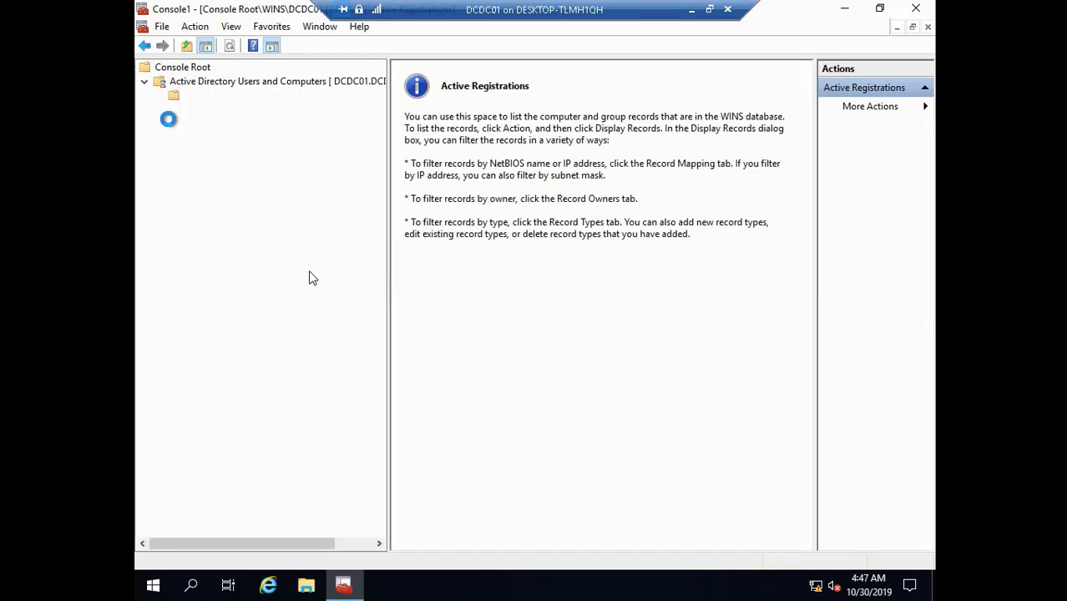
pyautogui.click(160, 109)
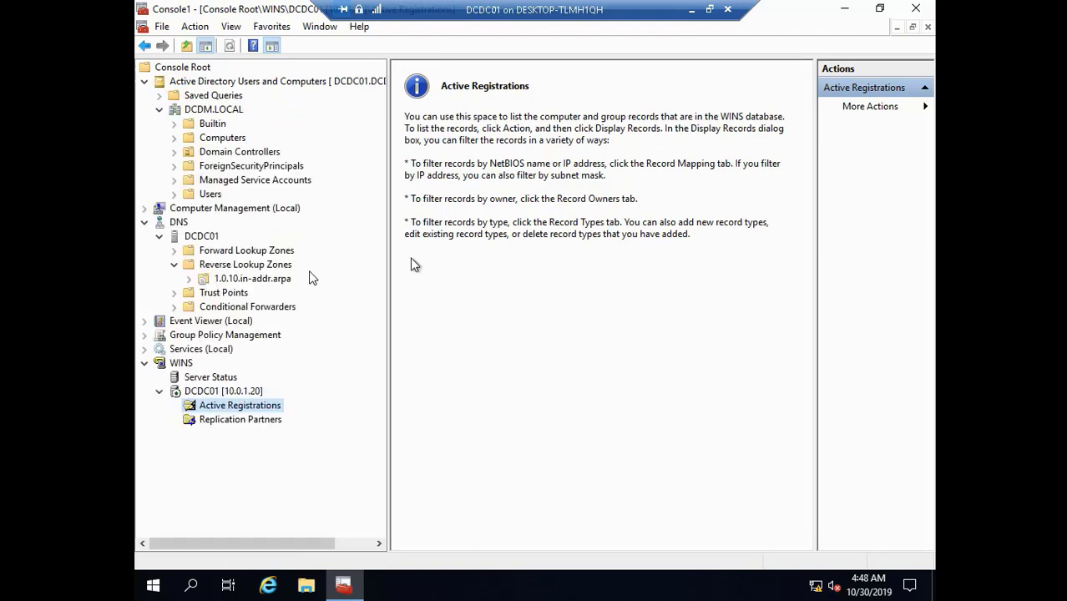
pyautogui.click(158, 28)
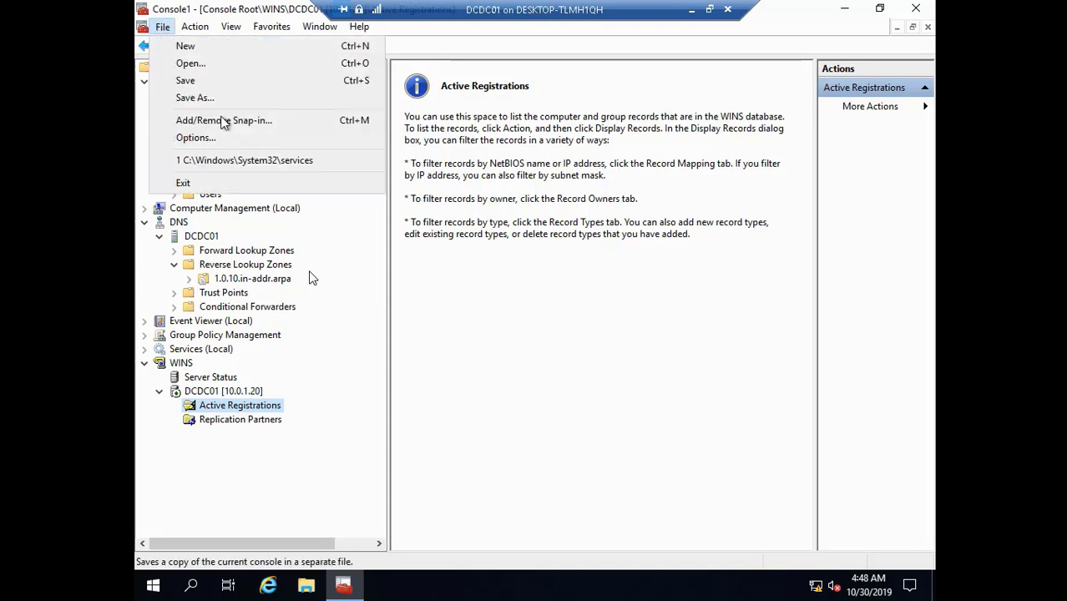
pyautogui.click(229, 100)
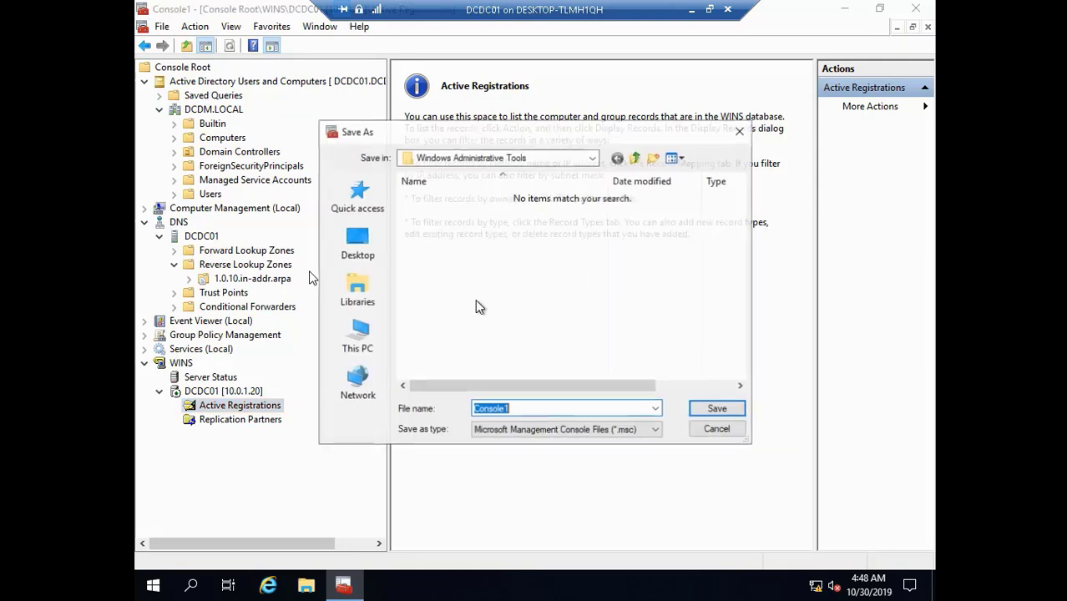
pyautogui.click(376, 250)
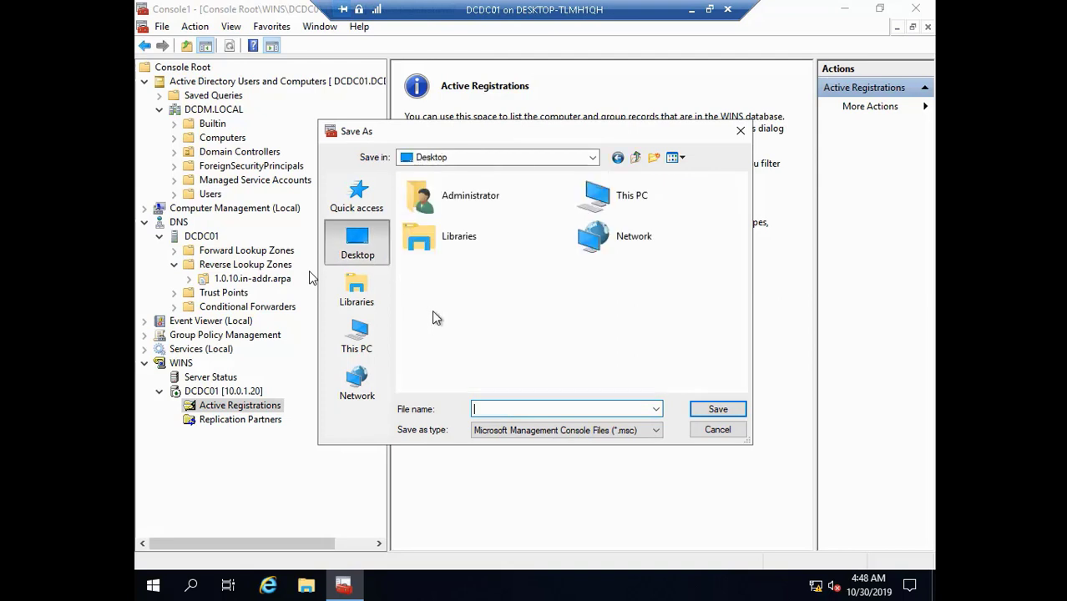
pyautogui.write('DC')
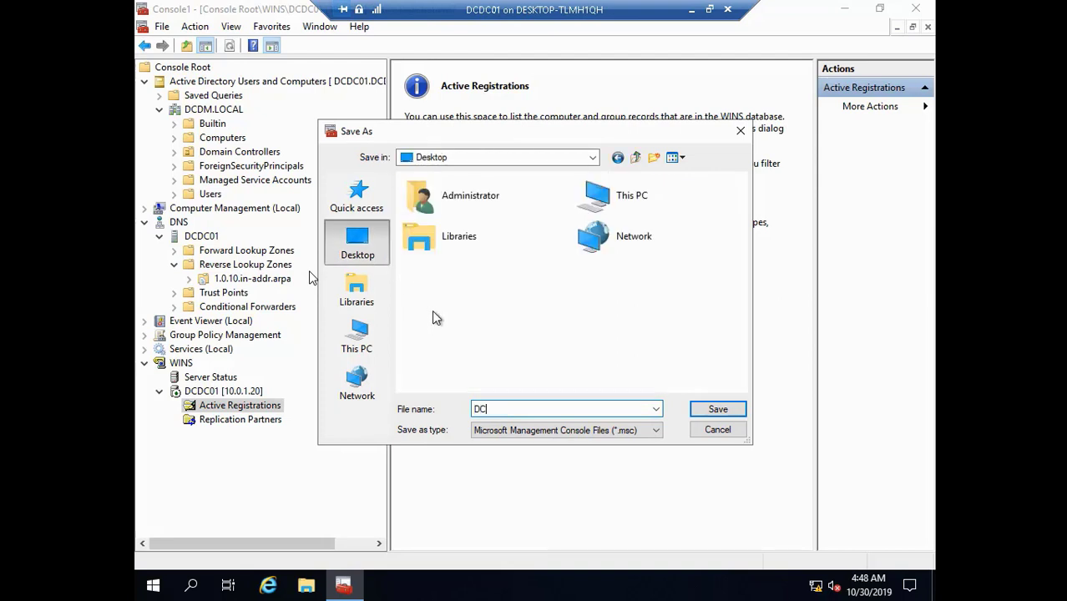
pyautogui.write('Conso;e')
pyautogui.press('BackSpace')
pyautogui.press('BackSpace')
pyautogui.write('le')
pyautogui.click(713, 409)
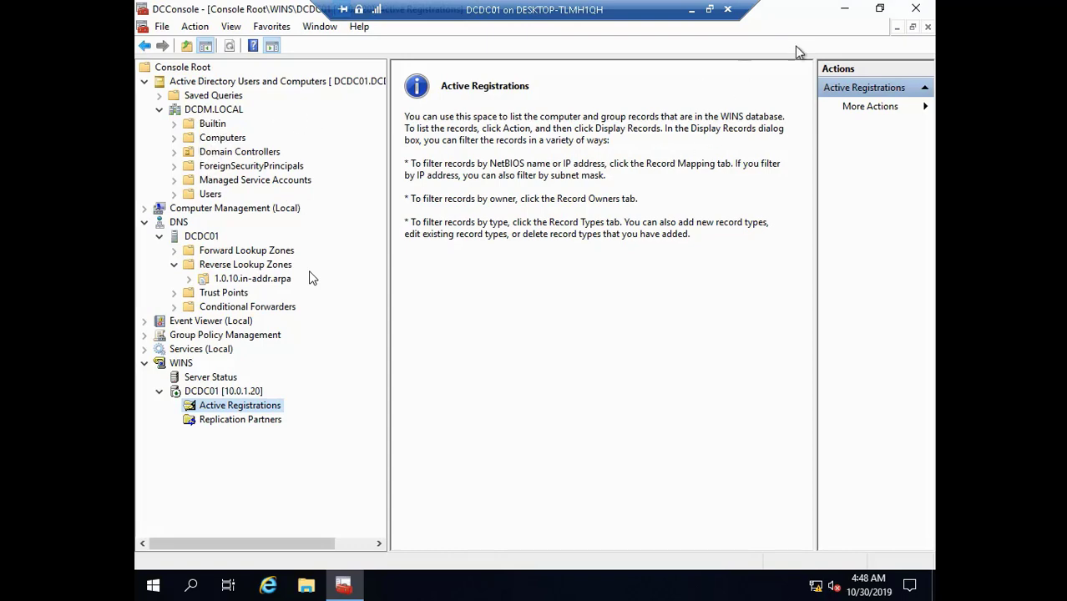
pyautogui.click(844, 8)
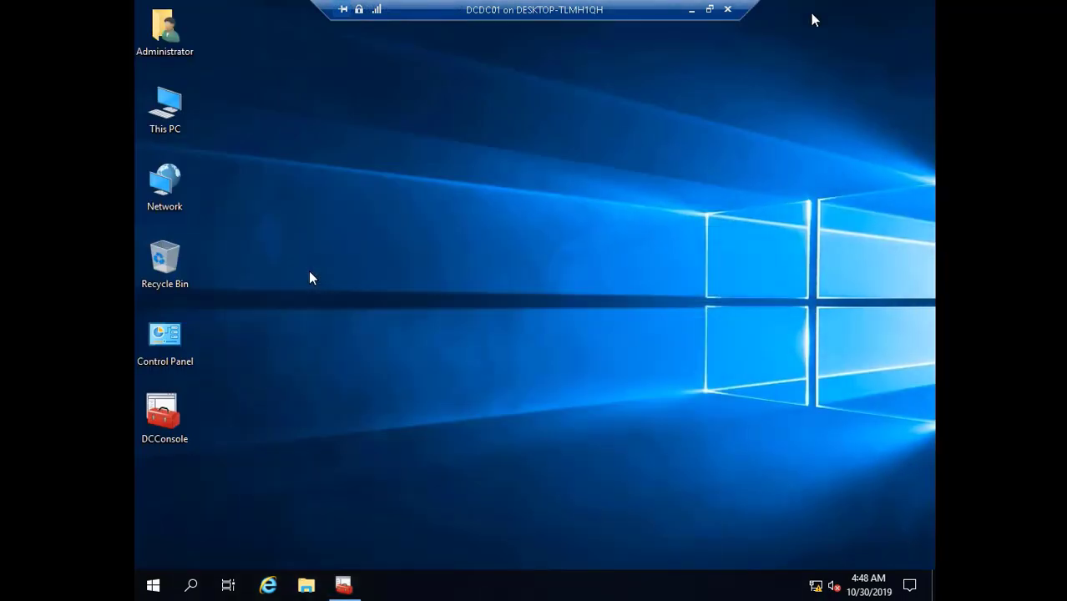
# - Open the Windows folder on Local Disk (C:) and select the PolicyDefinitions folder
pyautogui.doubleClick(167, 104)
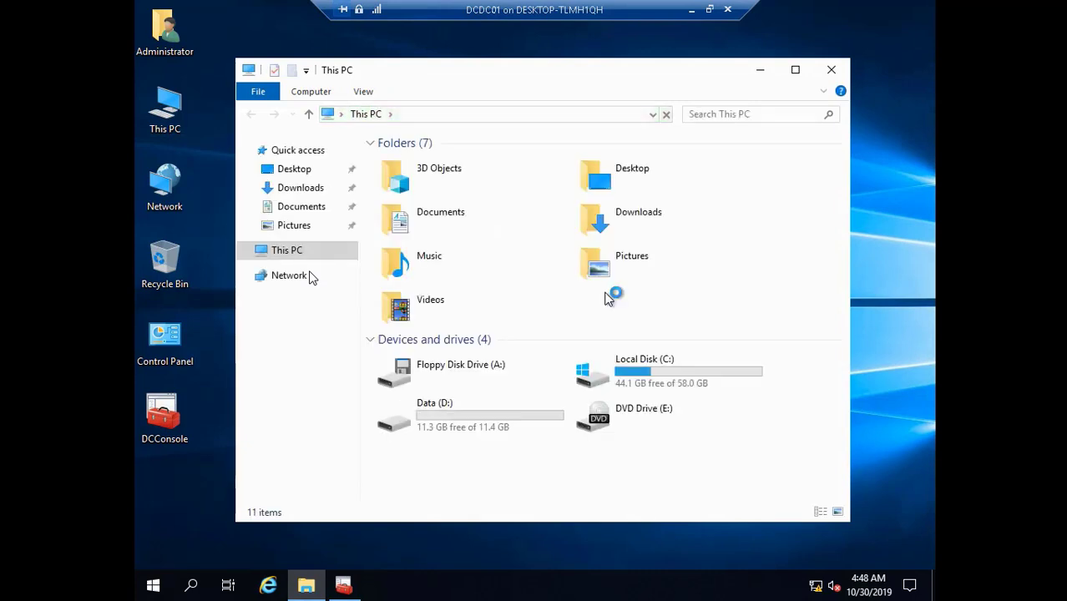
pyautogui.click(598, 381)
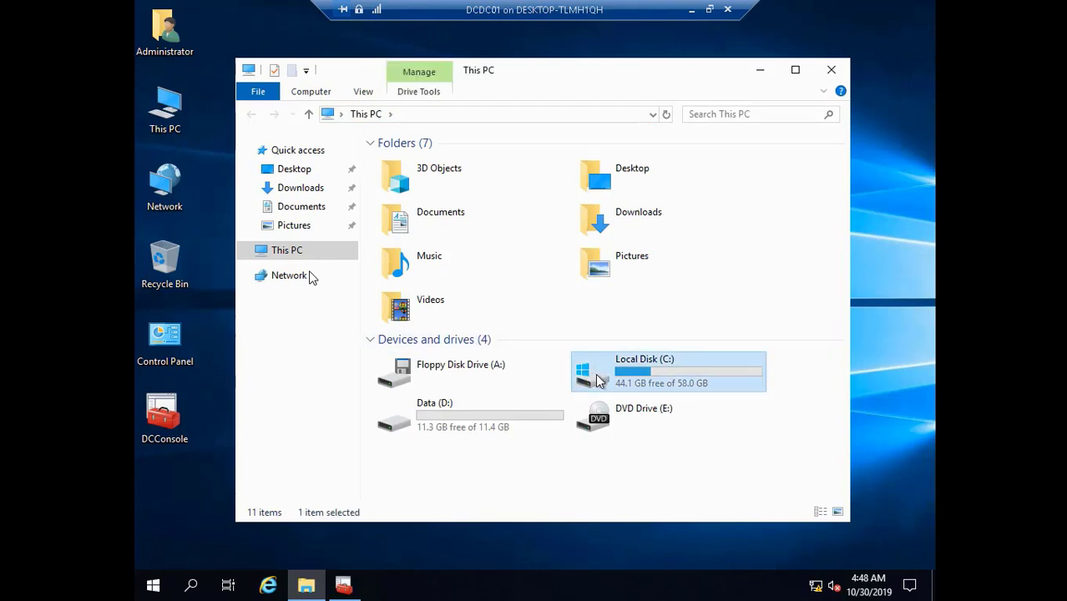
pyautogui.doubleClick(600, 377)
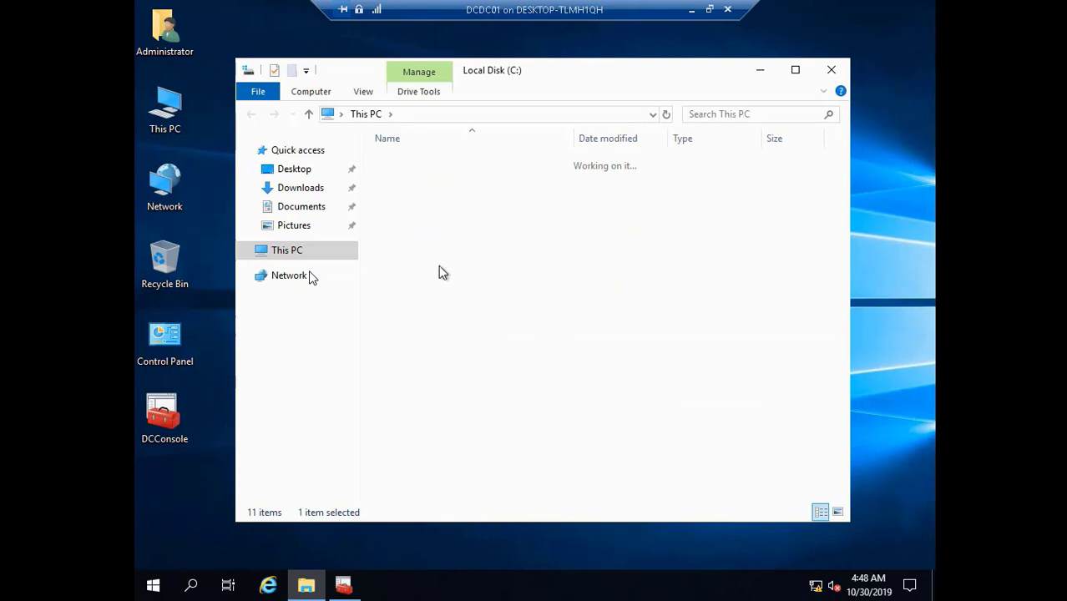
pyautogui.click(406, 229)
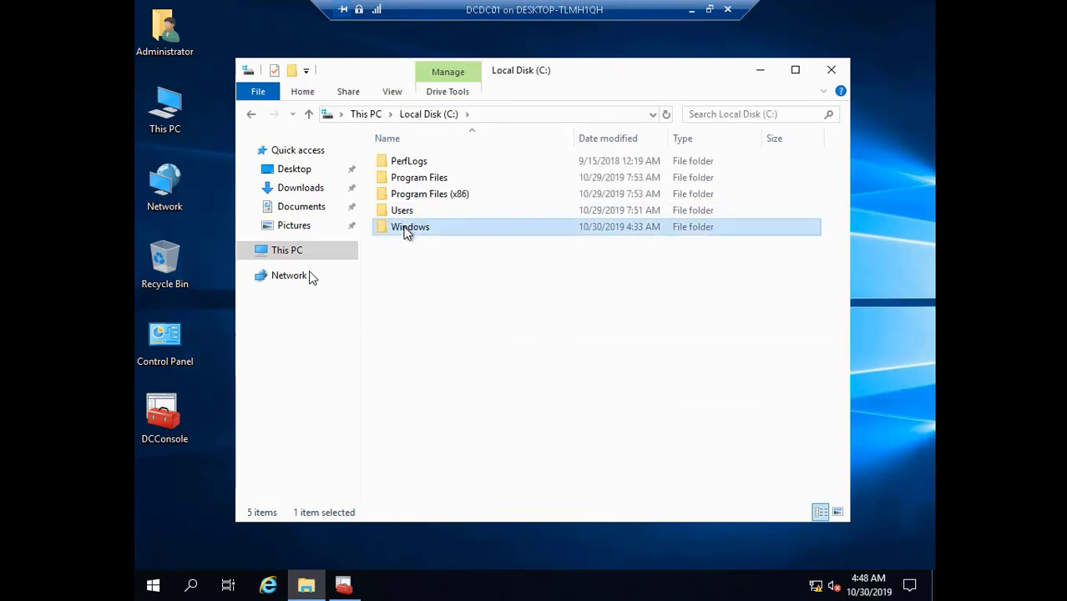
pyautogui.doubleClick(405, 231)
pyautogui.click(411, 249)
pyautogui.press('p')
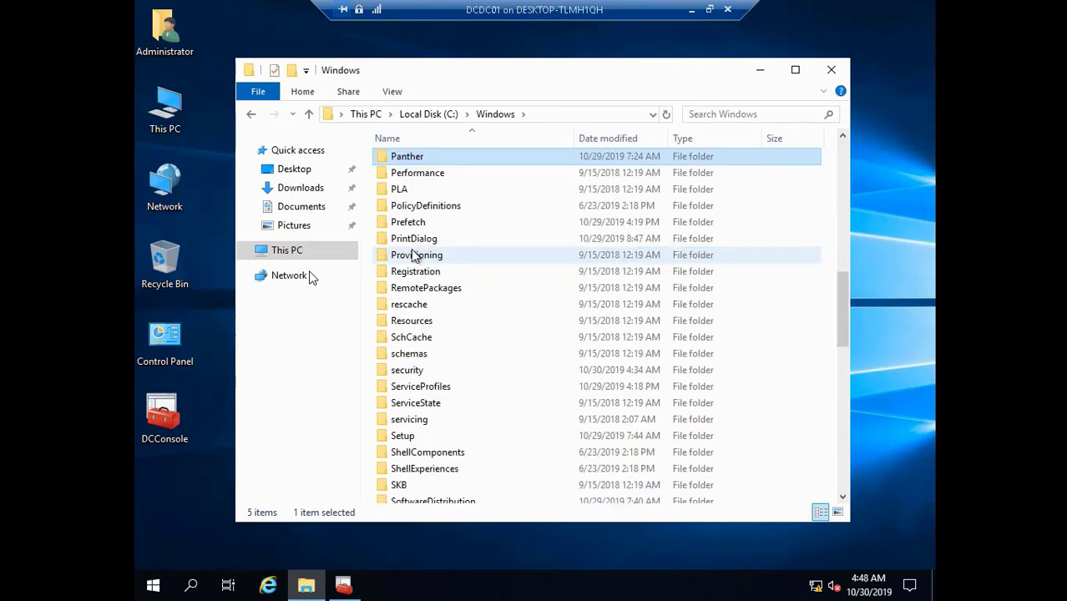
pyautogui.click(445, 212)
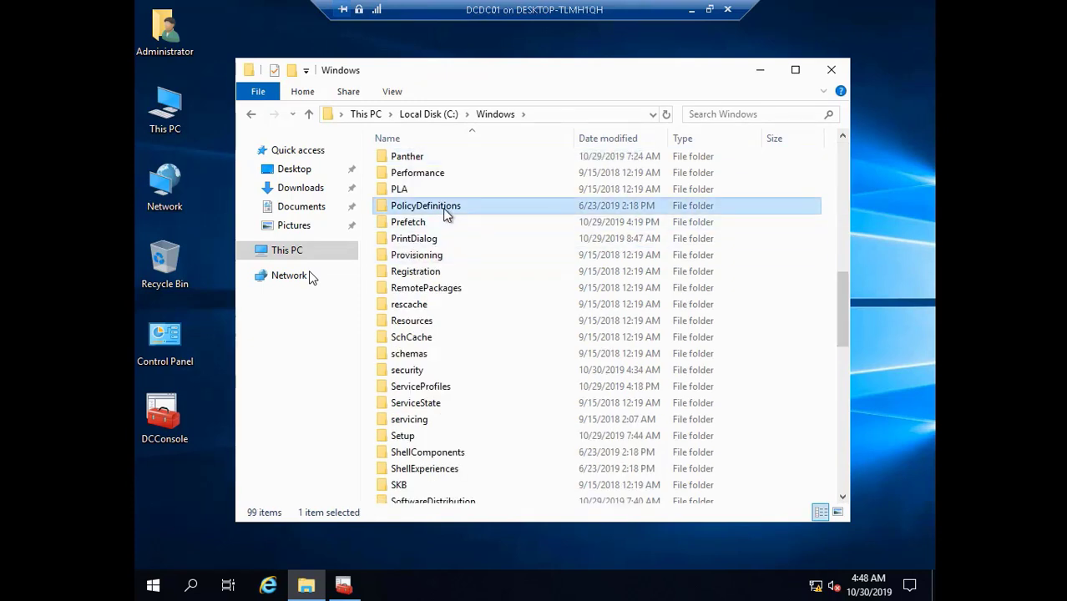
# - Switch to Paint and draw a large ellipse on the left half of the blank canvas, undoing an undersized second one
pyautogui.moveTo(8, 569)
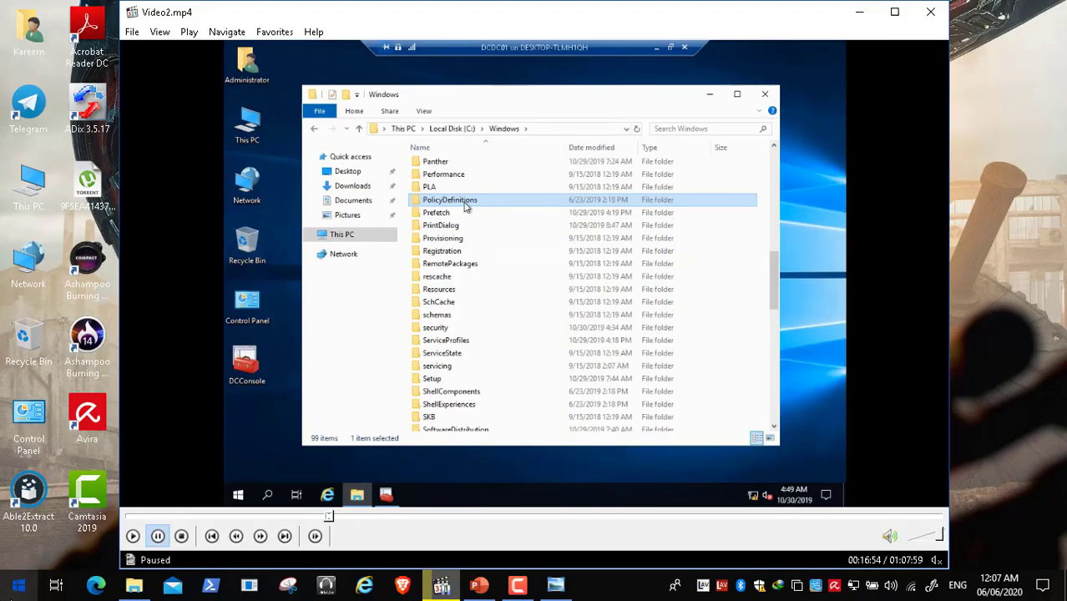
pyautogui.click(18, 584)
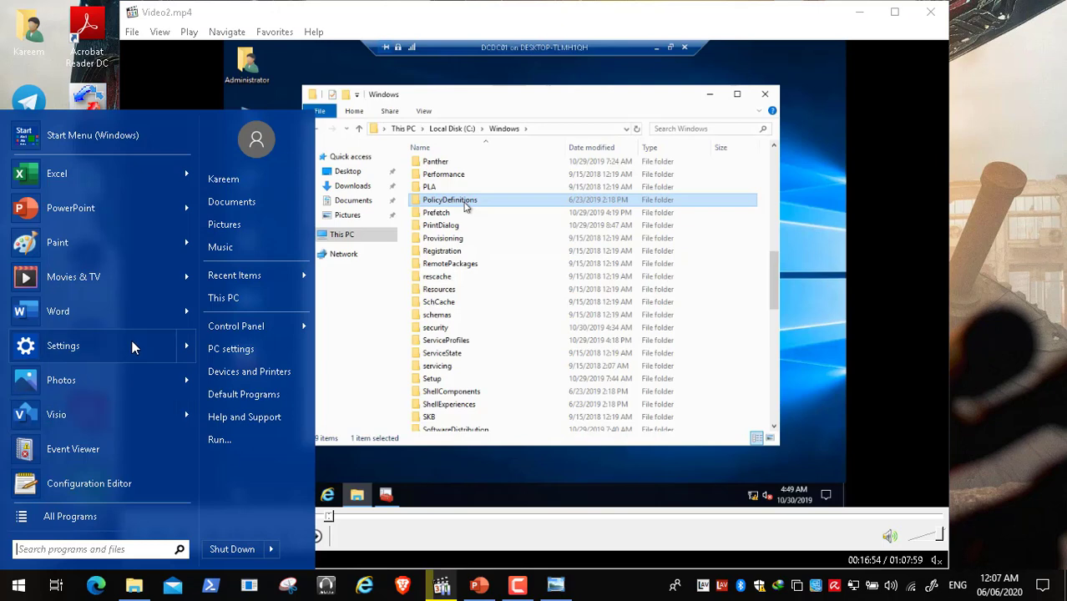
pyautogui.click(75, 242)
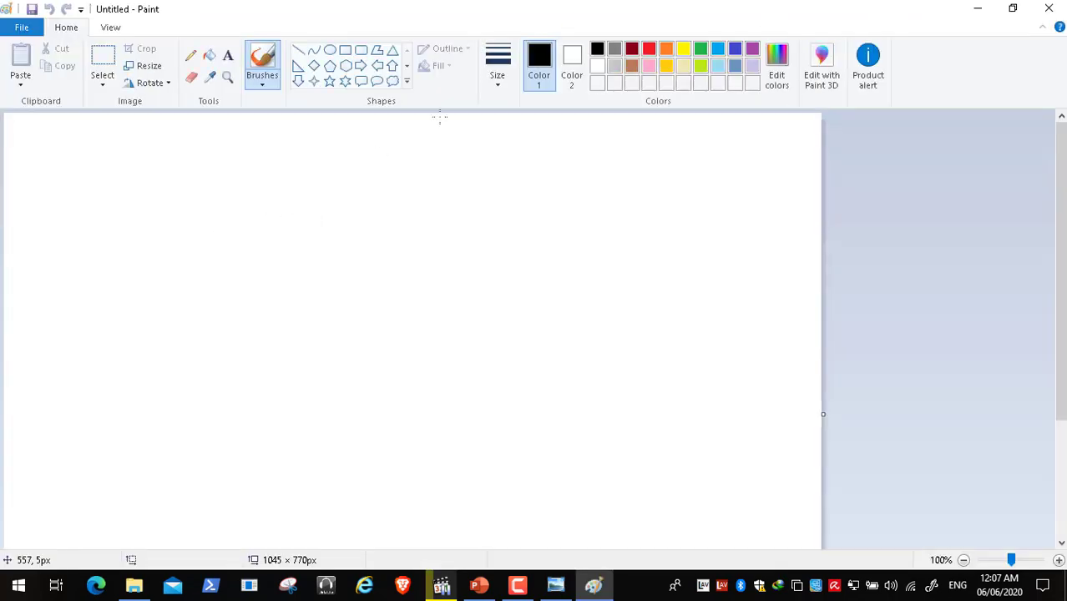
pyautogui.click(330, 49)
pyautogui.moveTo(191, 298); pyautogui.dragTo(312, 407)
pyautogui.moveTo(357, 293); pyautogui.dragTo(402, 340)
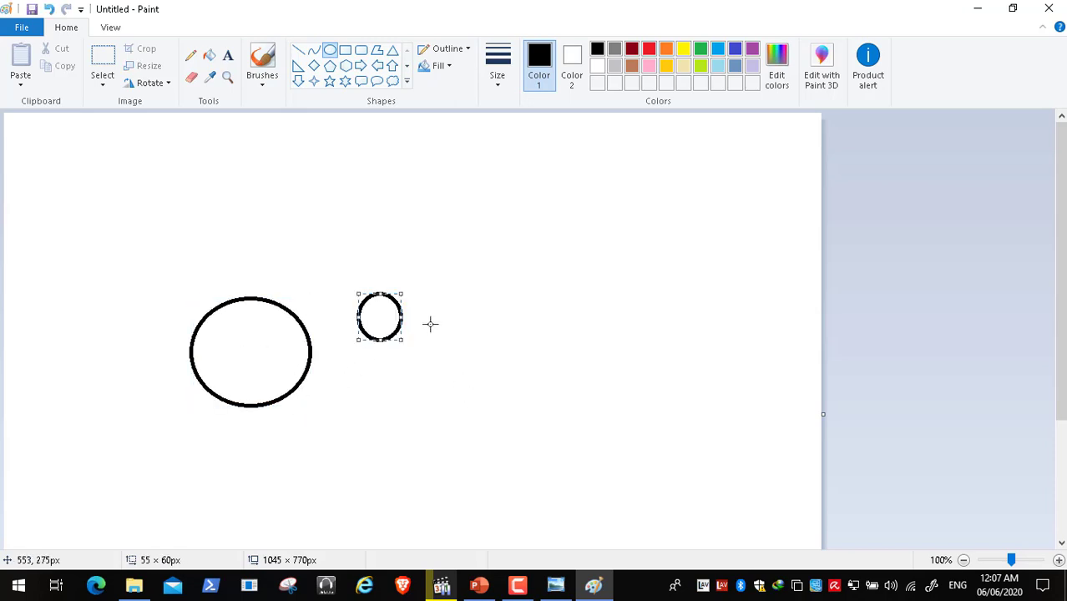
pyautogui.hotkey('ctrl', 'z')
# - Draw three more ellipses to complete a row of four, plus a smaller one of about 90 × 82 px above the row
pyautogui.moveTo(330, 284); pyautogui.dragTo(443, 390)
pyautogui.click(495, 334)
pyautogui.moveTo(487, 300); pyautogui.dragTo(619, 405)
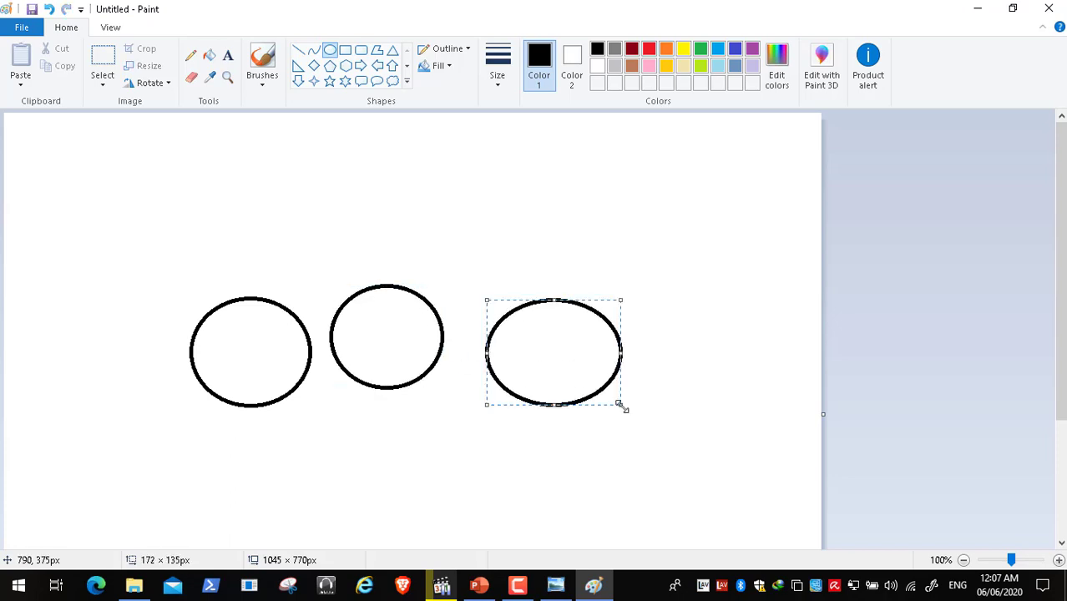
pyautogui.moveTo(669, 290); pyautogui.dragTo(756, 386)
pyautogui.moveTo(370, 165); pyautogui.dragTo(444, 229)
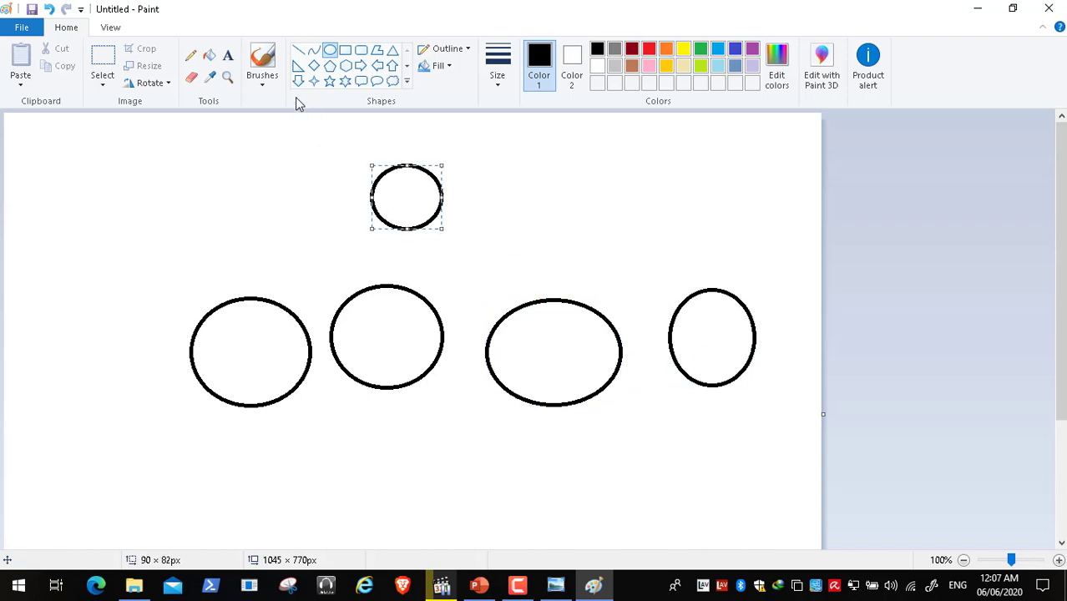
# - Label the first ellipse in the row "server 2008"
pyautogui.click(227, 55)
pyautogui.click(207, 324)
pyautogui.write('serv')
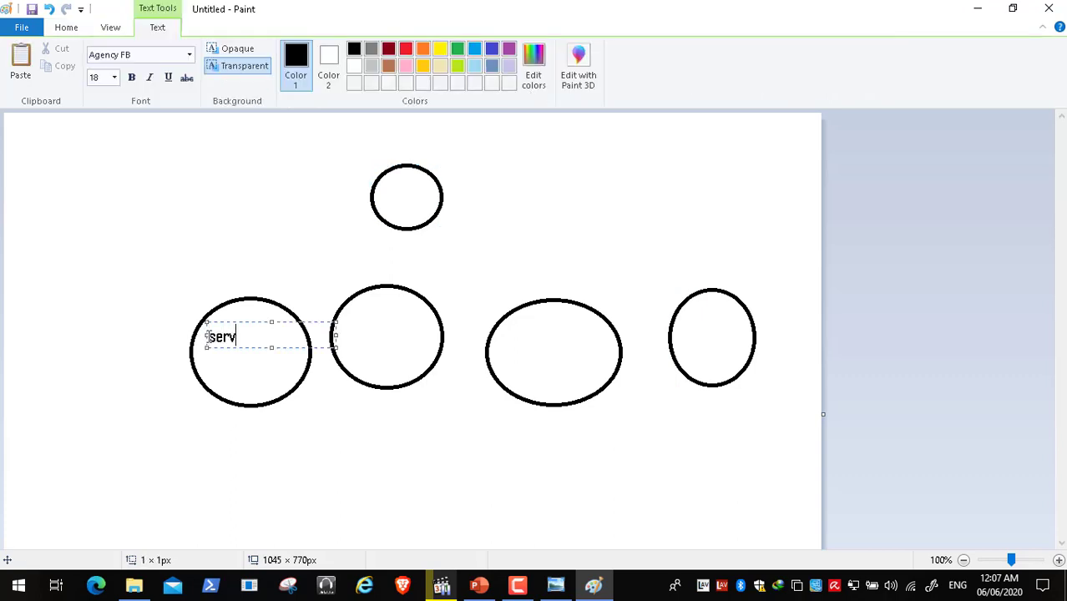
pyautogui.write('er 2008')
pyautogui.click(385, 331)
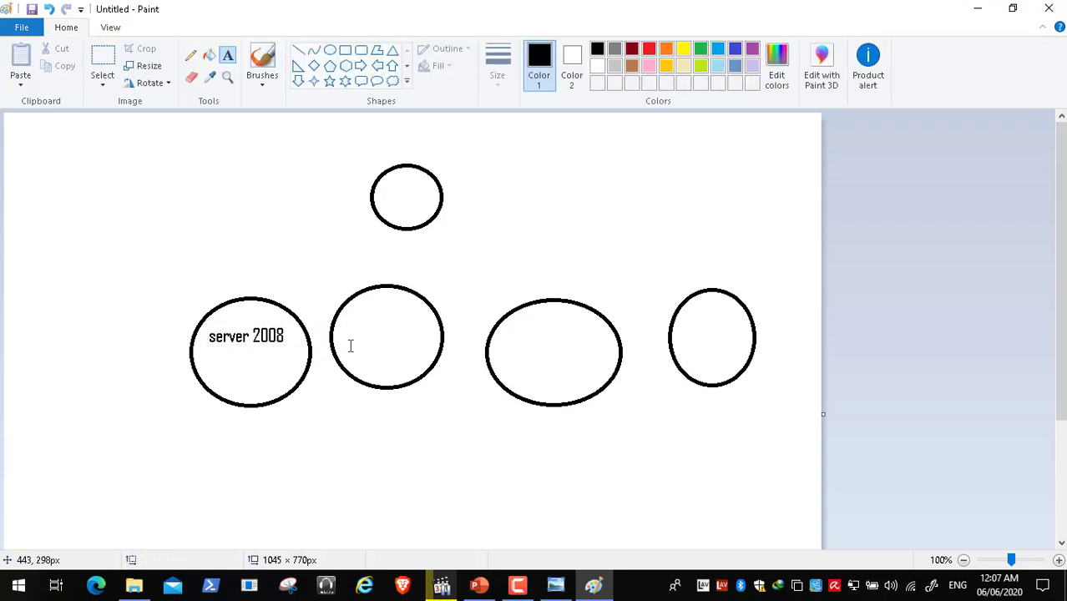
# - Label the second ellipse in the row "server 2012"
pyautogui.click(349, 344)
pyautogui.write('server ')
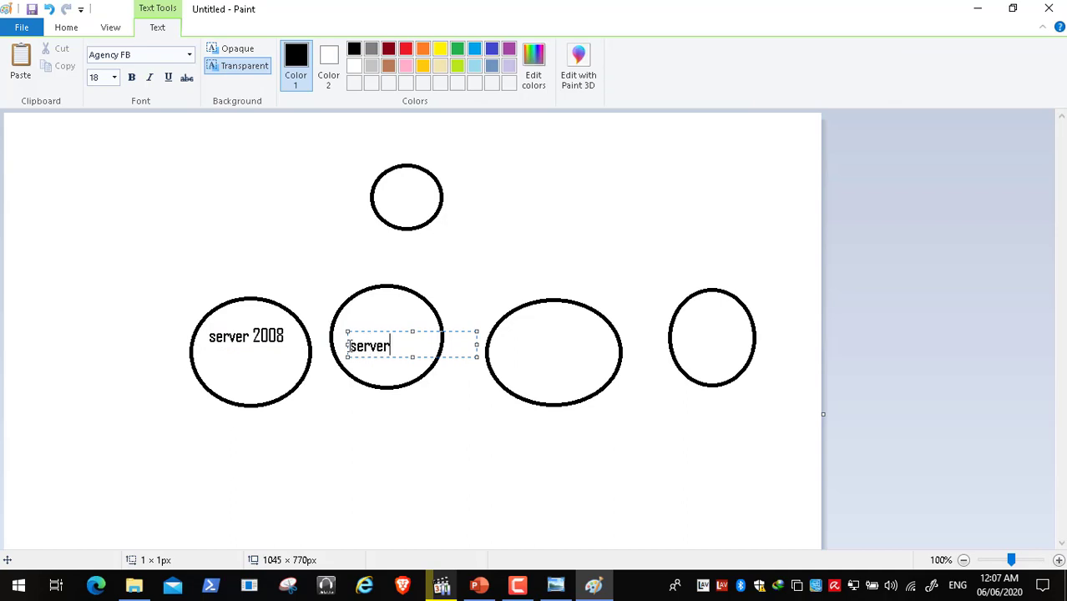
pyautogui.write('2012')
pyautogui.click(532, 349)
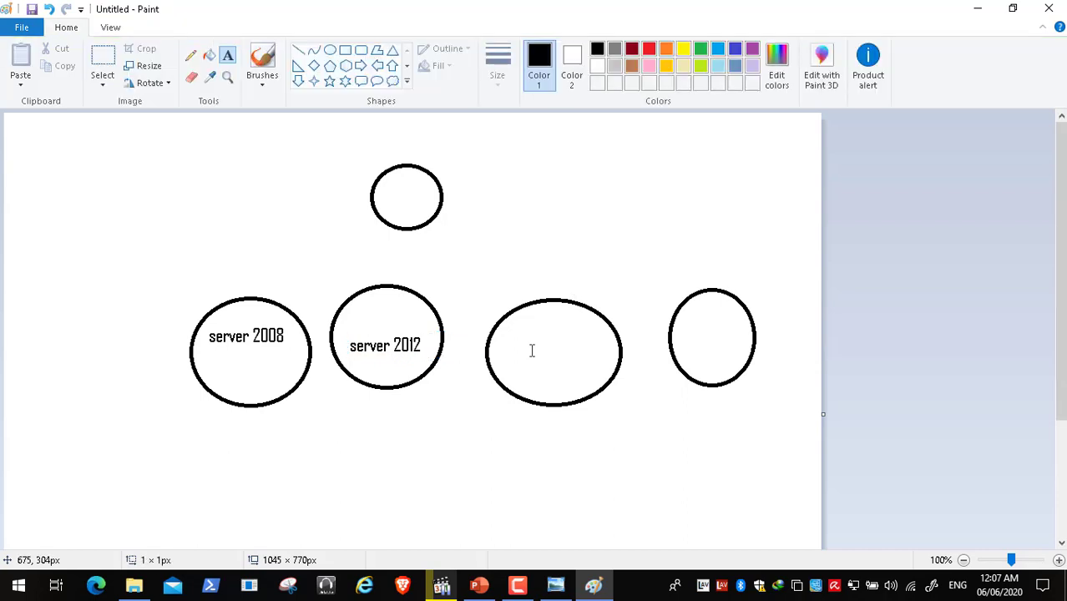
# - Label the third ellipse in the row "server 2016"
pyautogui.click(532, 349)
pyautogui.write('server')
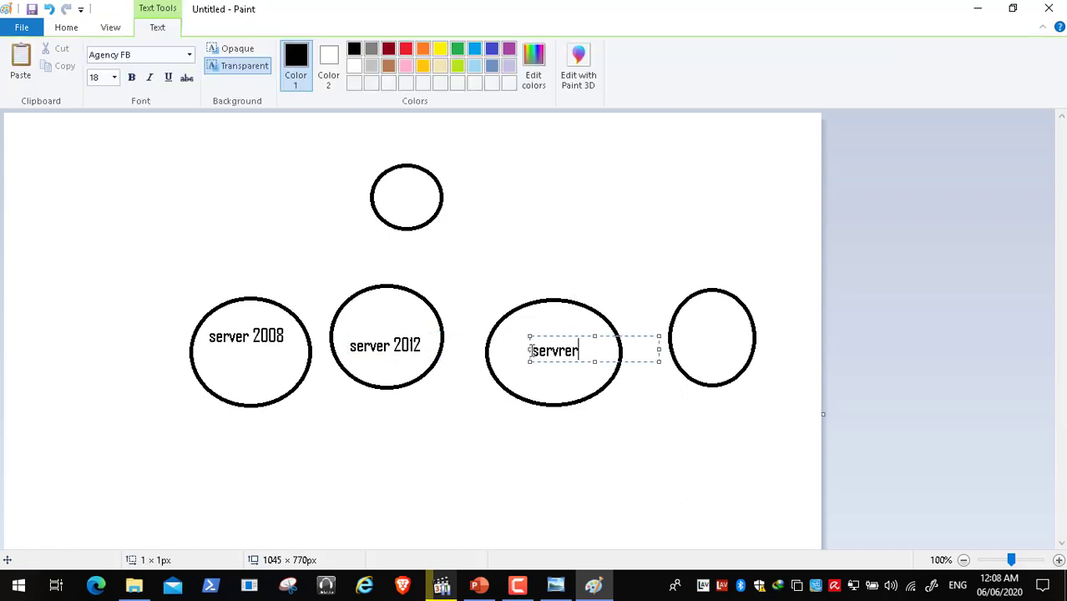
pyautogui.press('BackSpace')
pyautogui.press('BackSpace')
pyautogui.write('r')
pyautogui.press('BackSpace')
pyautogui.write('er 2016')
pyautogui.click(702, 331)
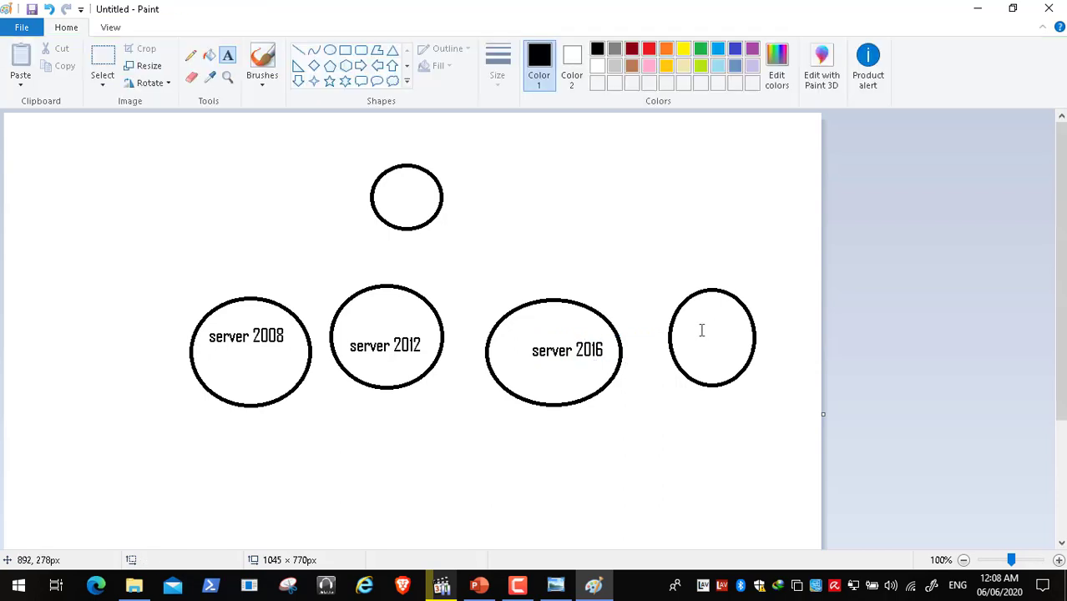
# - Label the fourth ellipse in the row "server 2003", with the year on a second line
pyautogui.click(689, 330)
pyautogui.write('server')
pyautogui.press('Return')
pyautogui.write('200')
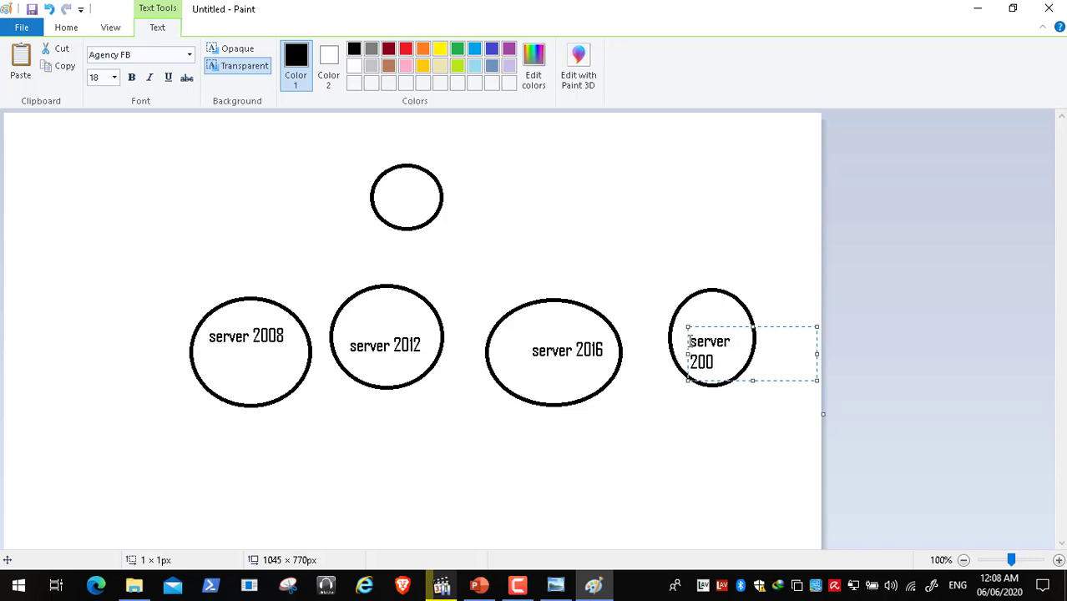
pyautogui.write('3')
pyautogui.click(383, 192)
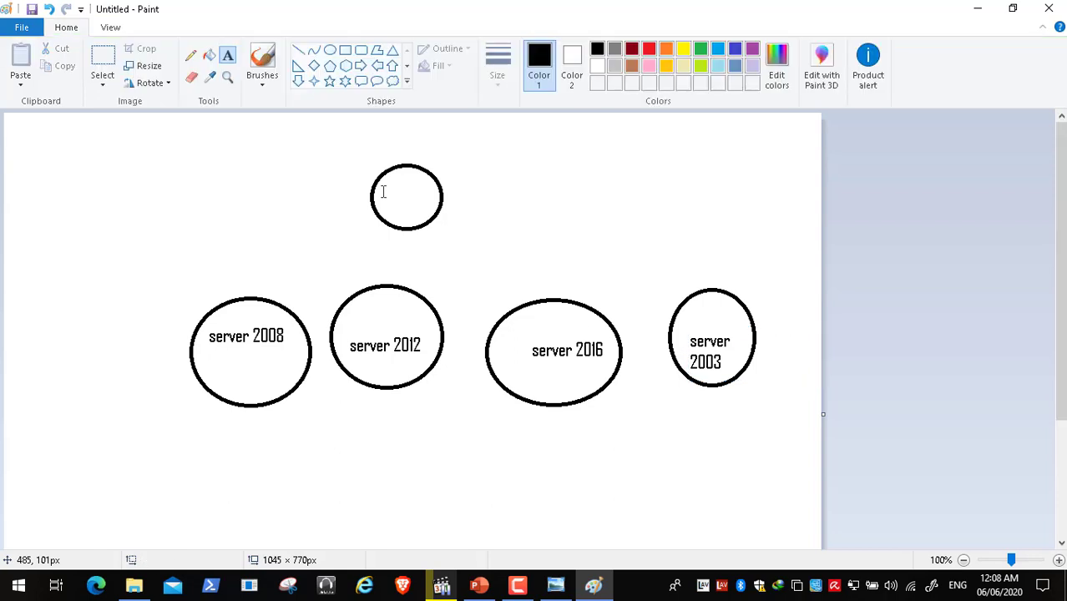
# - Label the small ellipse above the row "server 2019", with the year on a second line
pyautogui.click(384, 192)
pyautogui.write('server')
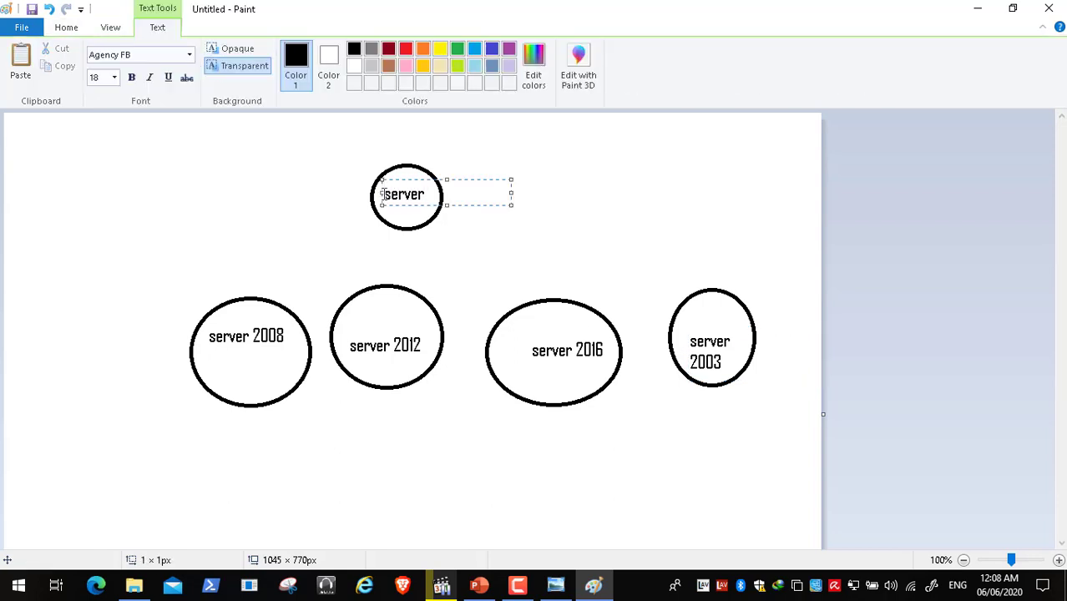
pyautogui.press('Return')
pyautogui.write('20')
pyautogui.write('19')
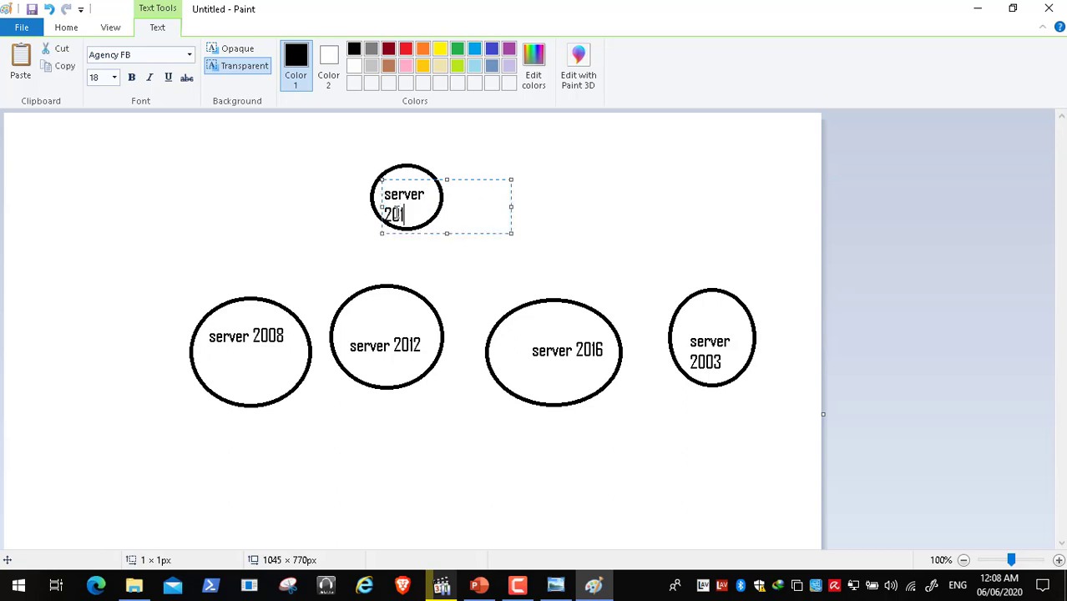
pyautogui.click(457, 177)
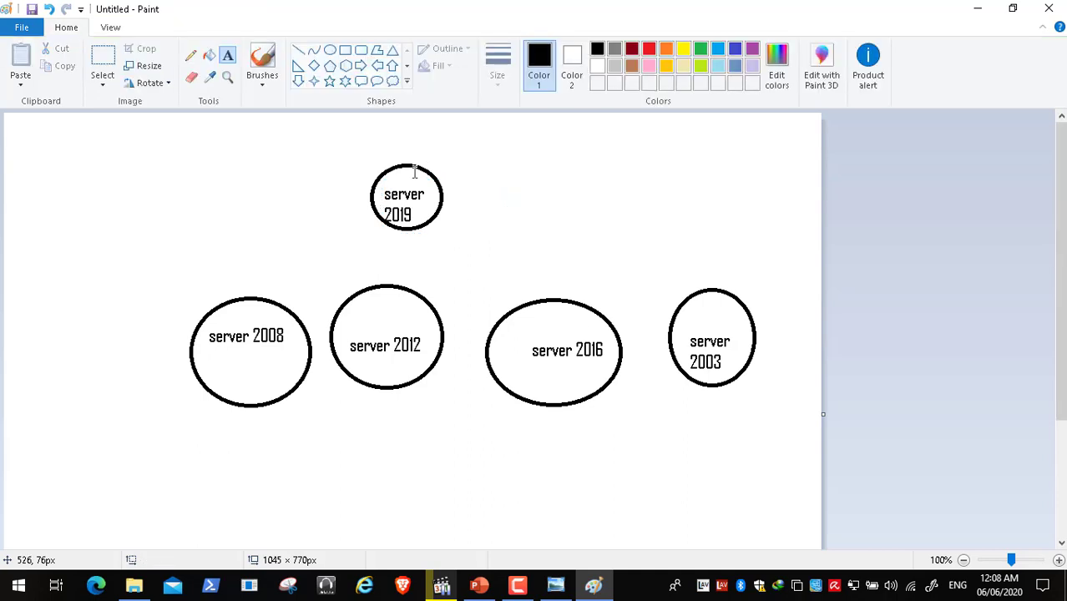
# - Add a text note beginning "active directory" beside the server 2019 ellipse
pyautogui.click(459, 183)
pyautogui.click(452, 200)
pyautogui.click(453, 201)
pyautogui.write('active ')
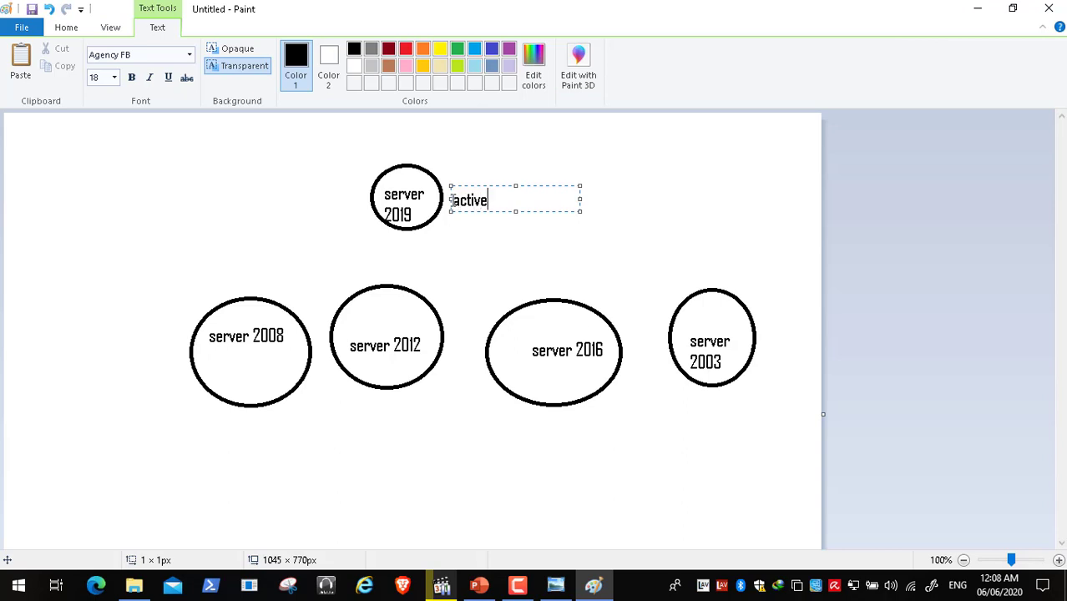
pyautogui.write('directory cent')
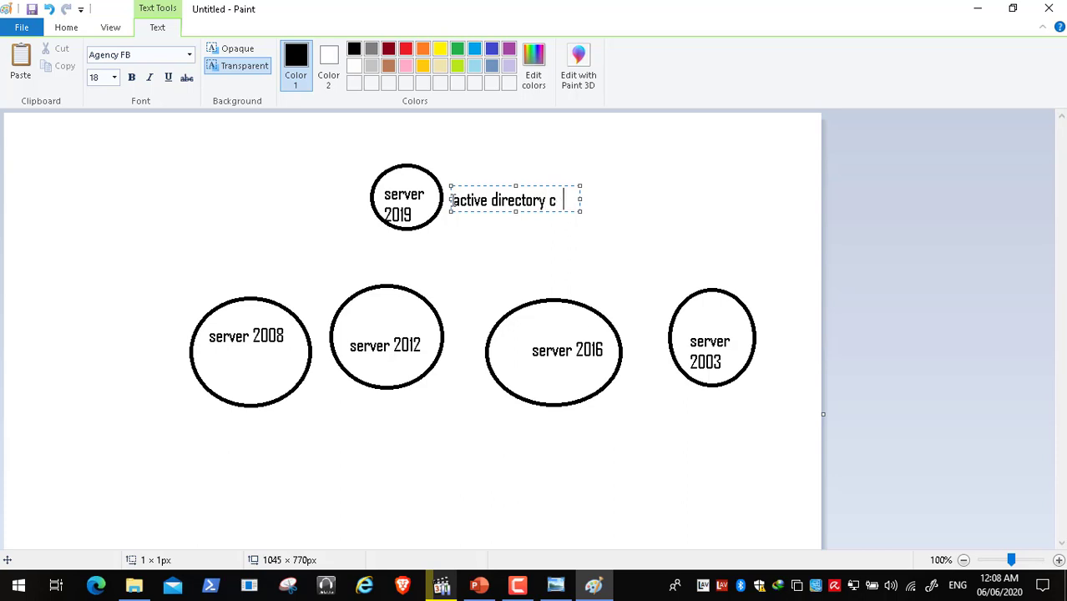
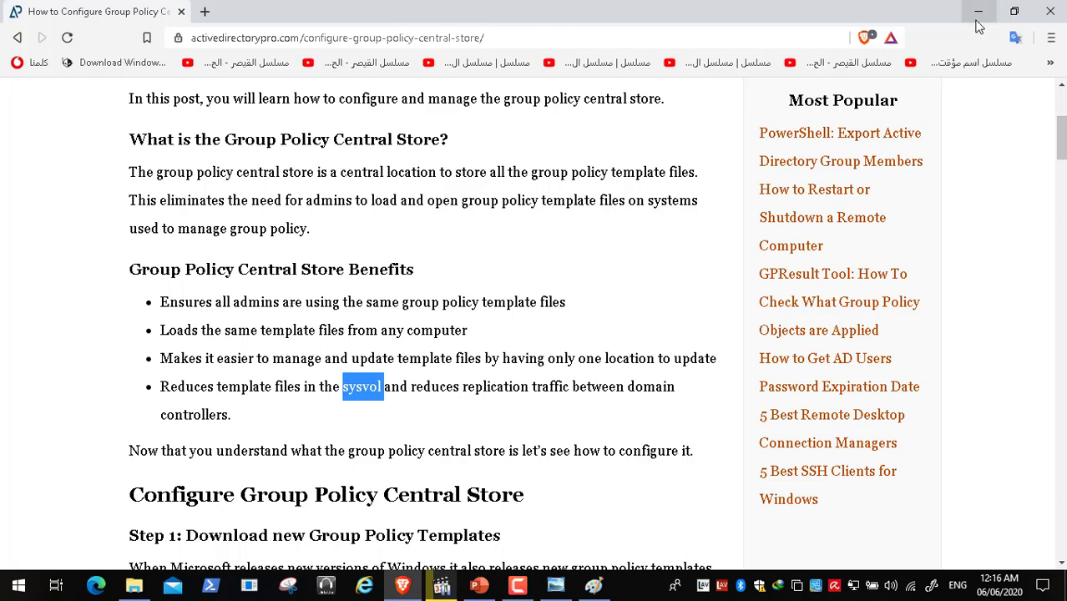
# - Close the web article on the Group Policy central store and switch back to Video2.mp4 in full-screen view
pyautogui.click(1066, 20)
pyautogui.click(1056, 12)
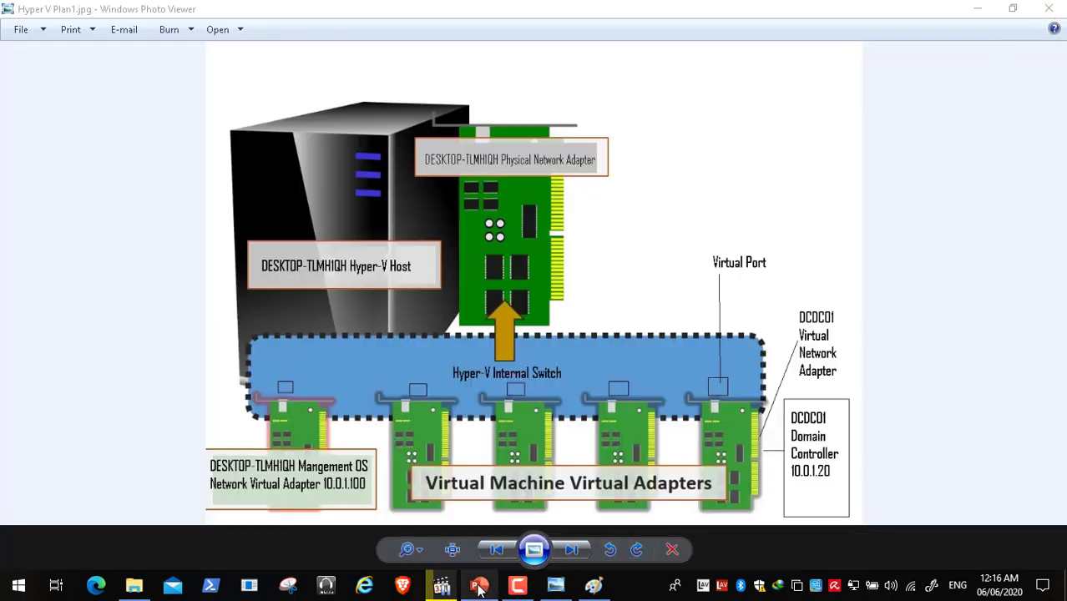
pyautogui.click(442, 584)
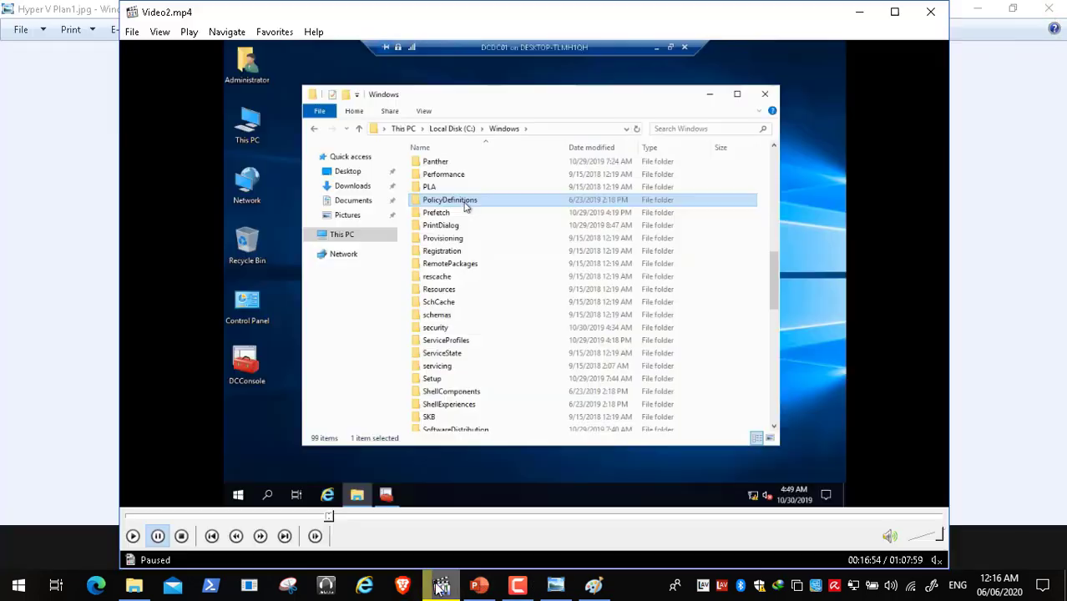
pyautogui.doubleClick(258, 404)
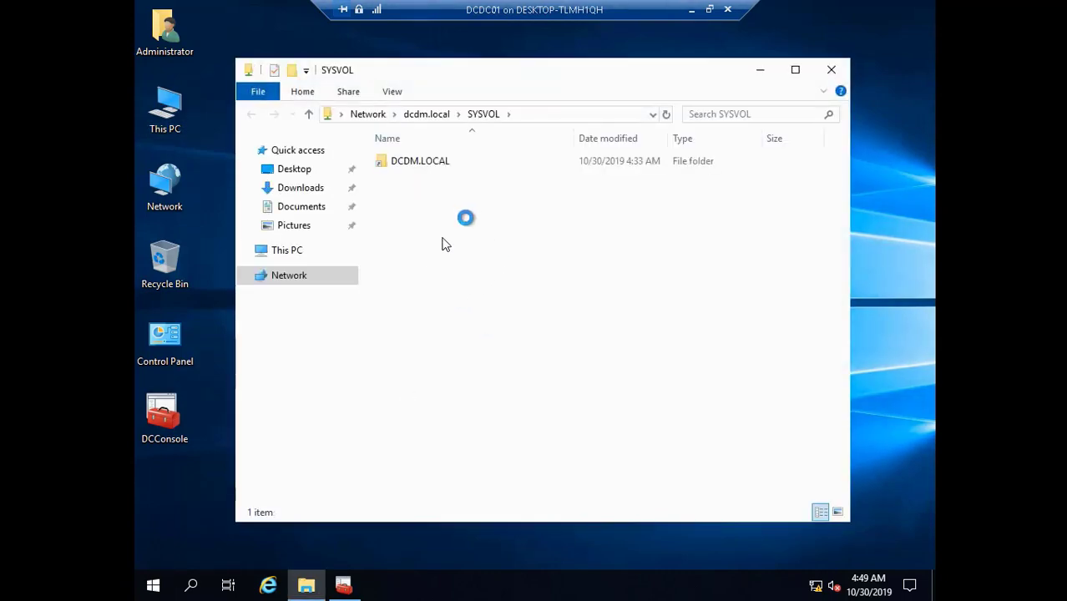
# - Paste the PolicyDefinitions folder into the Policies folder of DCDM.LOCAL in the SYSVOL share, and skip the video ahead past the copying
pyautogui.click(427, 160)
pyautogui.doubleClick(427, 163)
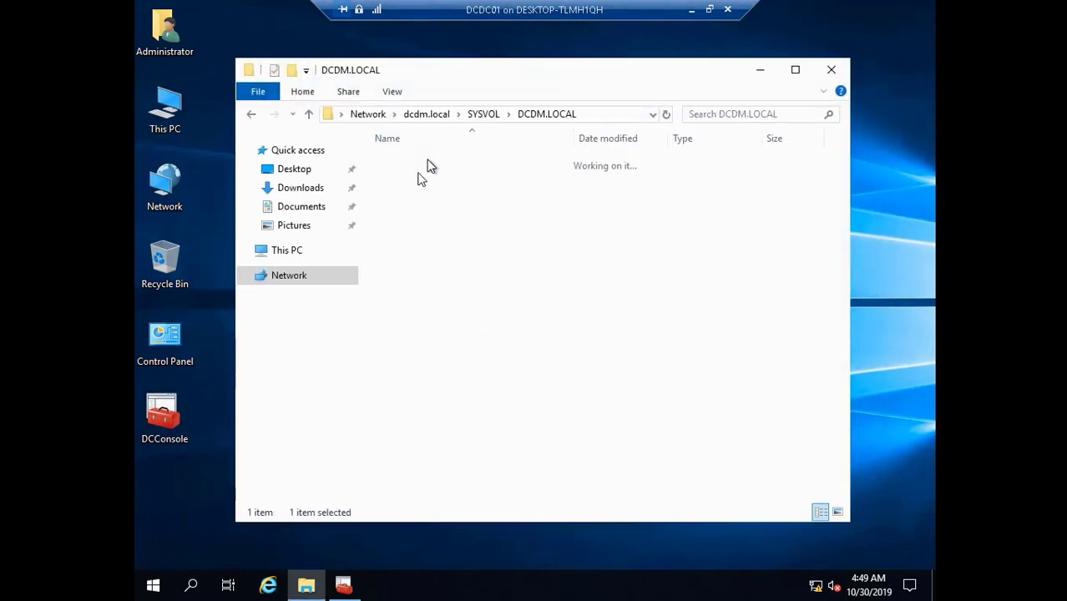
pyautogui.click(421, 163)
pyautogui.doubleClick(420, 162)
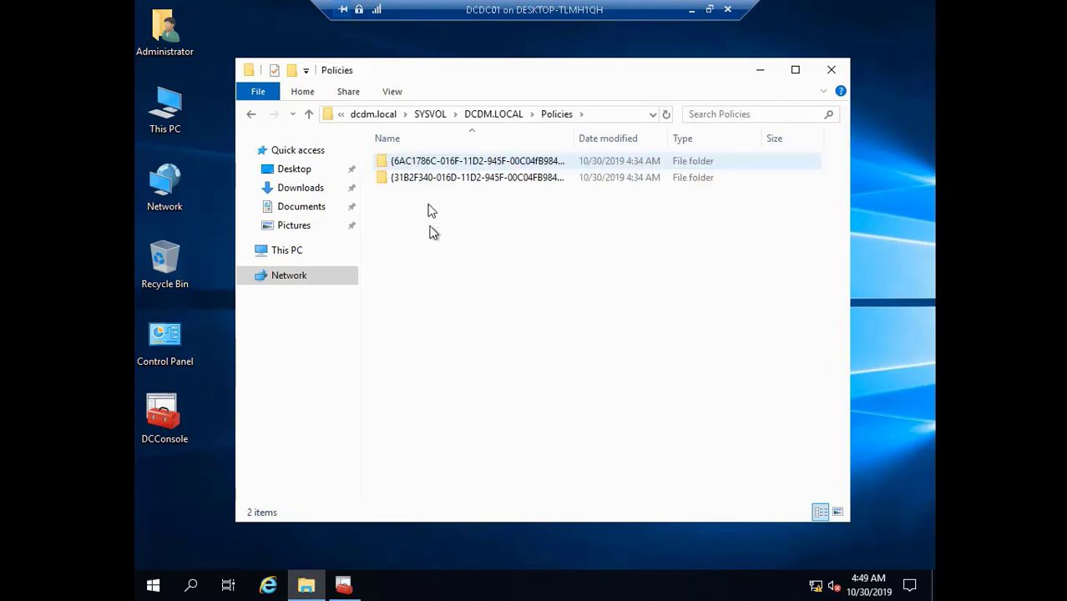
pyautogui.rightClick(443, 244)
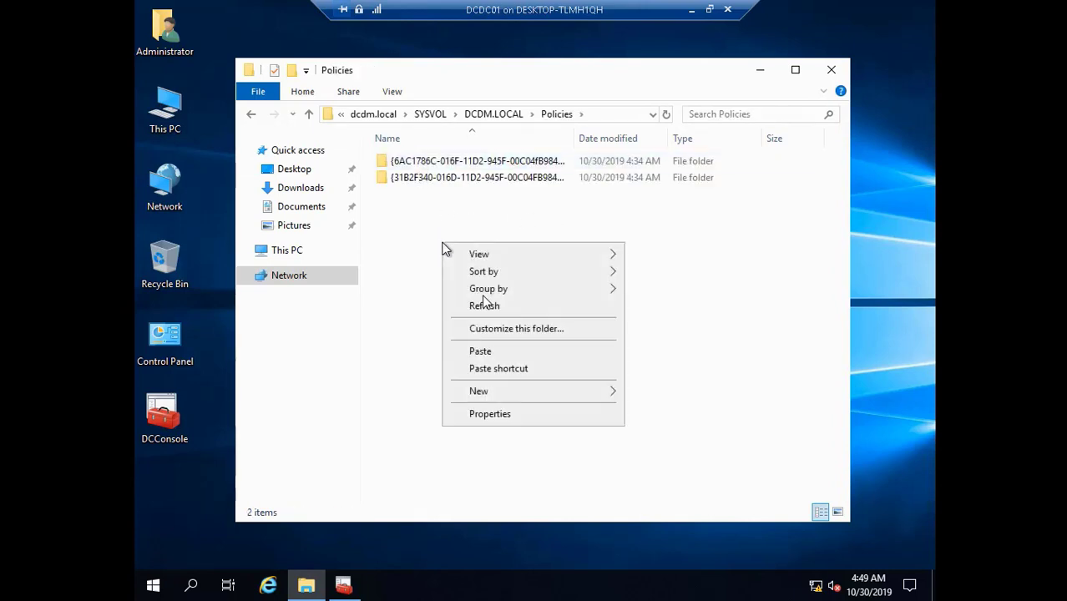
pyautogui.click(487, 351)
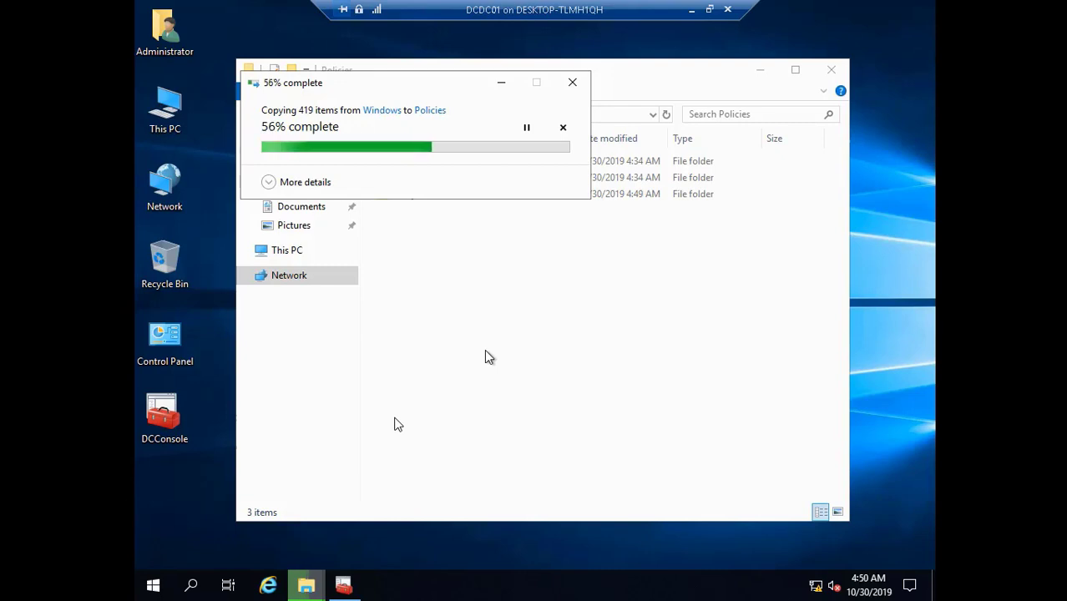
pyautogui.moveTo(209, 583)
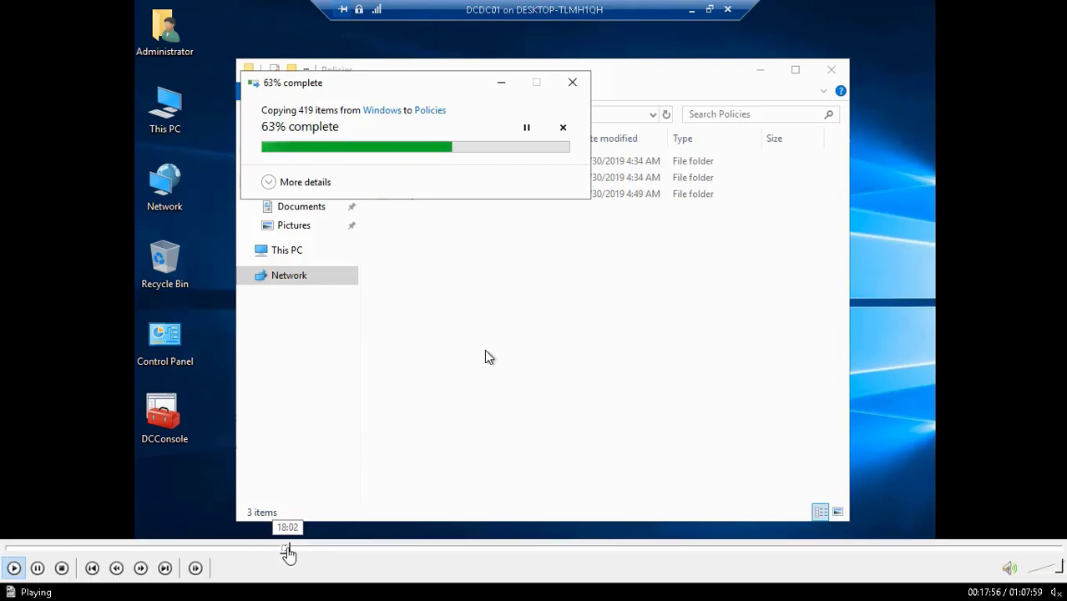
pyautogui.click(291, 549)
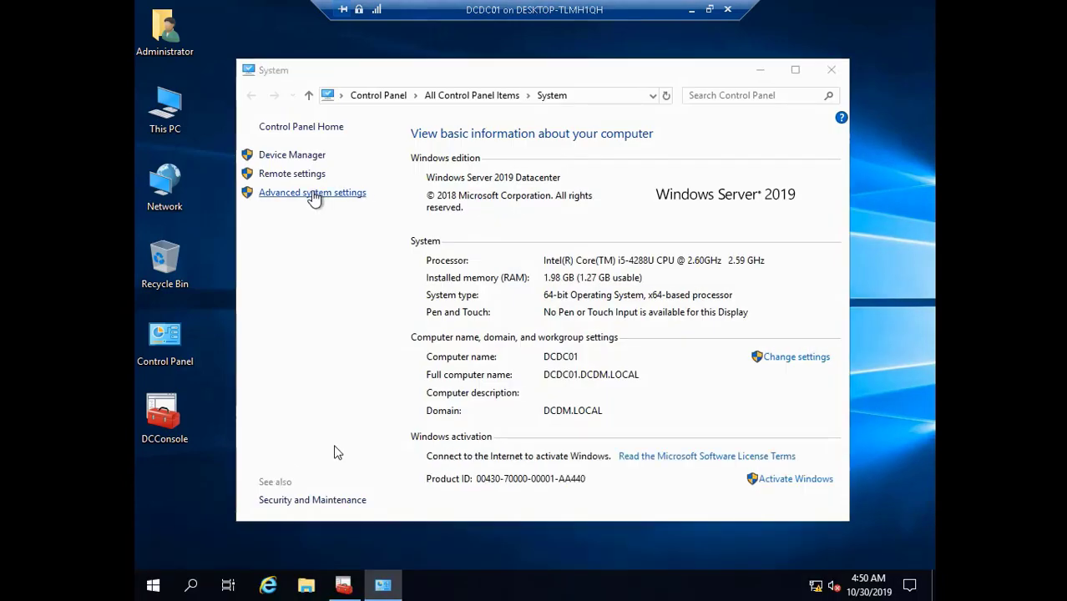
# - Open the Virtual Memory settings from the advanced performance options in DCDC01's System Properties
pyautogui.moveTo(263, 561)
pyautogui.click(37, 567)
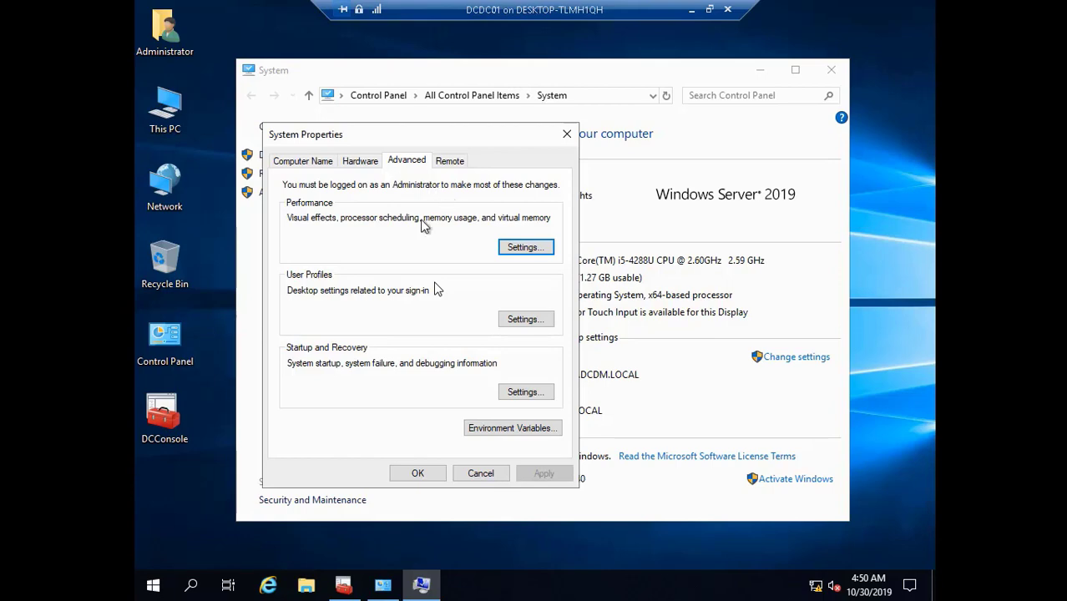
pyautogui.click(517, 247)
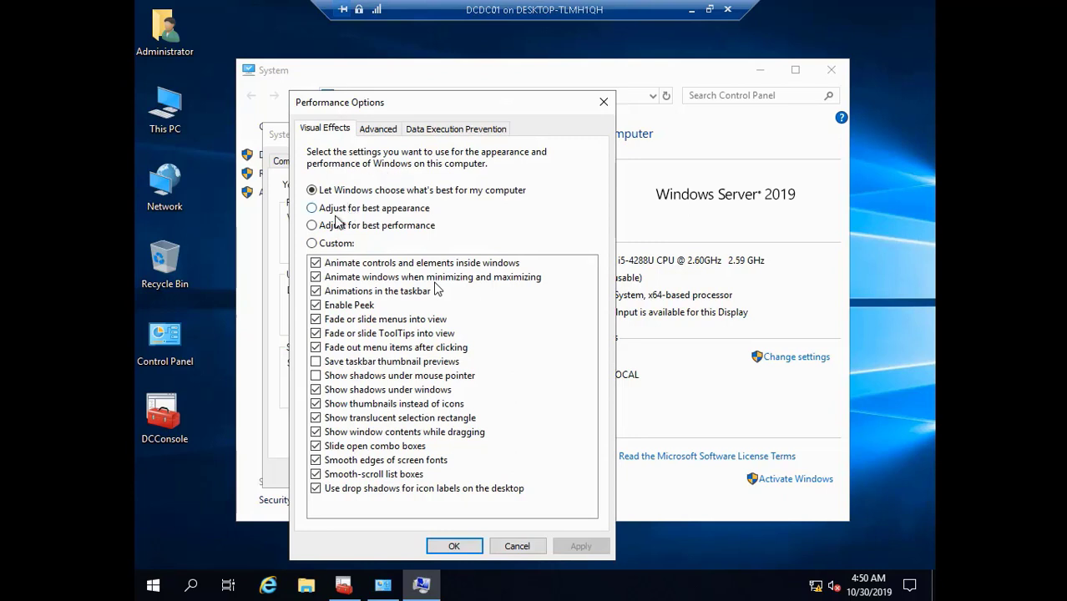
pyautogui.click(378, 131)
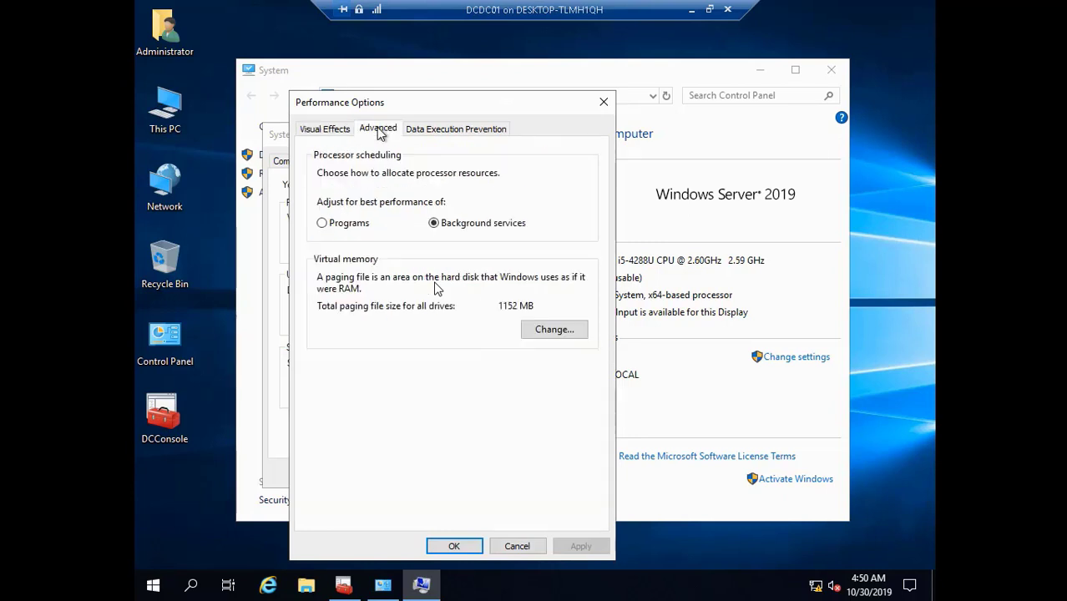
pyautogui.click(566, 337)
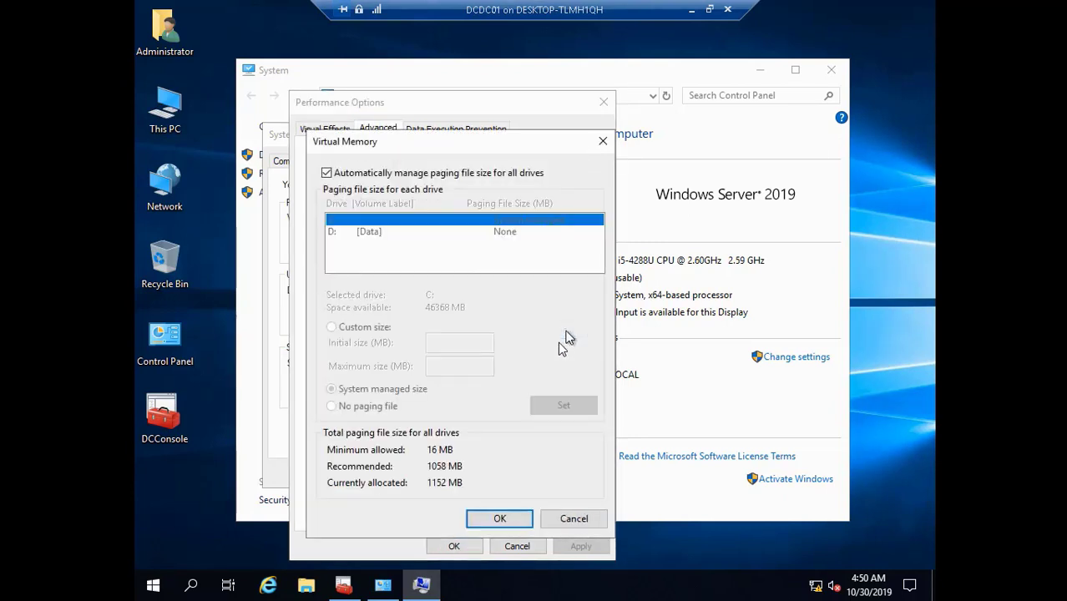
# - Disable automatic paging file management and give drive C: a custom paging file with initial size 5000 MB and maximum size 7000 MB
pyautogui.click(326, 173)
pyautogui.click(343, 329)
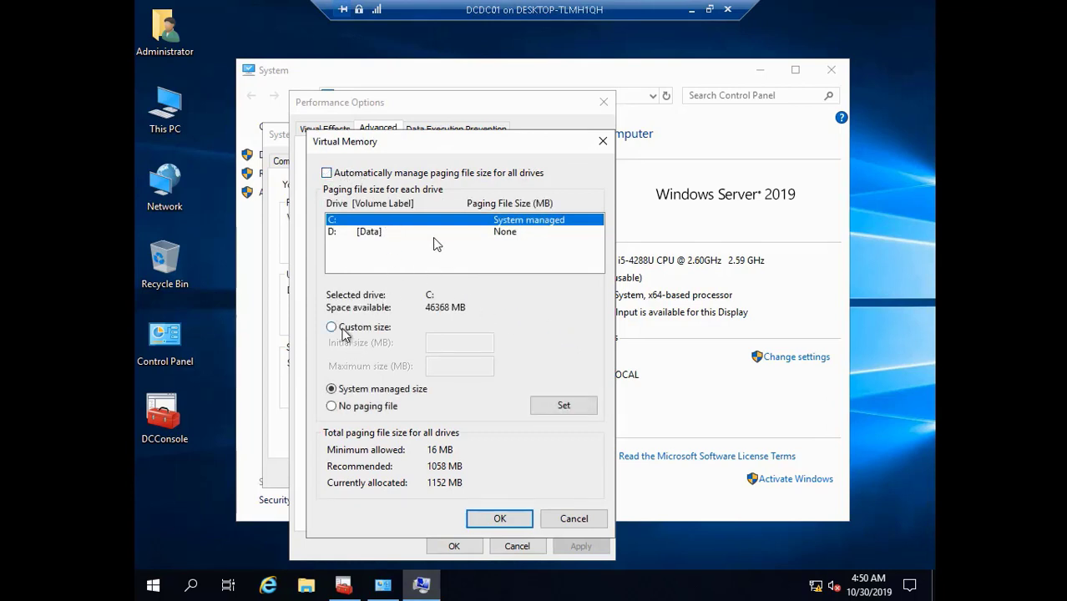
pyautogui.click(458, 345)
pyautogui.write('5000')
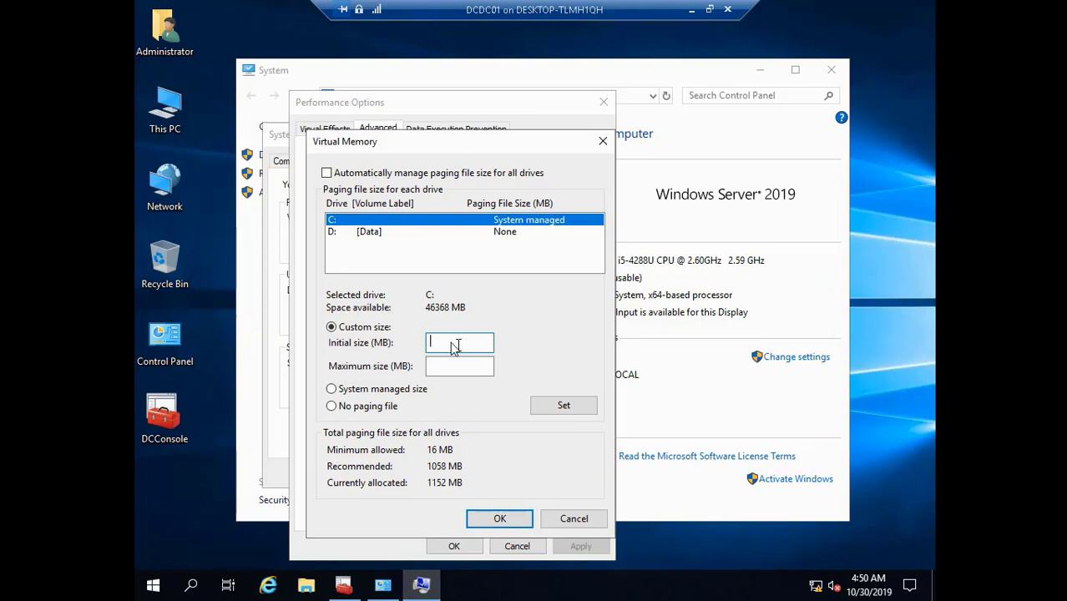
pyautogui.press('Tab')
pyautogui.write('7000')
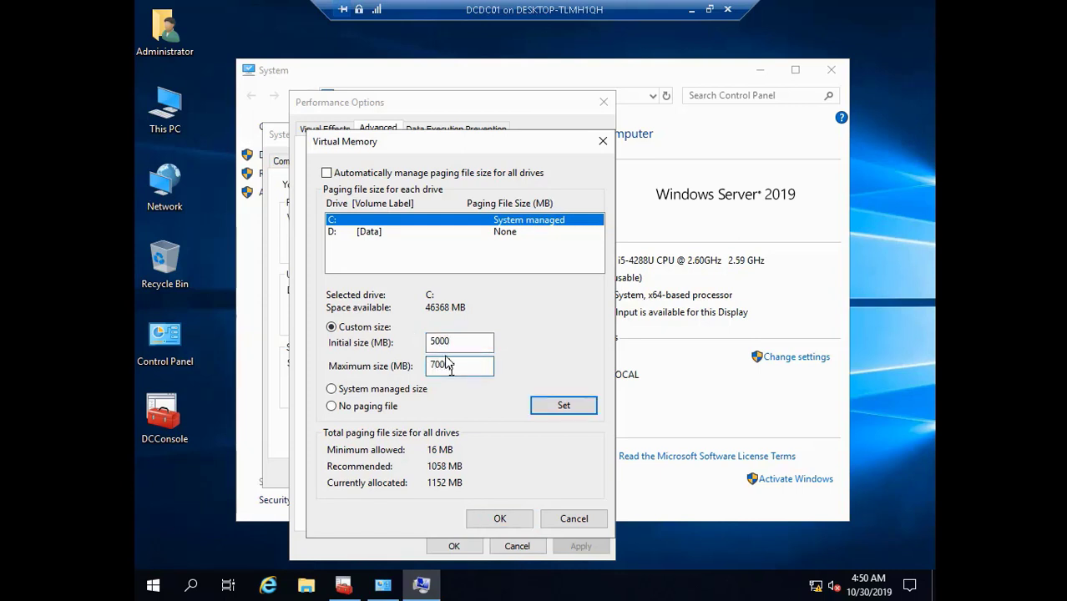
pyautogui.click(565, 408)
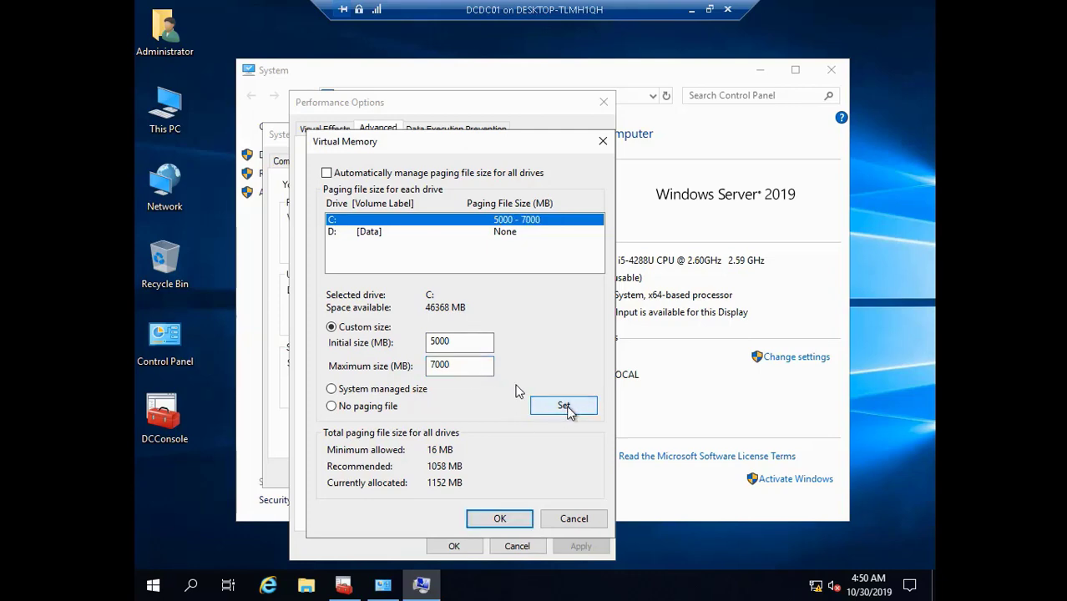
pyautogui.click(502, 521)
pyautogui.click(453, 546)
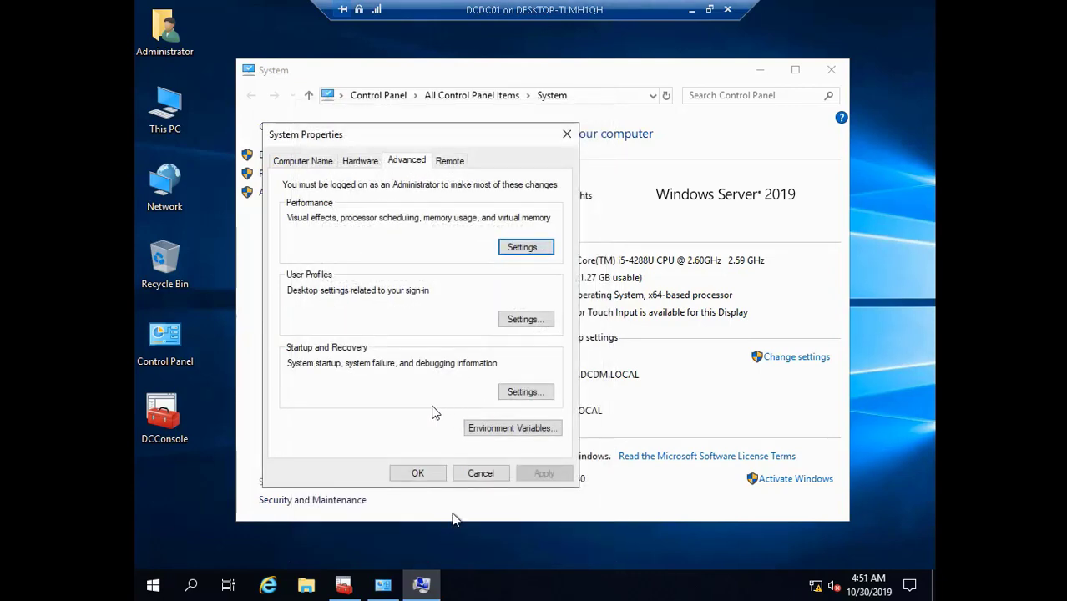
pyautogui.click(415, 474)
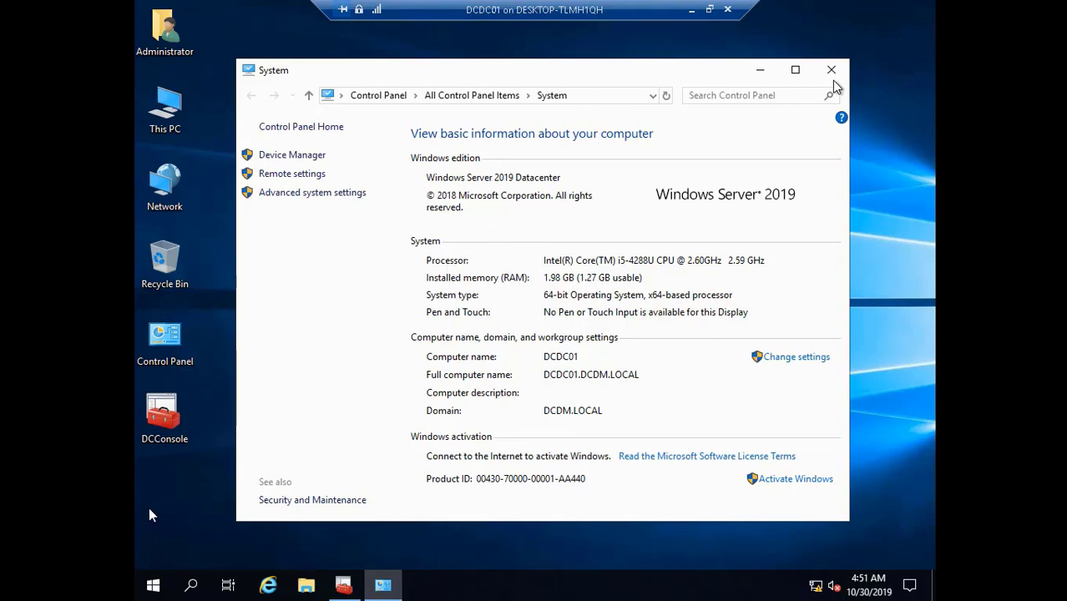
# - Clear the System and DCConsole windows from DCDC01's desktop and open This PC
pyautogui.moveTo(13, 568)
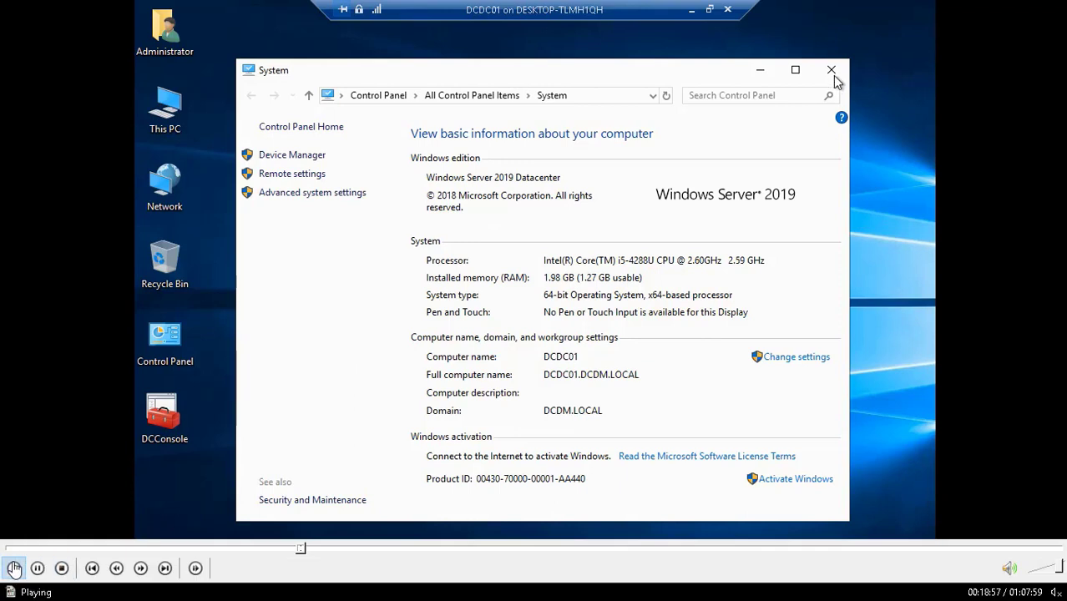
pyautogui.click(832, 72)
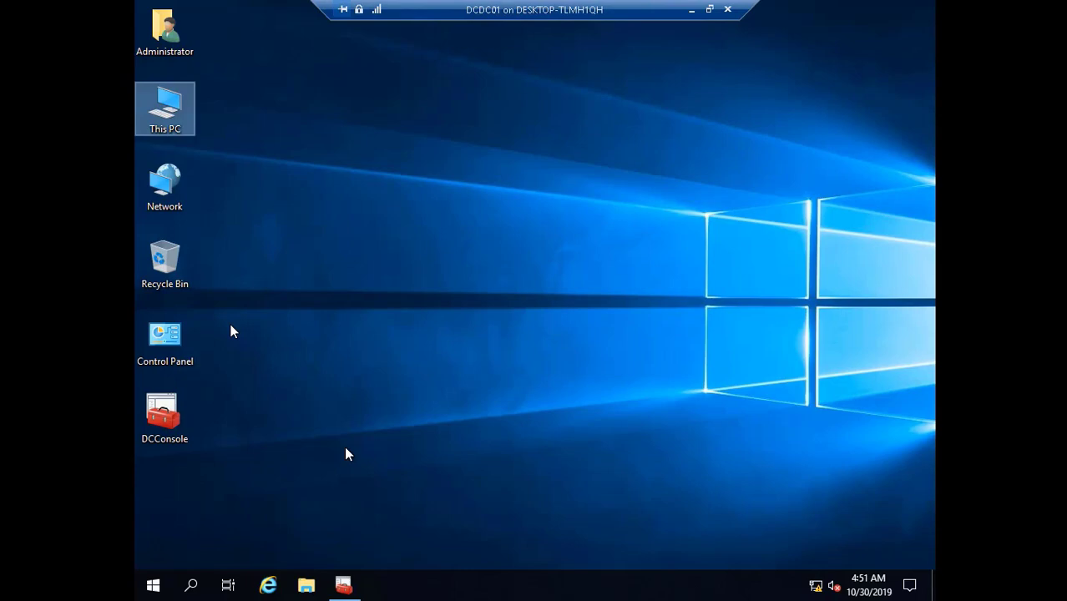
pyautogui.click(343, 585)
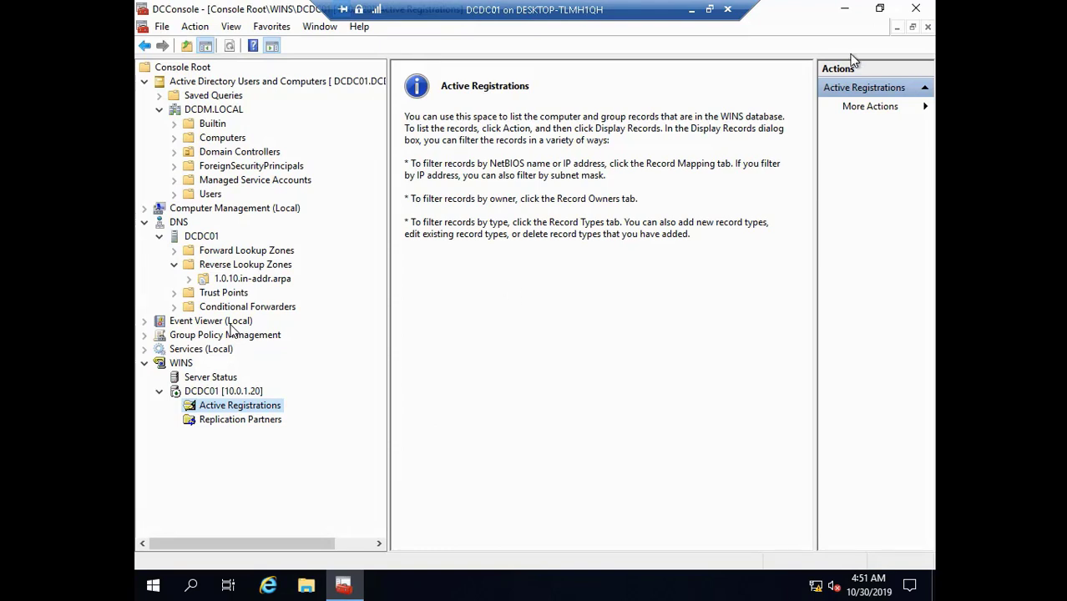
pyautogui.click(844, 9)
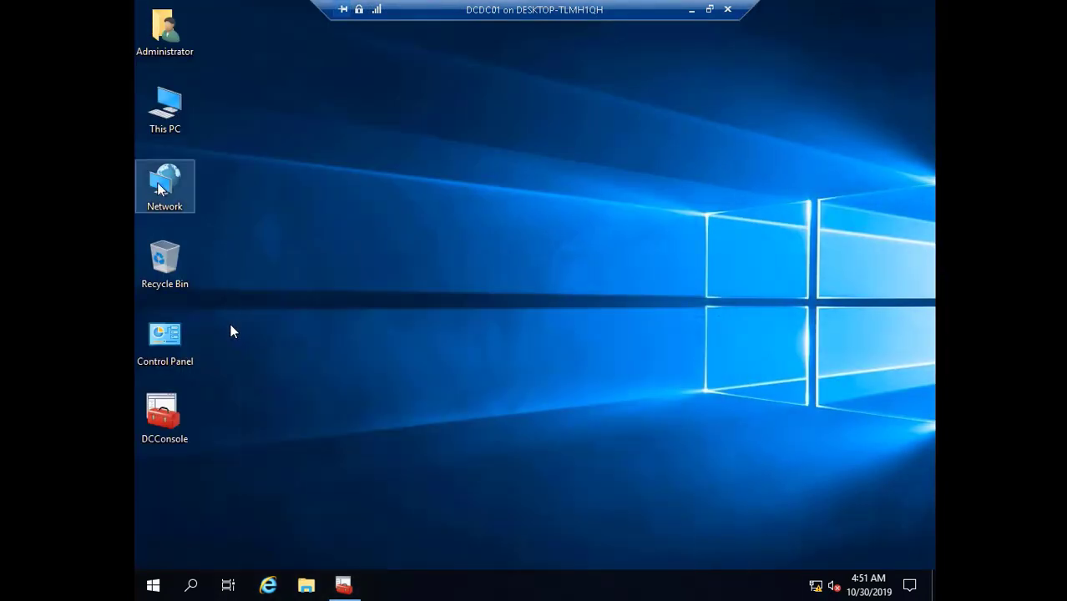
pyautogui.doubleClick(164, 126)
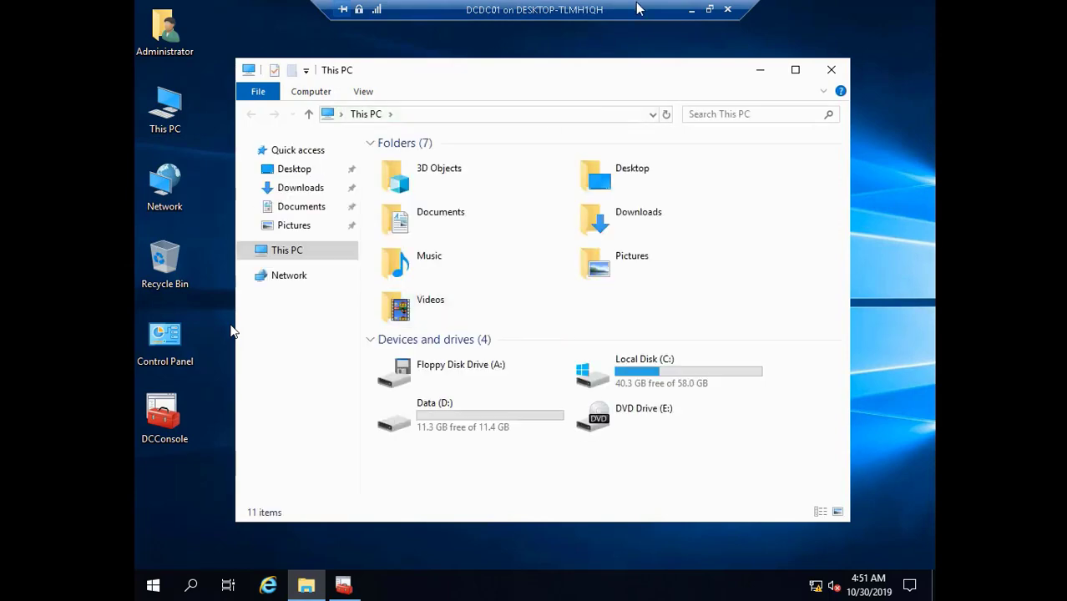
# - Switch to the host computer and copy the DC google Domain Scripts folder from AD Tools Collection on Data (D:)
pyautogui.click(709, 9)
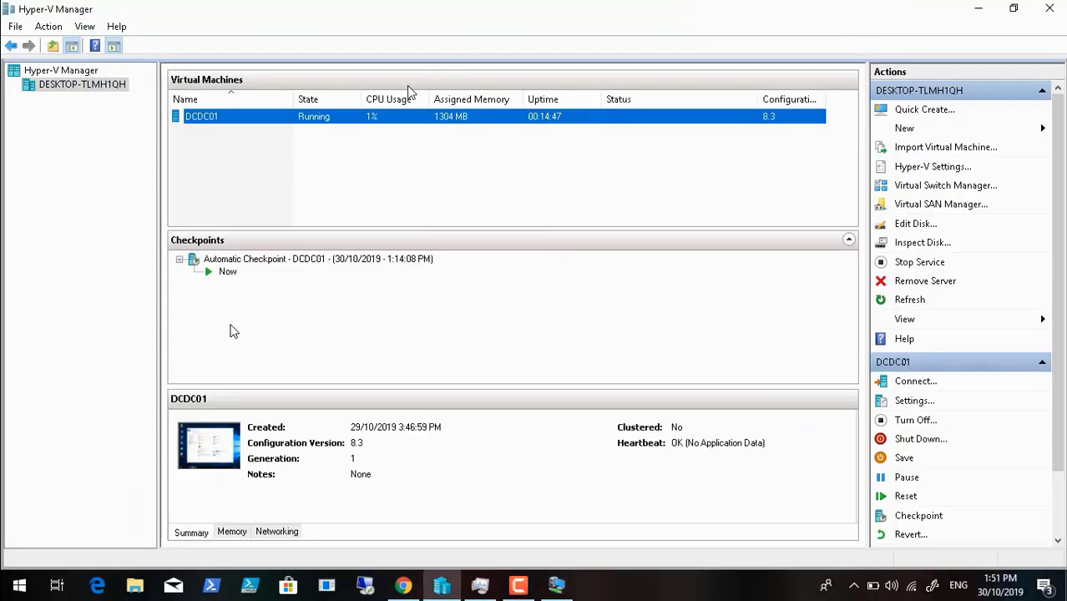
pyautogui.click(977, 8)
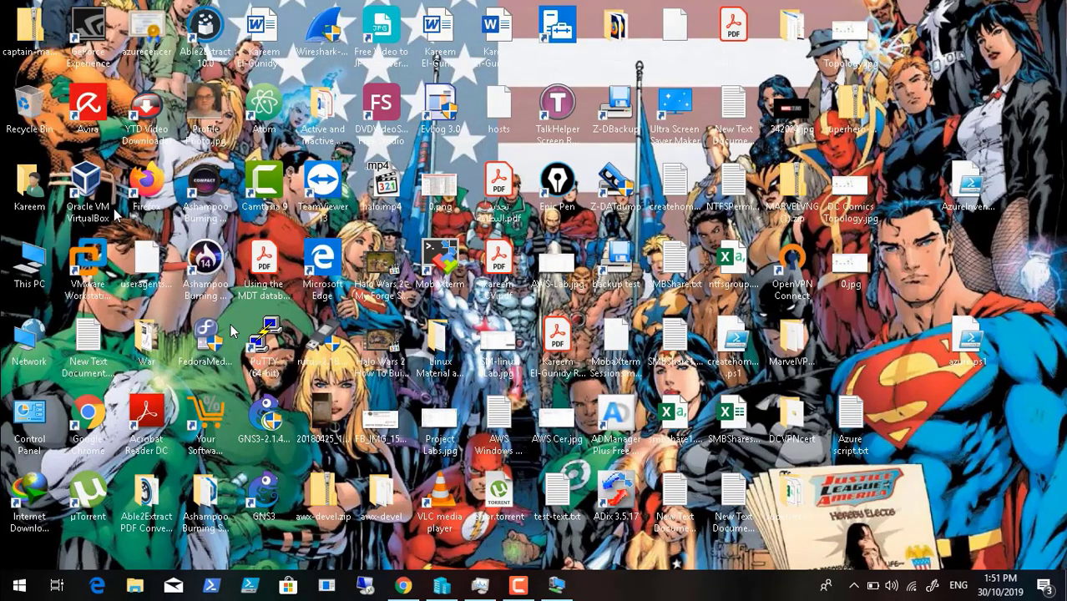
pyautogui.doubleClick(33, 265)
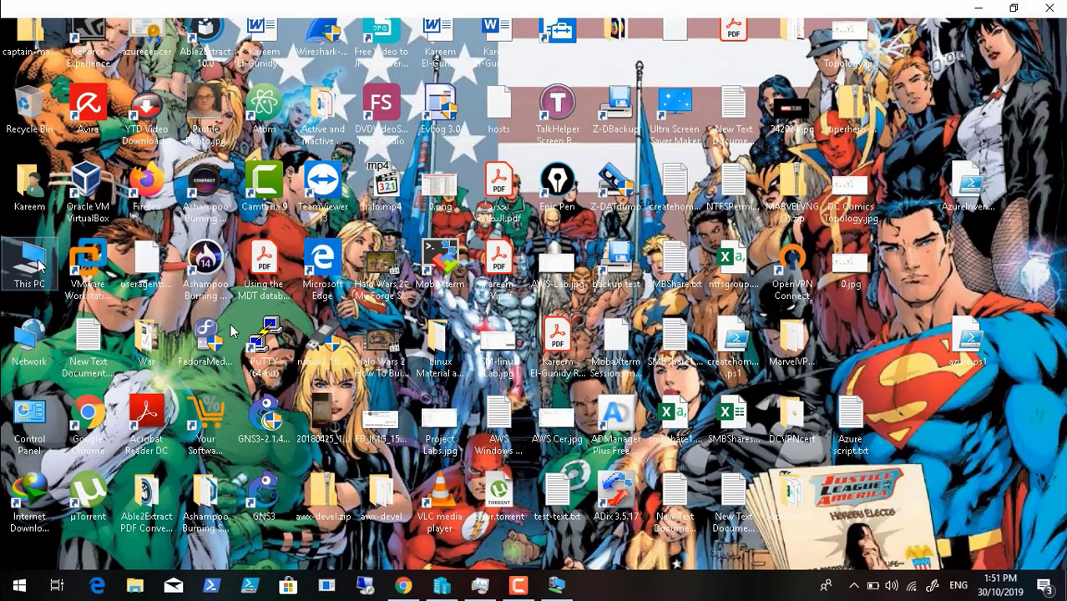
pyautogui.click(615, 264)
pyautogui.doubleClick(615, 264)
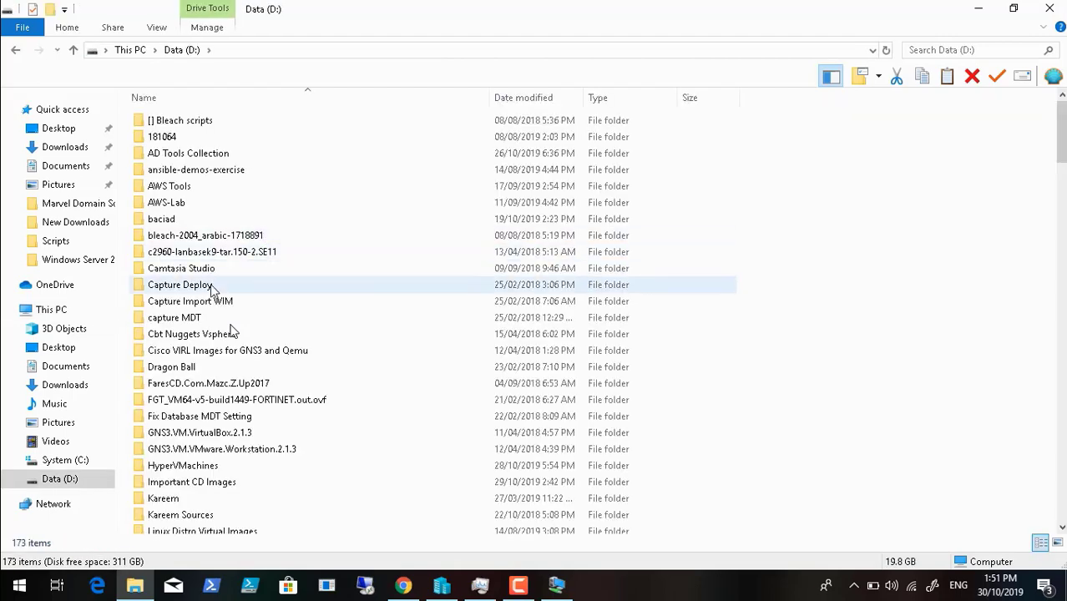
pyautogui.doubleClick(200, 157)
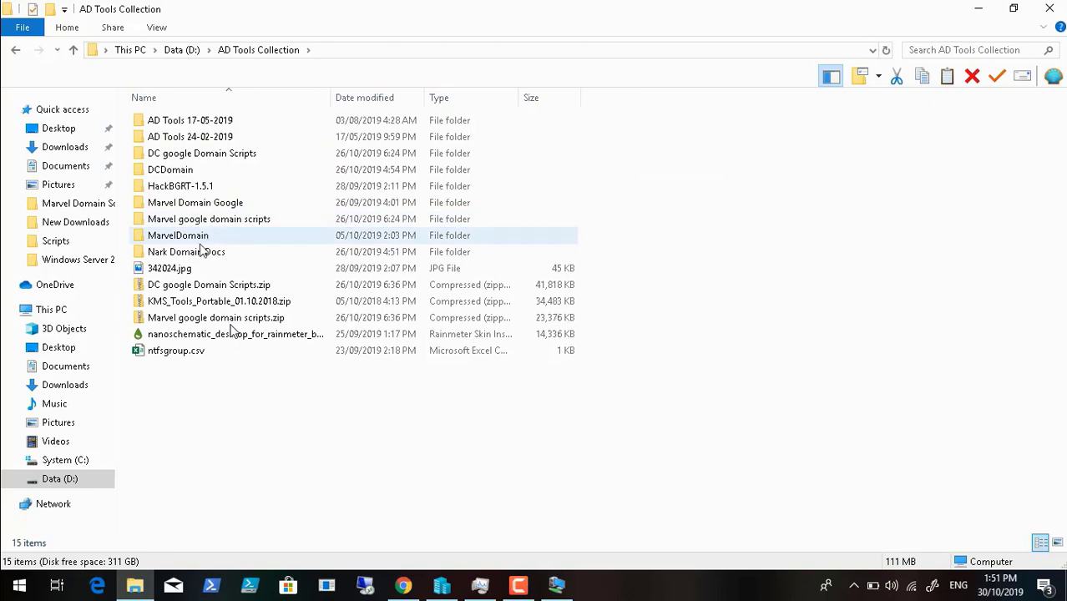
pyautogui.click(181, 159)
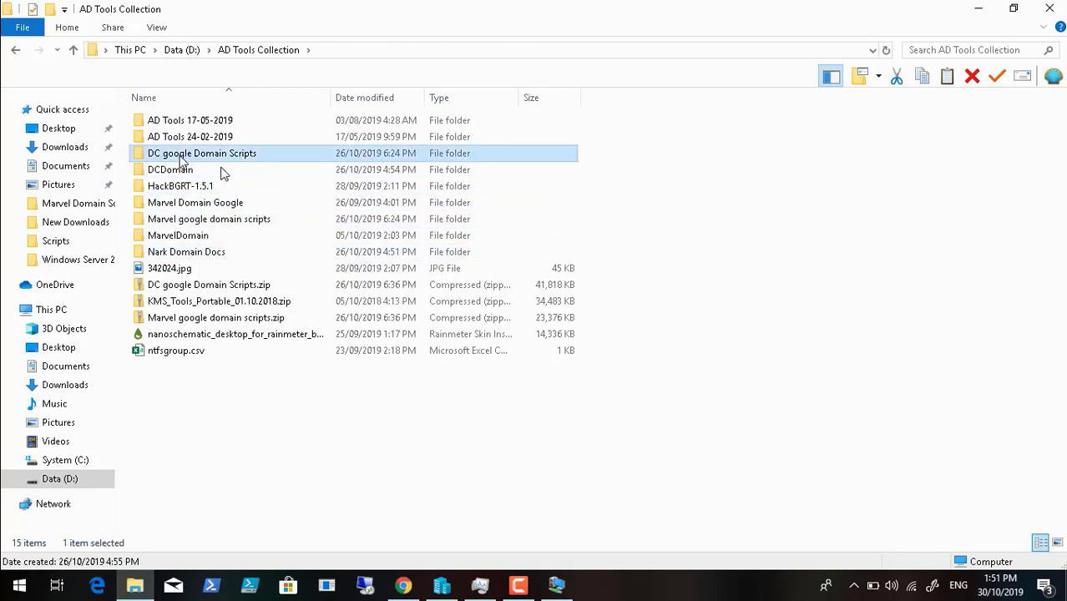
pyautogui.rightClick(181, 157)
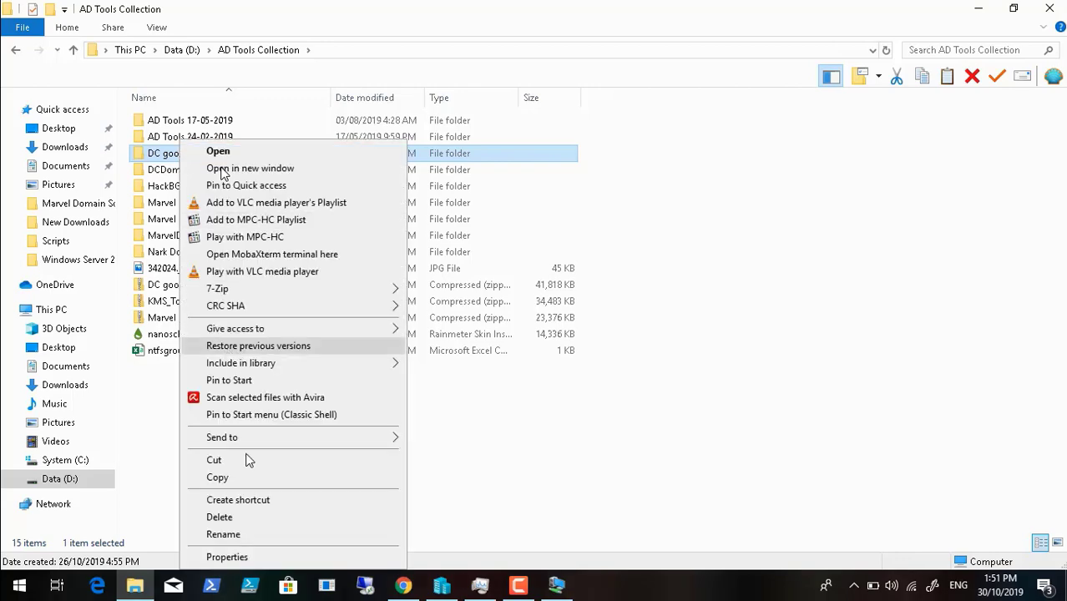
pyautogui.click(250, 480)
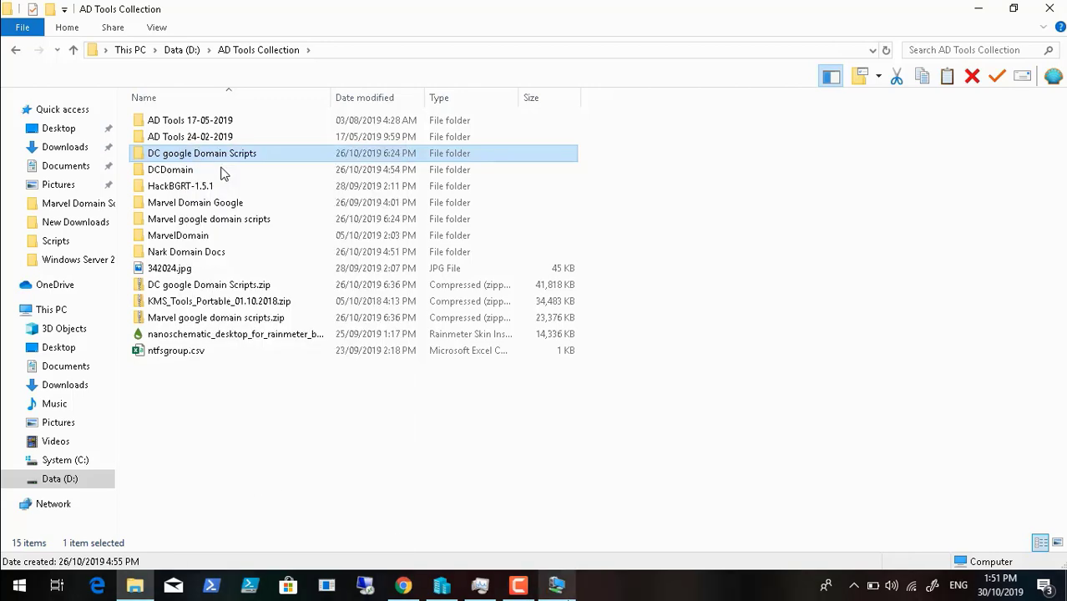
# - Try to paste the copied scripts folder into the Data (D:) drive of the DCDC01 virtual machine
pyautogui.click(557, 586)
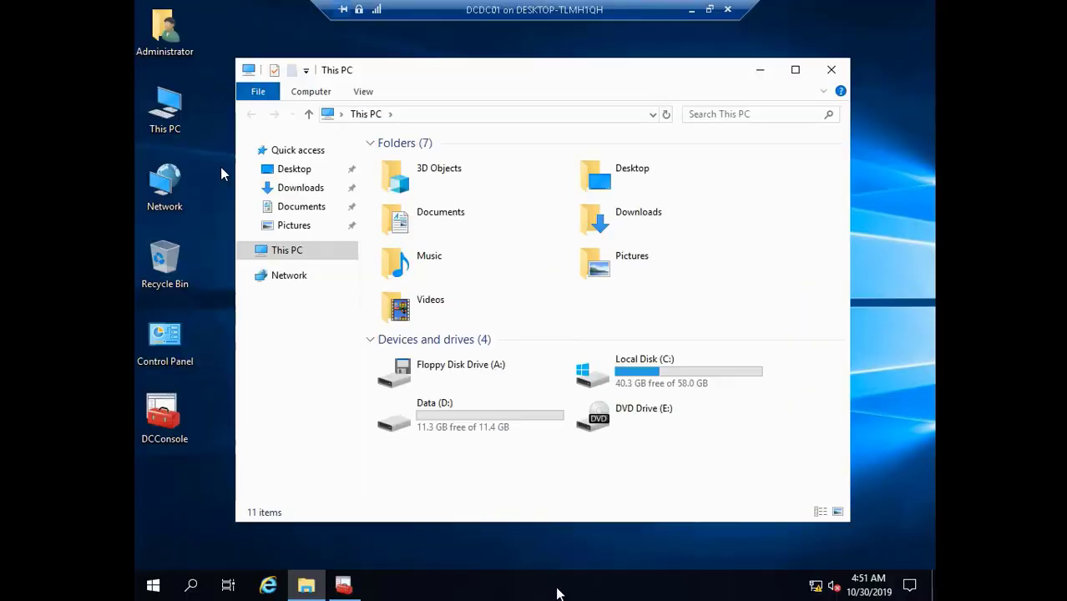
pyautogui.doubleClick(464, 427)
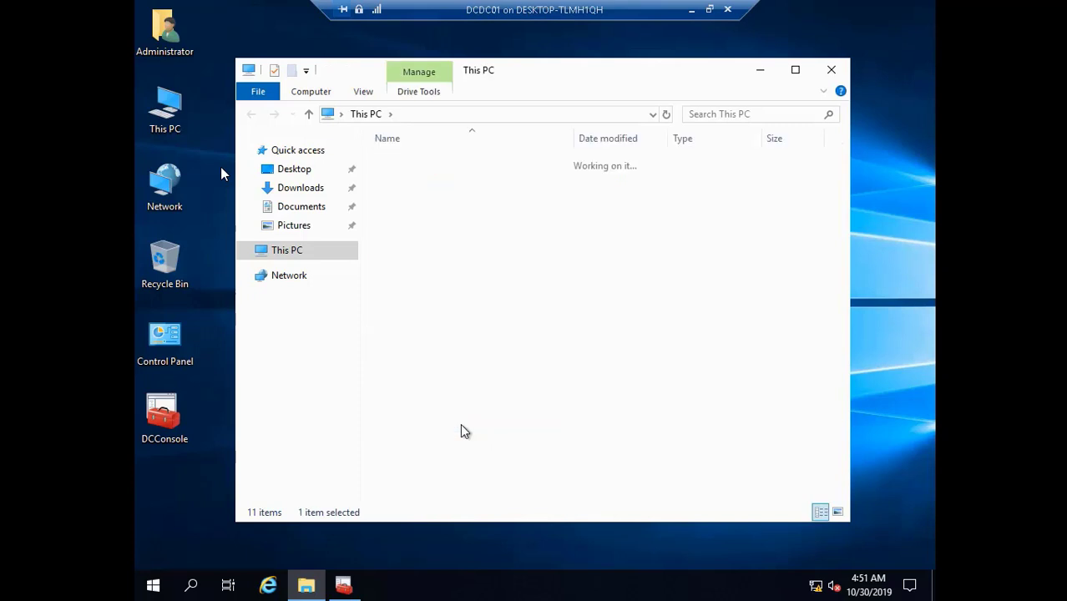
pyautogui.rightClick(413, 228)
pyautogui.click(465, 338)
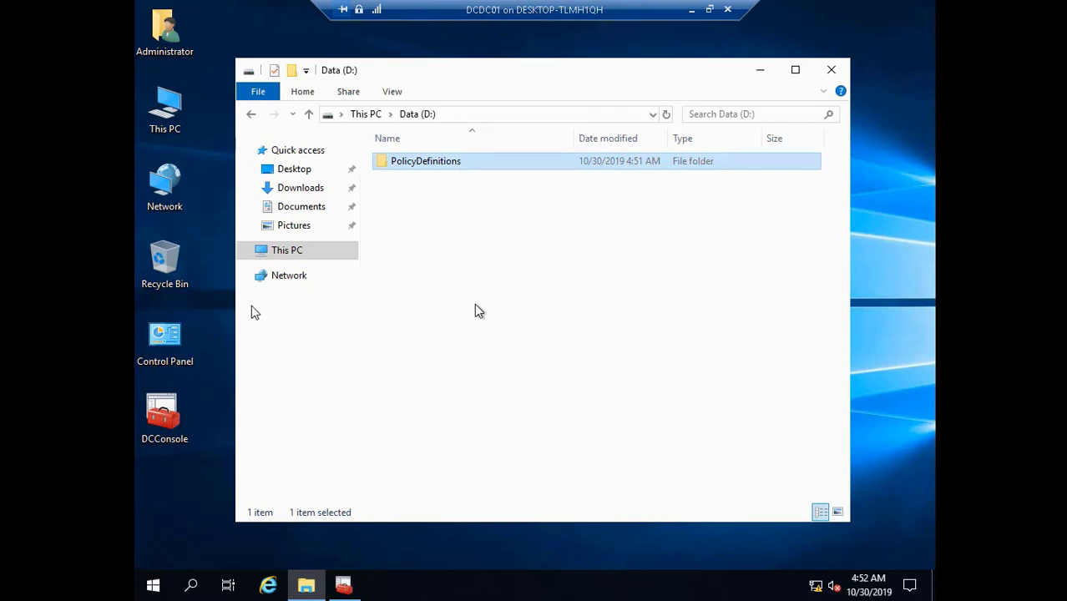
# - Permanently delete the PolicyDefinitions folder from DCDC01's Data (D:) drive and open the Network location
pyautogui.hotkey('shift', 'Delete')
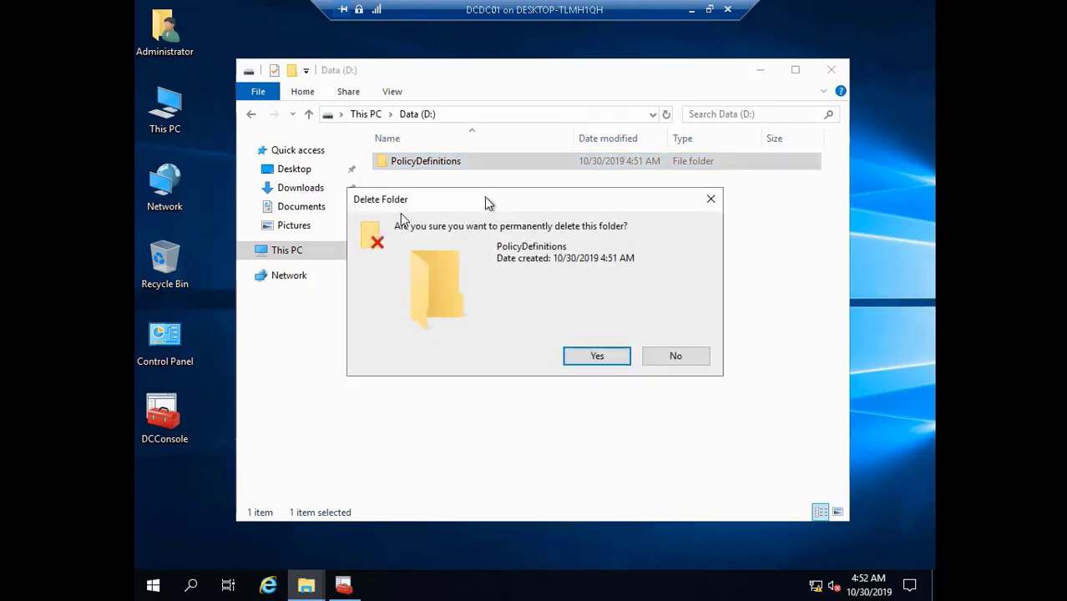
pyautogui.click(596, 356)
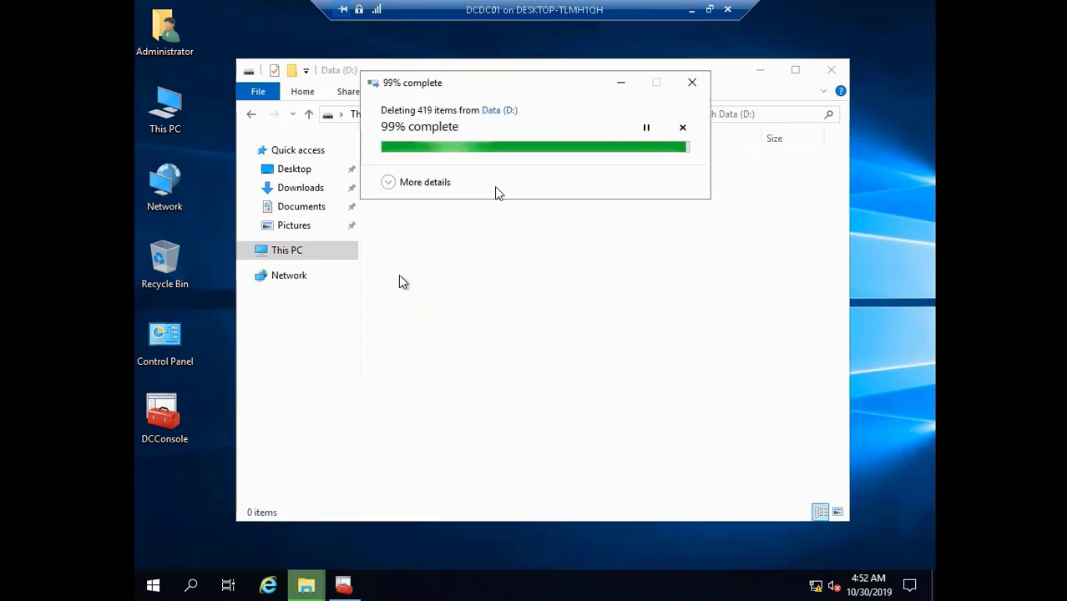
pyautogui.click(288, 278)
pyautogui.click(243, 276)
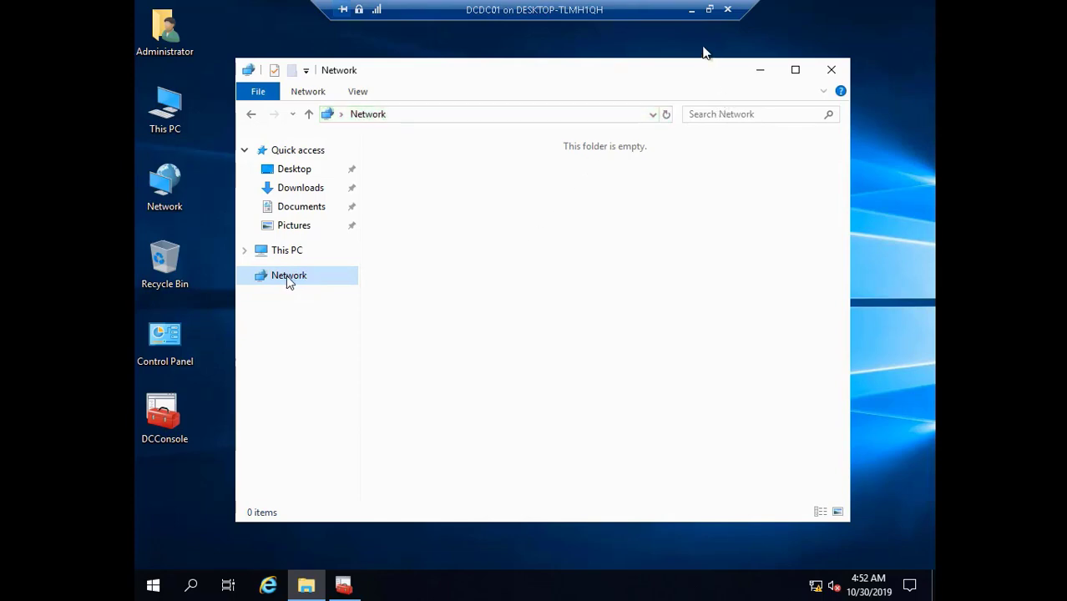
# - Copy the DC google Domain Scripts folder on the host again and return to the DCDC01 virtual machine
pyautogui.click(692, 14)
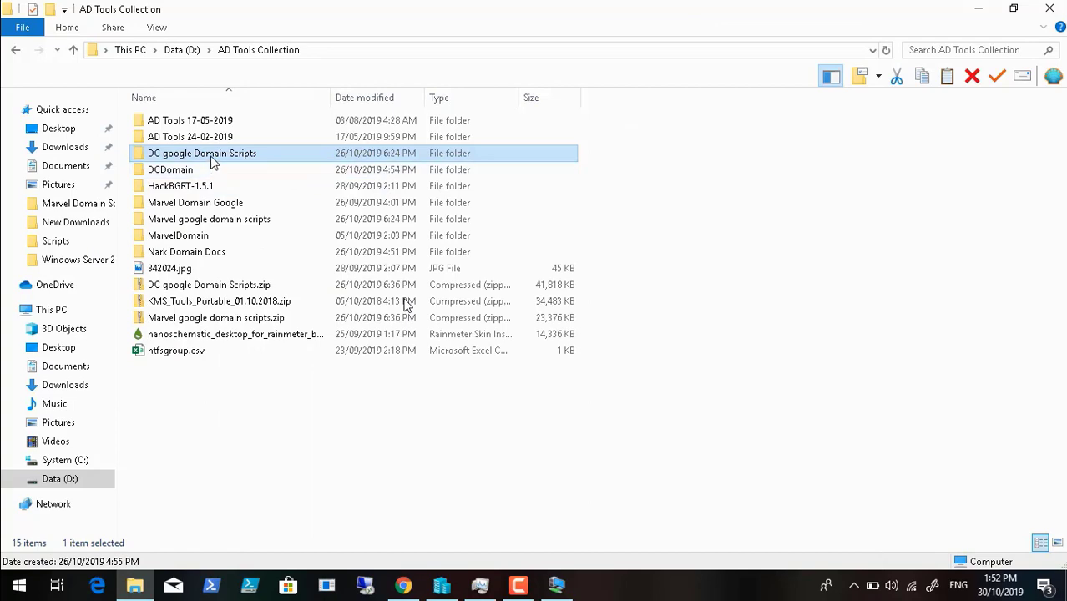
pyautogui.rightClick(211, 162)
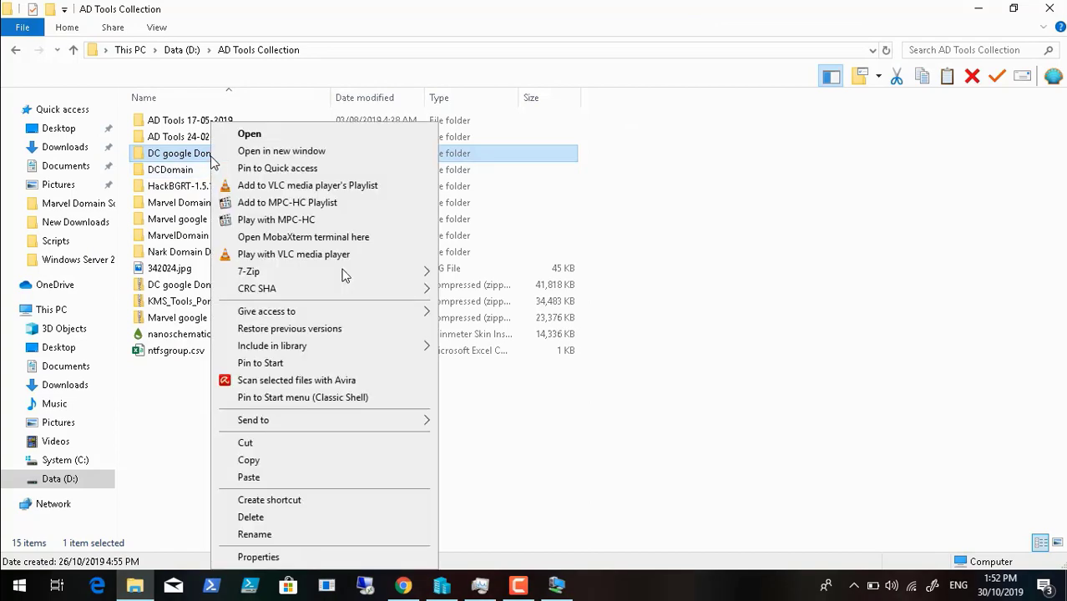
pyautogui.click(281, 464)
pyautogui.click(555, 584)
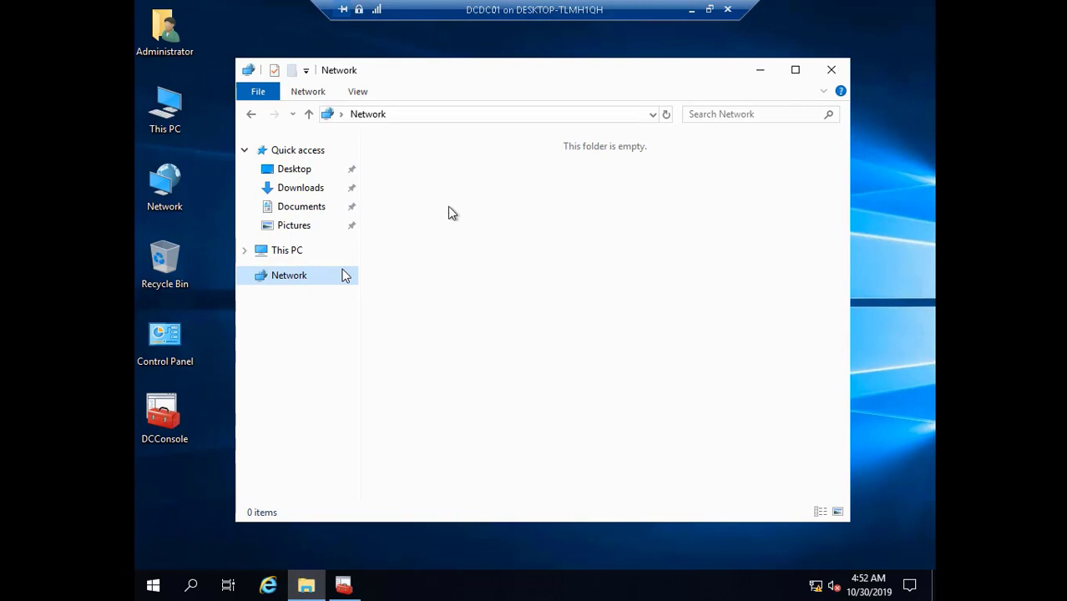
# - Take the DCDC01 connection out of full screen and check its clipboard options for a way to transfer files
pyautogui.click(709, 9)
pyautogui.click(242, 33)
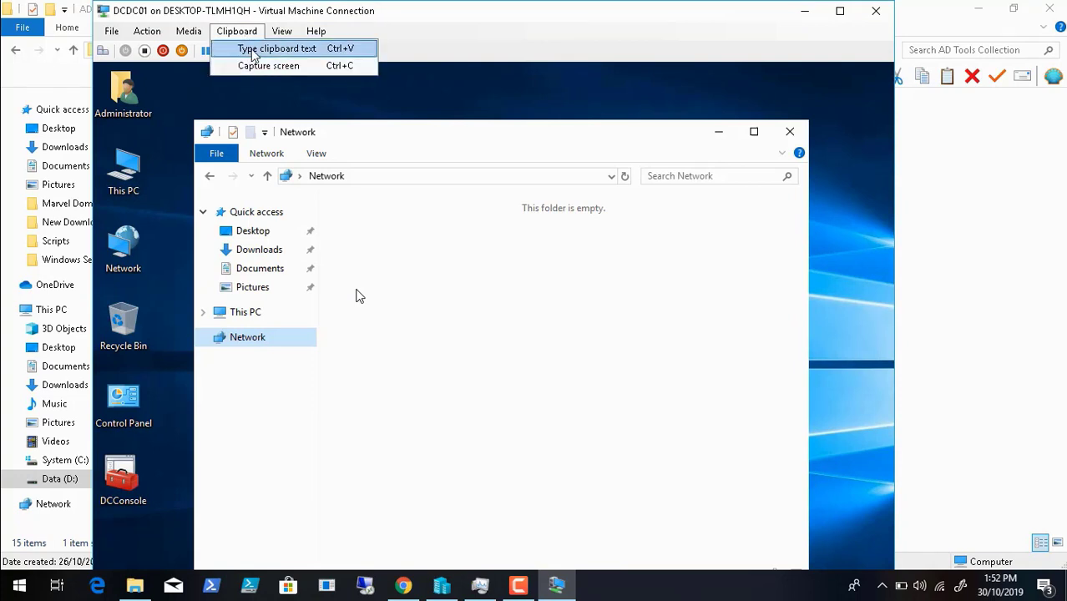
pyautogui.moveTo(281, 573)
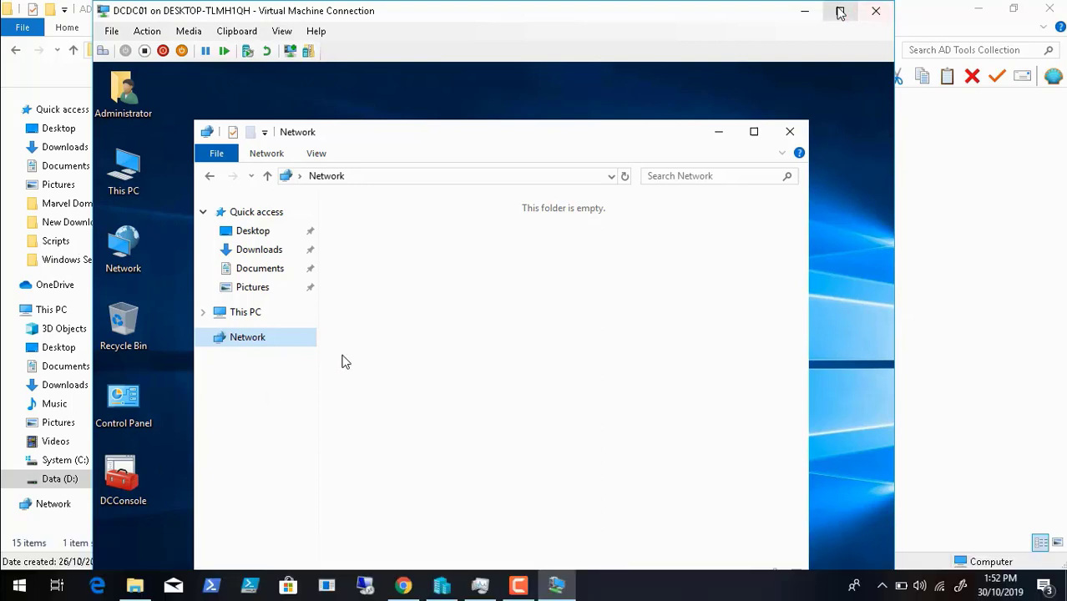
# - Switch to Hyper-V Manager and deselect Guest services in the Integration Services settings of DCDC01
pyautogui.click(442, 586)
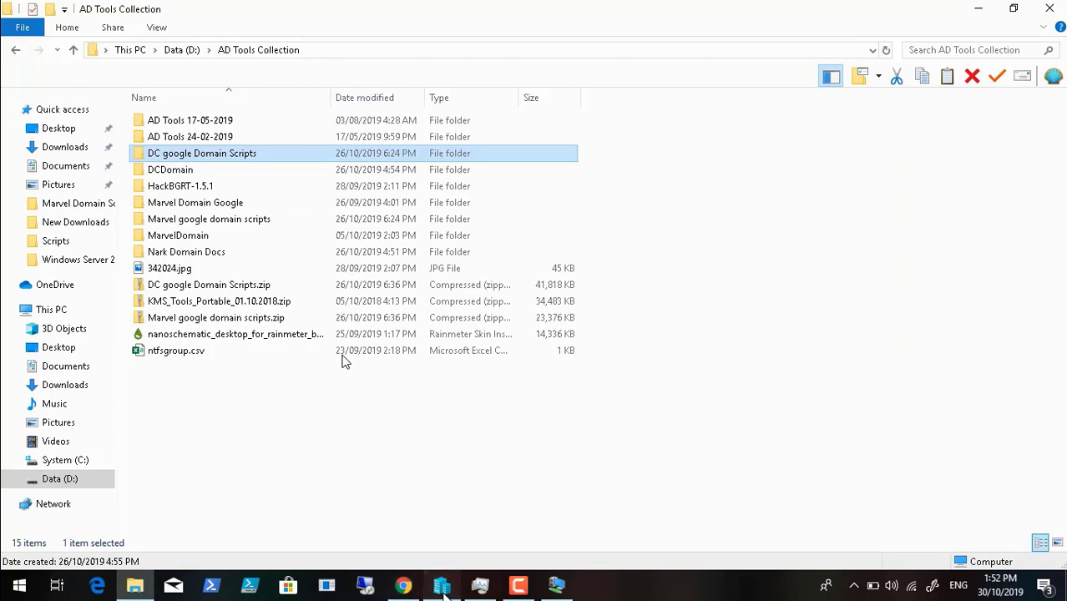
pyautogui.click(443, 588)
pyautogui.click(914, 401)
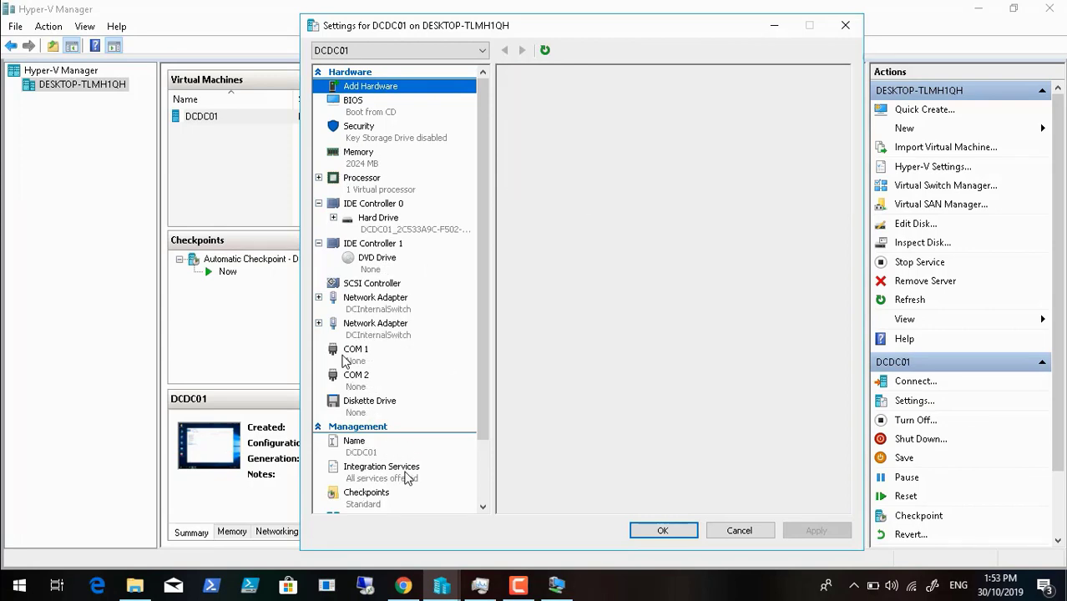
pyautogui.click(409, 477)
pyautogui.click(577, 228)
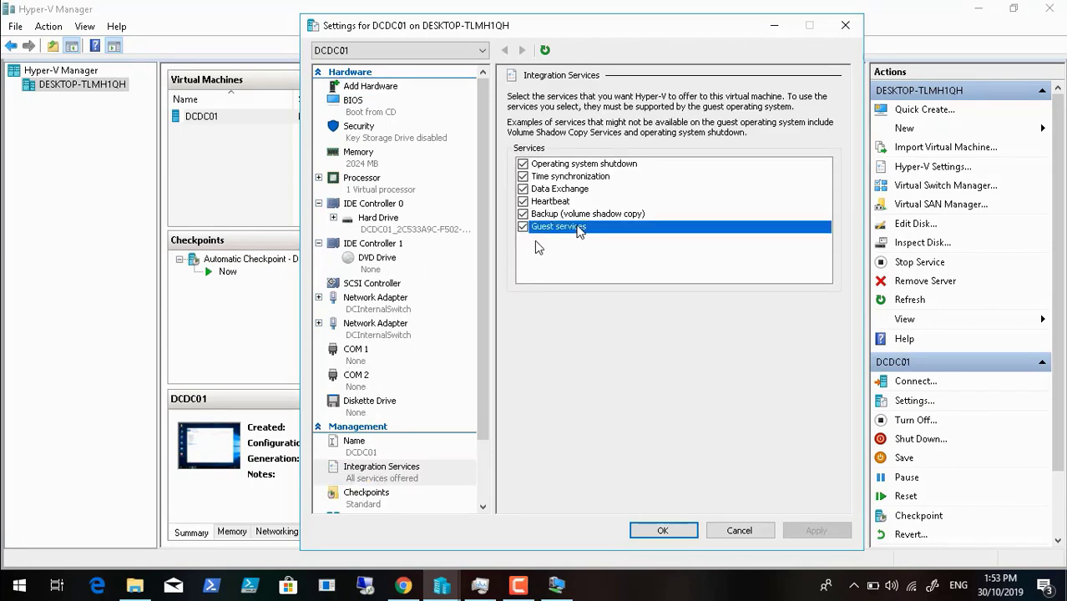
pyautogui.click(524, 227)
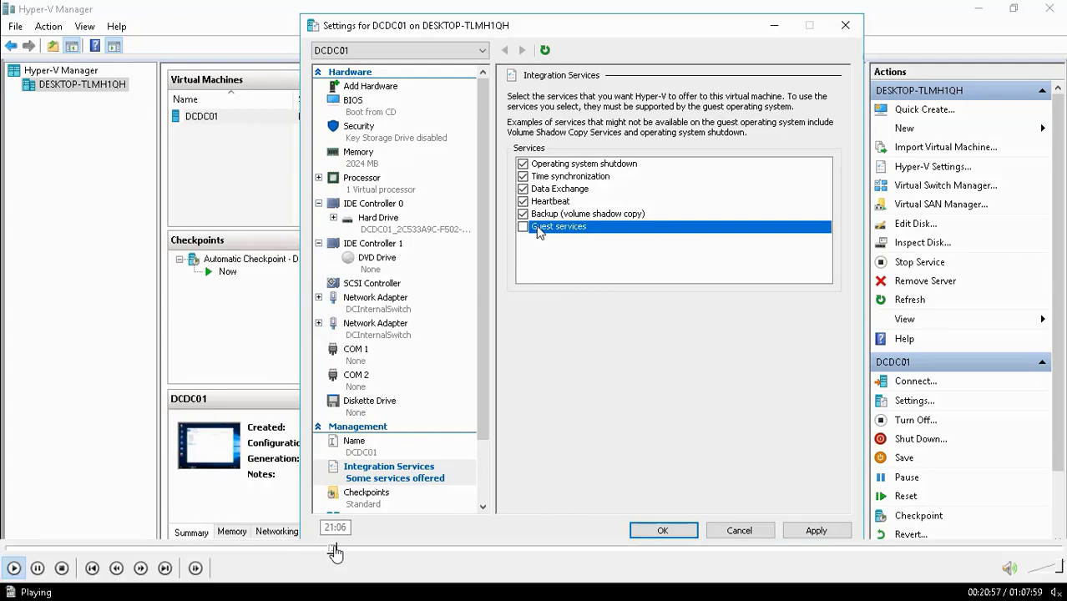
pyautogui.click(342, 551)
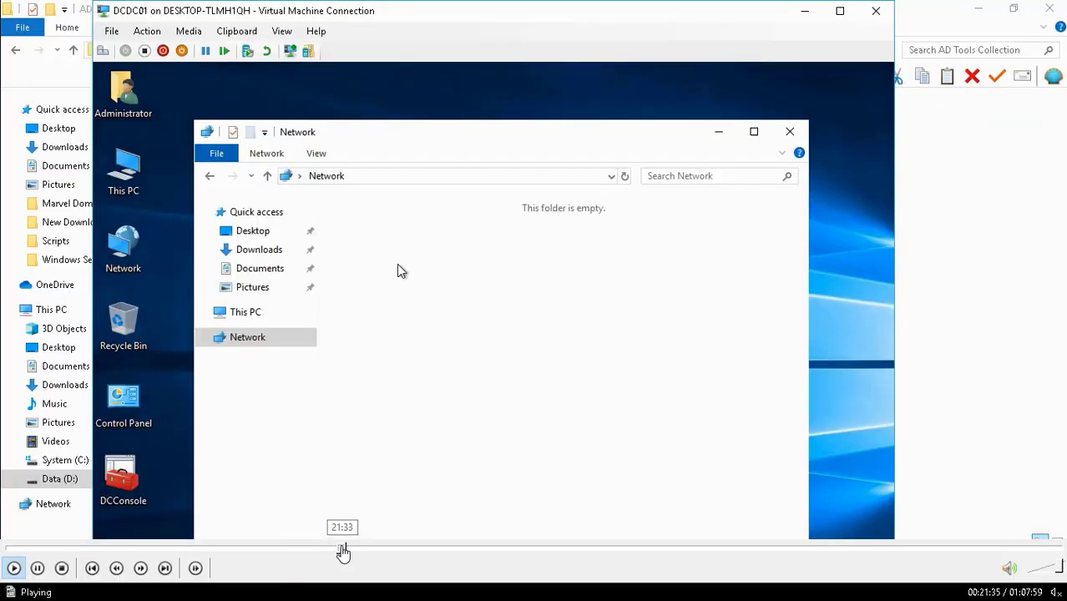
pyautogui.click(346, 551)
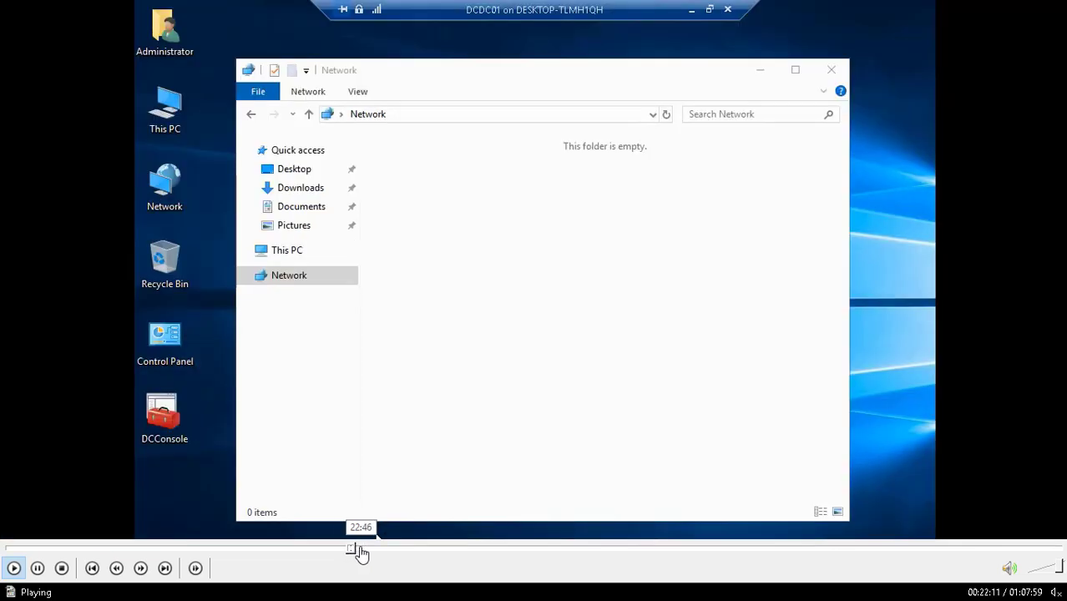
pyautogui.click(361, 551)
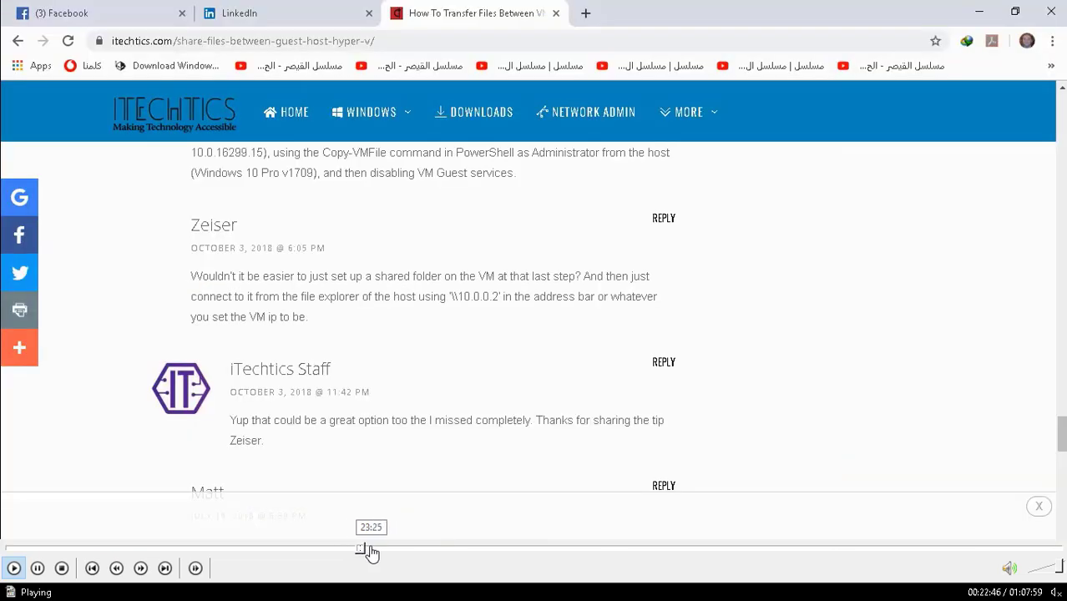
pyautogui.click(374, 551)
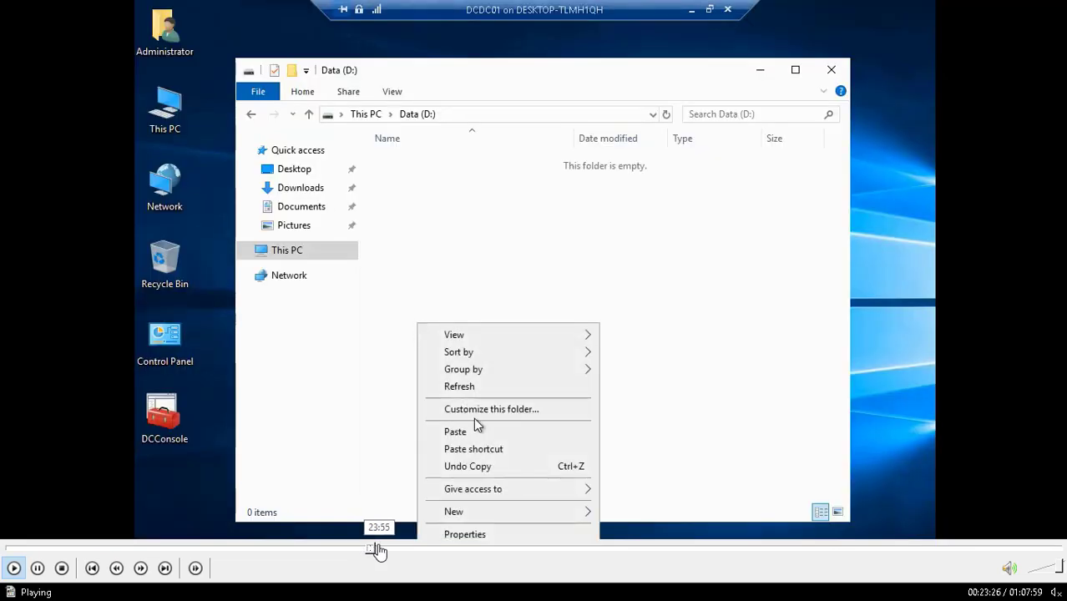
pyautogui.click(381, 551)
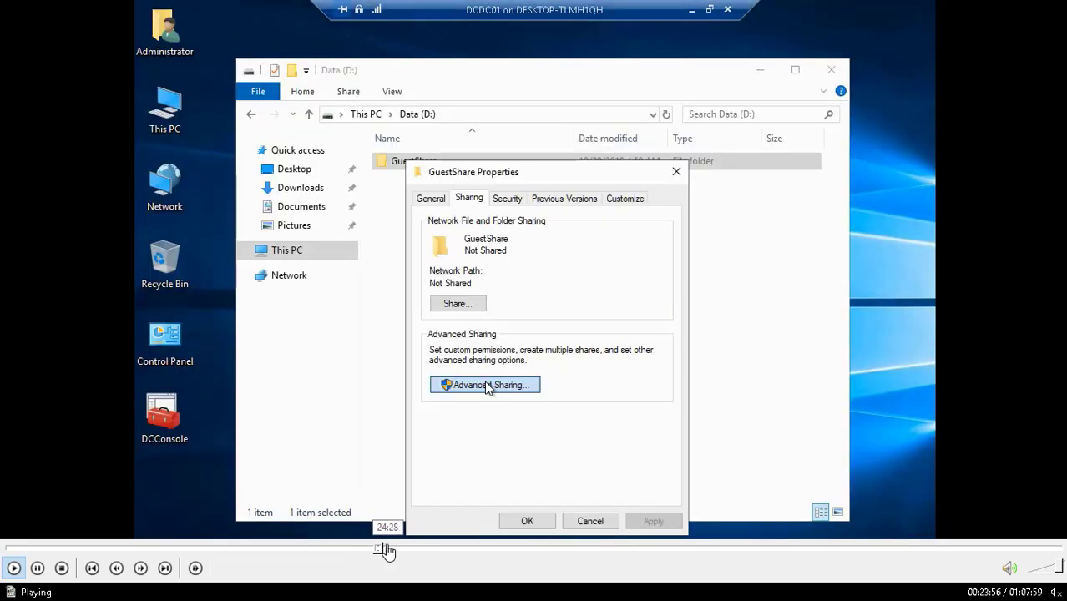
pyautogui.click(378, 551)
pyautogui.click(367, 551)
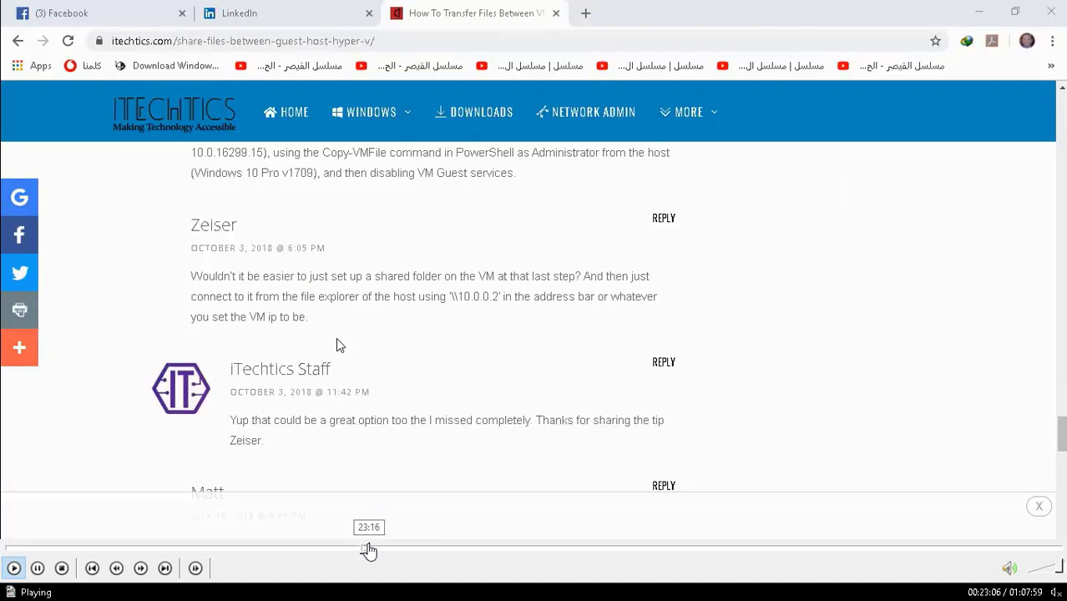
pyautogui.click(370, 551)
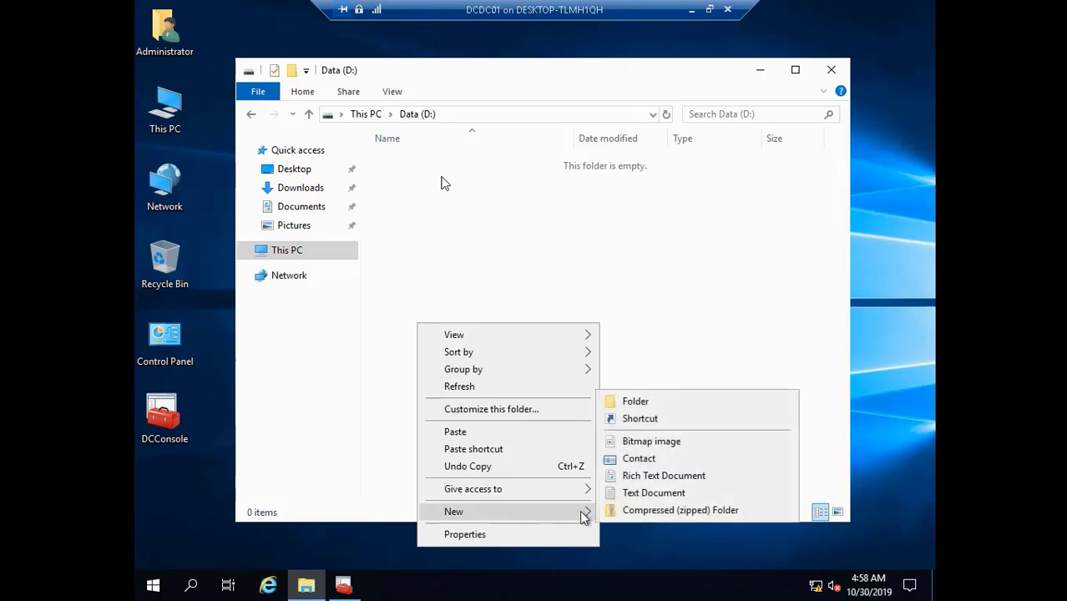
# - Create a folder named GuestShare on the Data (D:) drive of DCDC01
pyautogui.click(667, 400)
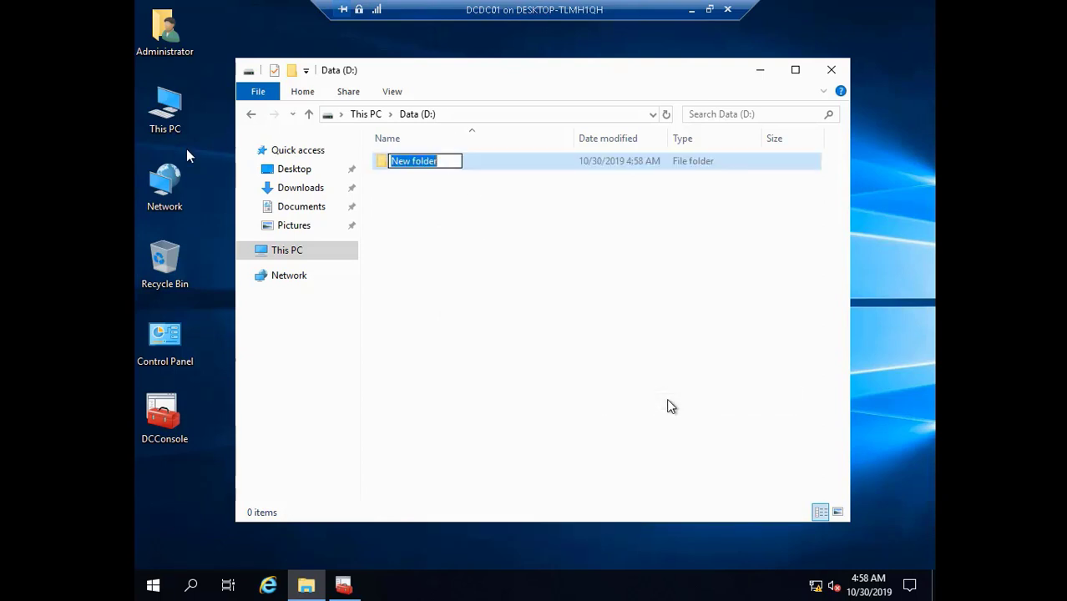
pyautogui.press('BackSpace')
pyautogui.write('Guest')
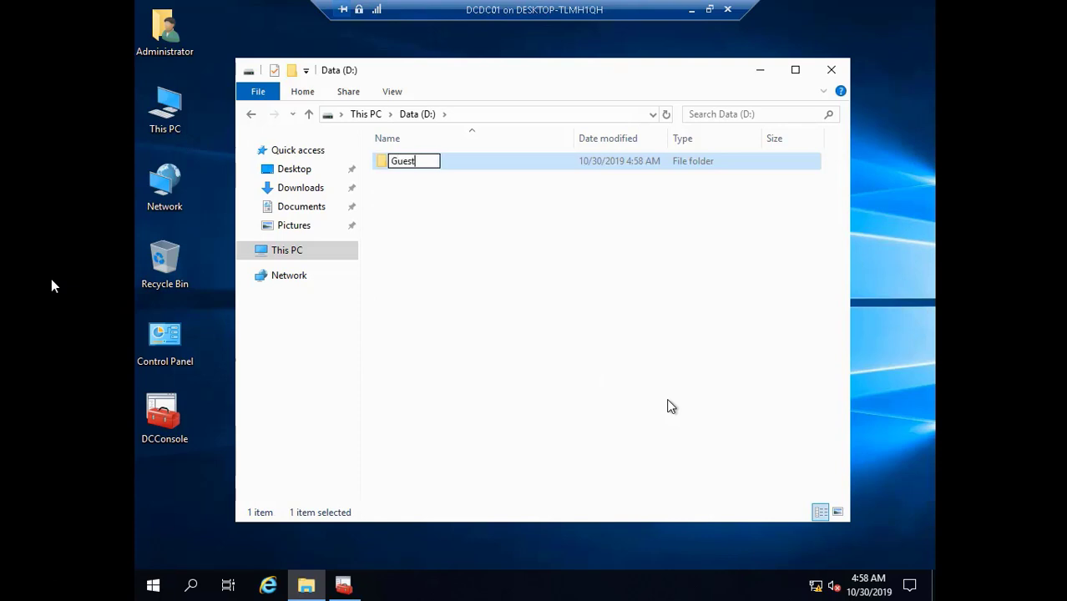
pyautogui.write('Share')
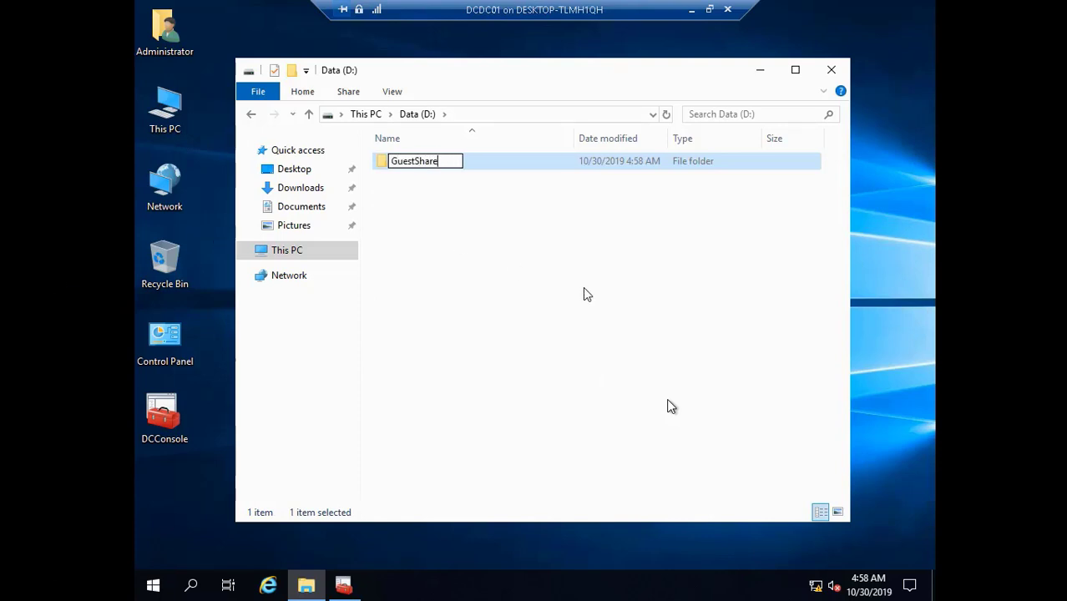
pyautogui.click(398, 195)
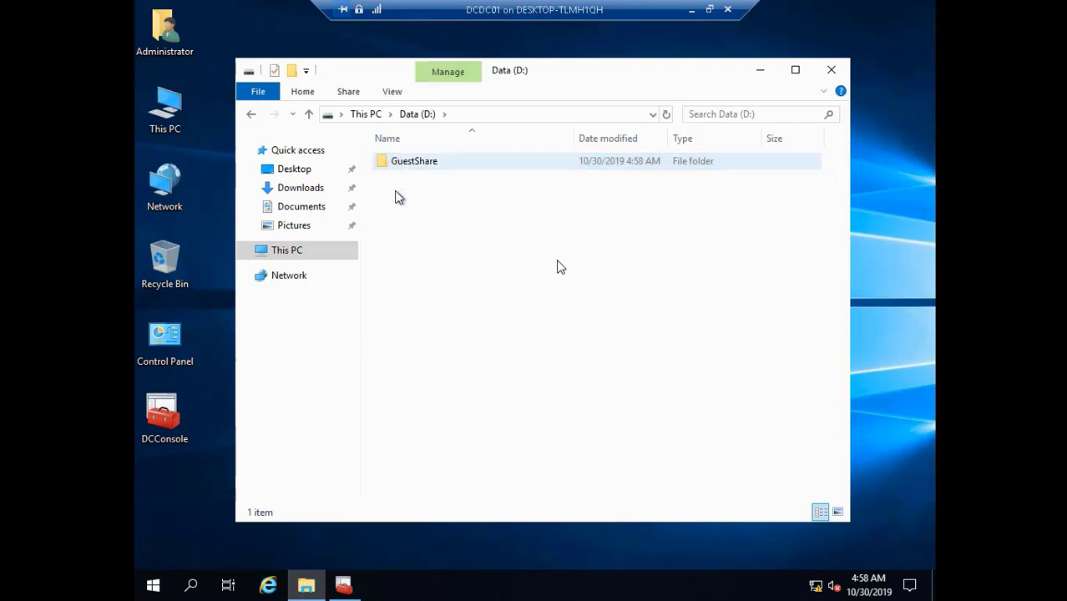
# - Open the advanced sharing settings of the GuestShare folder and enable sharing under the share name GuestShare
pyautogui.click(399, 160)
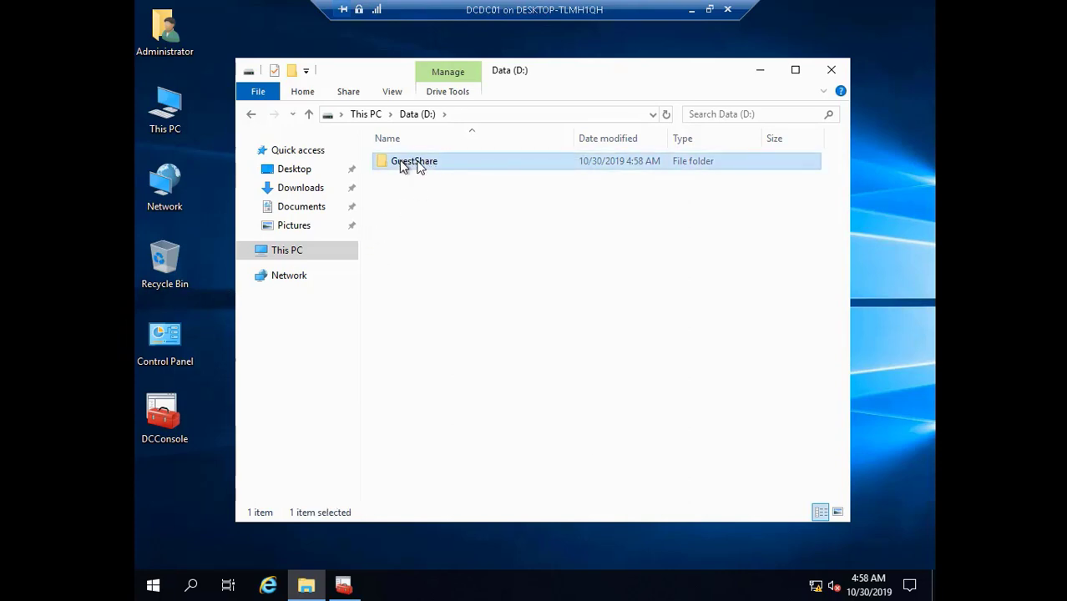
pyautogui.rightClick(399, 160)
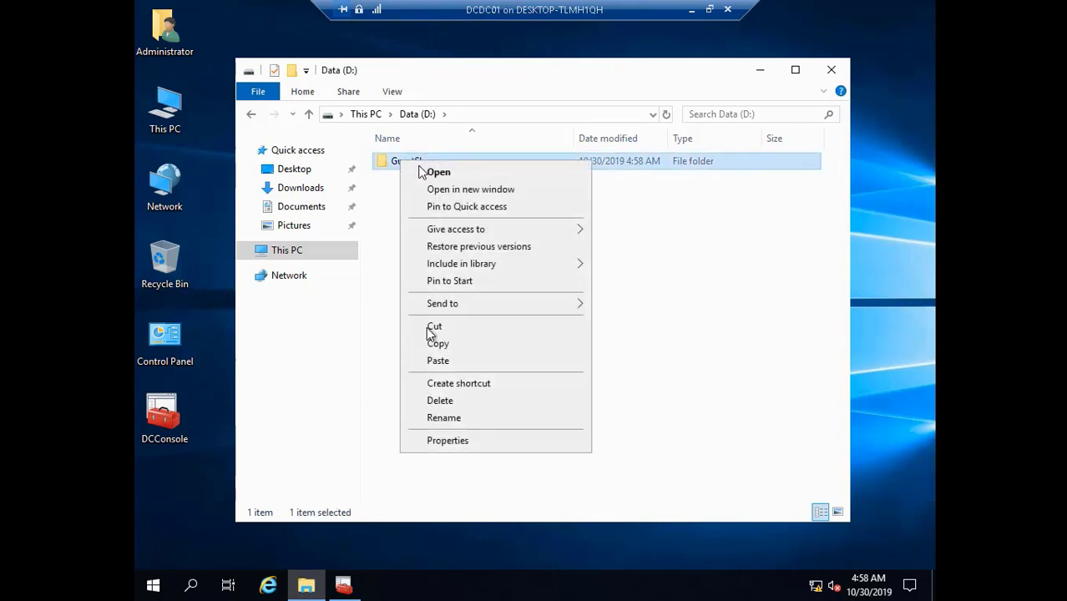
pyautogui.click(476, 443)
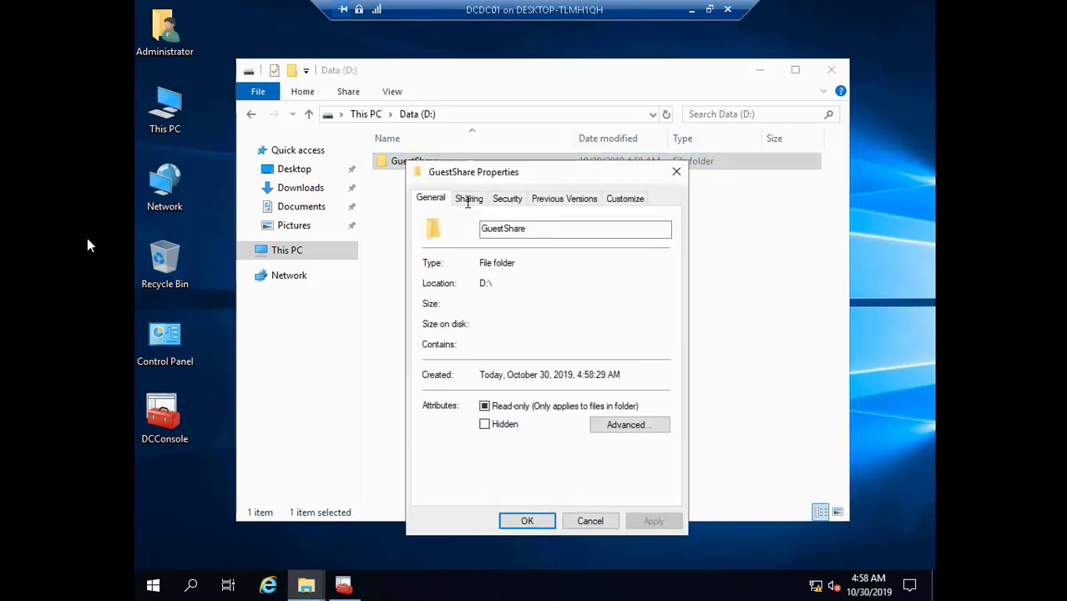
pyautogui.click(469, 202)
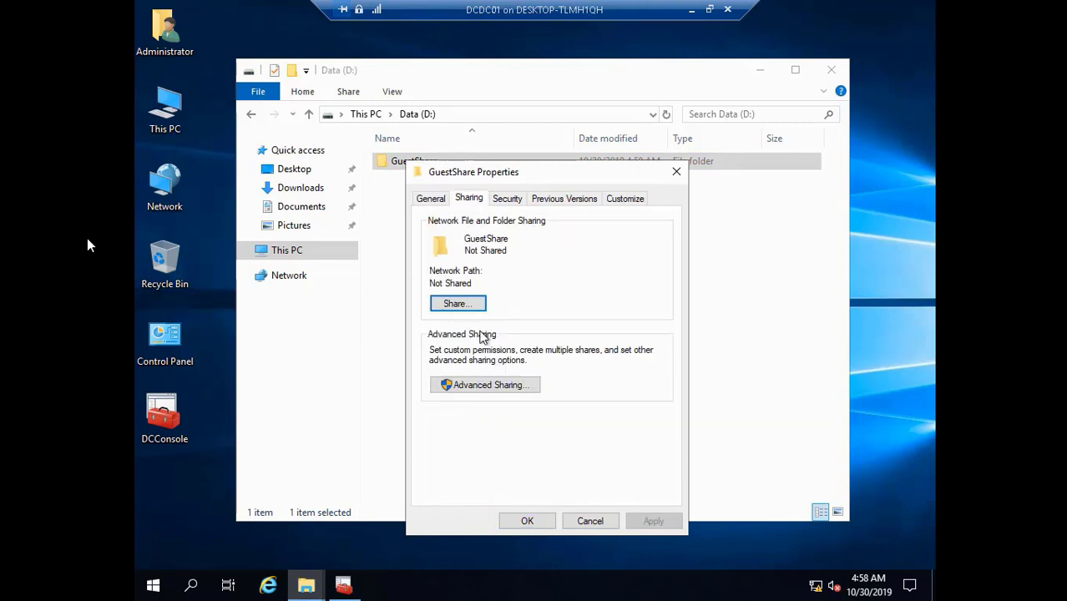
pyautogui.click(487, 386)
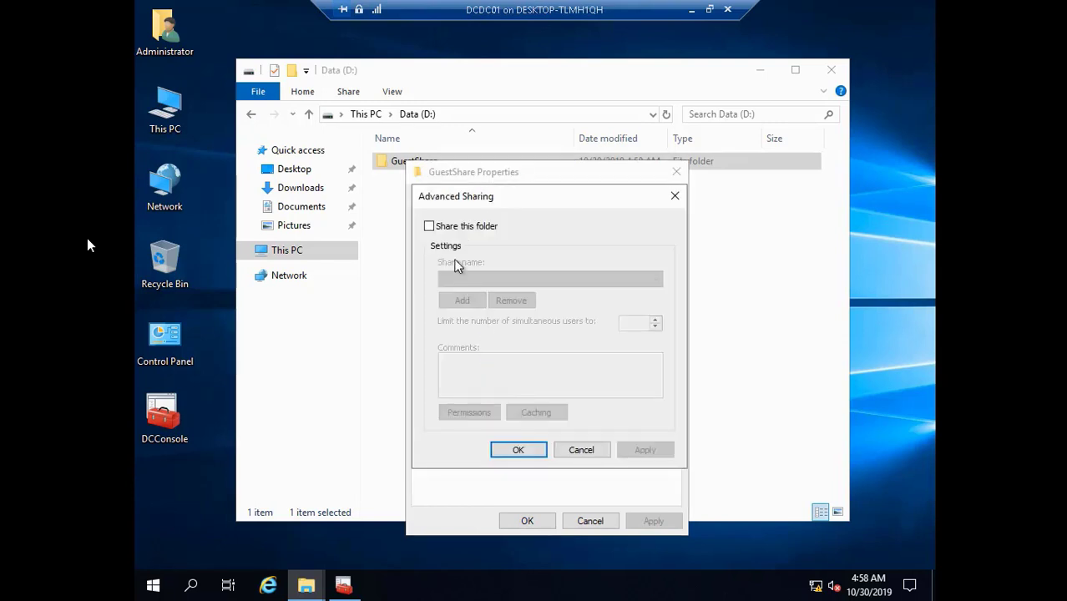
pyautogui.click(434, 229)
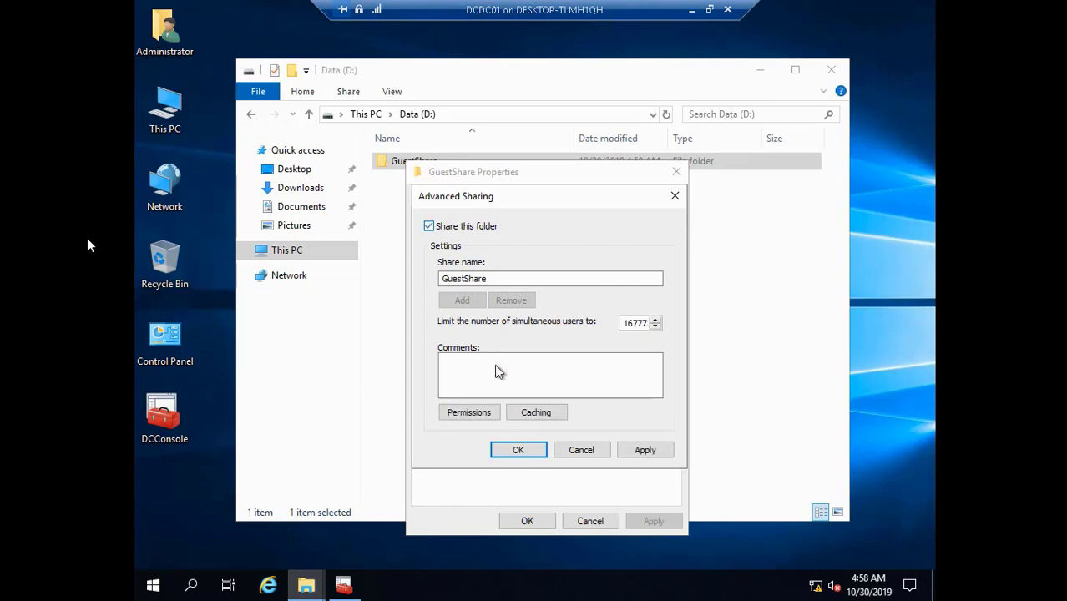
# - Allow Everyone Full Control in GuestShare's share permissions and apply the sharing settings
pyautogui.click(483, 414)
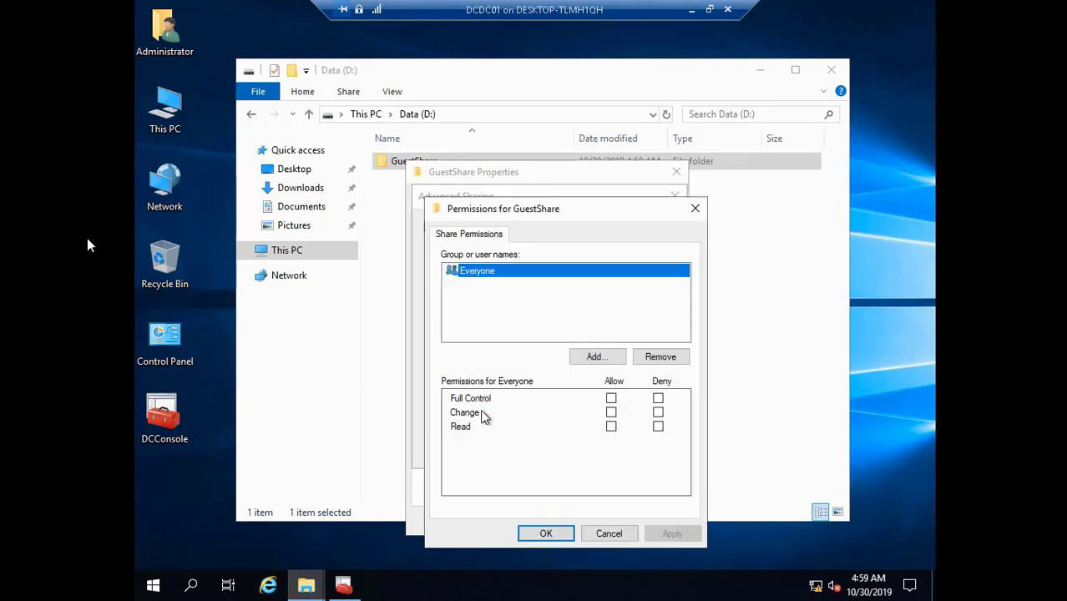
pyautogui.click(612, 399)
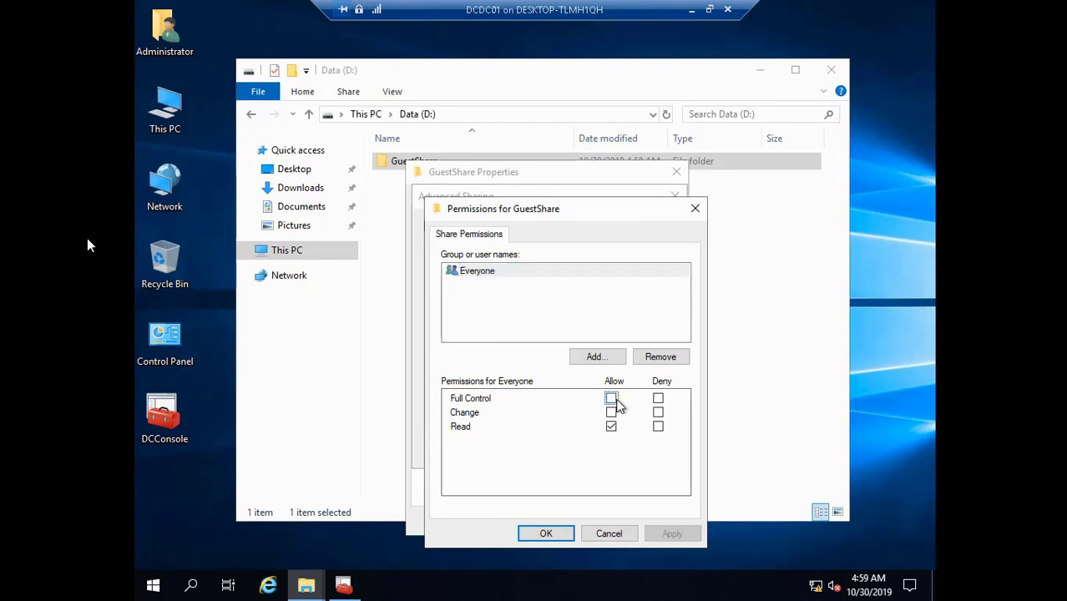
pyautogui.click(674, 535)
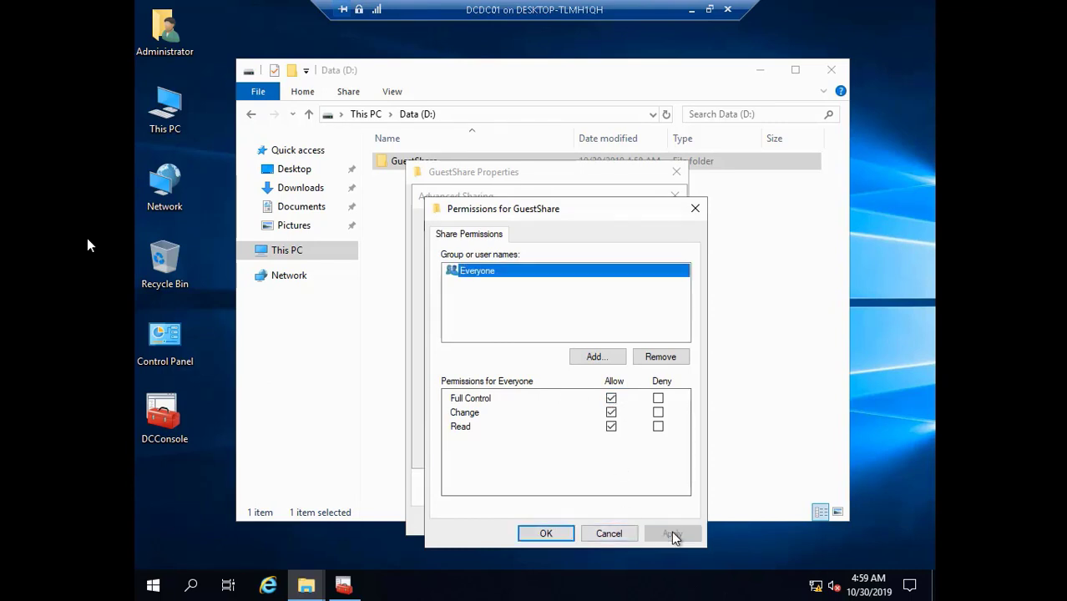
pyautogui.click(545, 535)
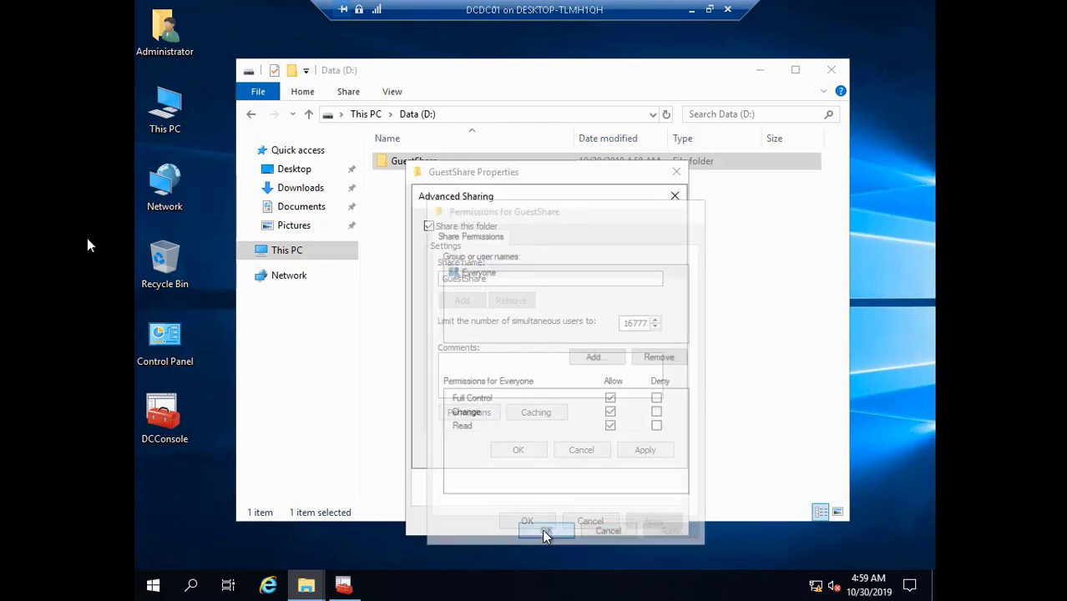
pyautogui.click(645, 451)
pyautogui.click(543, 450)
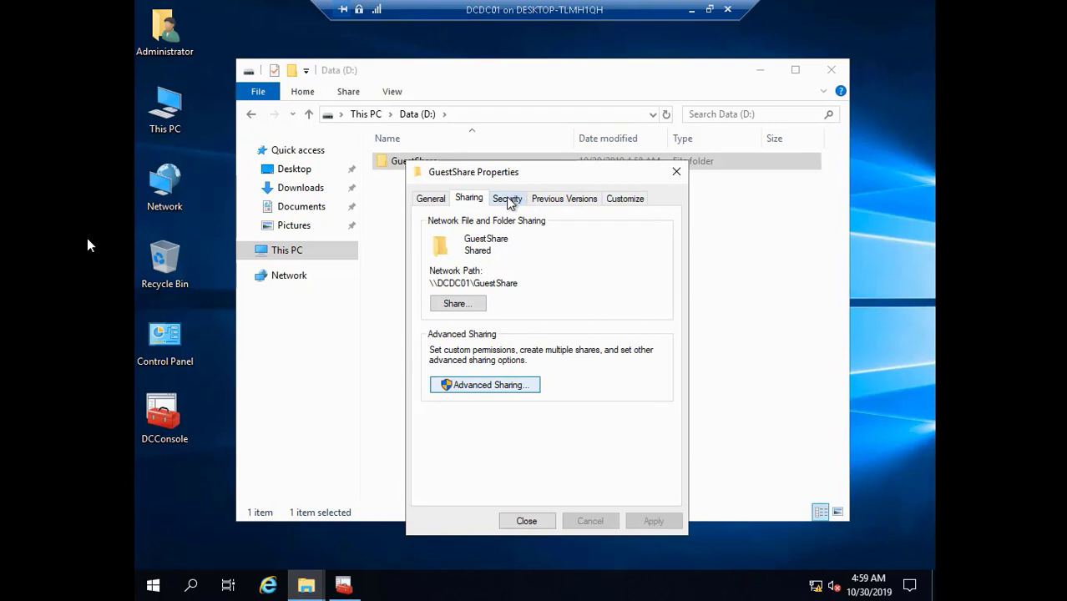
# - Add Everyone to GuestShare's security permissions with Full control allowed and apply the change
pyautogui.click(508, 201)
pyautogui.click(636, 331)
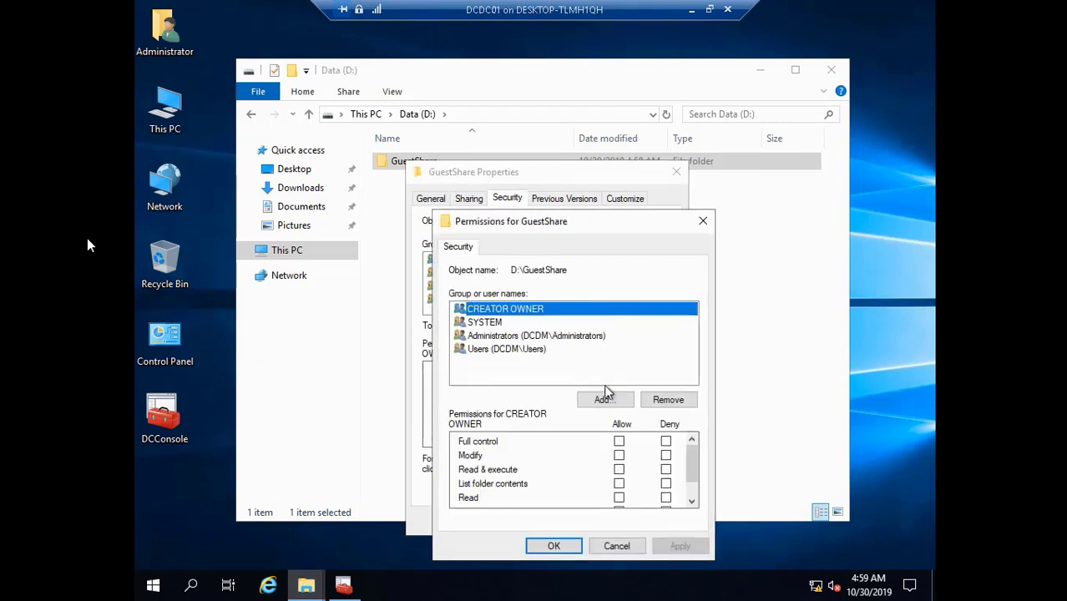
pyautogui.click(606, 399)
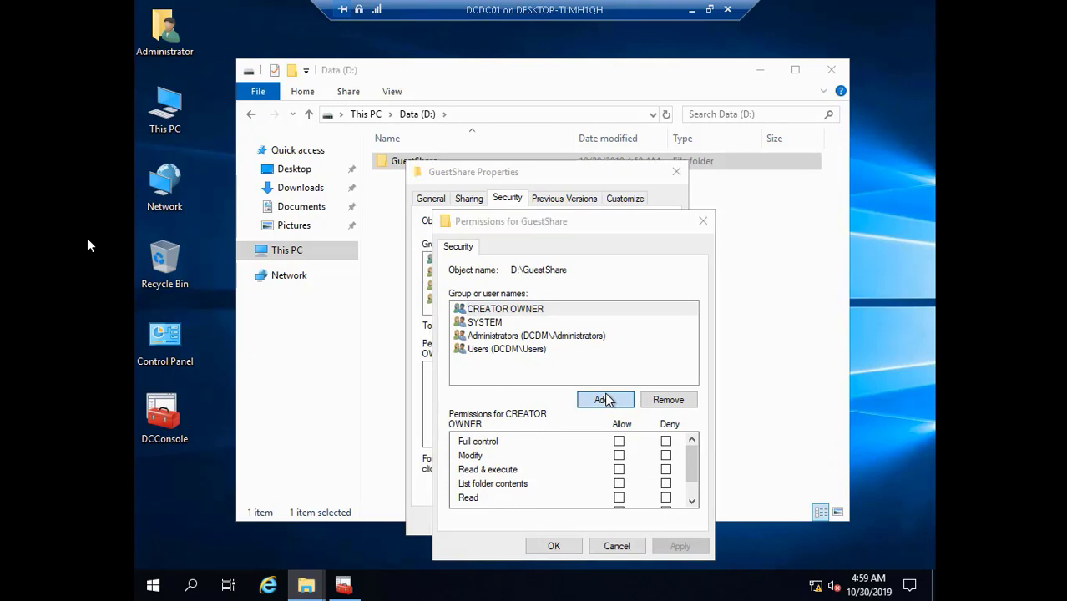
pyautogui.write('everyone')
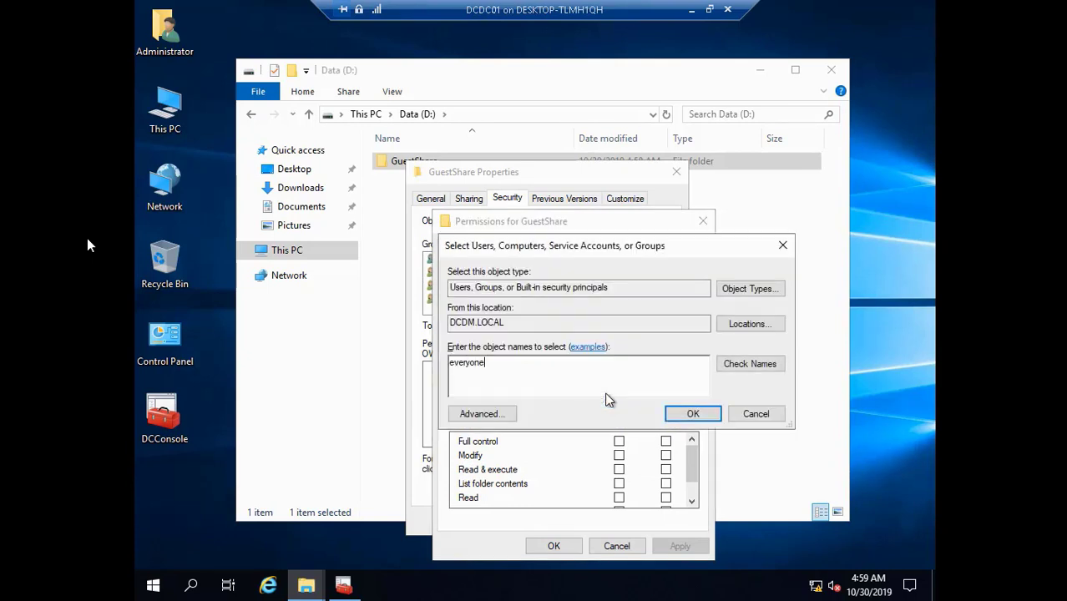
pyautogui.click(732, 367)
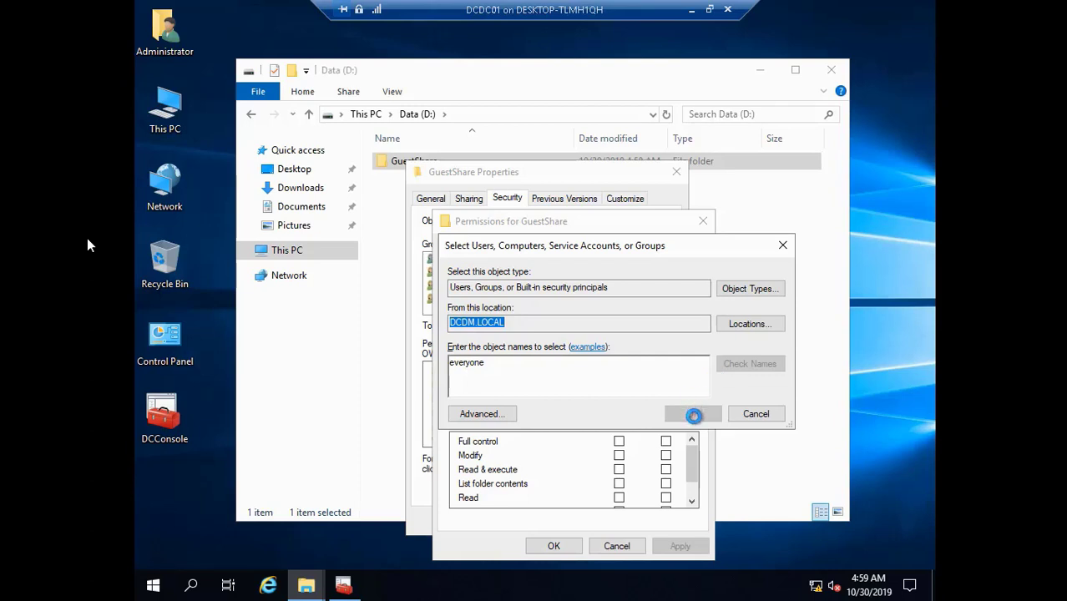
pyautogui.click(692, 414)
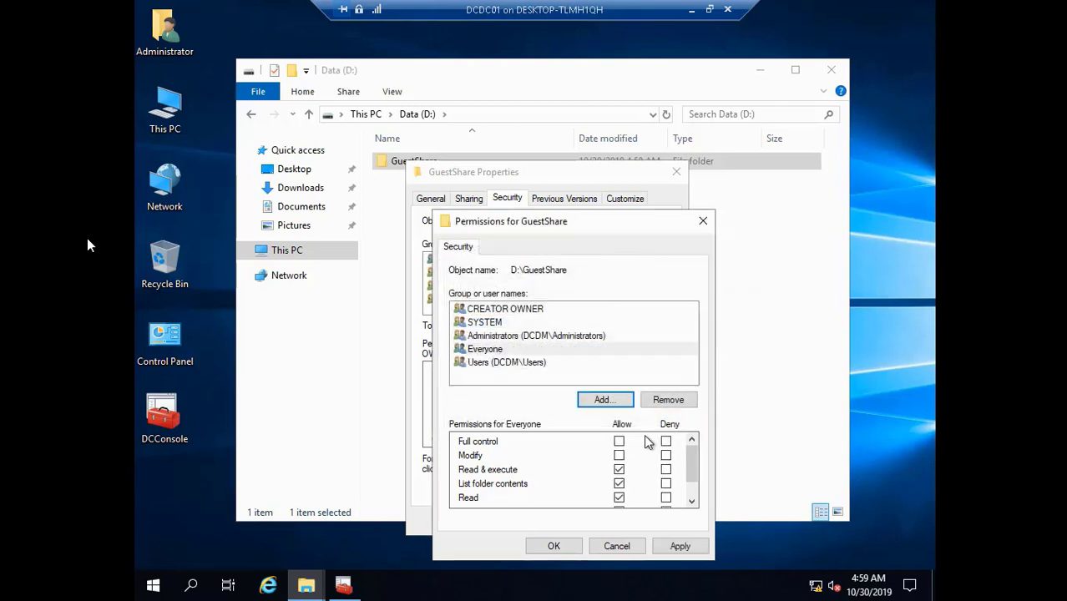
pyautogui.click(619, 442)
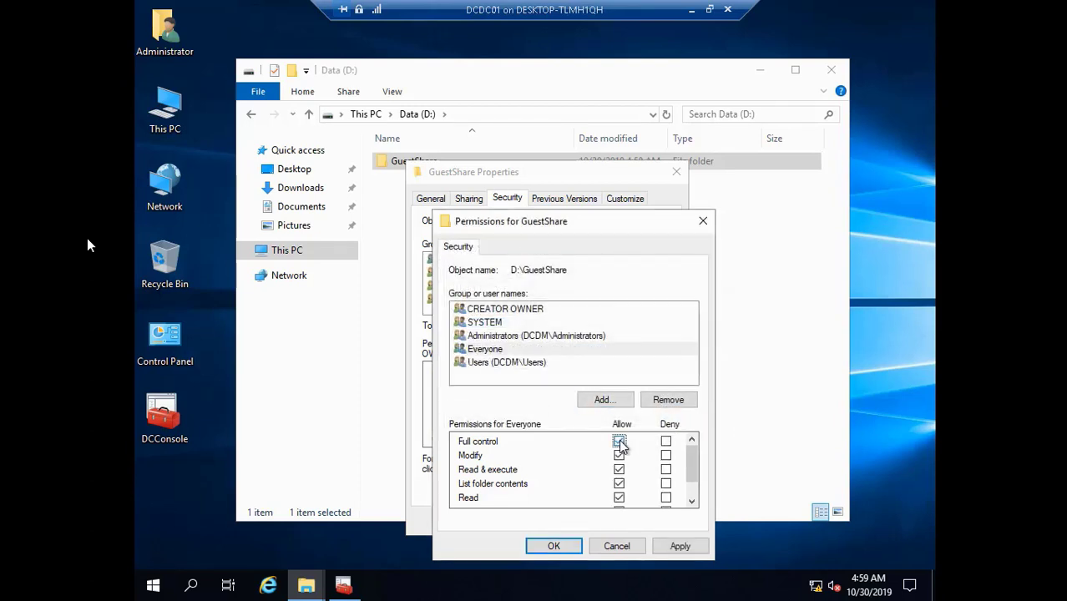
pyautogui.click(682, 547)
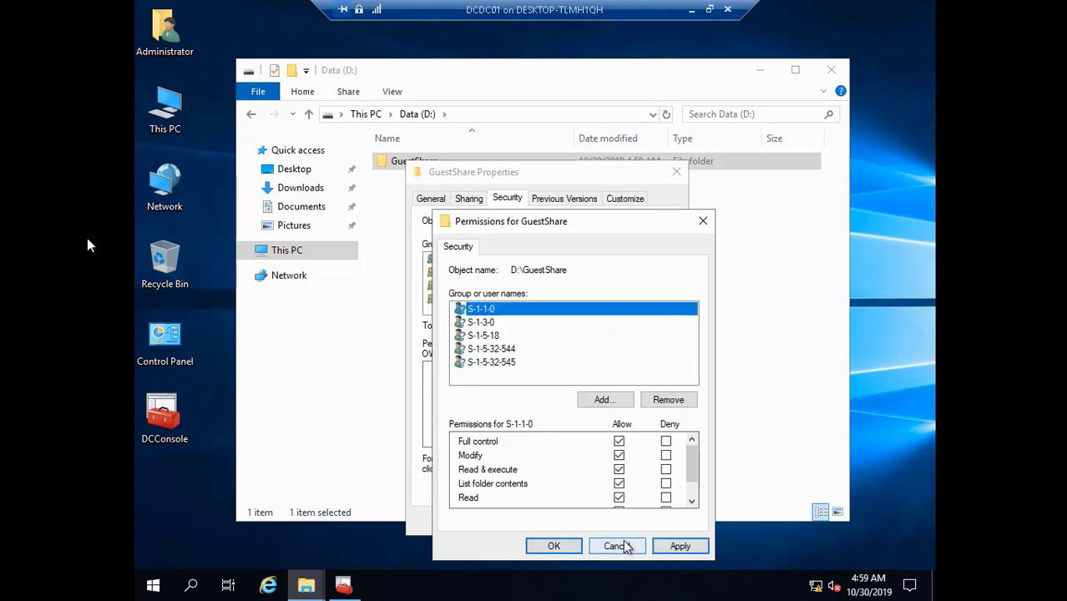
# - Confirm GuestShare's security permissions, close its properties and return from the DCDC01 session to the host desktop
pyautogui.click(553, 546)
pyautogui.click(539, 524)
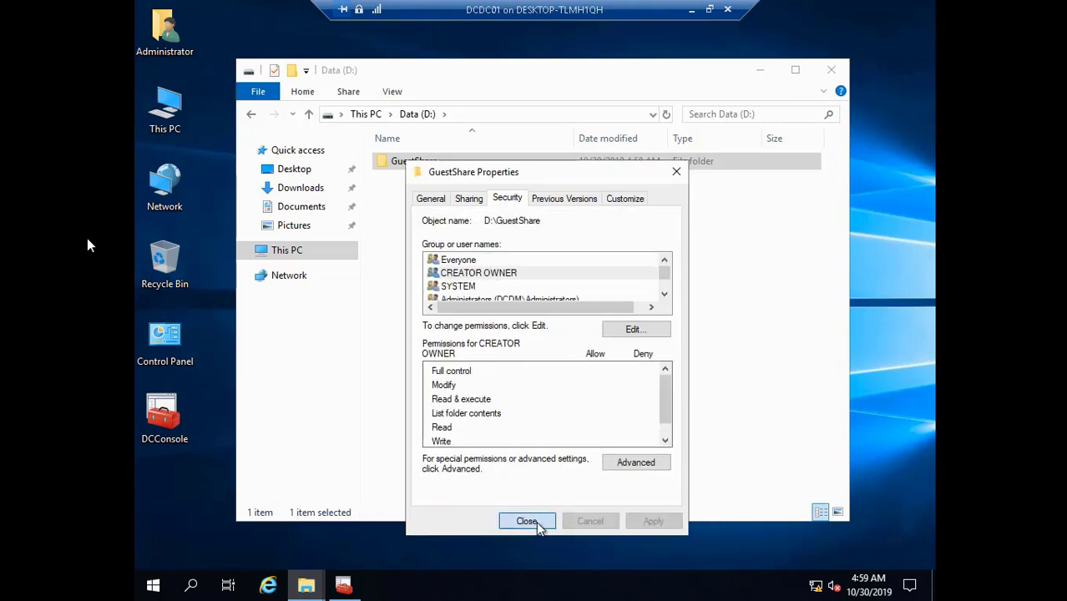
pyautogui.click(760, 70)
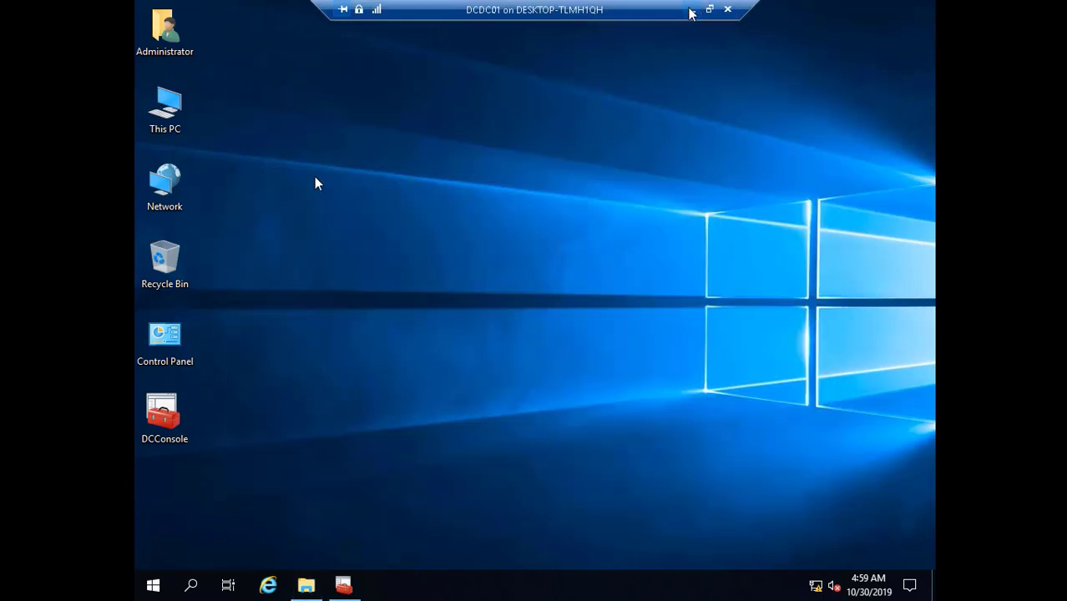
pyautogui.click(691, 12)
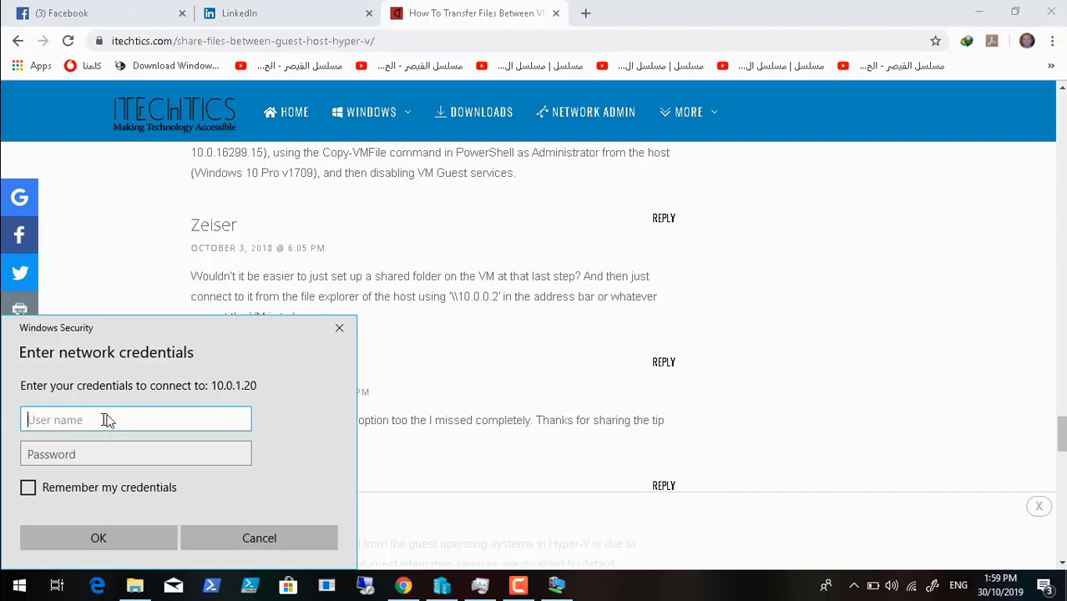
# - Sign in to 10.0.1.20 from the host with the user name dcdm\administrator and the account password
pyautogui.moveTo(8, 594)
pyautogui.moveTo(12, 565)
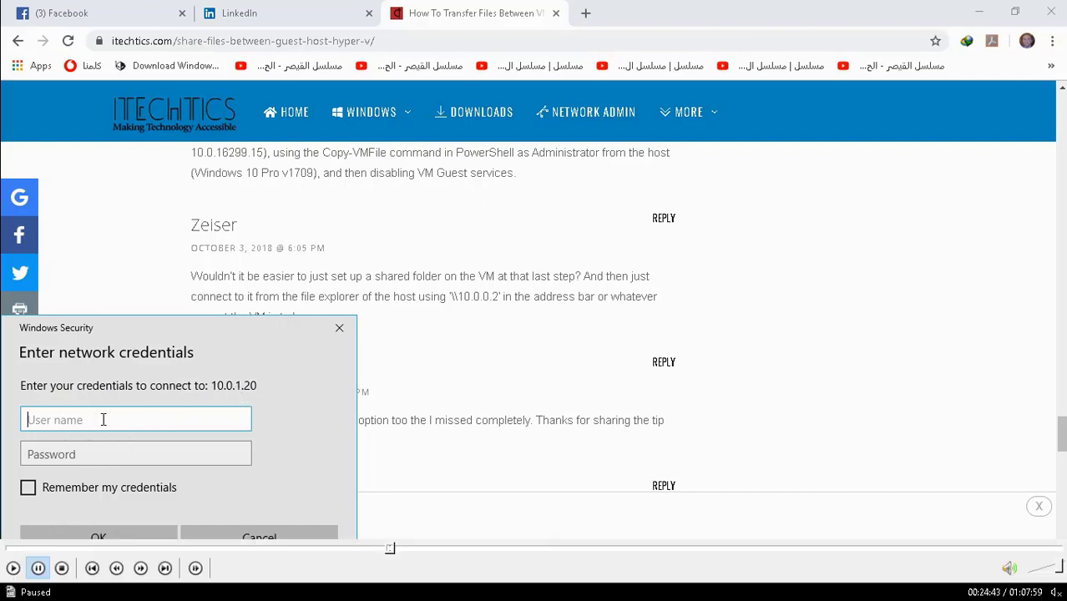
pyautogui.click(15, 571)
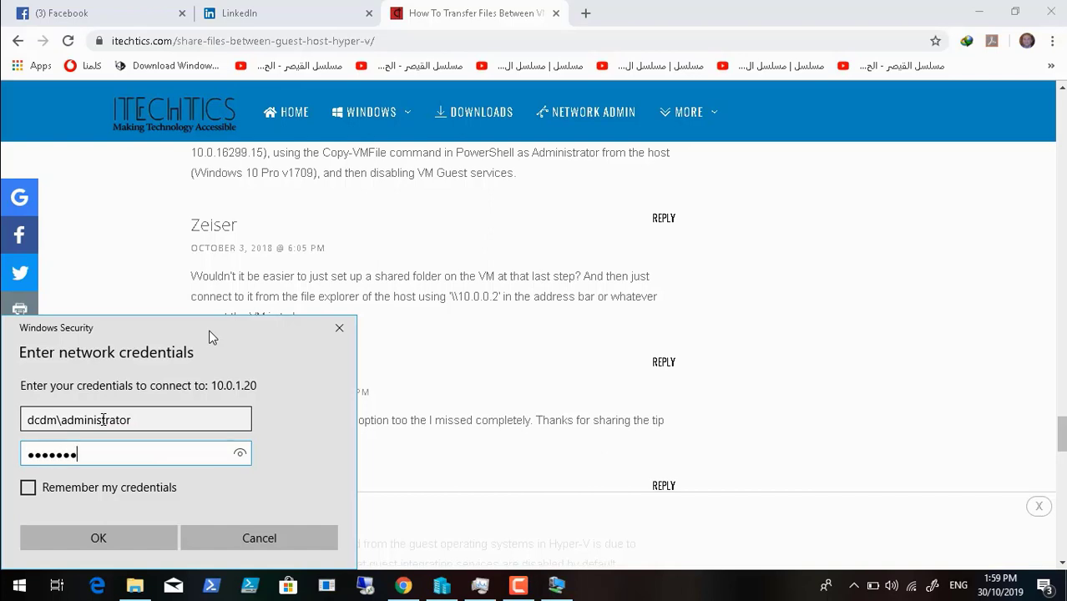
pyautogui.press('Return')
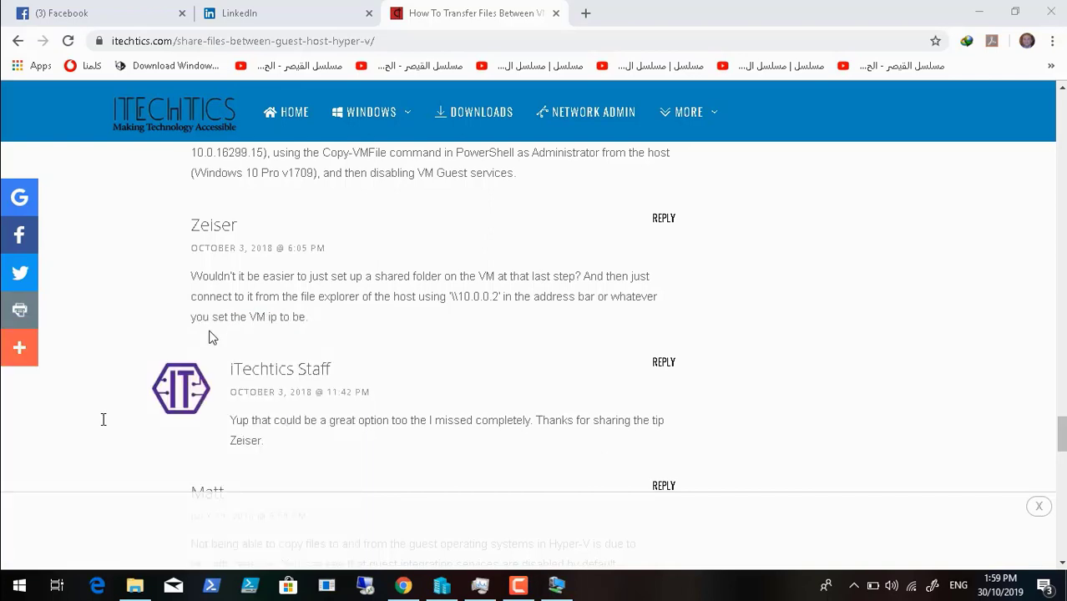
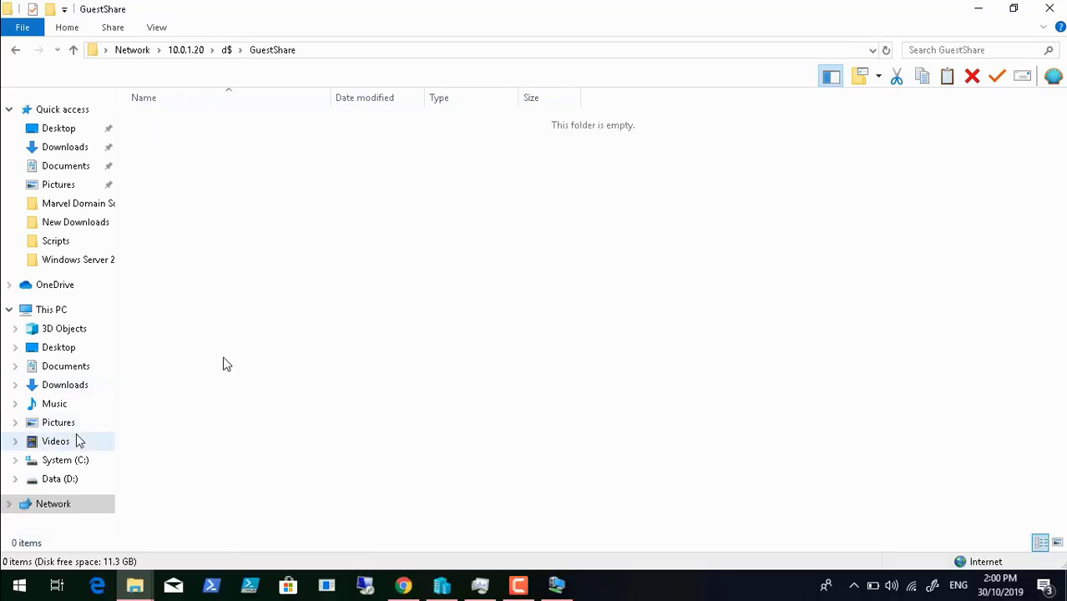
pyautogui.click(1, 574)
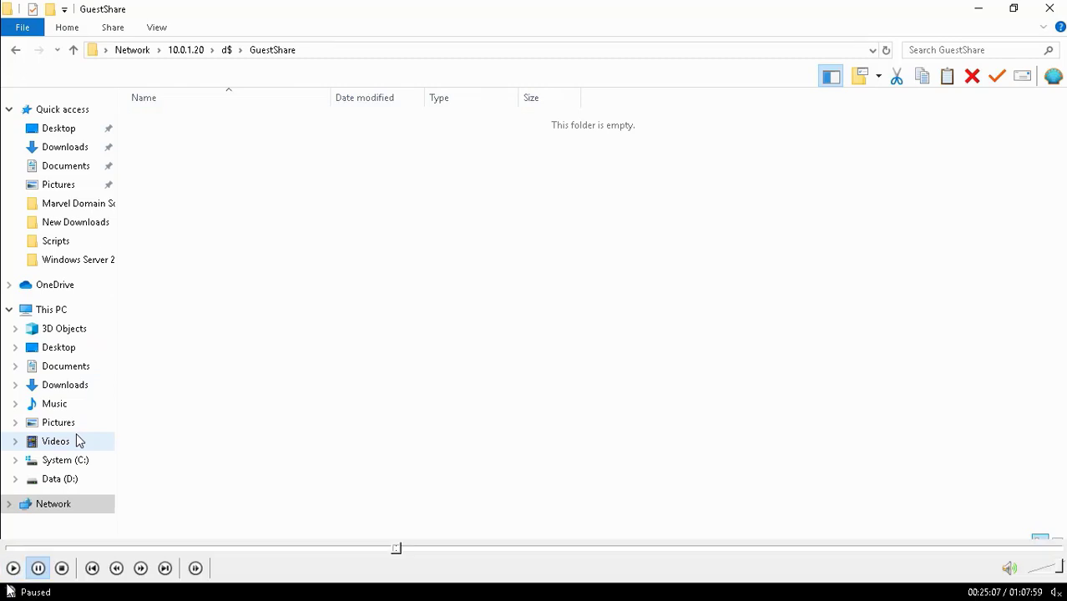
pyautogui.click(14, 568)
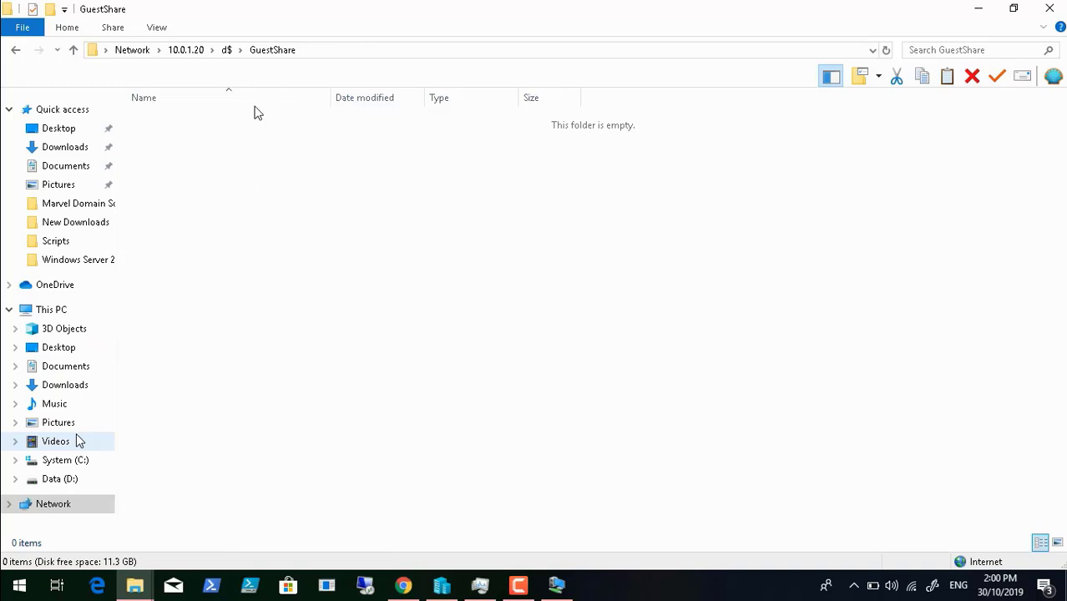
pyautogui.click(12, 569)
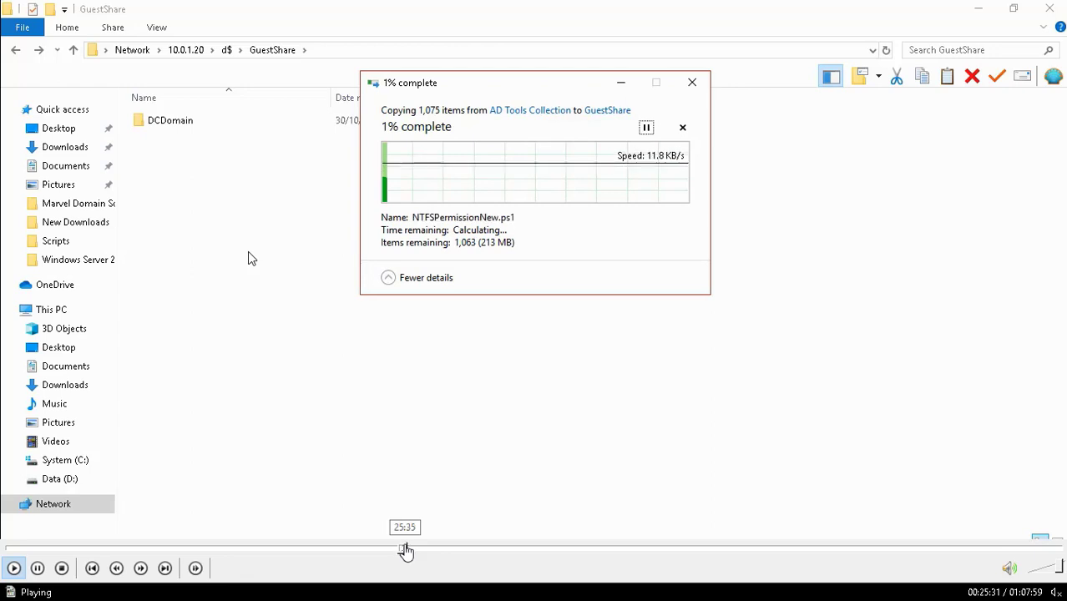
pyautogui.click(409, 549)
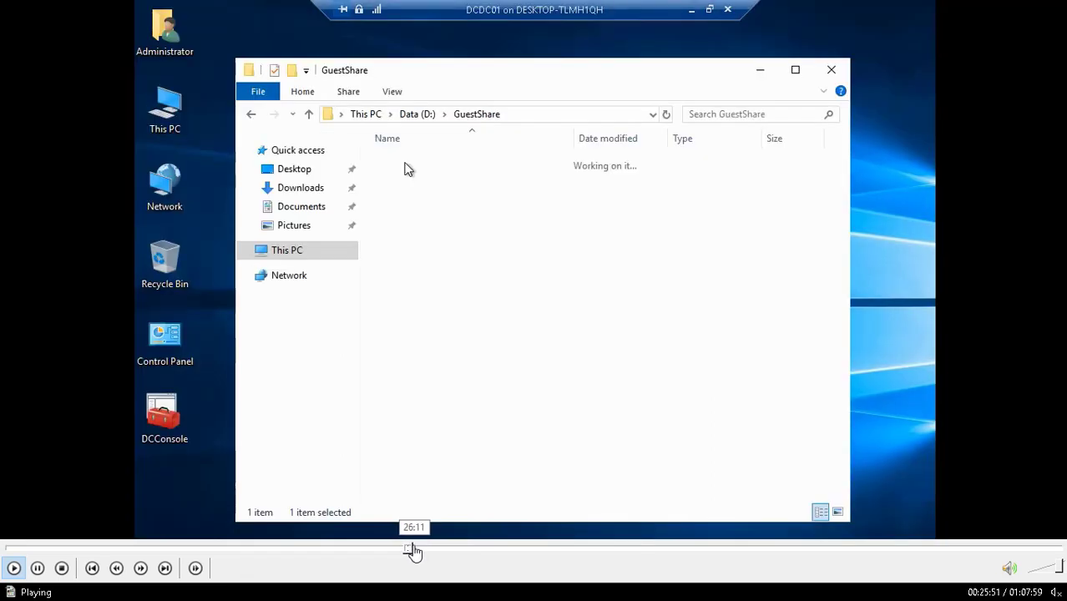
pyautogui.click(415, 549)
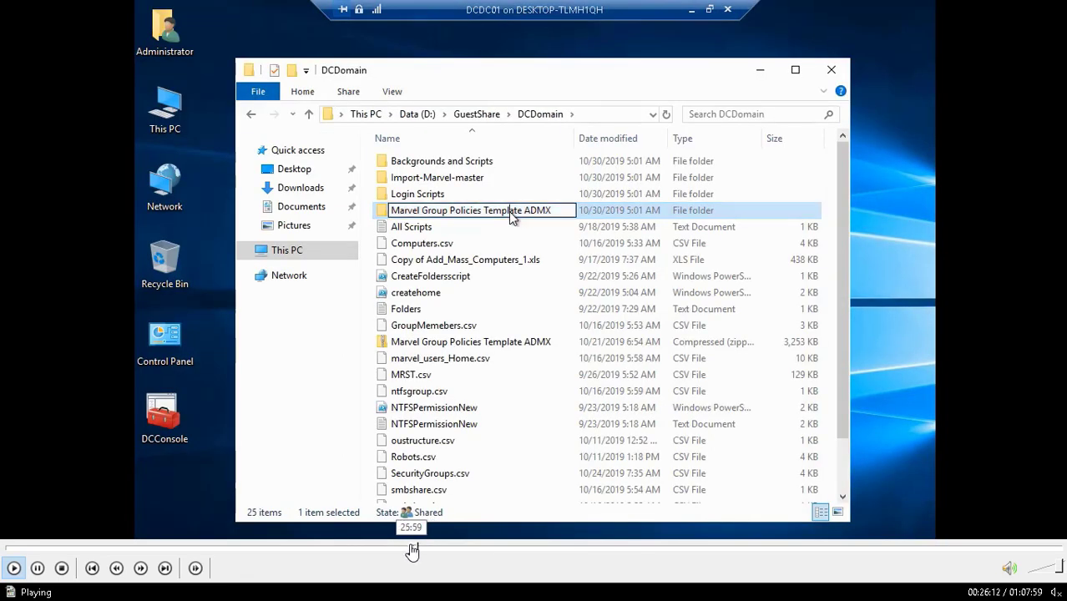
pyautogui.click(408, 549)
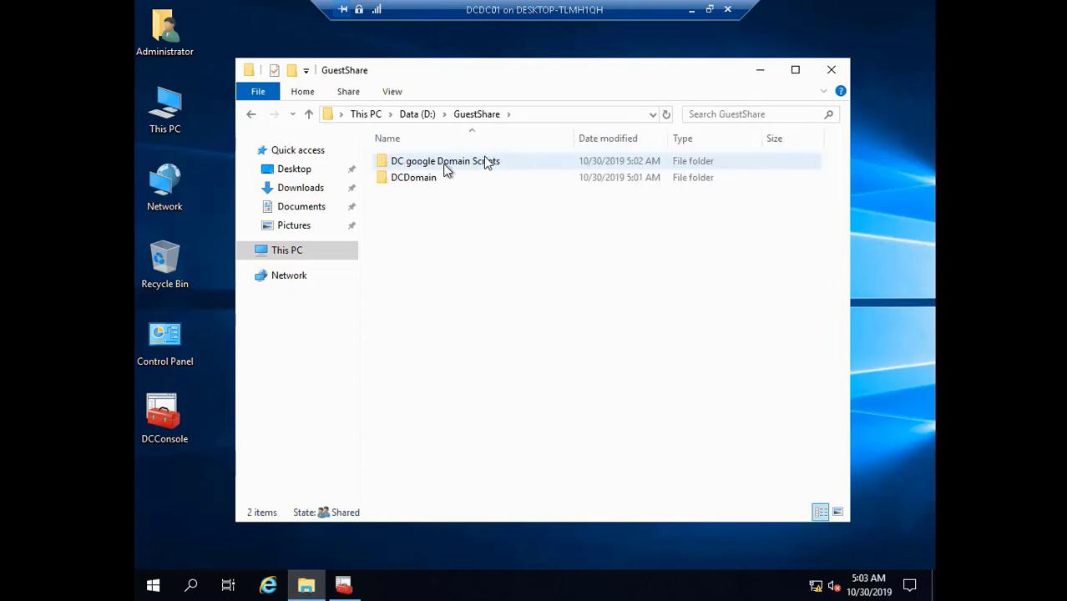
# - Open the DCDomain folder inside GuestShare on DCDC01
pyautogui.click(412, 183)
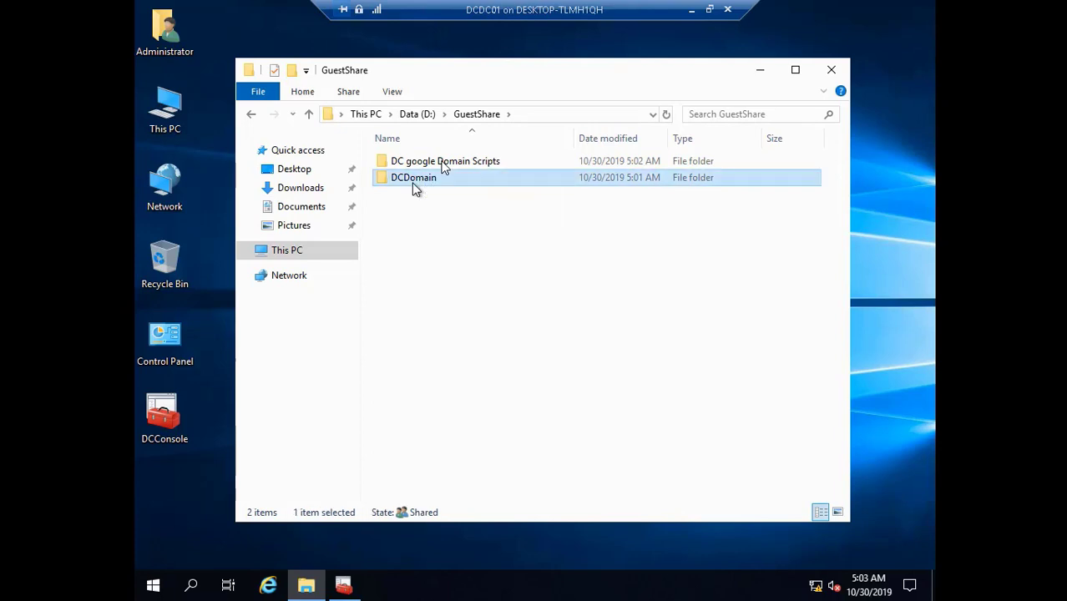
pyautogui.doubleClick(415, 185)
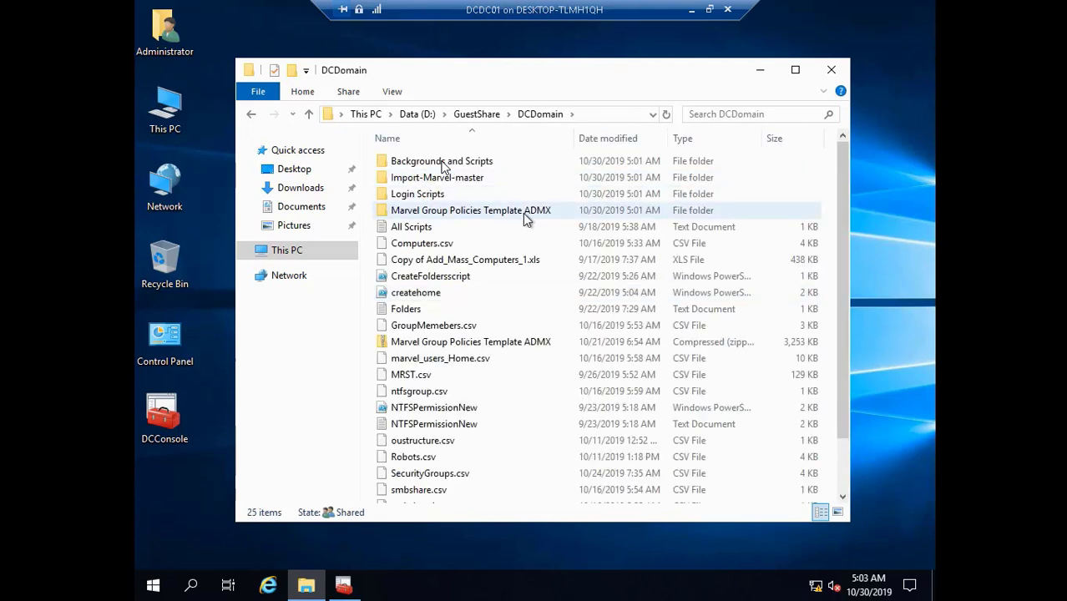
pyautogui.moveTo(40, 583)
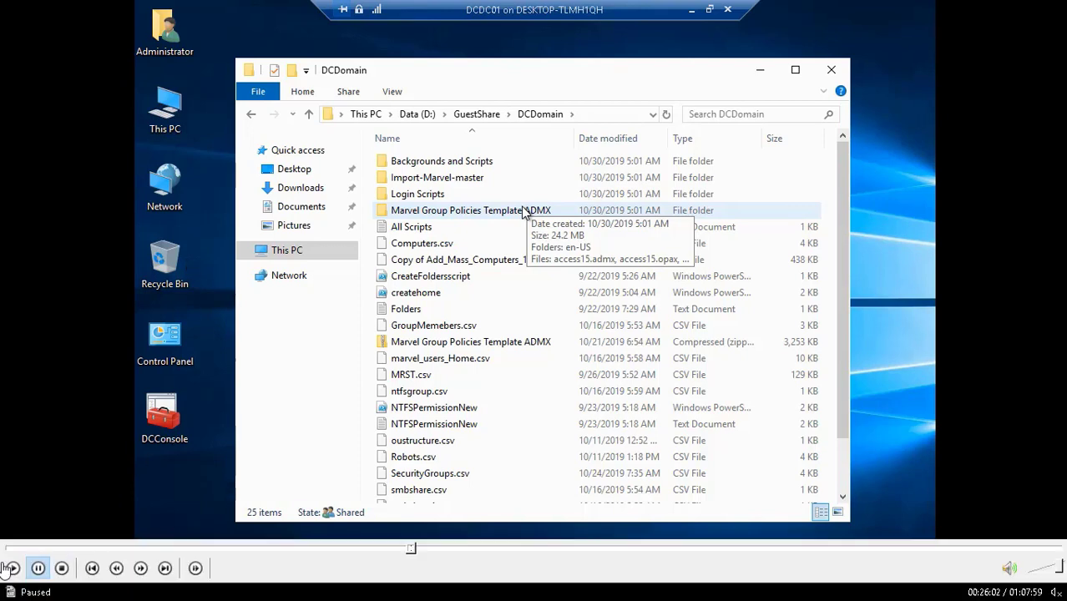
pyautogui.click(13, 569)
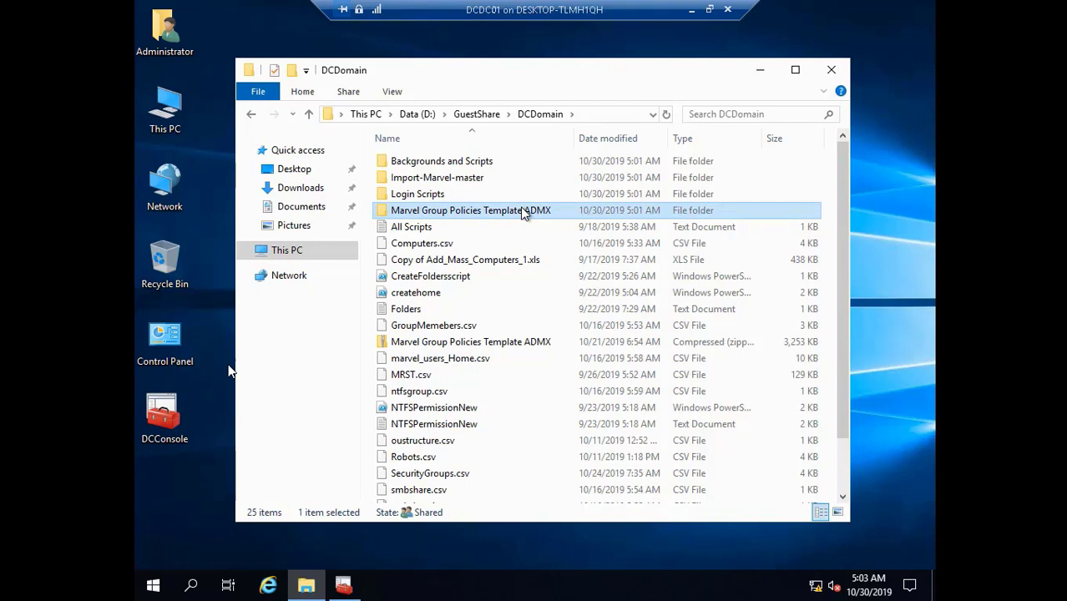
pyautogui.moveTo(243, 567)
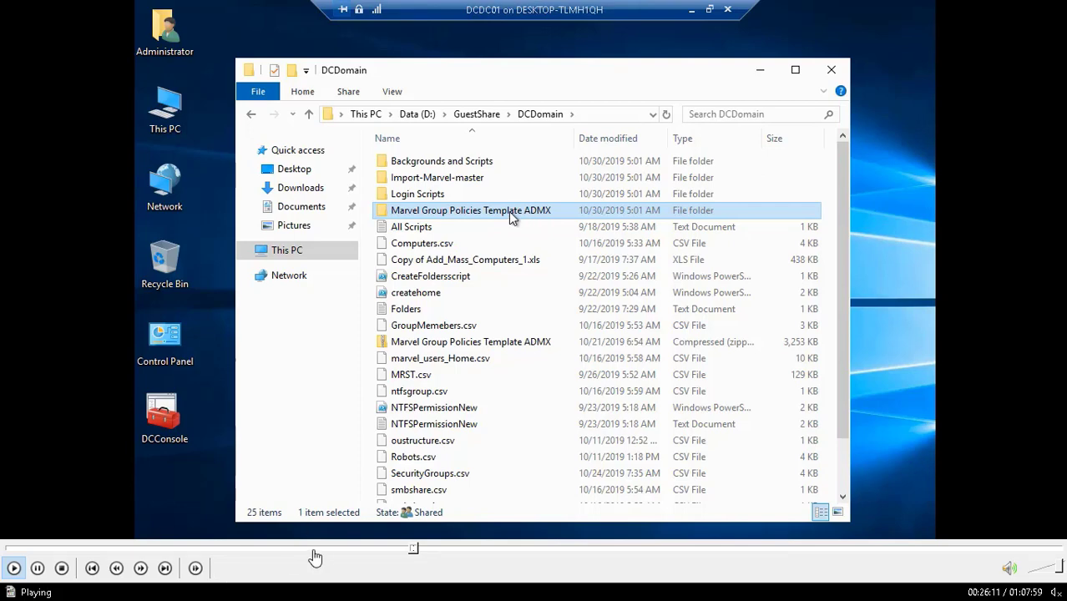
pyautogui.click(420, 549)
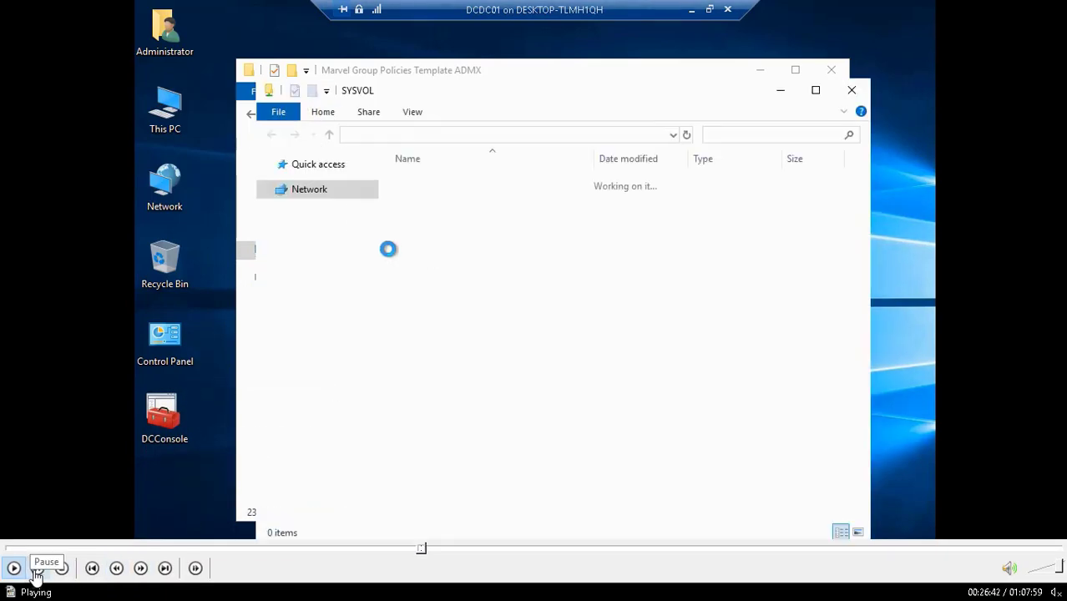
pyautogui.click(32, 574)
pyautogui.click(13, 568)
pyautogui.click(38, 569)
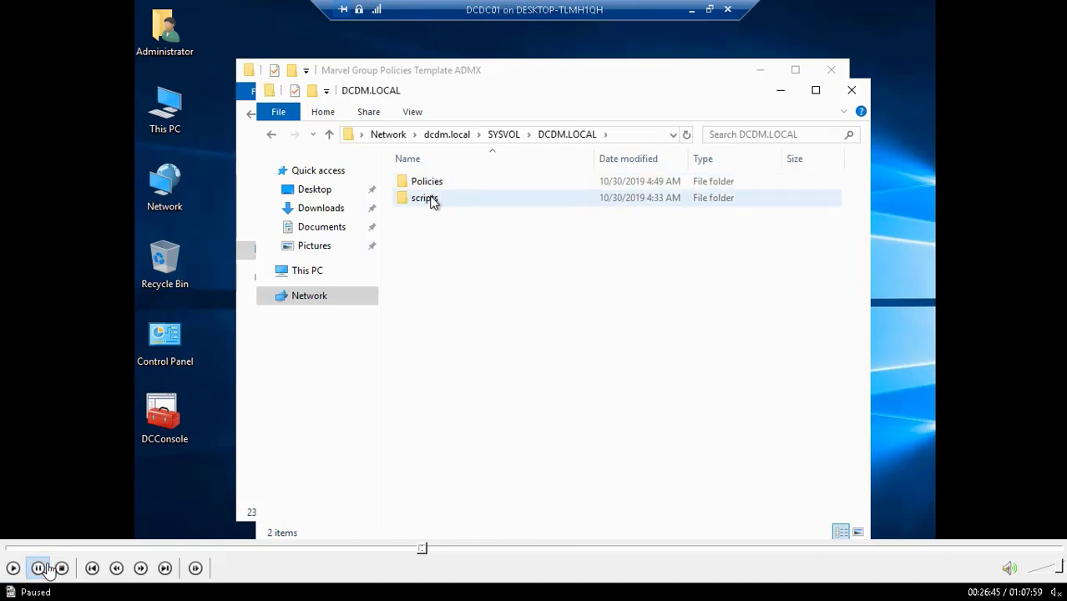
pyautogui.click(14, 569)
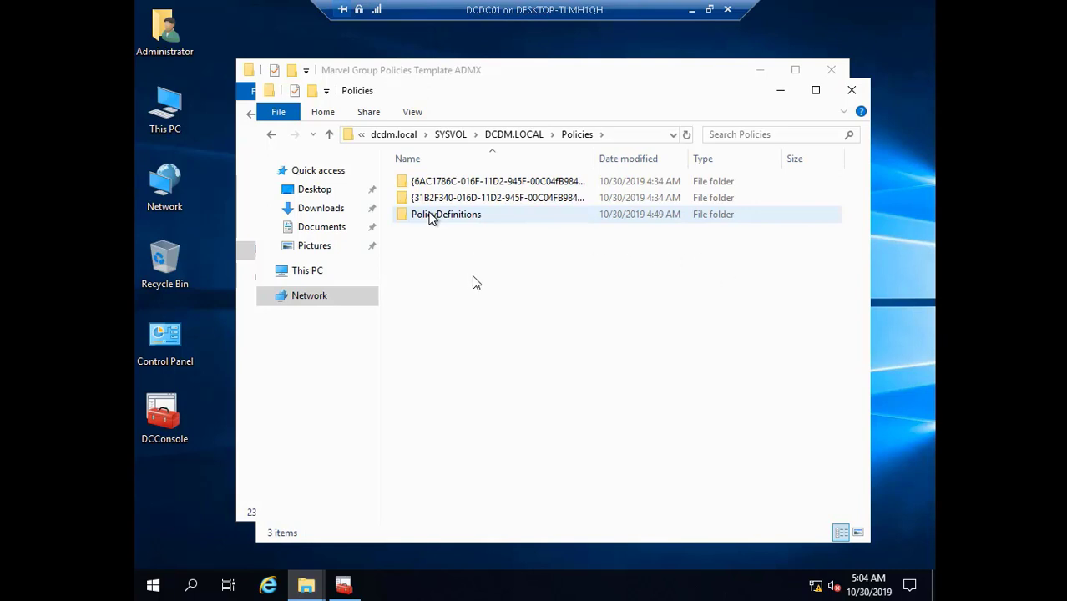
pyautogui.moveTo(85, 575)
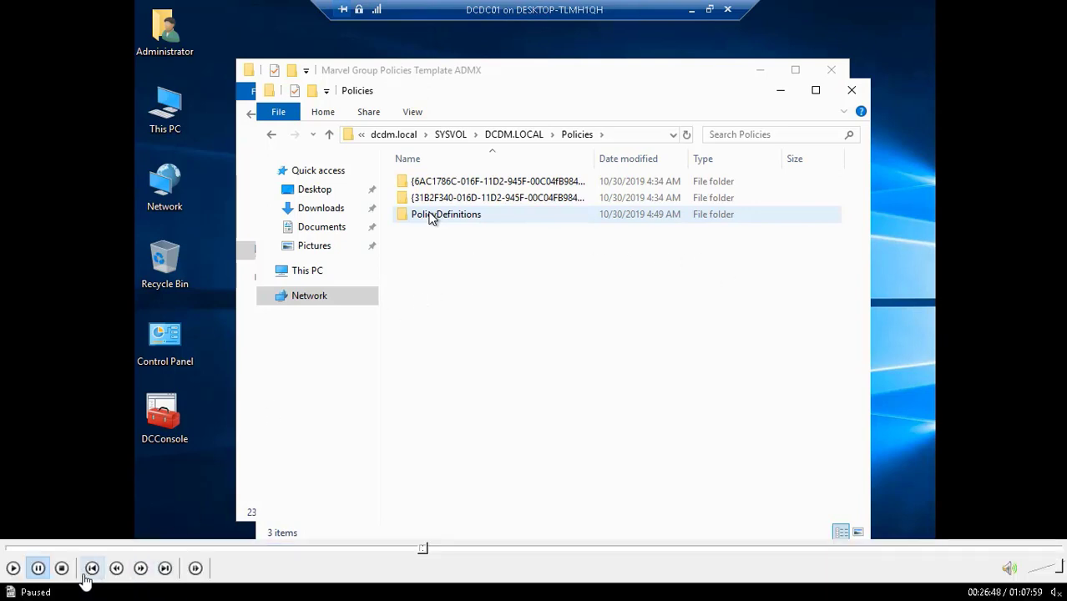
pyautogui.click(11, 569)
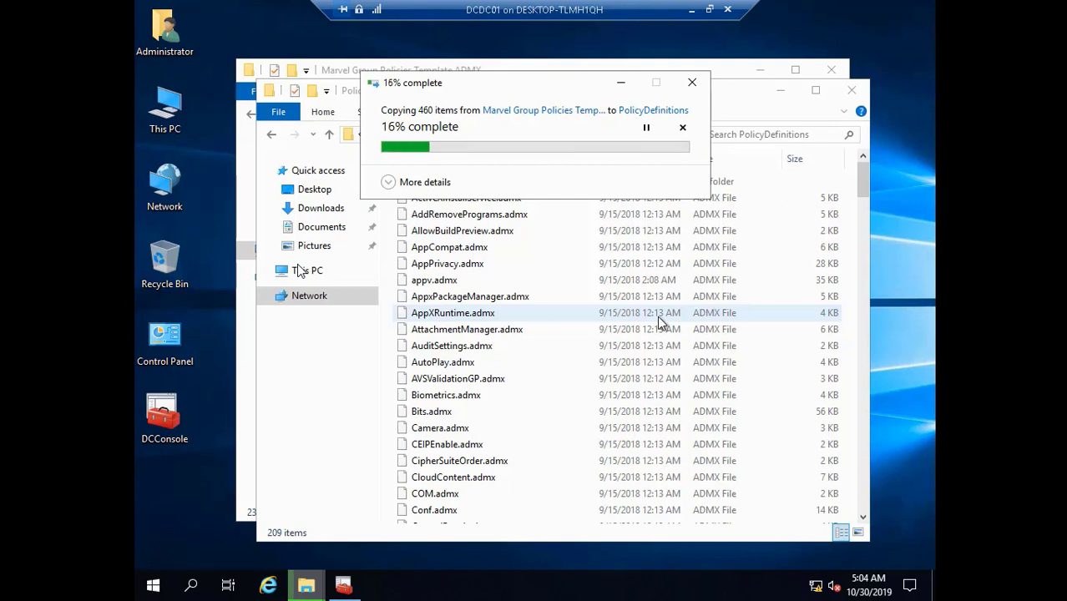
pyautogui.moveTo(144, 595)
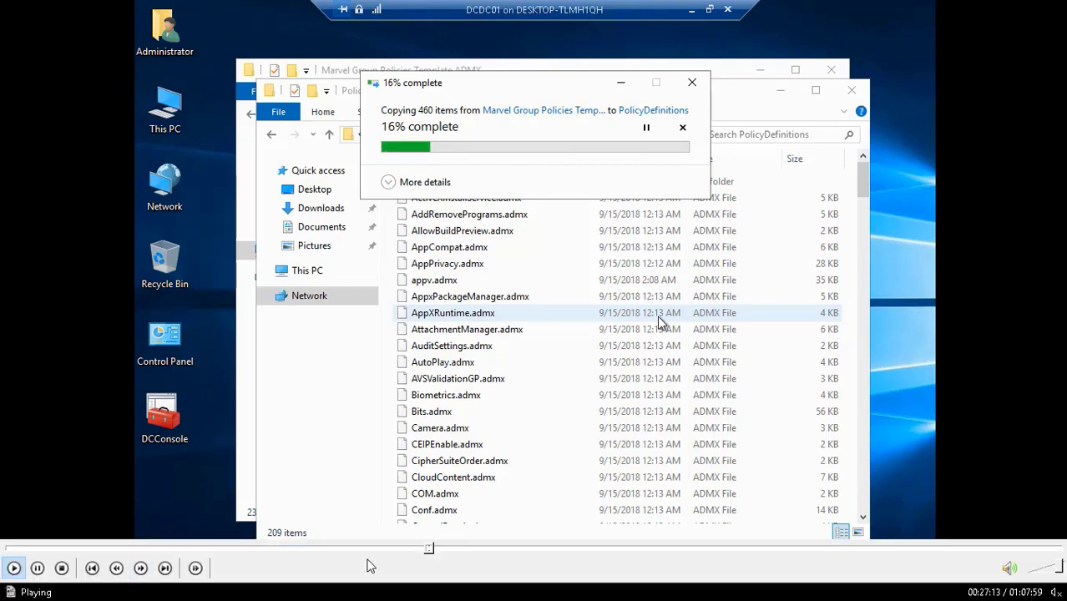
pyautogui.click(436, 549)
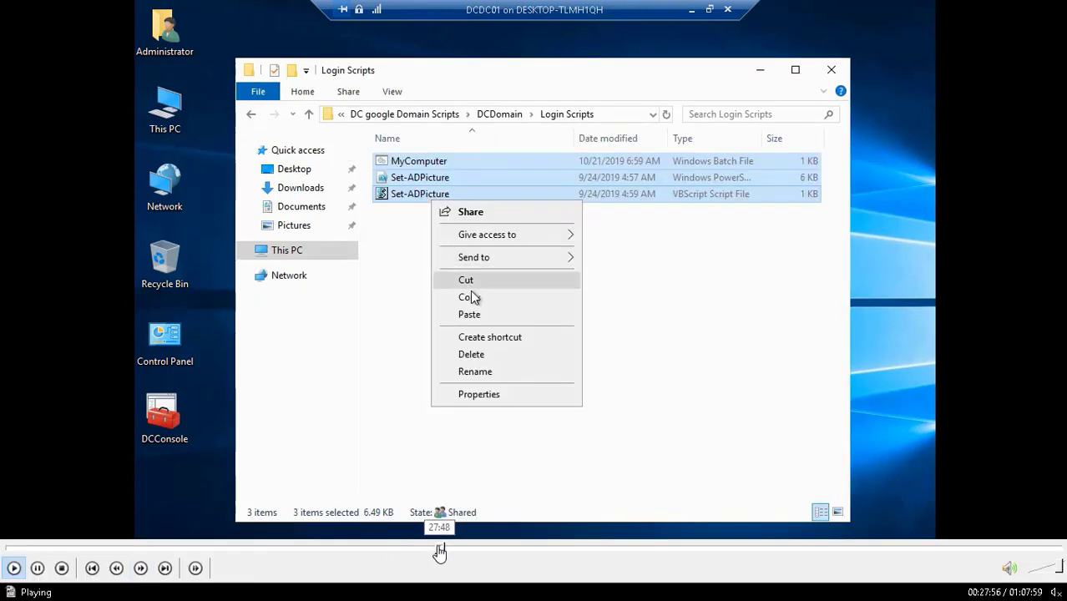
pyautogui.click(435, 550)
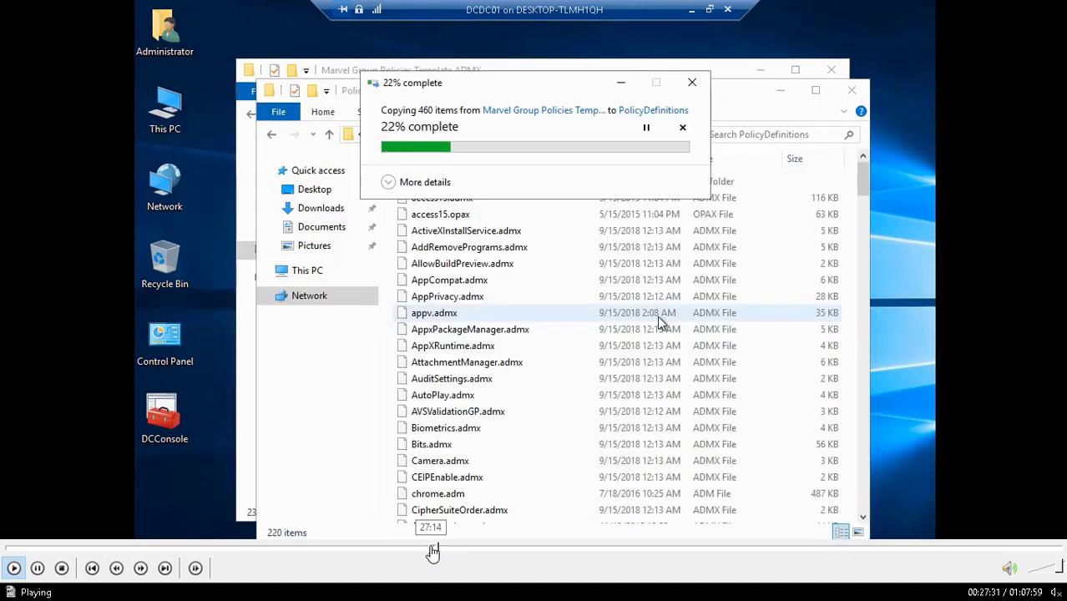
pyautogui.click(436, 550)
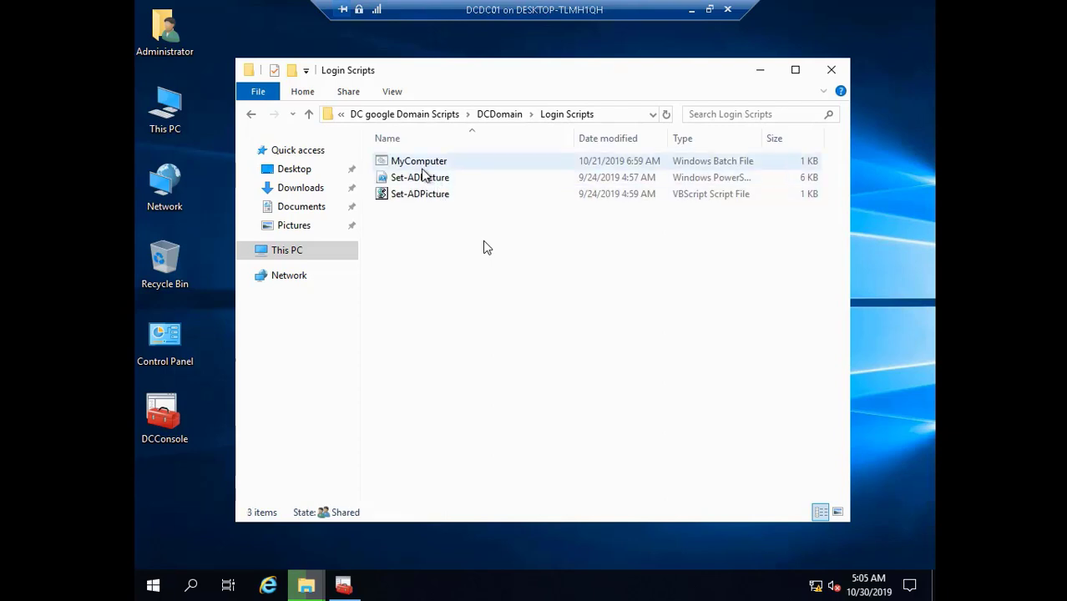
pyautogui.moveTo(47, 593)
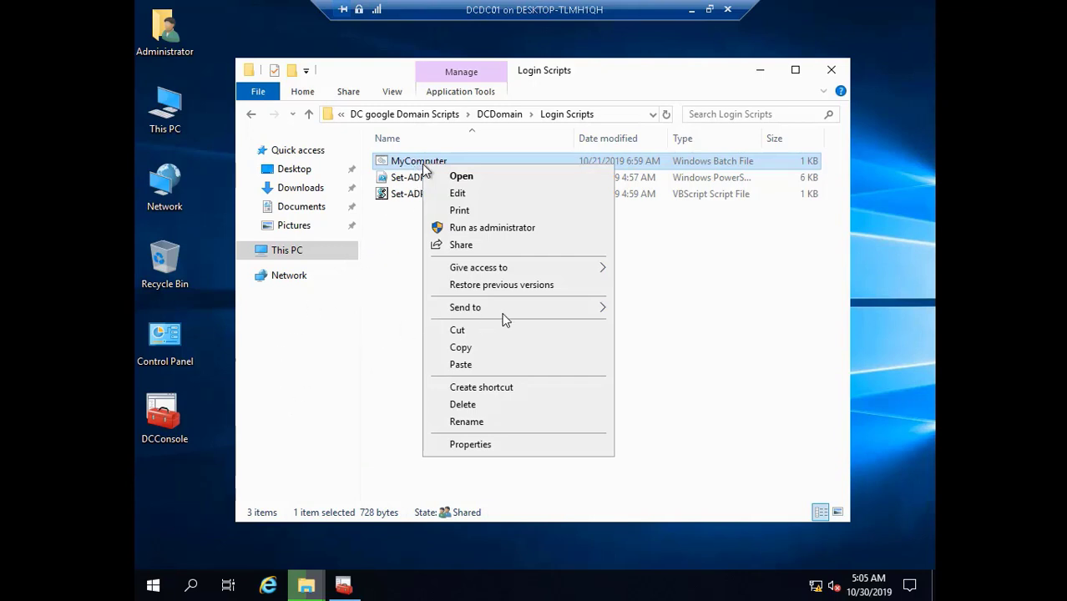
pyautogui.moveTo(224, 547)
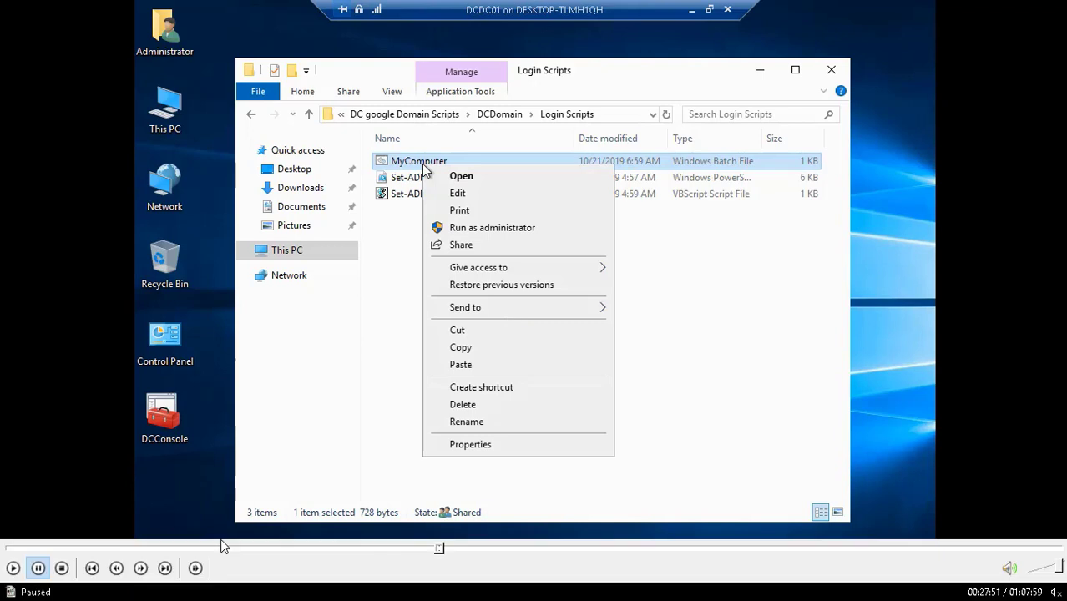
pyautogui.click(13, 567)
# - Copy the MyComputer batch file and both Set-ADPicture scripts from the Login Scripts folder
pyautogui.click(387, 268)
pyautogui.click(386, 267)
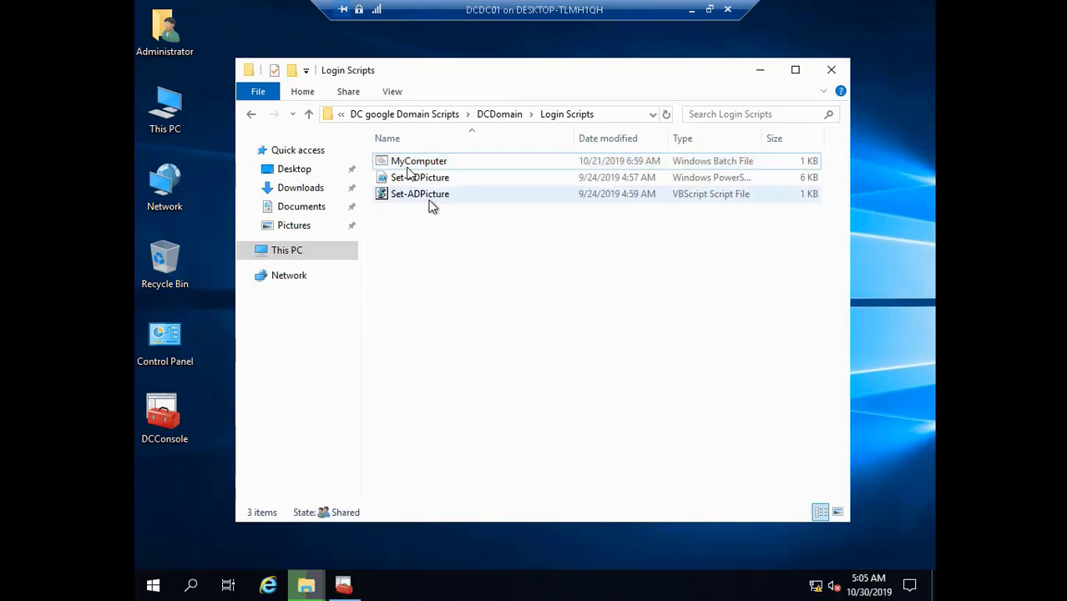
pyautogui.hotkey('ctrl', 'a')
pyautogui.rightClick(431, 205)
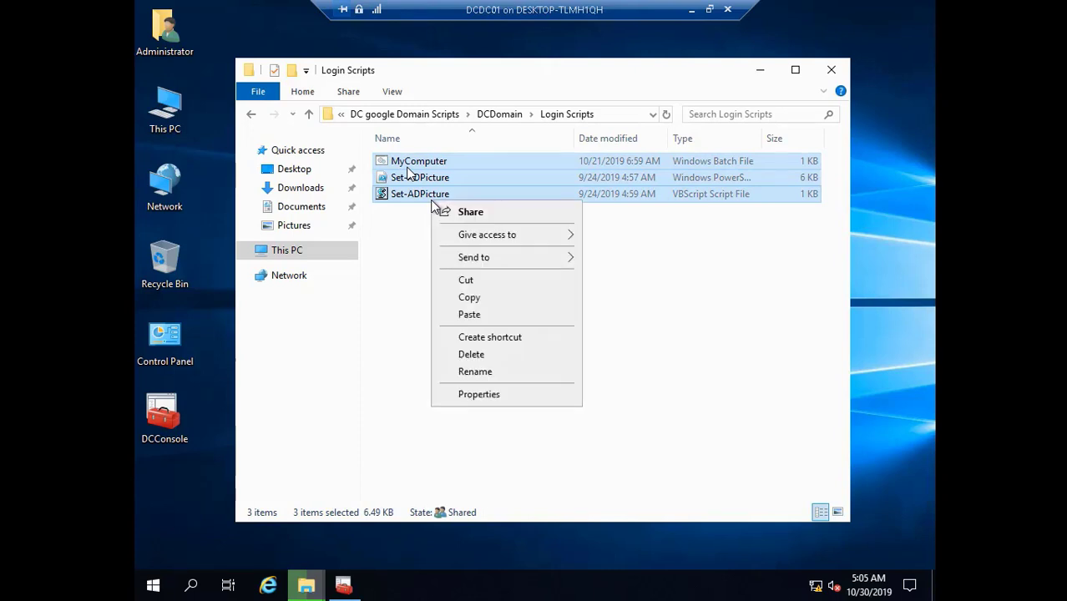
pyautogui.click(472, 297)
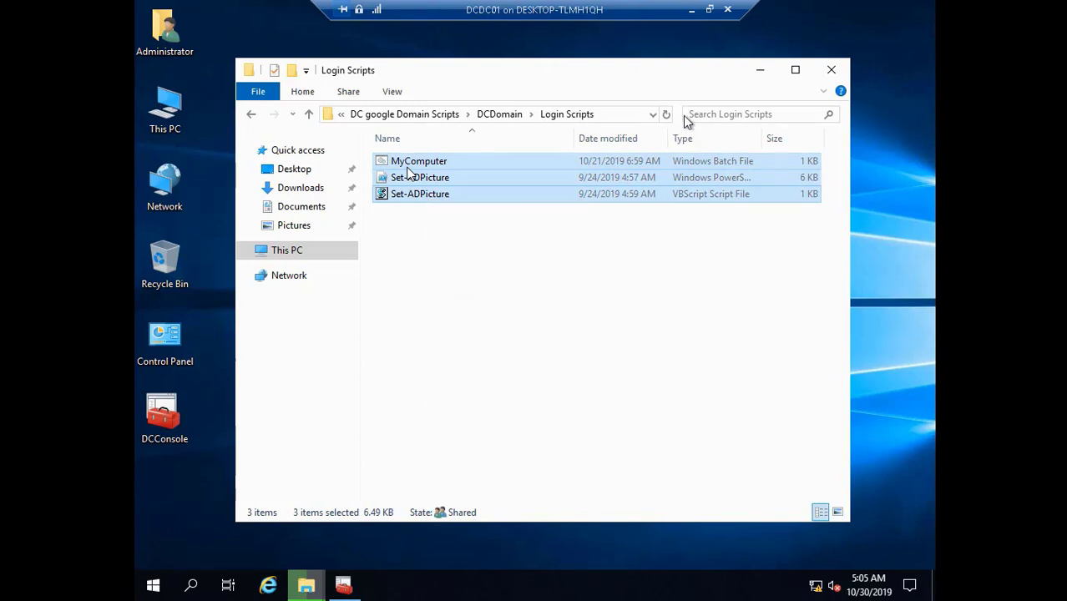
# - Minimise the Login Scripts window and skip the same-named files in the template copy to PolicyDefinitions
pyautogui.click(759, 72)
pyautogui.click(307, 585)
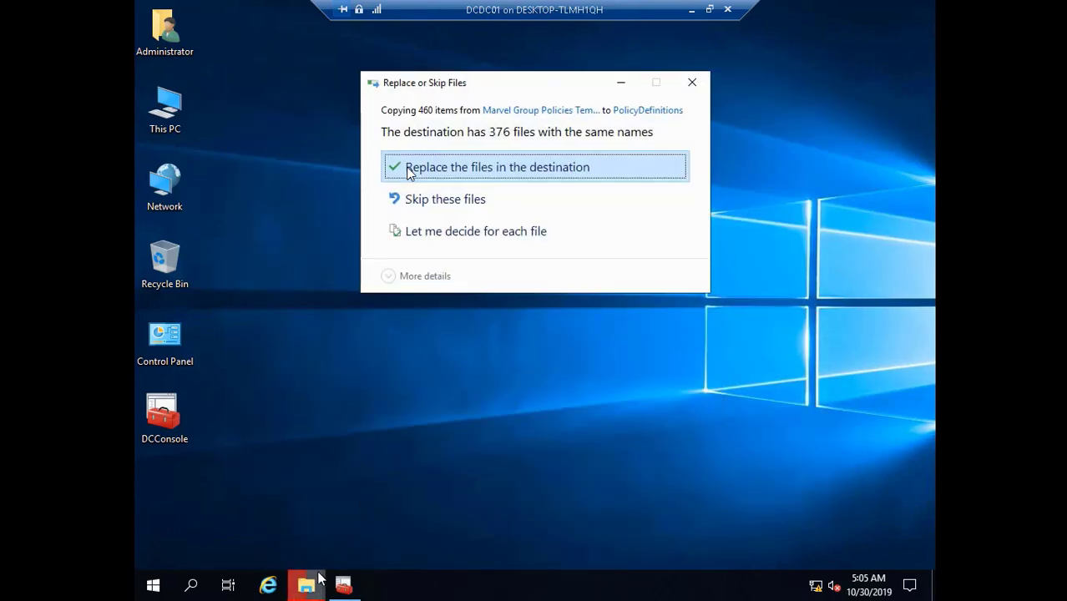
pyautogui.click(484, 200)
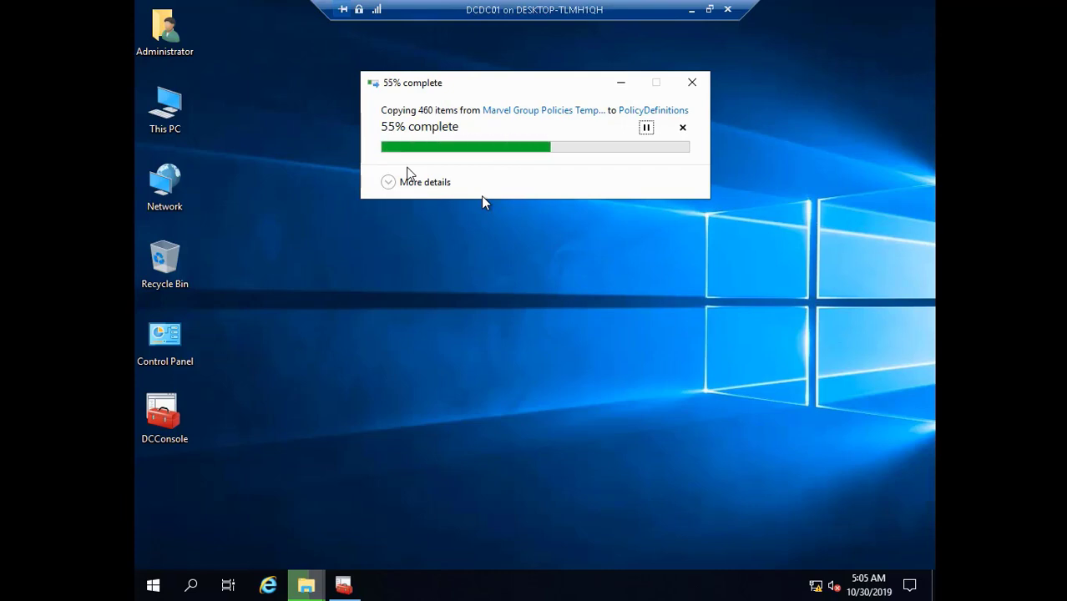
# - Open the scripts folder of DCDM.LOCAL on the \\dcdm.local\SYSVOL share
pyautogui.click(150, 583)
pyautogui.rightClick(150, 583)
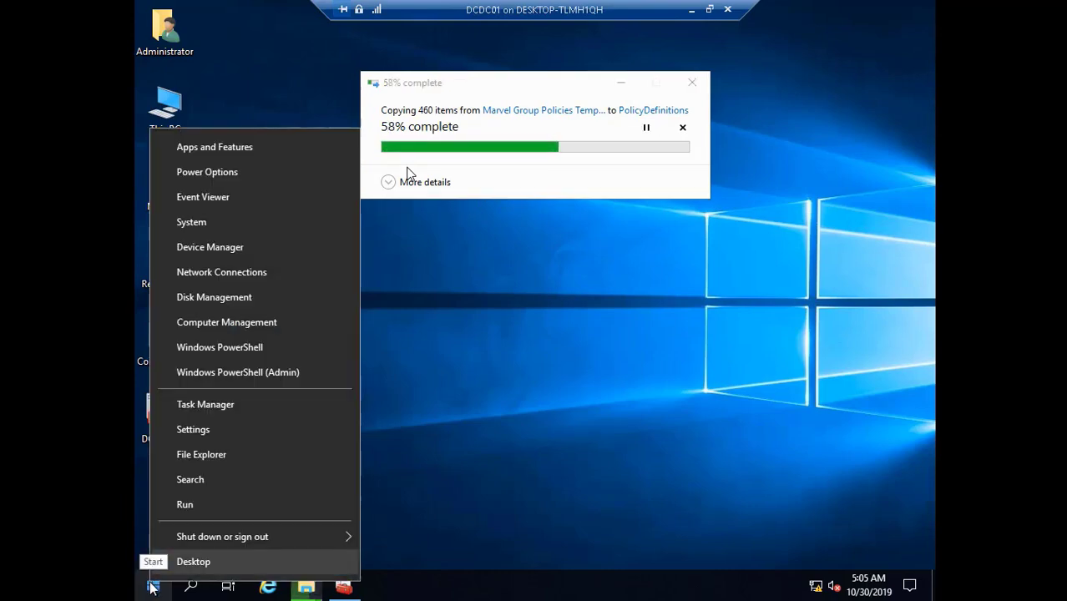
pyautogui.click(209, 510)
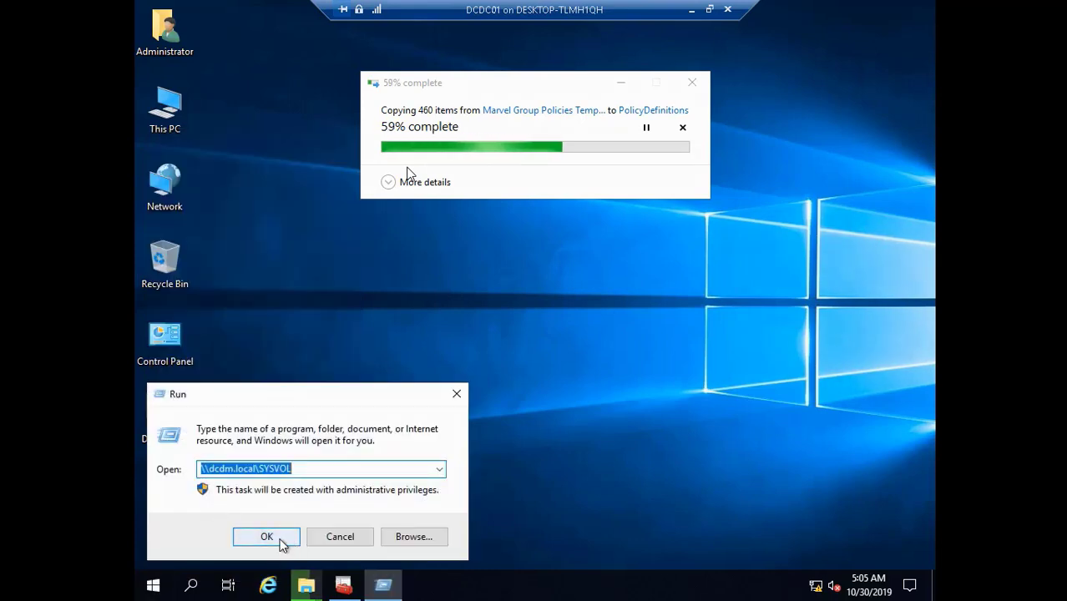
pyautogui.click(280, 543)
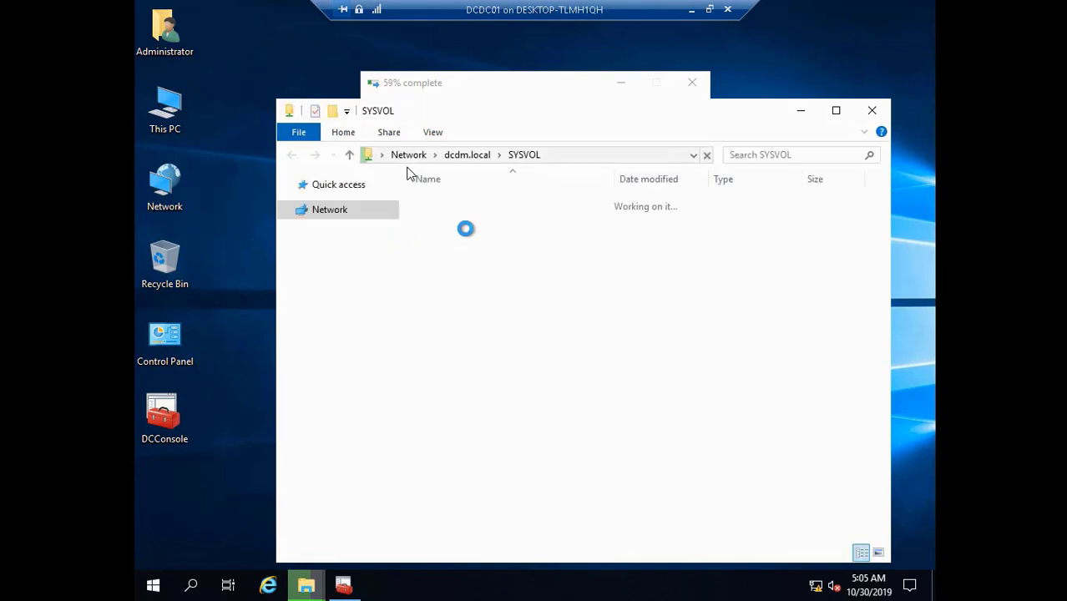
pyautogui.click(464, 205)
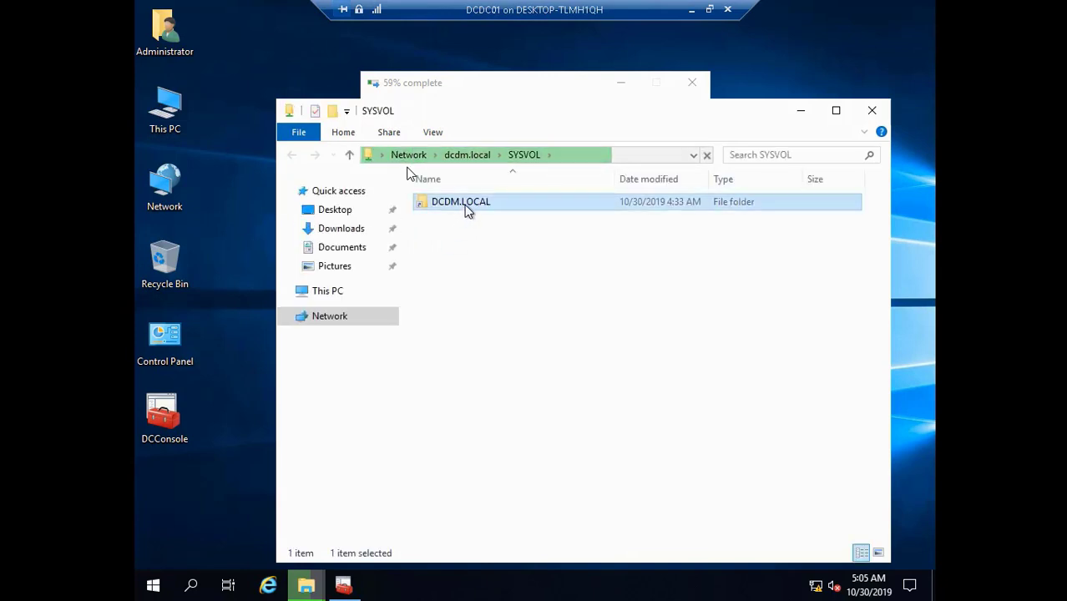
pyautogui.doubleClick(464, 205)
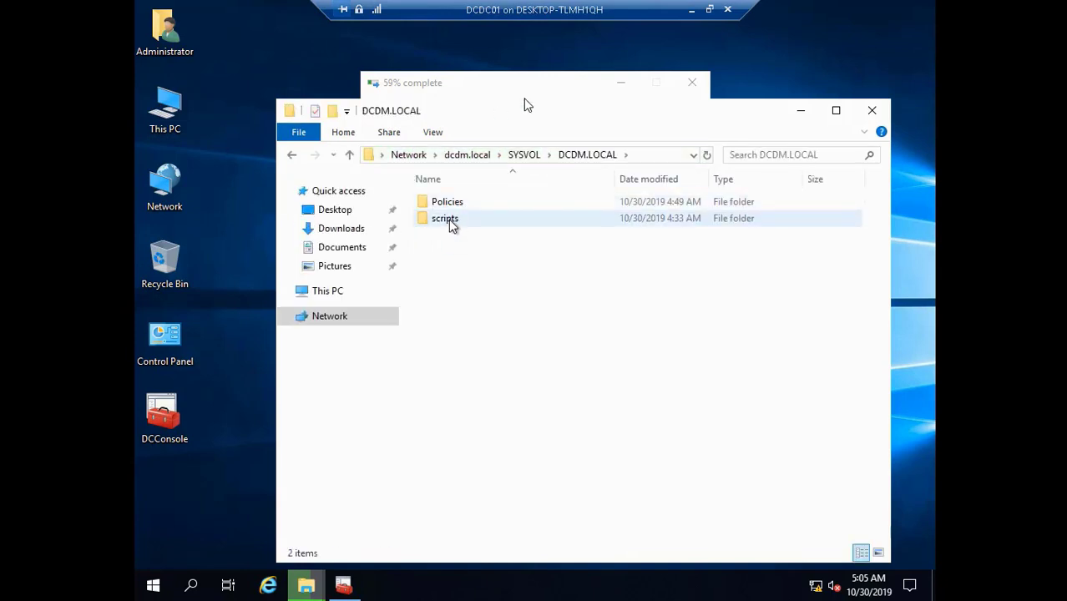
pyautogui.doubleClick(448, 220)
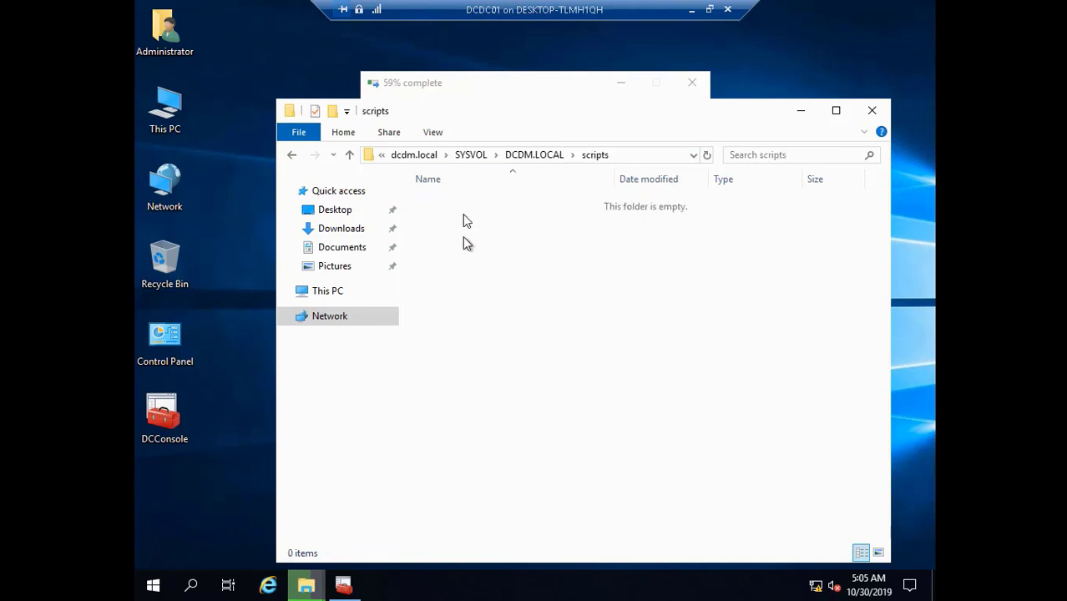
# - Paste the copied MyComputer batch file and both Set-ADPicture scripts into the DCDM.LOCAL scripts folder
pyautogui.rightClick(464, 238)
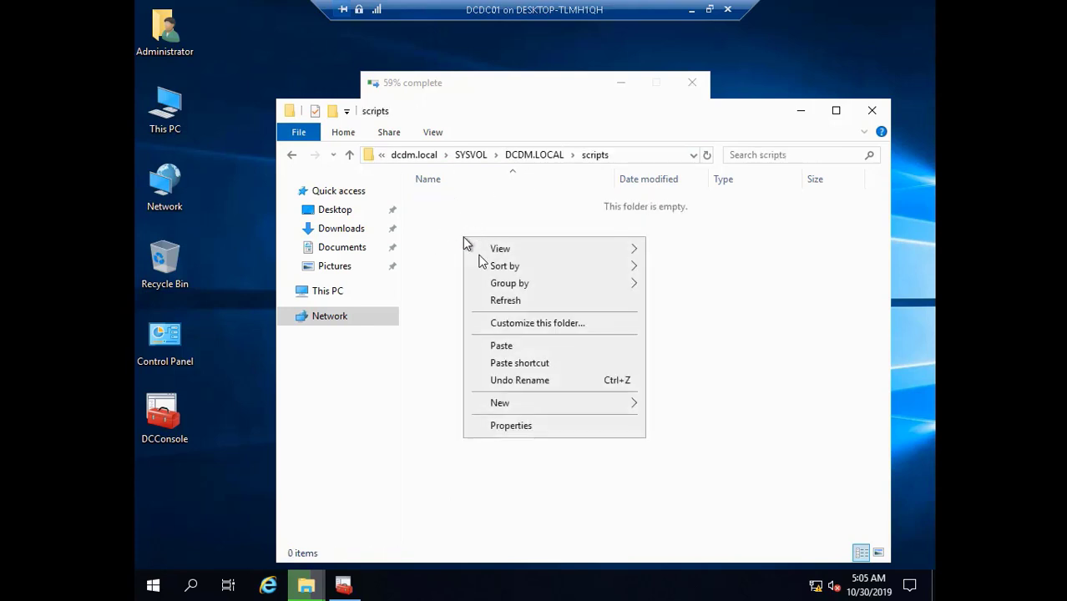
pyautogui.click(508, 348)
pyautogui.moveTo(116, 573)
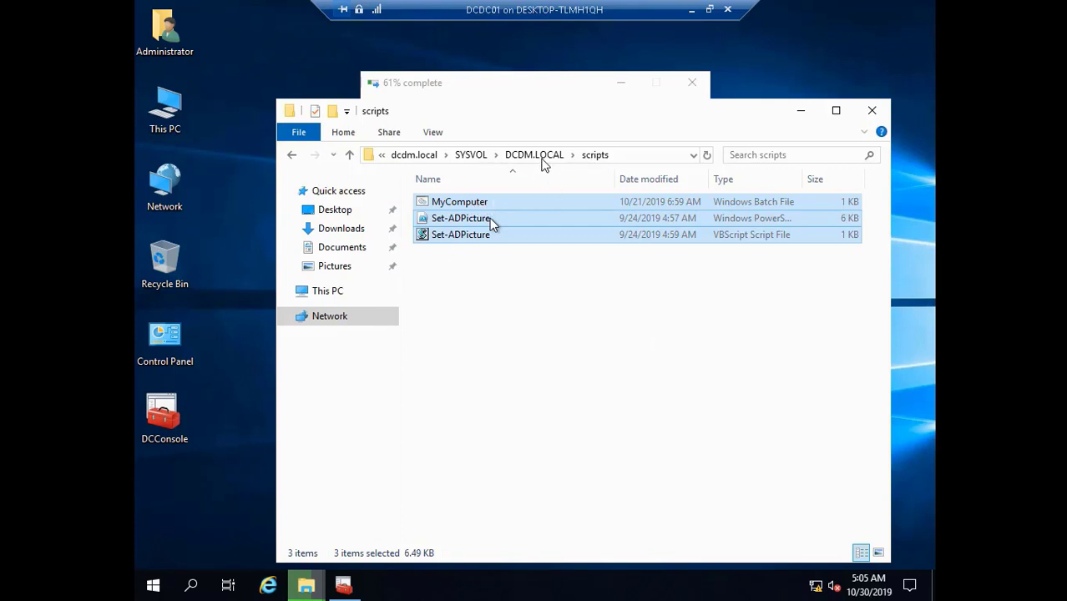
pyautogui.press('space')
pyautogui.click(12, 568)
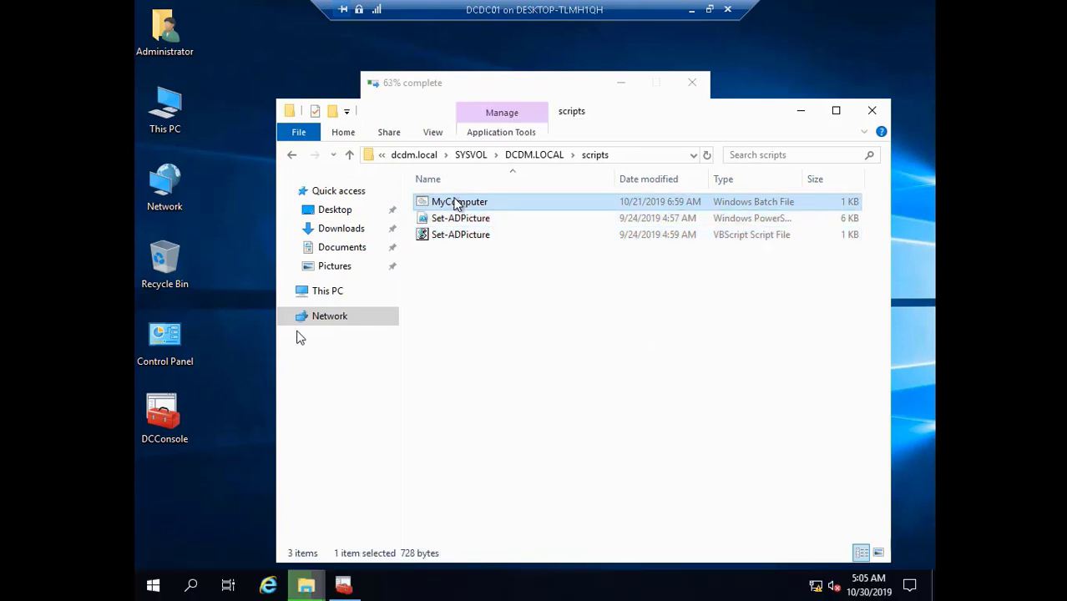
# - Open the MyComputer batch file from the SYSVOL scripts folder for editing, accepting the security warning
pyautogui.rightClick(457, 204)
pyautogui.click(489, 227)
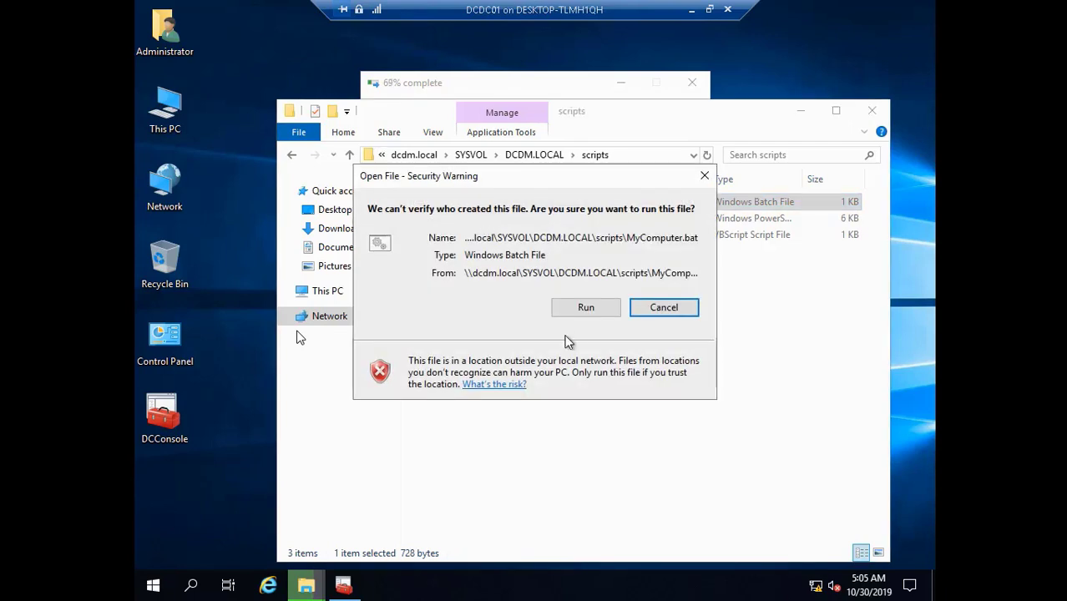
pyautogui.click(595, 320)
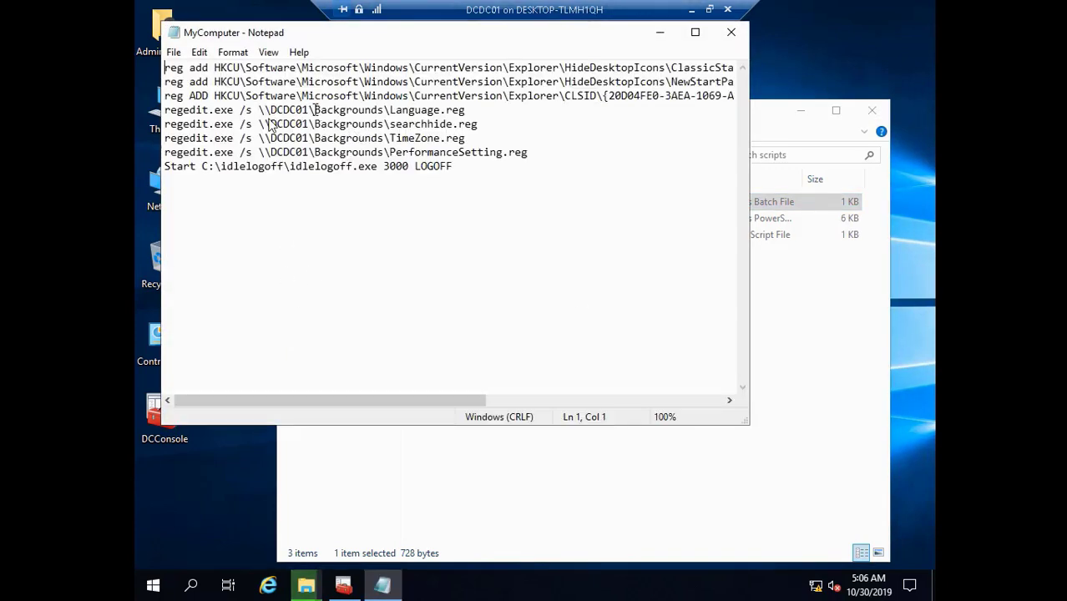
# - Highlight the share name Backgrounds in the Language.reg line of the MyComputer batch file
pyautogui.click(315, 111)
pyautogui.hotkey('shift', 'Right')
pyautogui.hotkey('shift', 'Right')
pyautogui.hotkey('shift', 'Right')
pyautogui.hotkey('shift', 'Right')
pyautogui.hotkey('shift', 'Right')
pyautogui.hotkey('shift', 'Right')
pyautogui.hotkey('shift', 'Right')
pyautogui.hotkey('shift', 'Right')
pyautogui.hotkey('shift', 'Right')
pyautogui.hotkey('shift', 'Right')
pyautogui.hotkey('shift', 'Right')
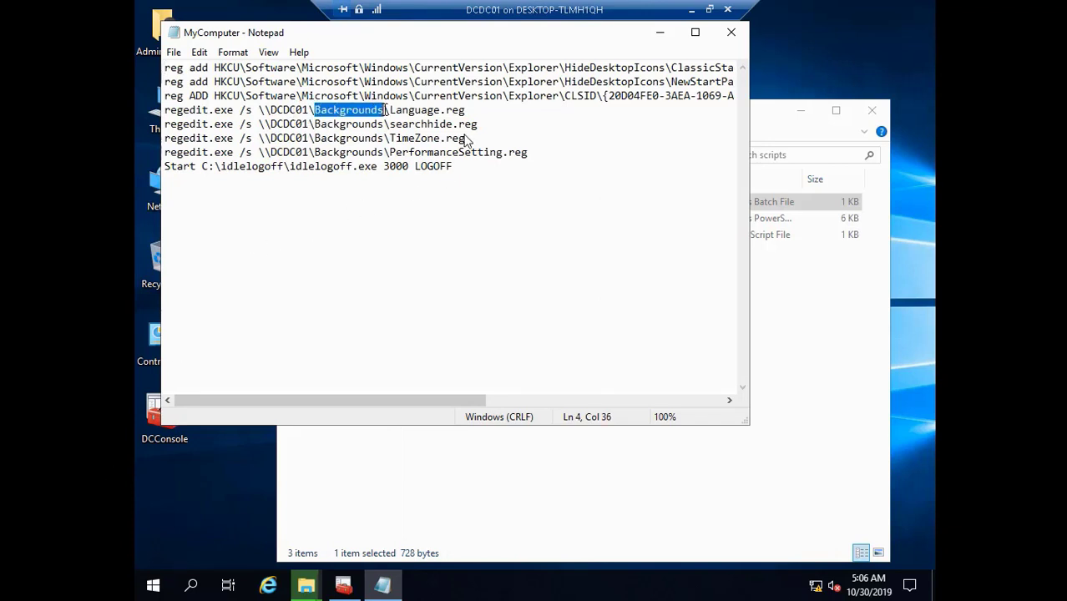
pyautogui.rightClick(376, 110)
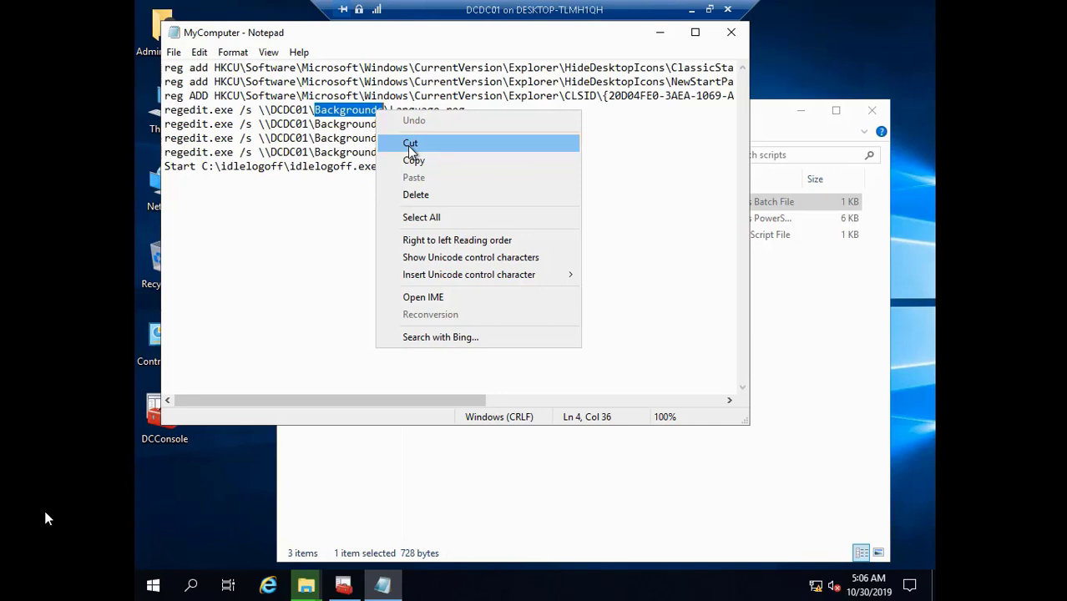
pyautogui.click(13, 567)
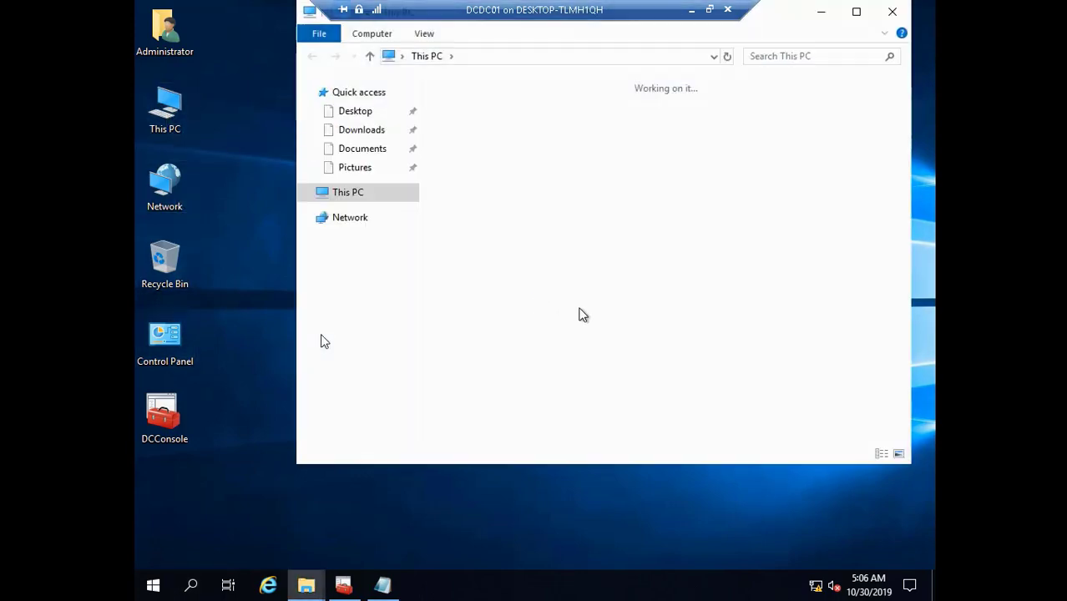
# - Open the Backgrounds folder under D:\GuestShare\DC google Domain Scripts\DCDomain
pyautogui.doubleClick(572, 347)
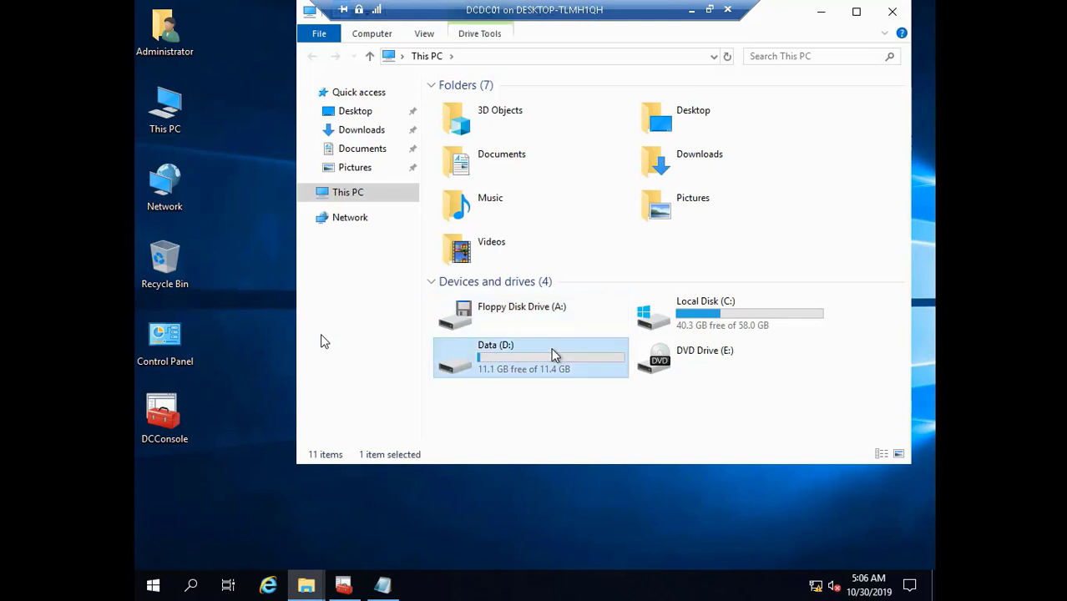
pyautogui.click(474, 106)
pyautogui.doubleClick(474, 107)
pyautogui.doubleClick(501, 105)
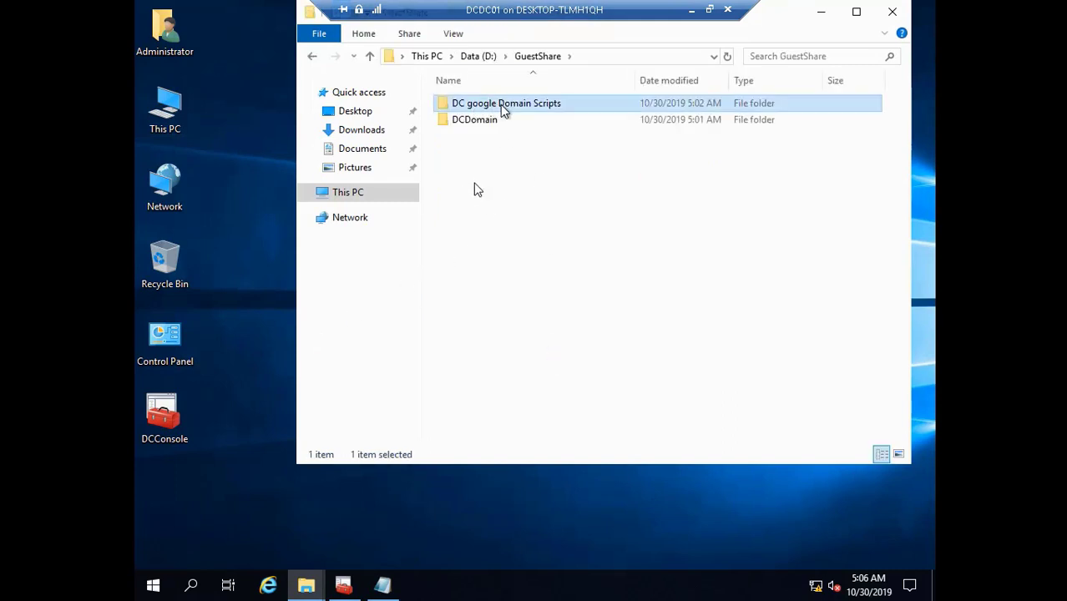
pyautogui.doubleClick(483, 105)
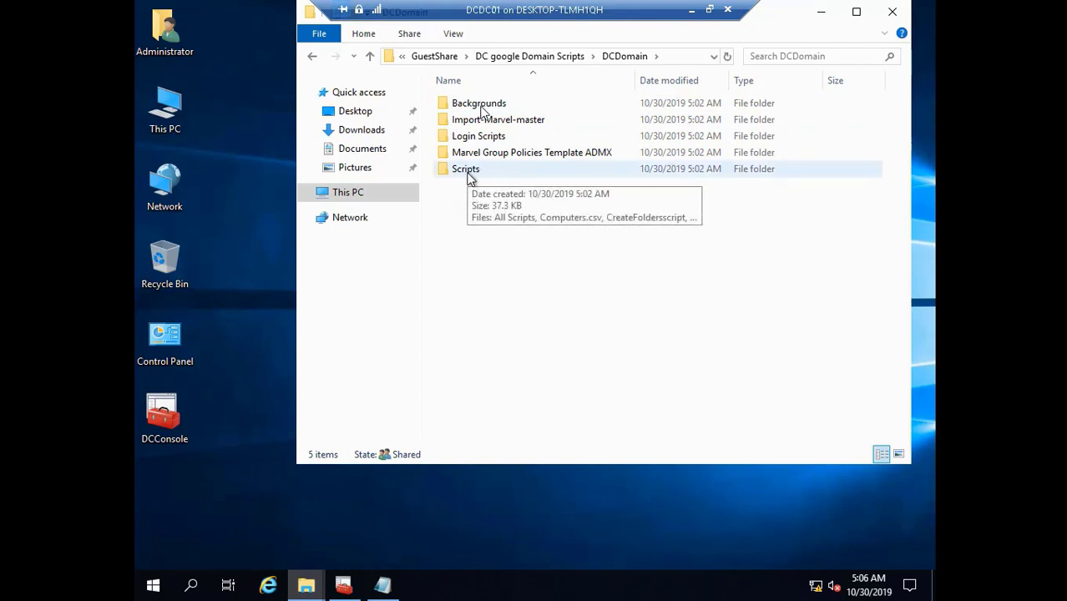
pyautogui.doubleClick(503, 108)
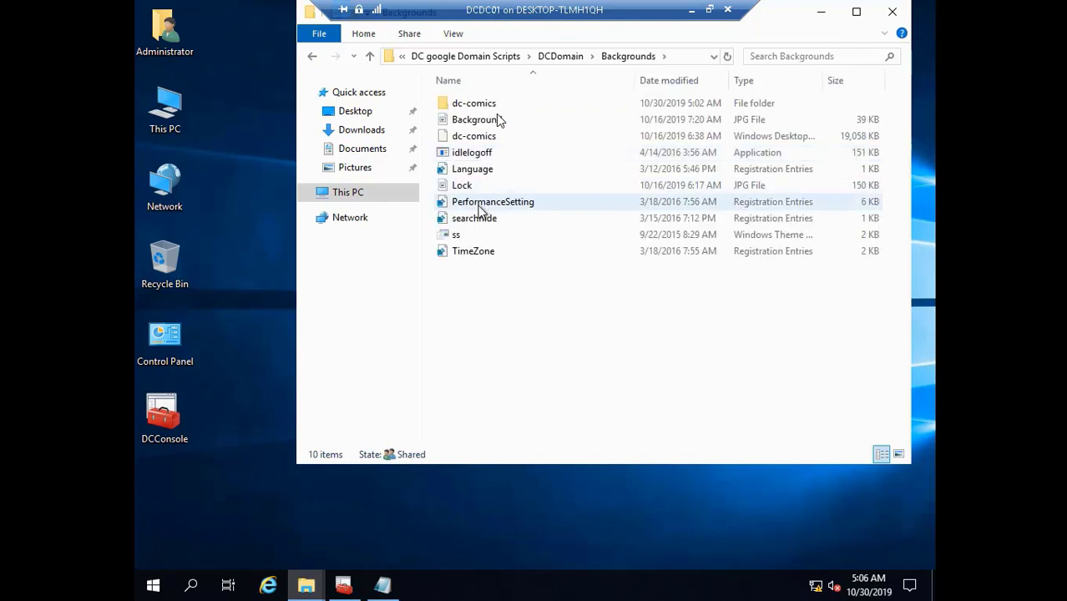
pyautogui.moveTo(131, 588)
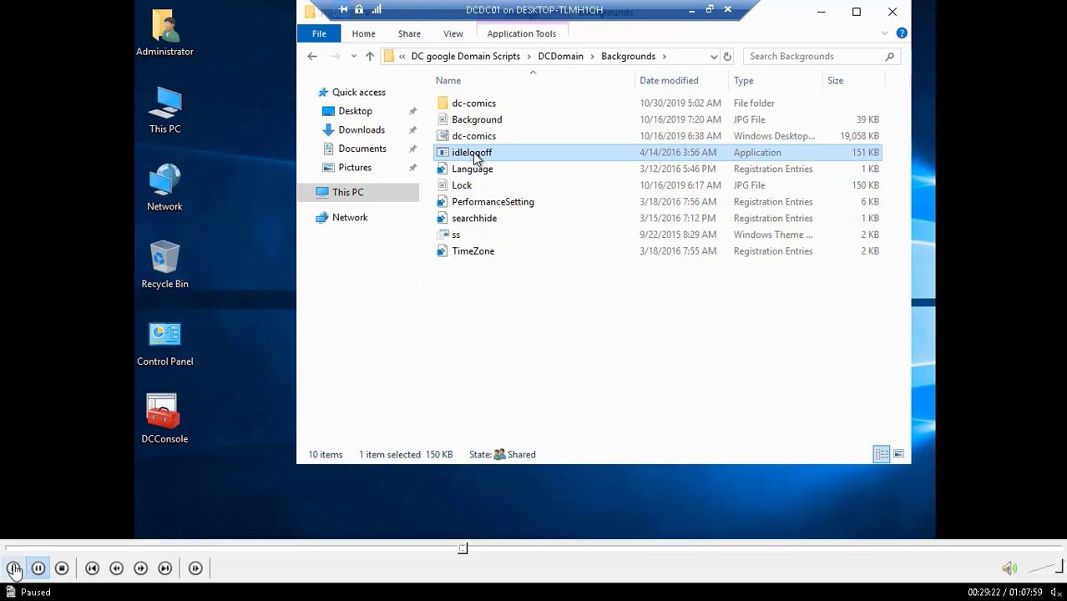
pyautogui.click(14, 568)
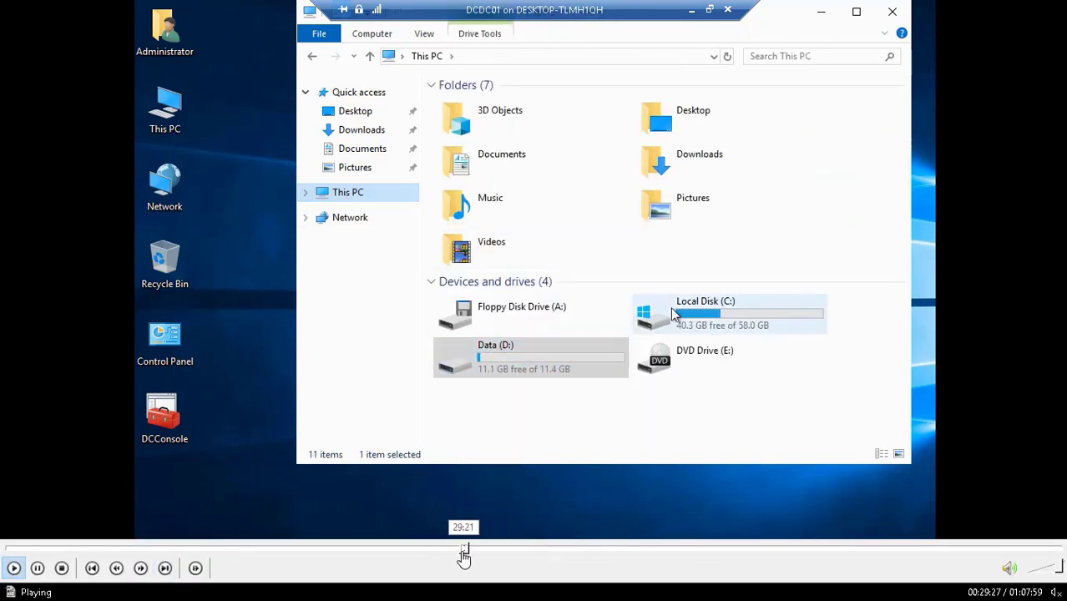
pyautogui.click(463, 551)
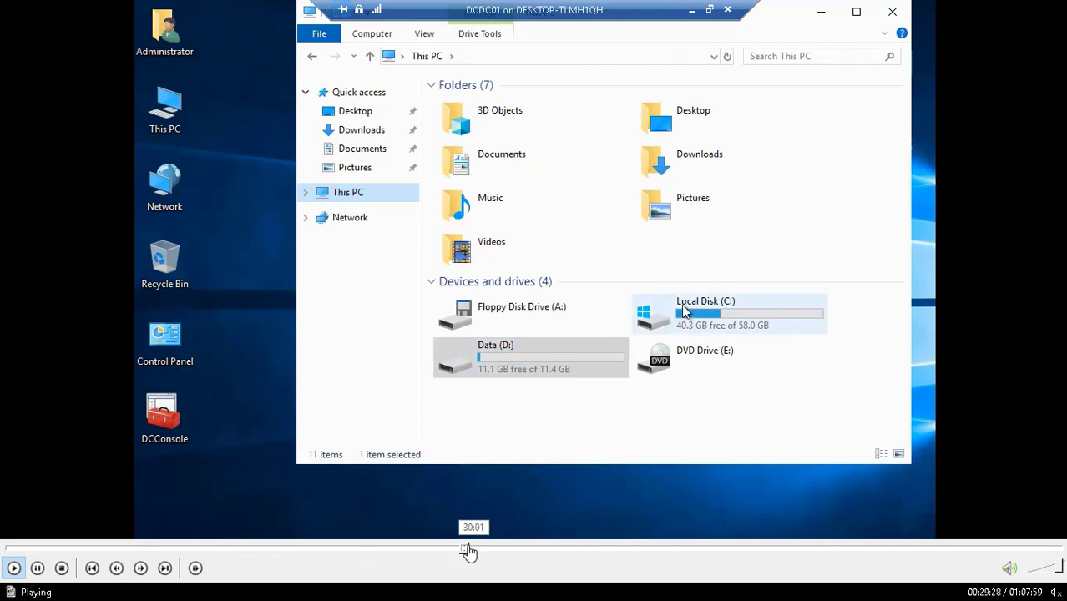
pyautogui.click(463, 551)
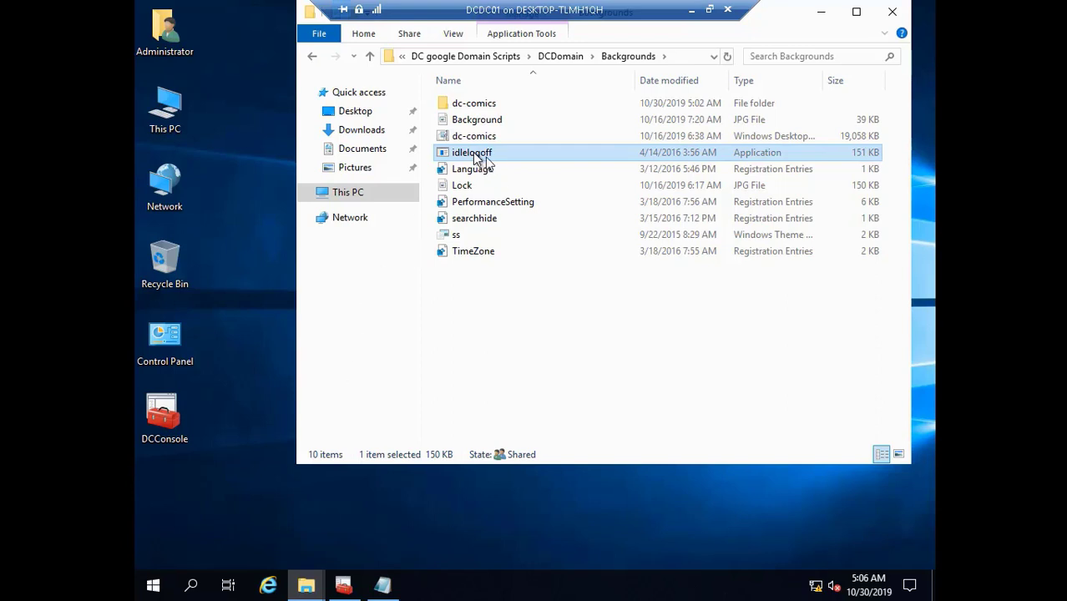
pyautogui.moveTo(465, 547)
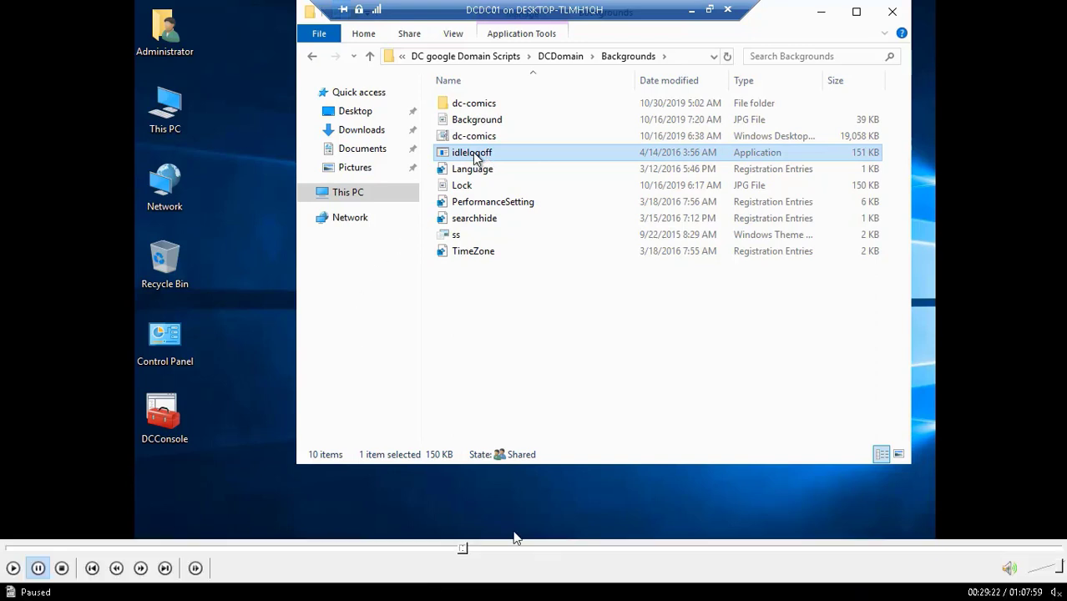
pyautogui.click(458, 549)
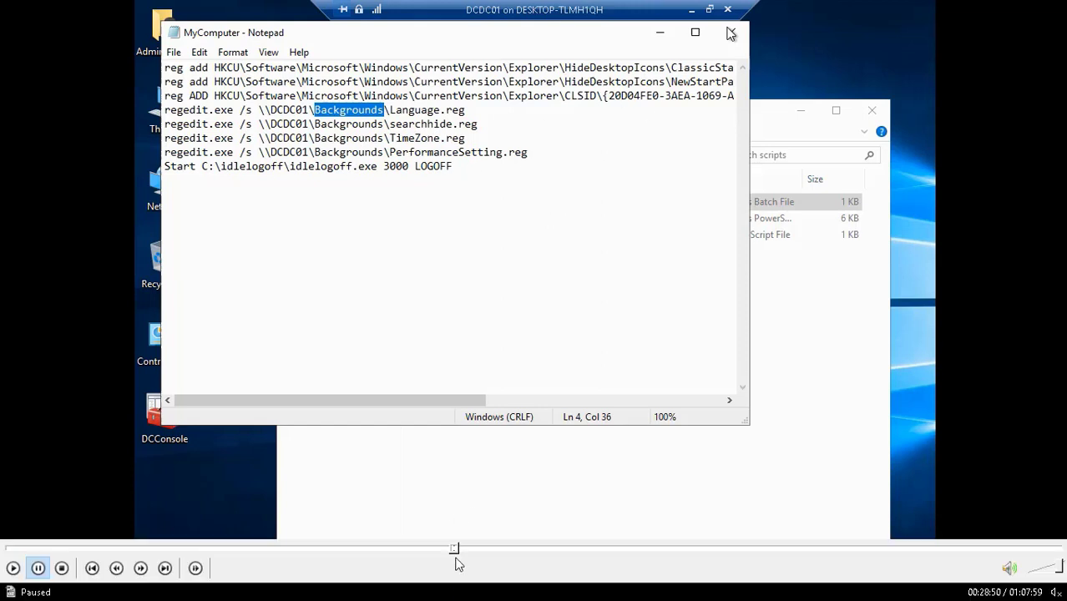
pyautogui.click(462, 548)
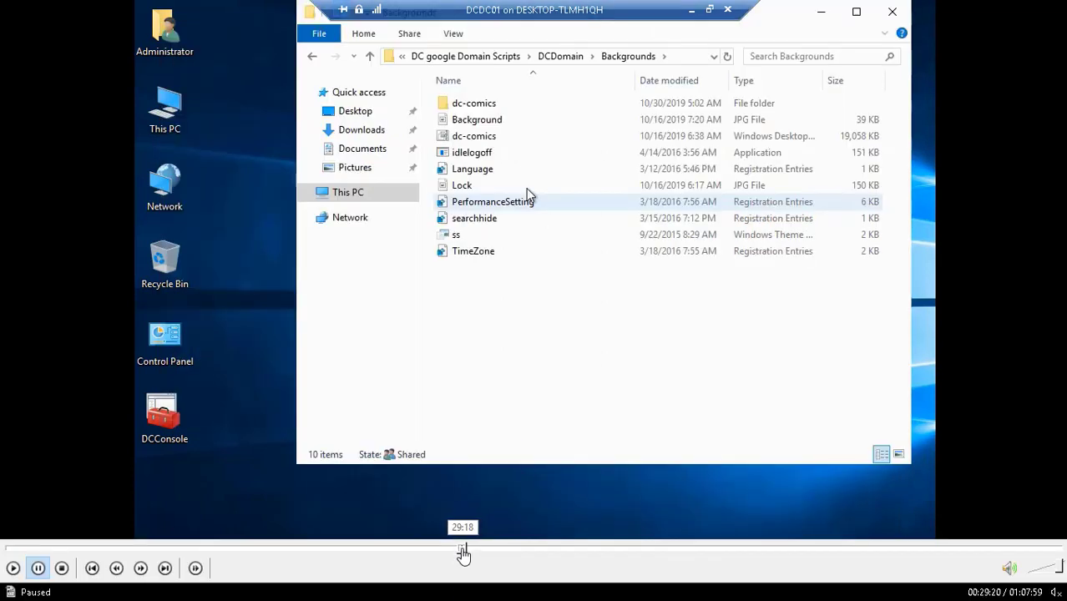
pyautogui.click(13, 568)
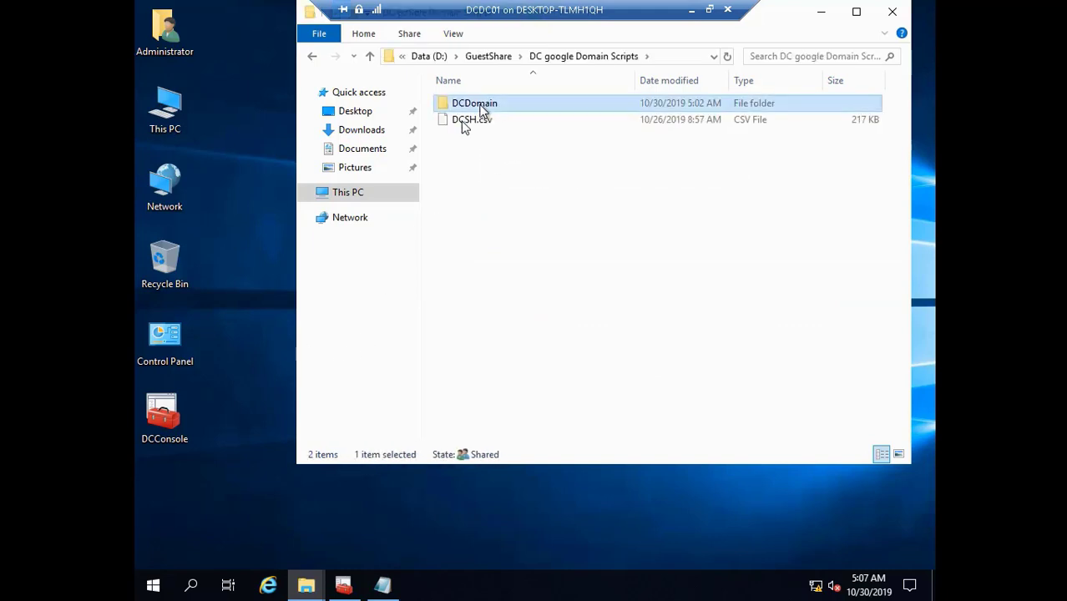
pyautogui.moveTo(293, 562)
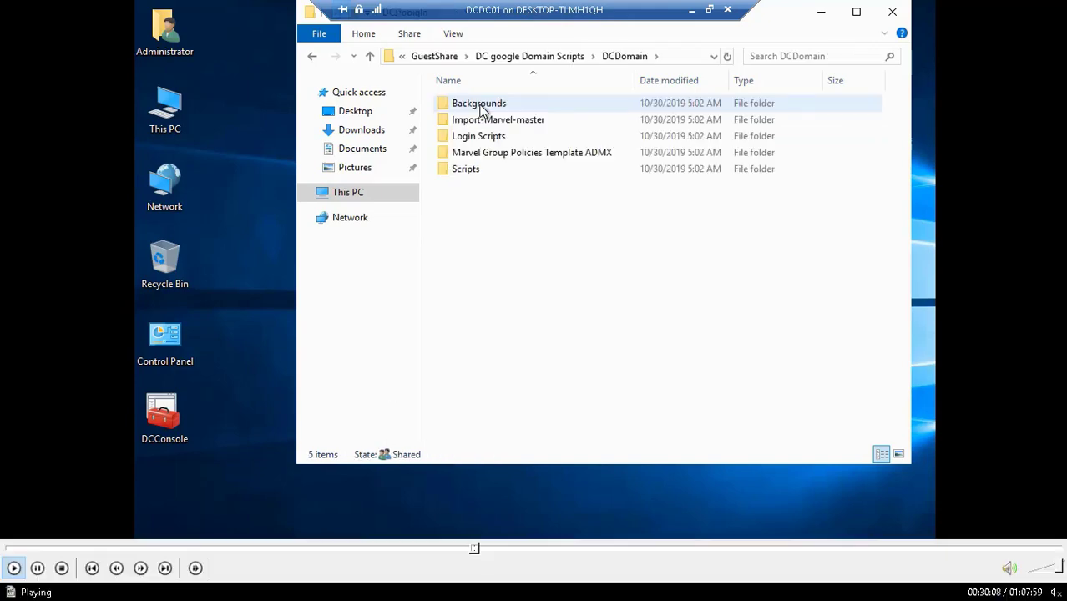
pyautogui.click(455, 549)
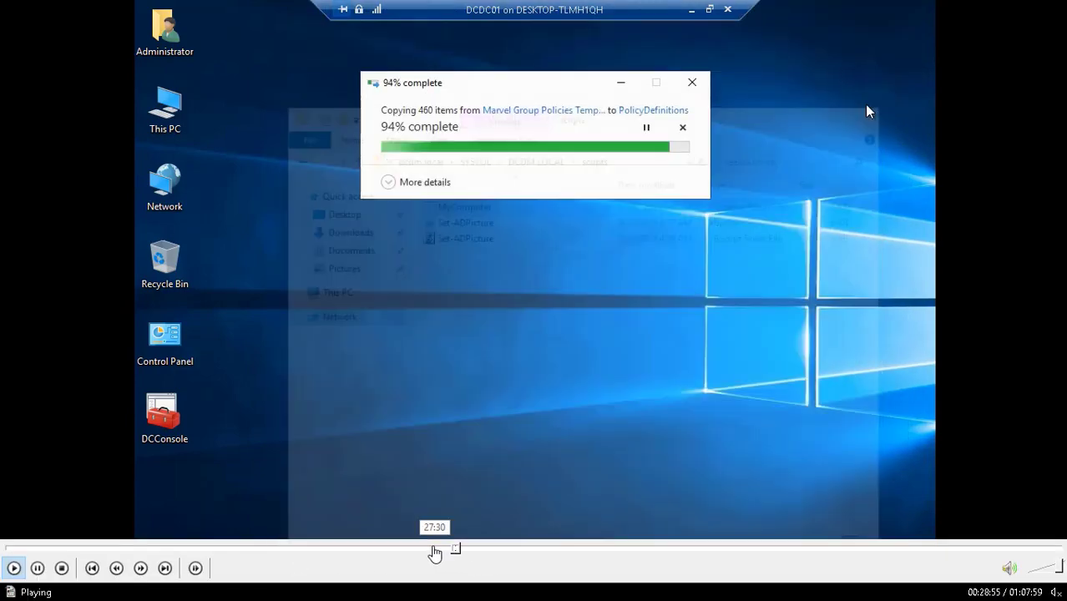
pyautogui.click(432, 550)
pyautogui.click(420, 549)
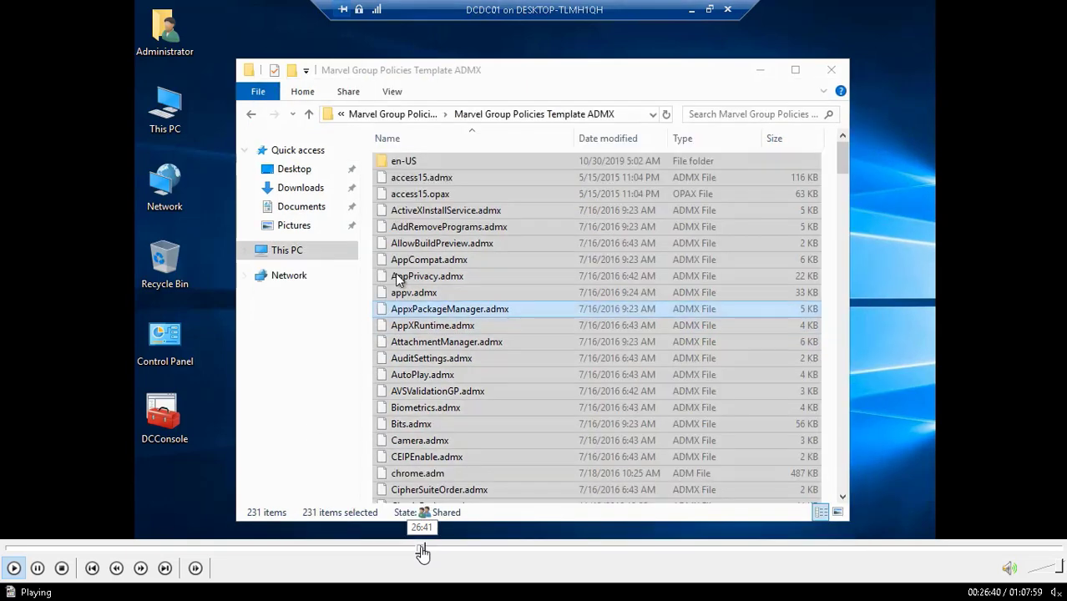
pyautogui.click(414, 550)
pyautogui.click(401, 550)
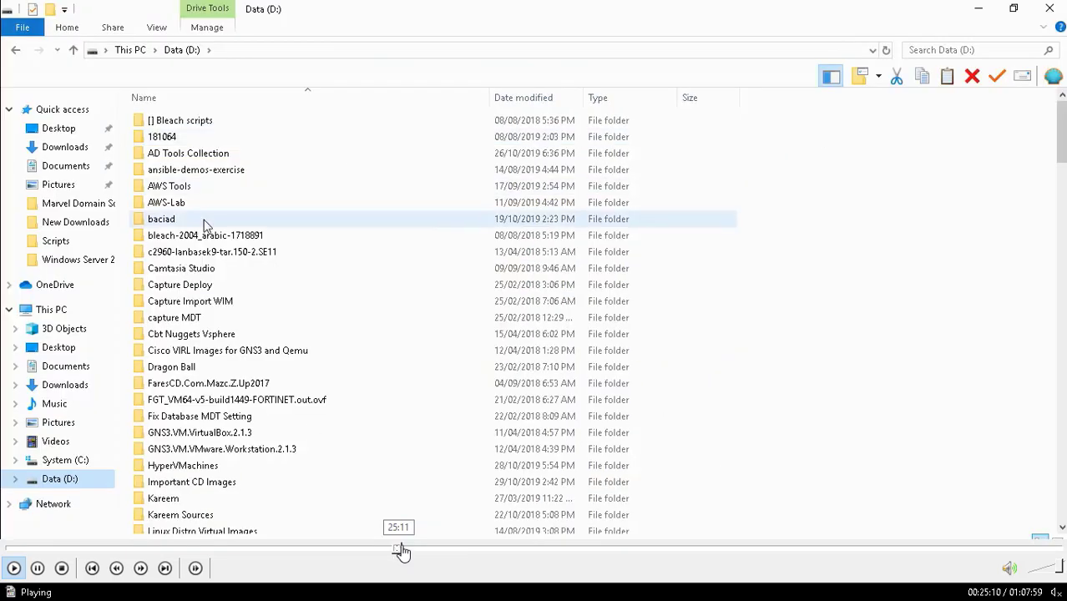
pyautogui.click(413, 550)
pyautogui.click(425, 550)
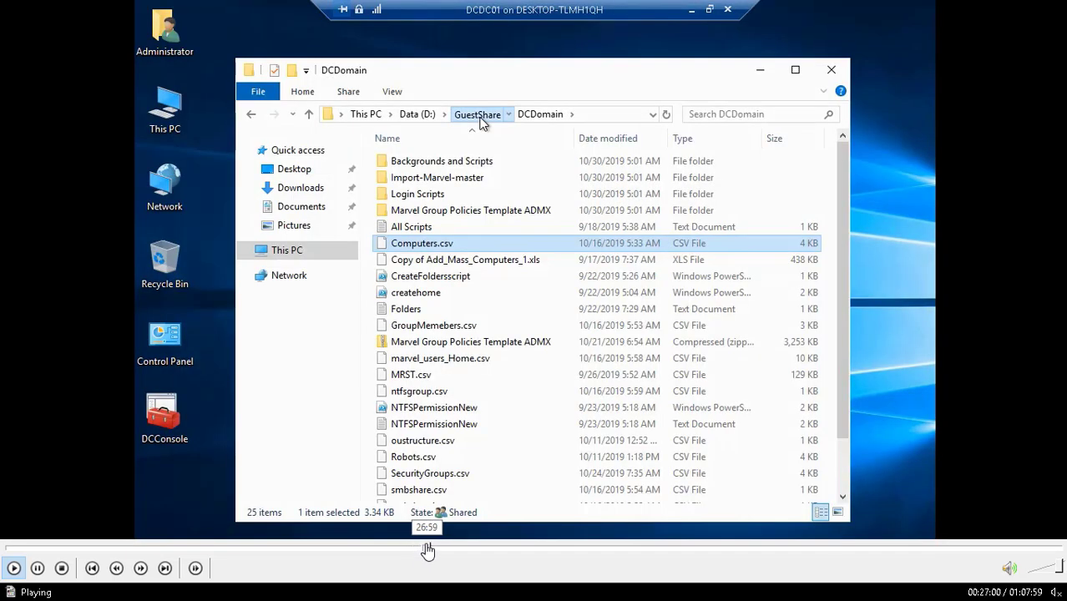
pyautogui.click(435, 551)
pyautogui.click(445, 551)
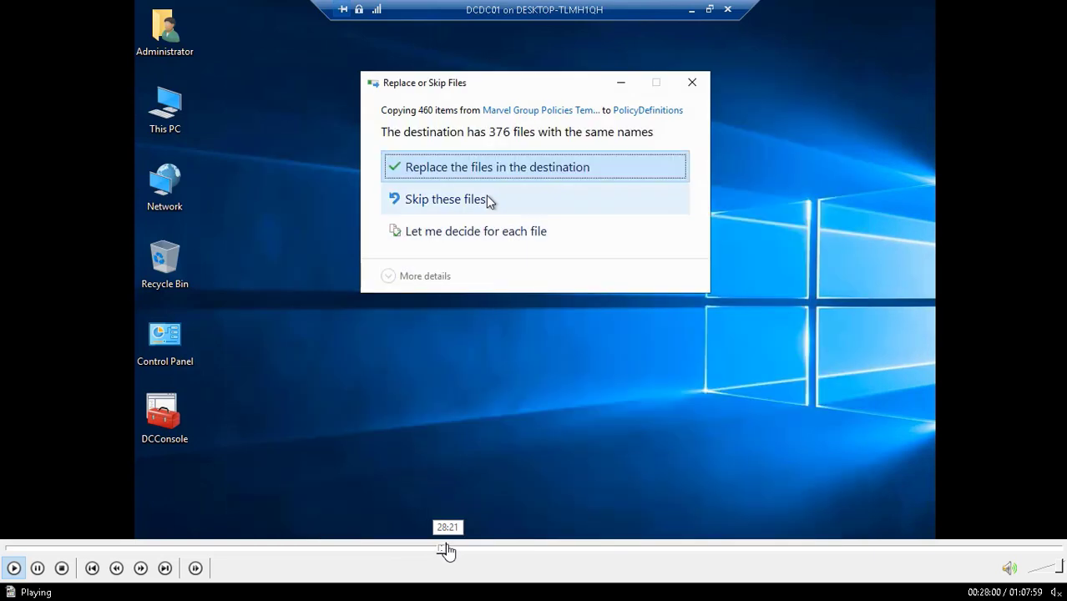
pyautogui.click(448, 550)
pyautogui.click(462, 551)
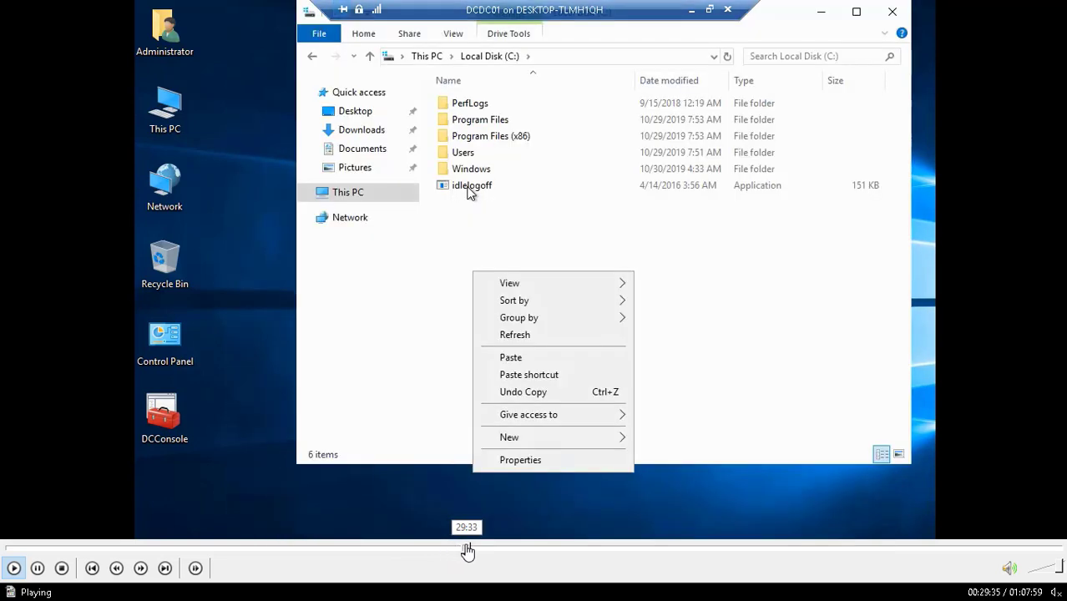
pyautogui.click(478, 551)
pyautogui.click(484, 551)
pyautogui.click(473, 552)
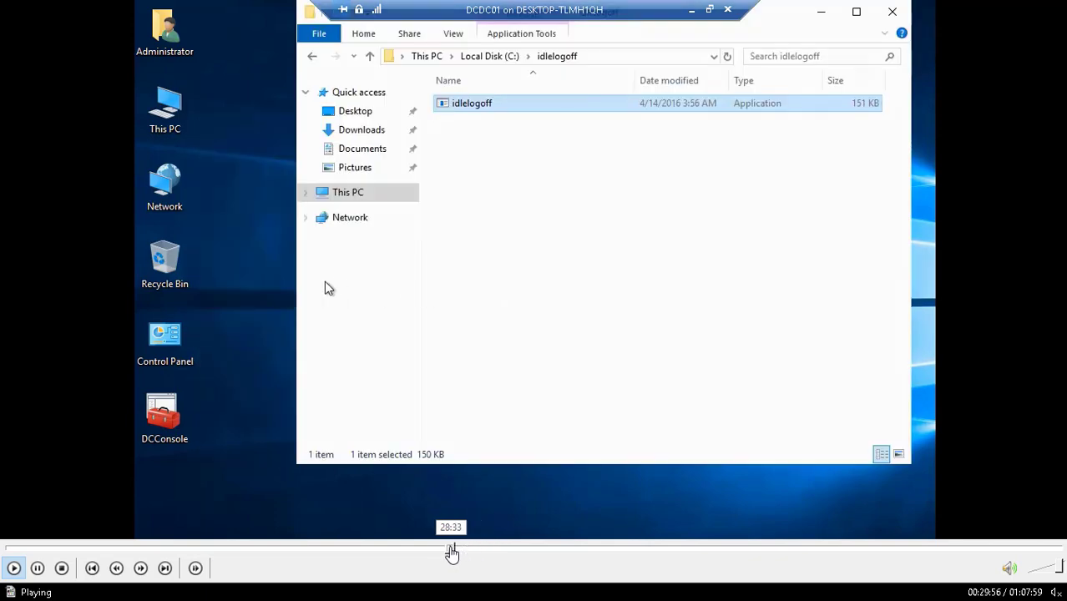
pyautogui.click(452, 551)
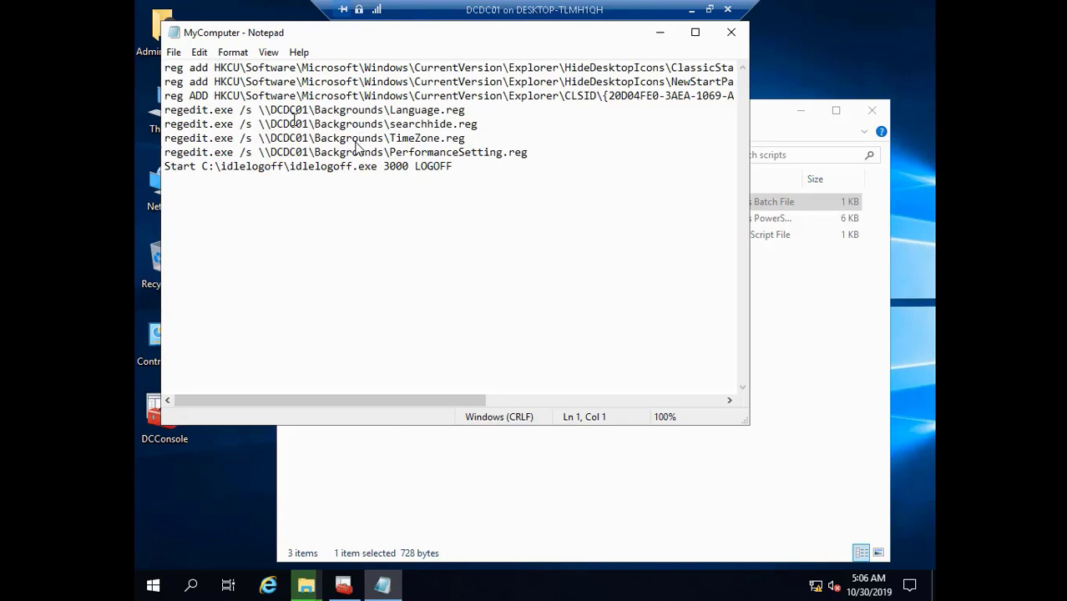
# - Skip forward in the playing Video2.mp4 recording to around the 30-minute mark
pyautogui.moveTo(362, 591)
pyautogui.moveTo(422, 597)
pyautogui.moveTo(464, 556); pyautogui.dragTo(480, 551)
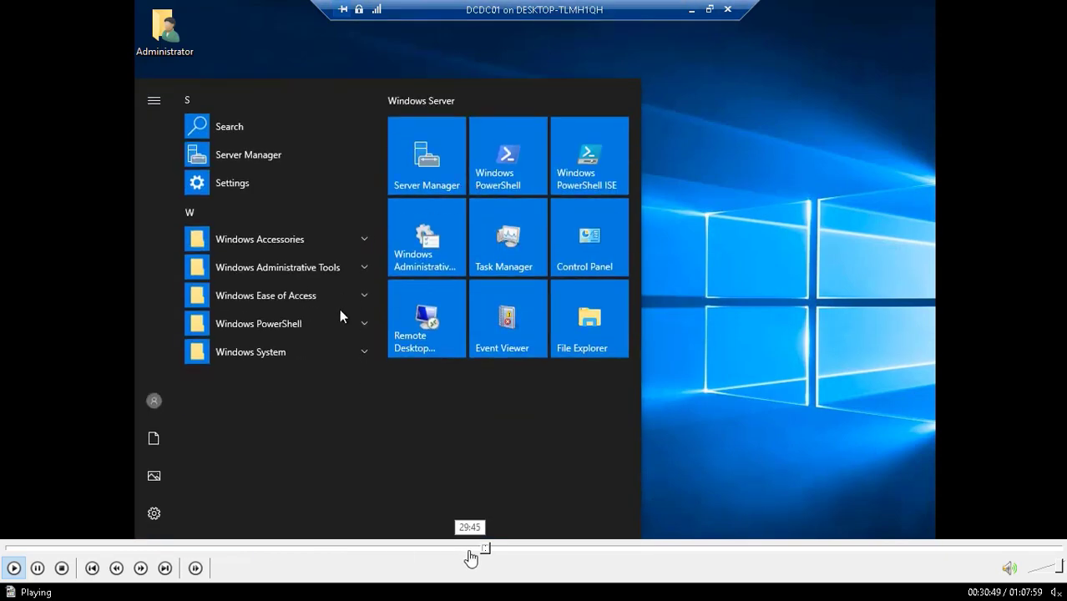
# - Leave full-screen playback to check the screen recorder's elapsed duration, hide the recorder window and return Video2.mp4 to full screen
pyautogui.doubleClick(622, 480)
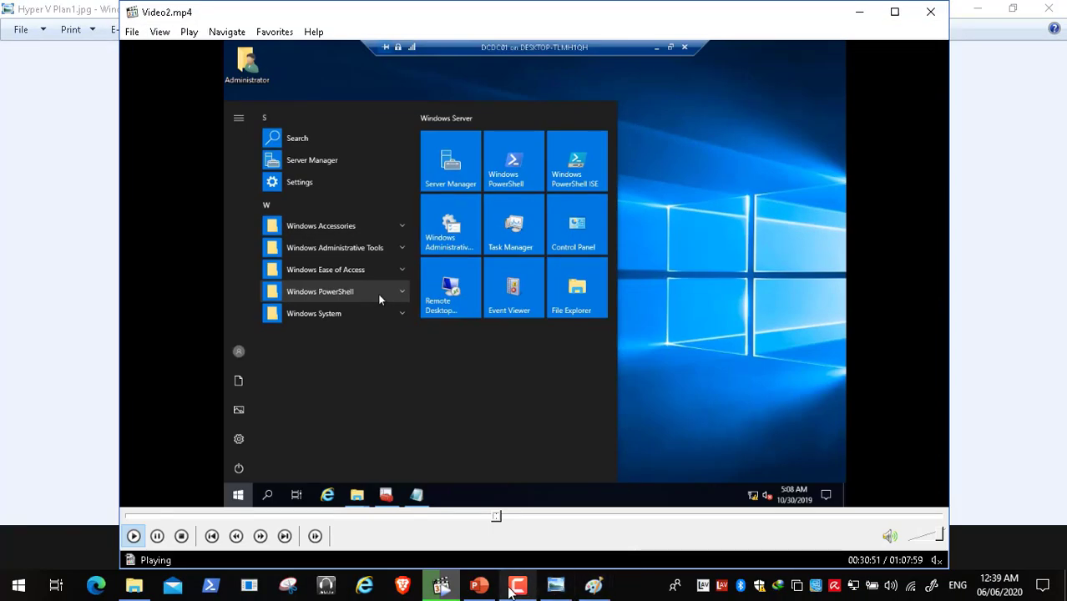
pyautogui.click(517, 586)
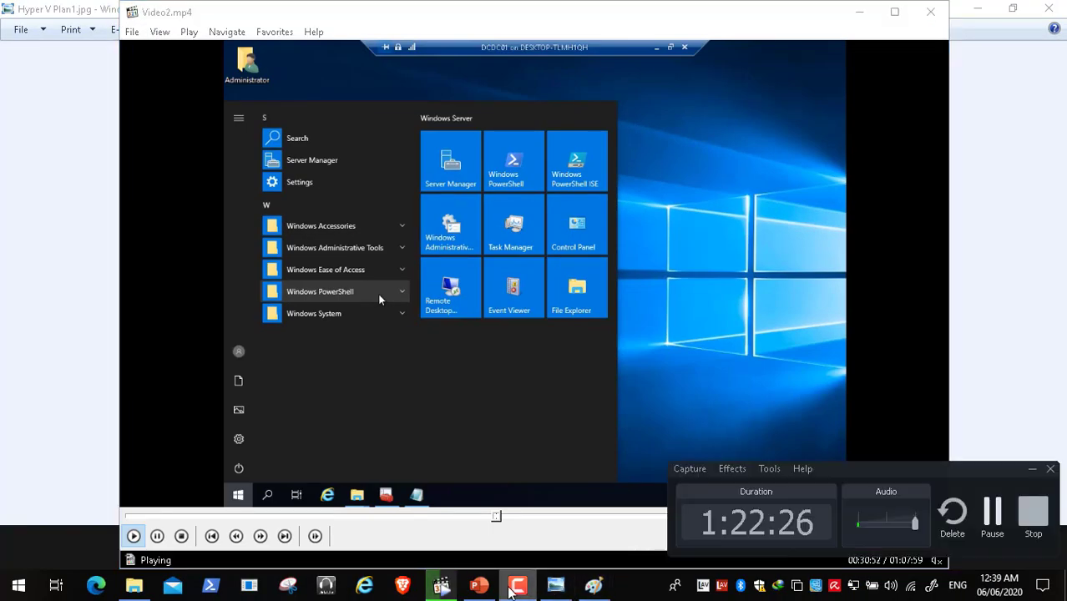
pyautogui.click(1030, 468)
pyautogui.doubleClick(443, 404)
# - Pause Video2.mp4 and rewind it to 30:25, where the Backgrounds folder is selected on the Data (D:) drive
pyautogui.moveTo(138, 566)
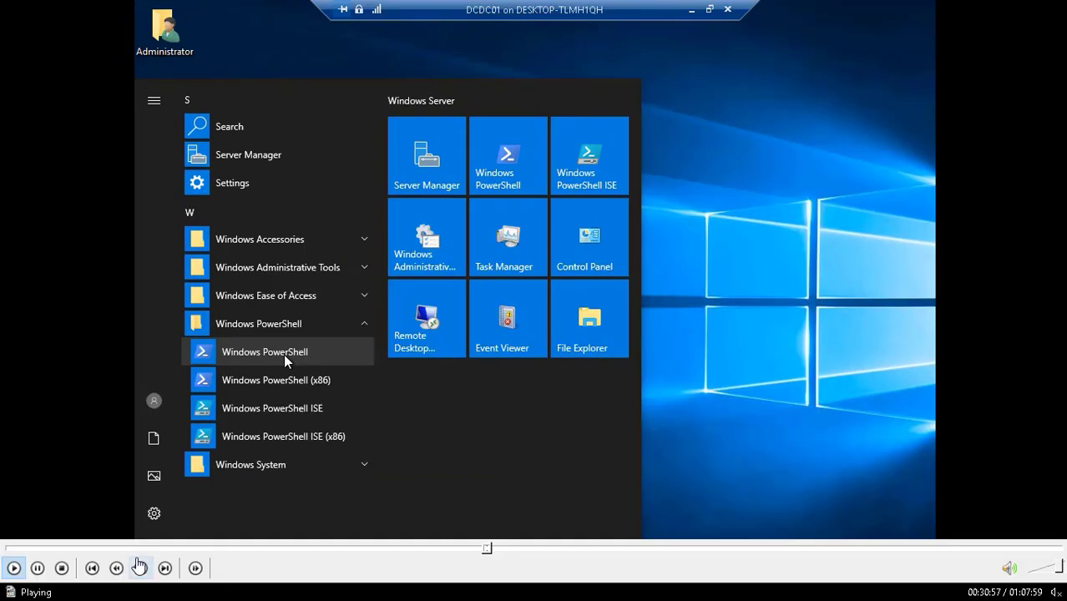
pyautogui.click(38, 569)
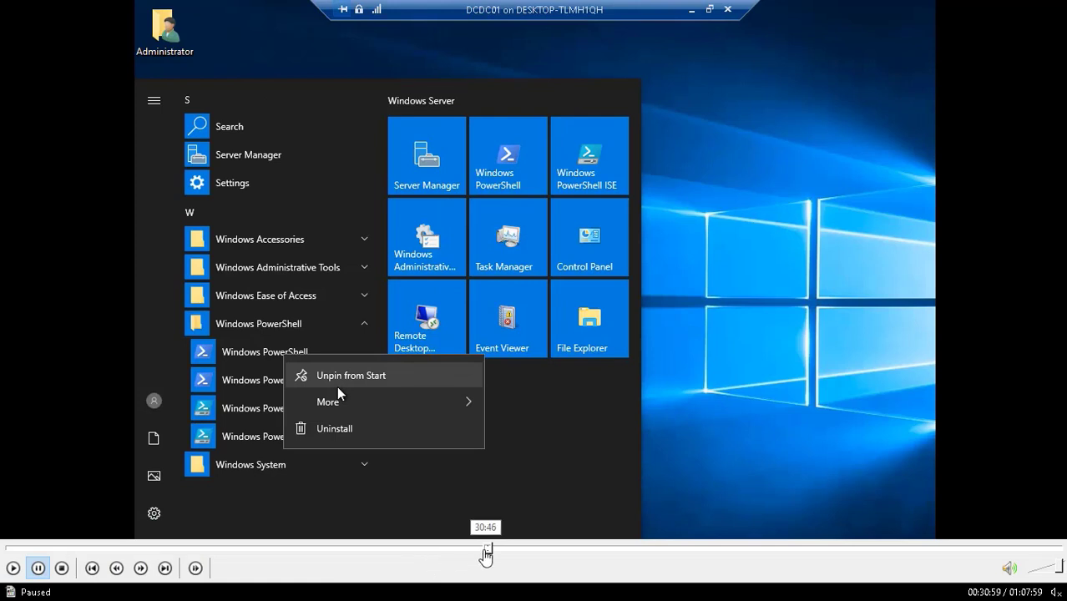
pyautogui.click(484, 550)
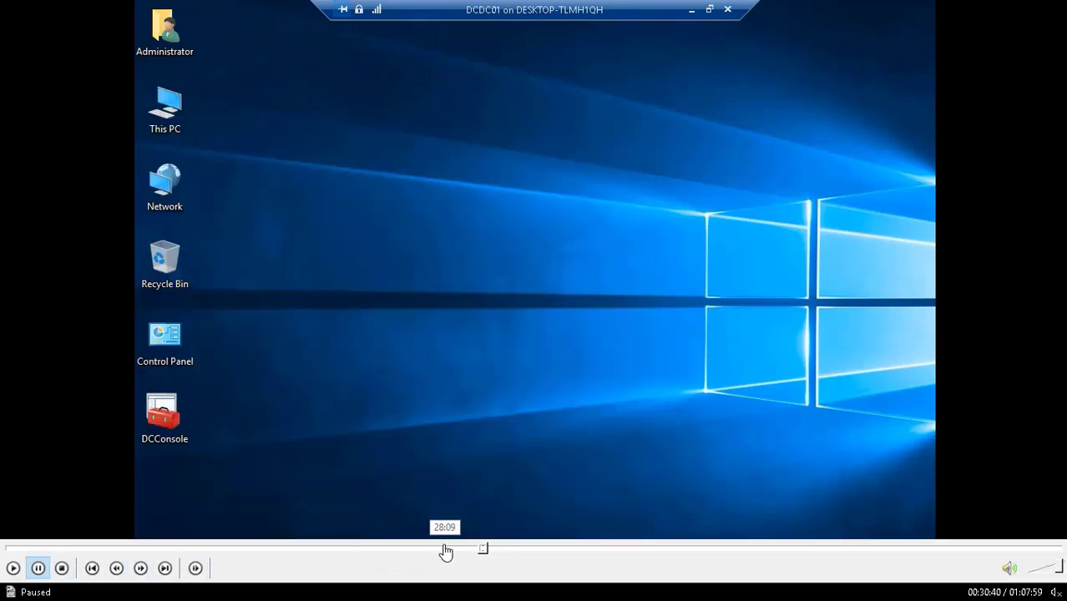
pyautogui.click(481, 549)
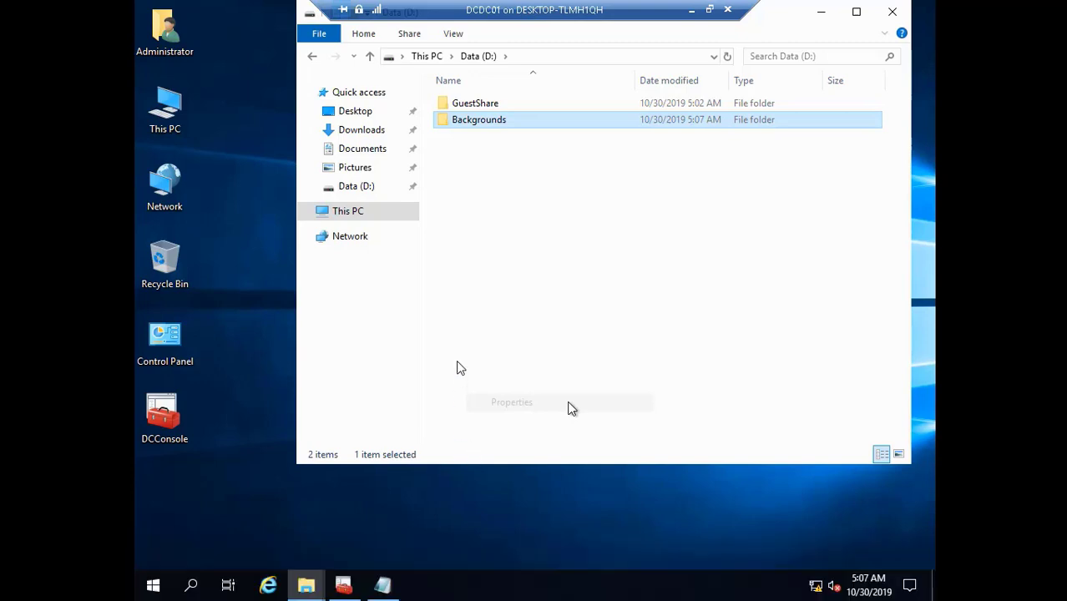
# - Exit full-screen playback, minimize the Video2.mp4 window and close the Hyper V Plan1.jpg picture
pyautogui.doubleClick(459, 367)
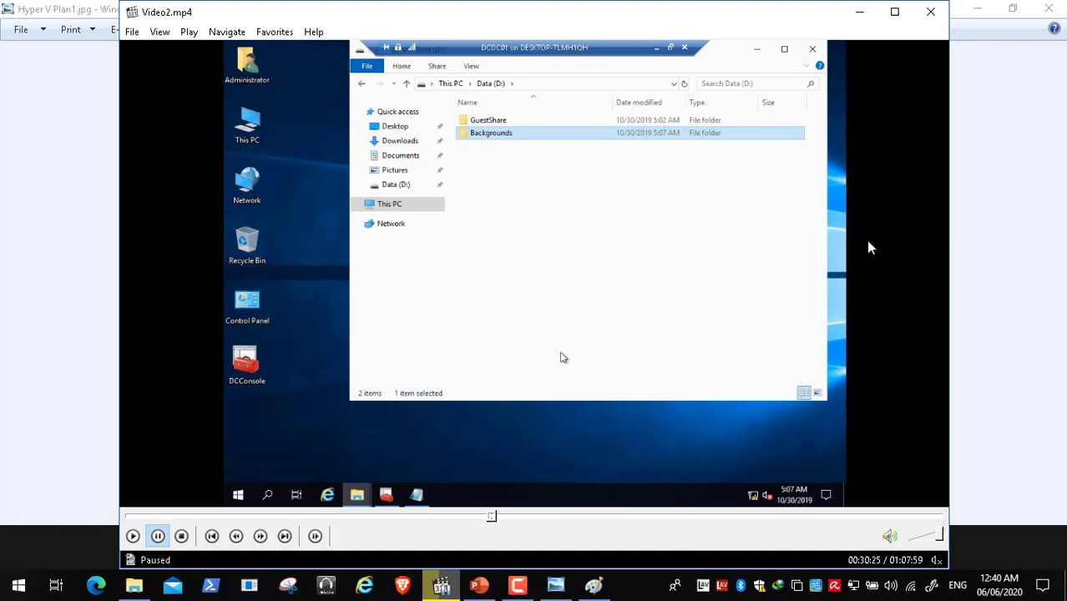
pyautogui.click(859, 12)
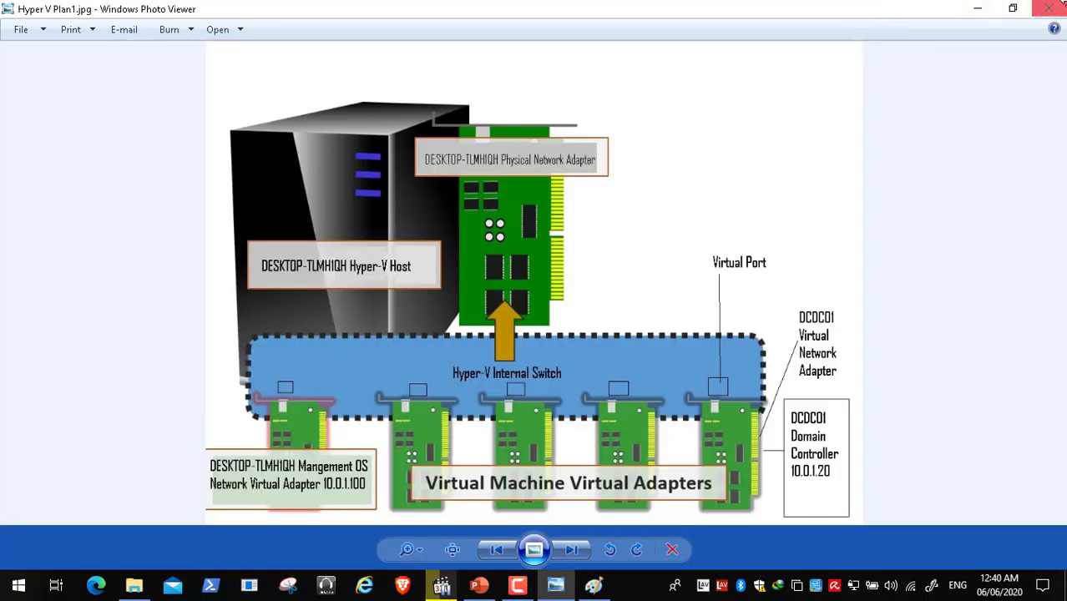
pyautogui.click(1050, 9)
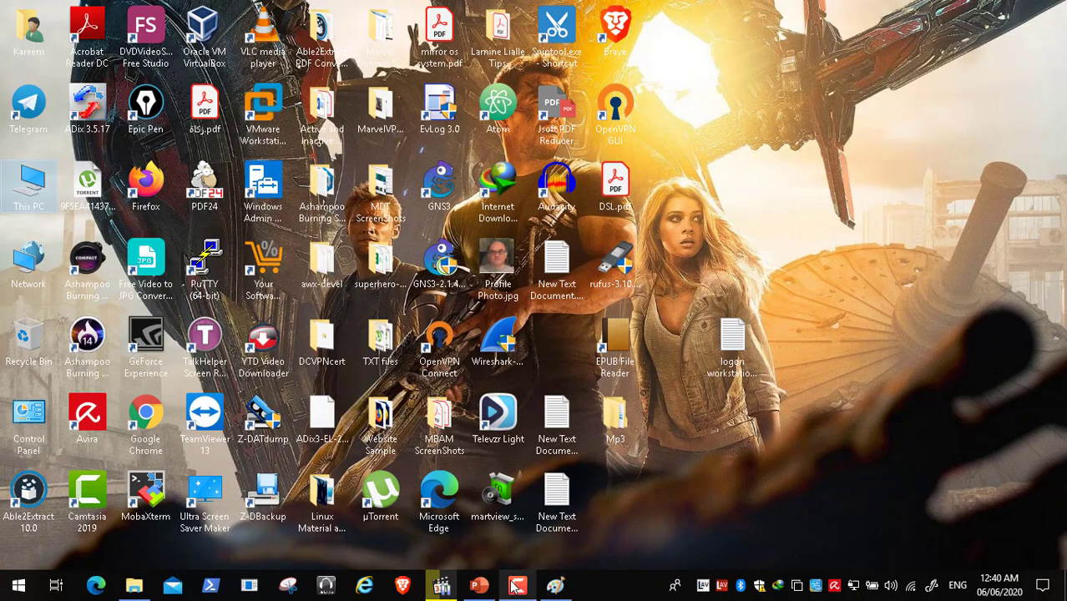